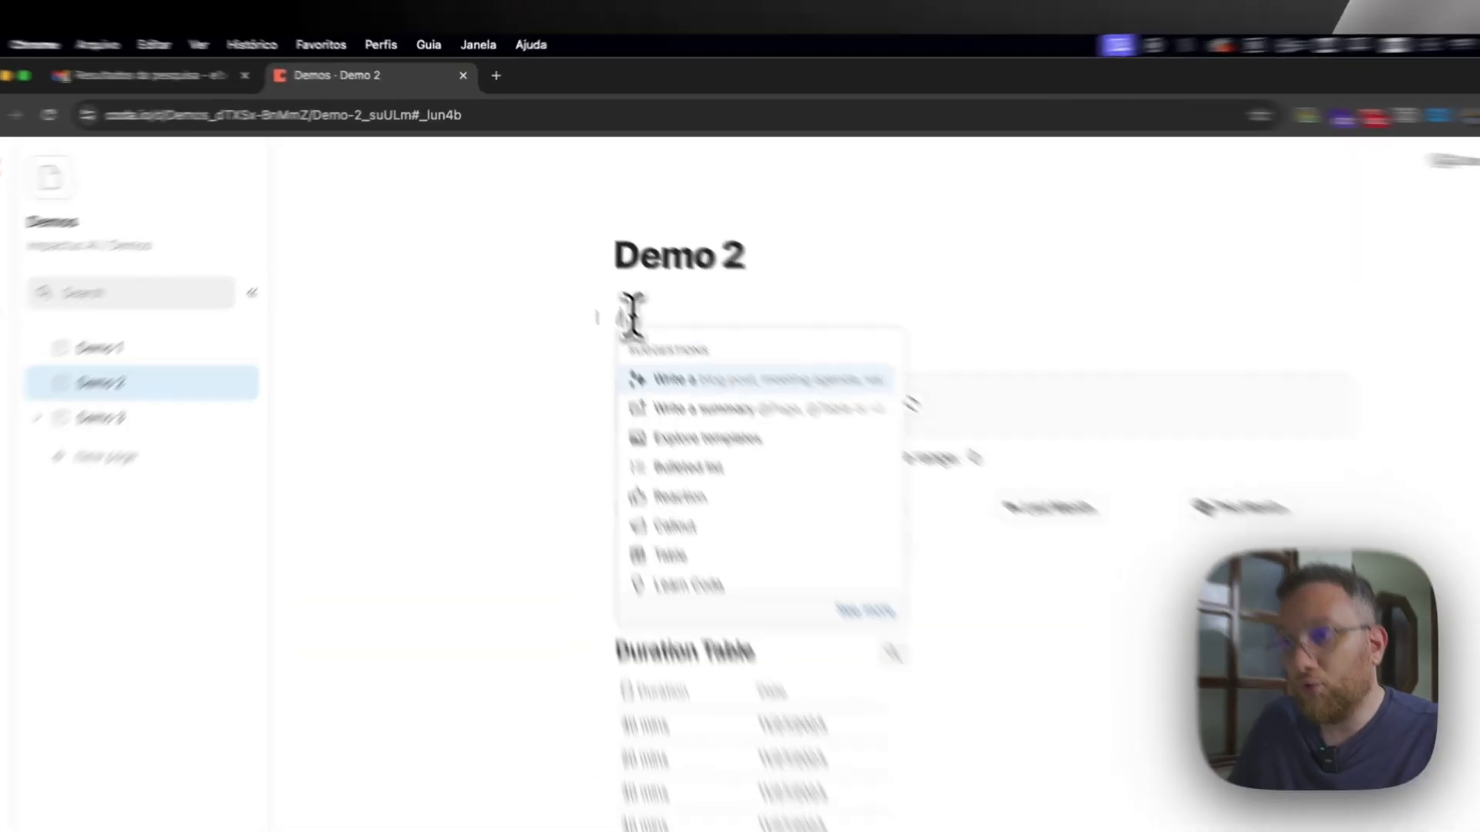
key(Escape)
key(BackSpace)
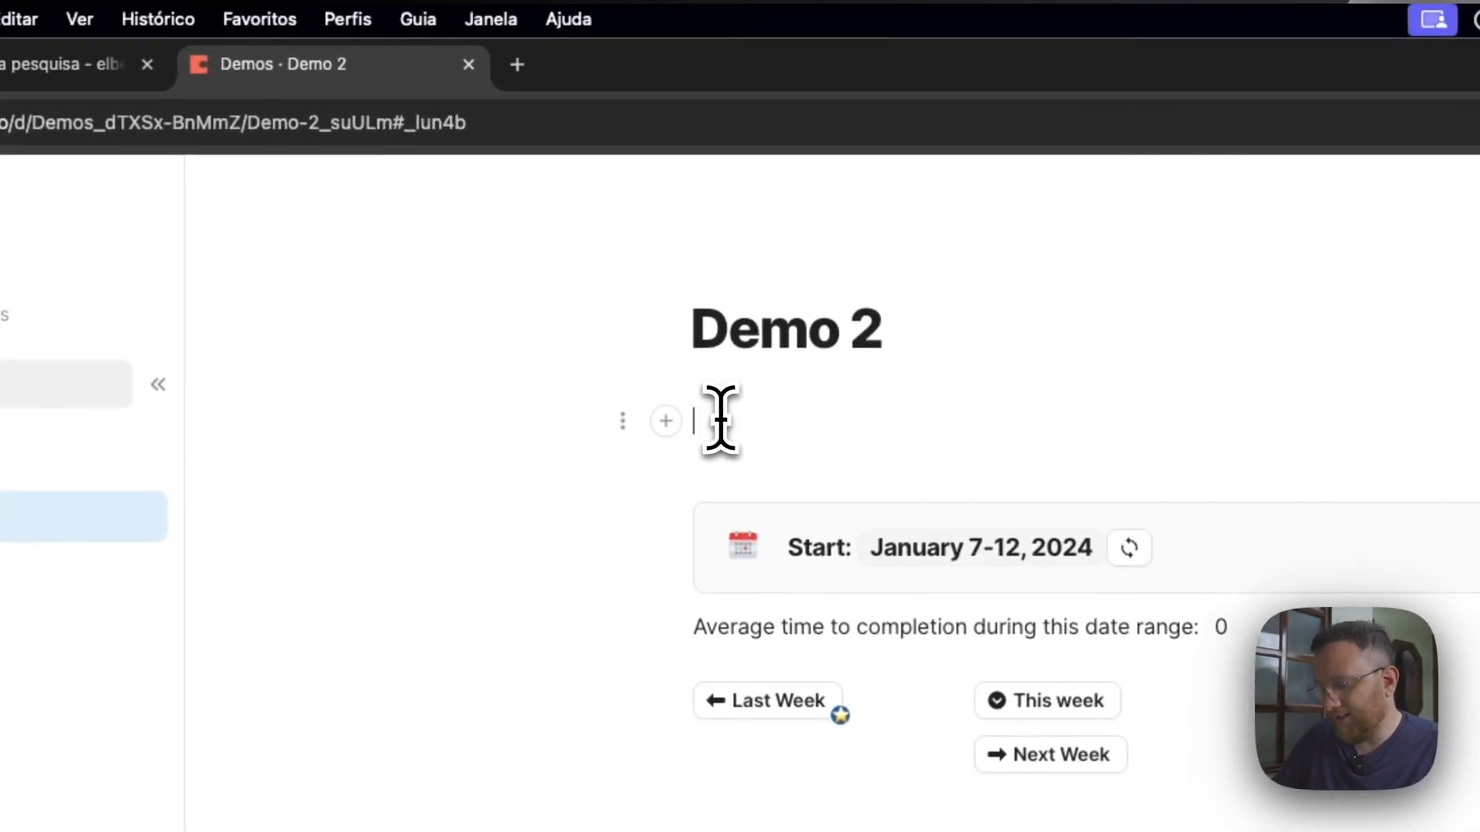
text(/)
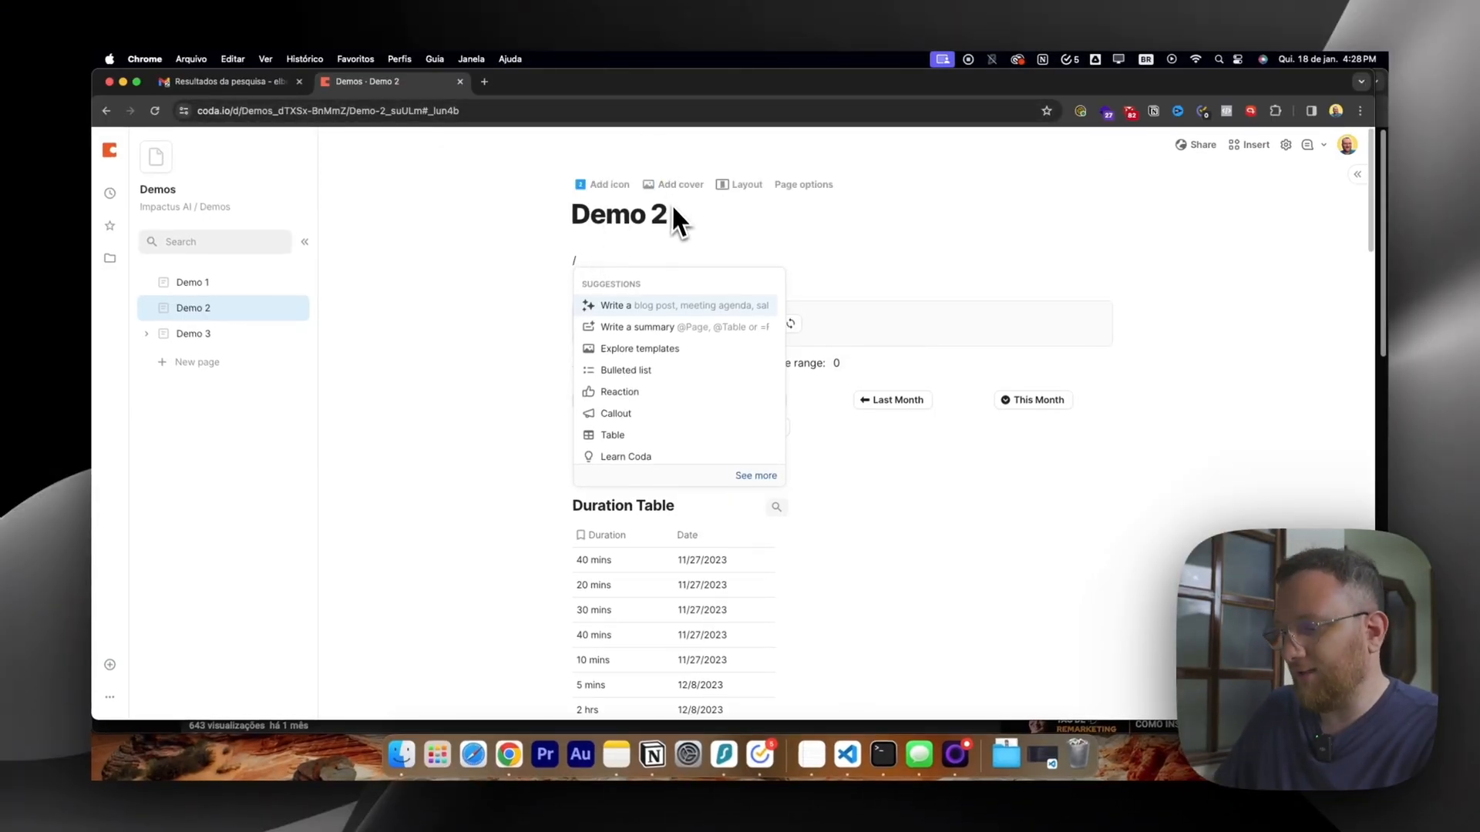
key(BackSpace)
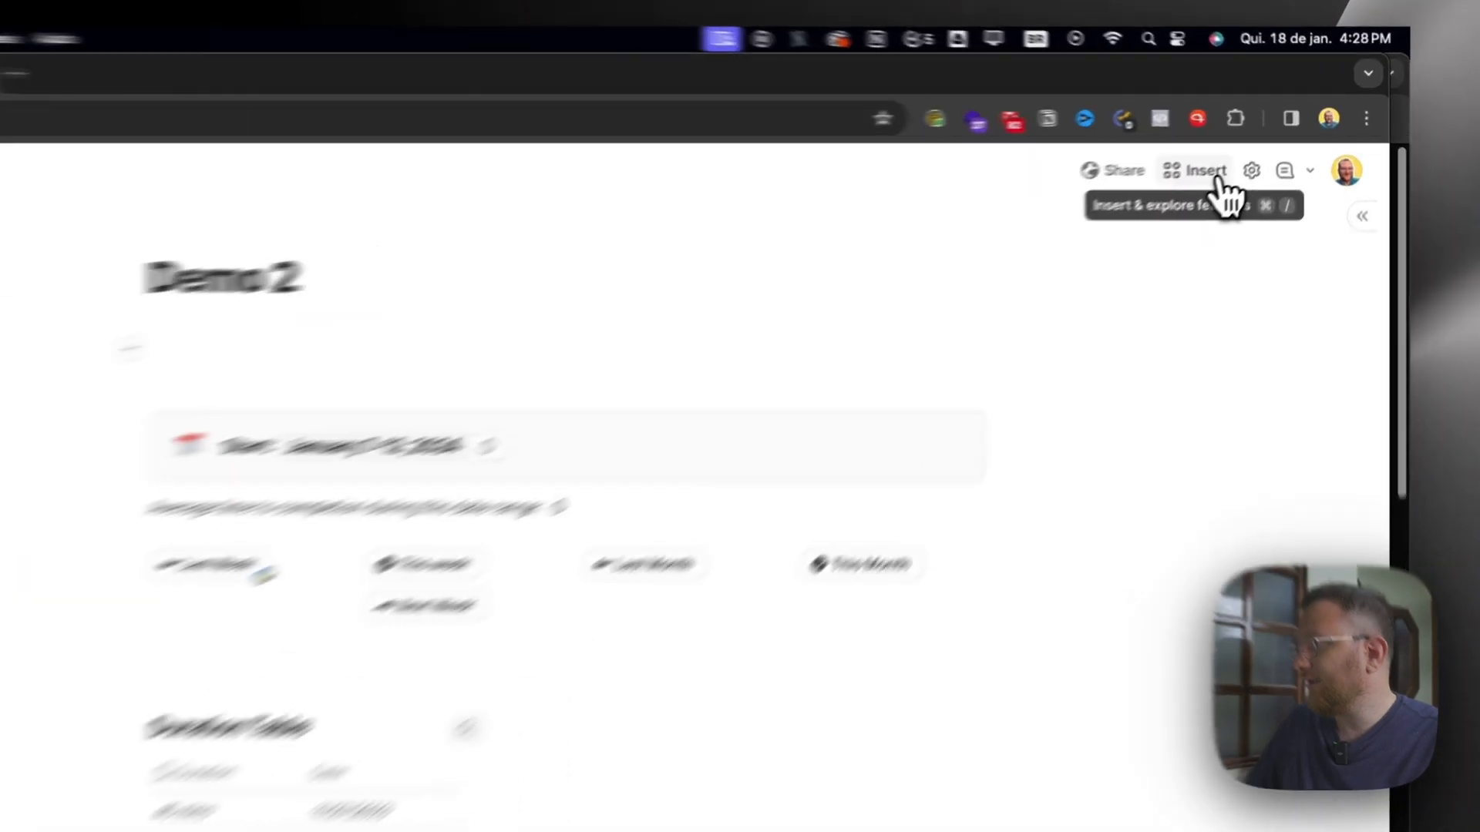
Browse the insertable building blocks, covering text and media, tables and views, charts and cross-doc items.
click(1247, 146)
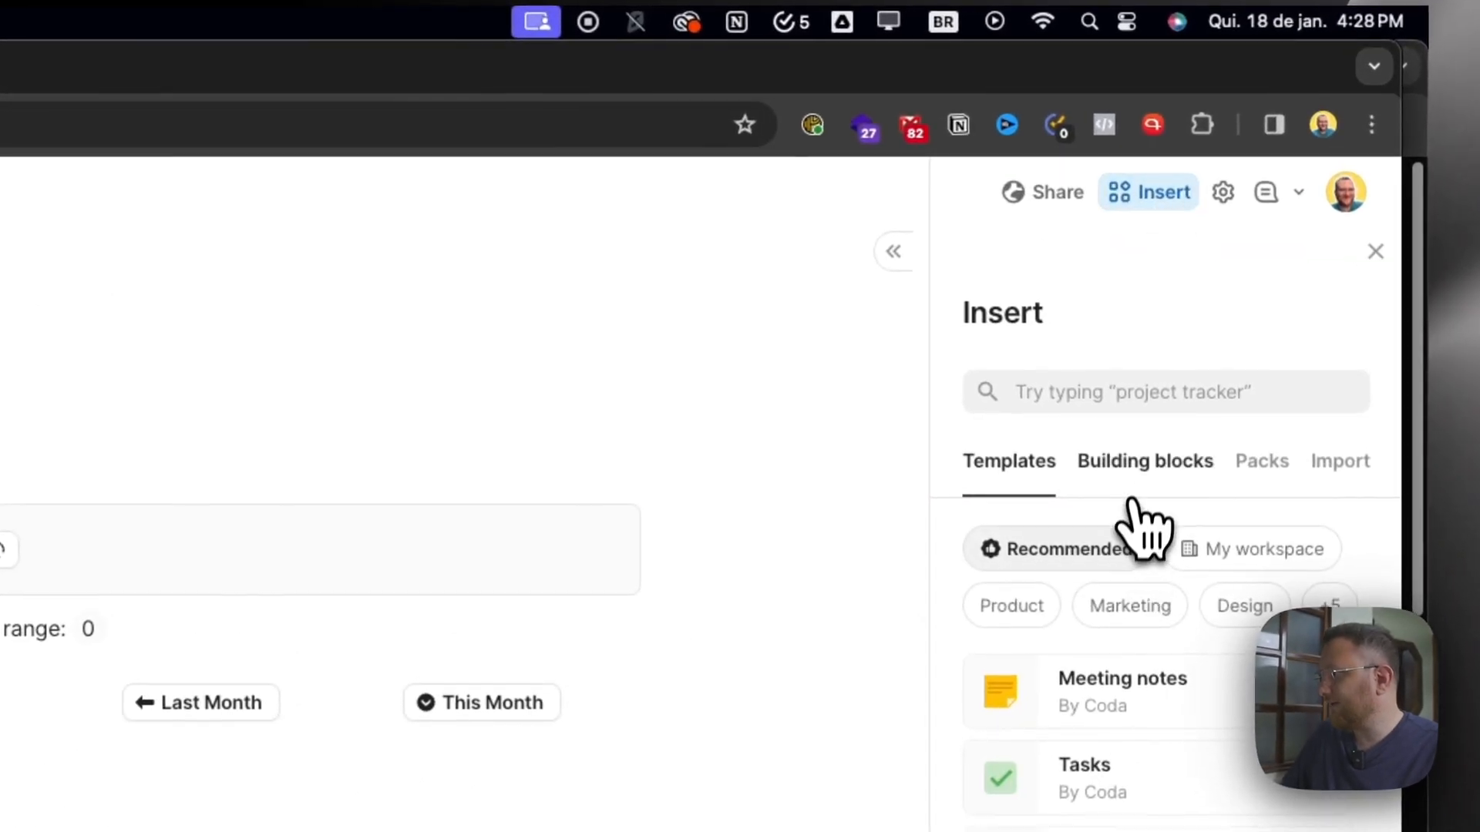
click(1176, 467)
scroll(1125, 810, down, 5)
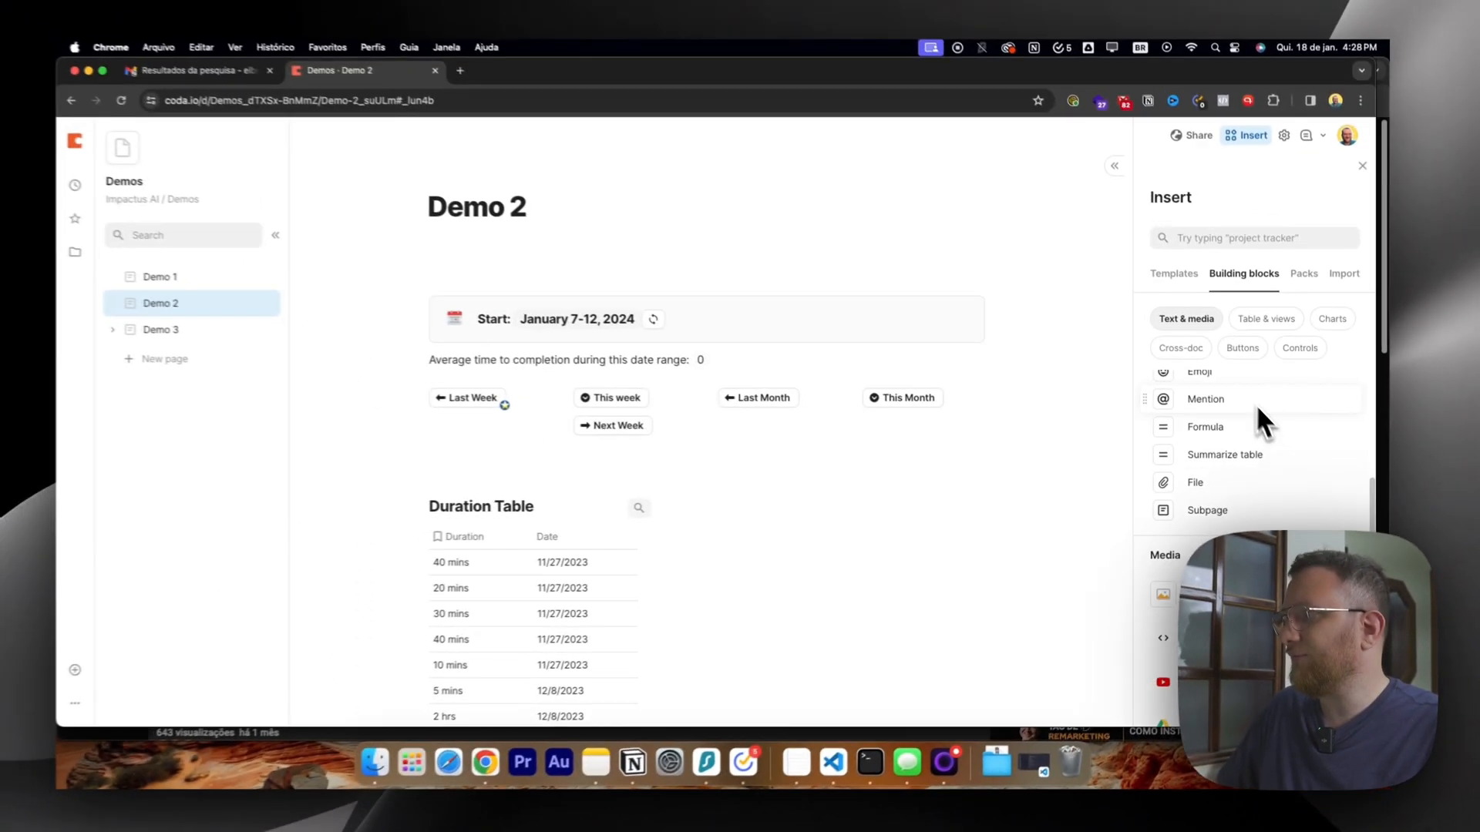
scroll(1220, 423, up, 3)
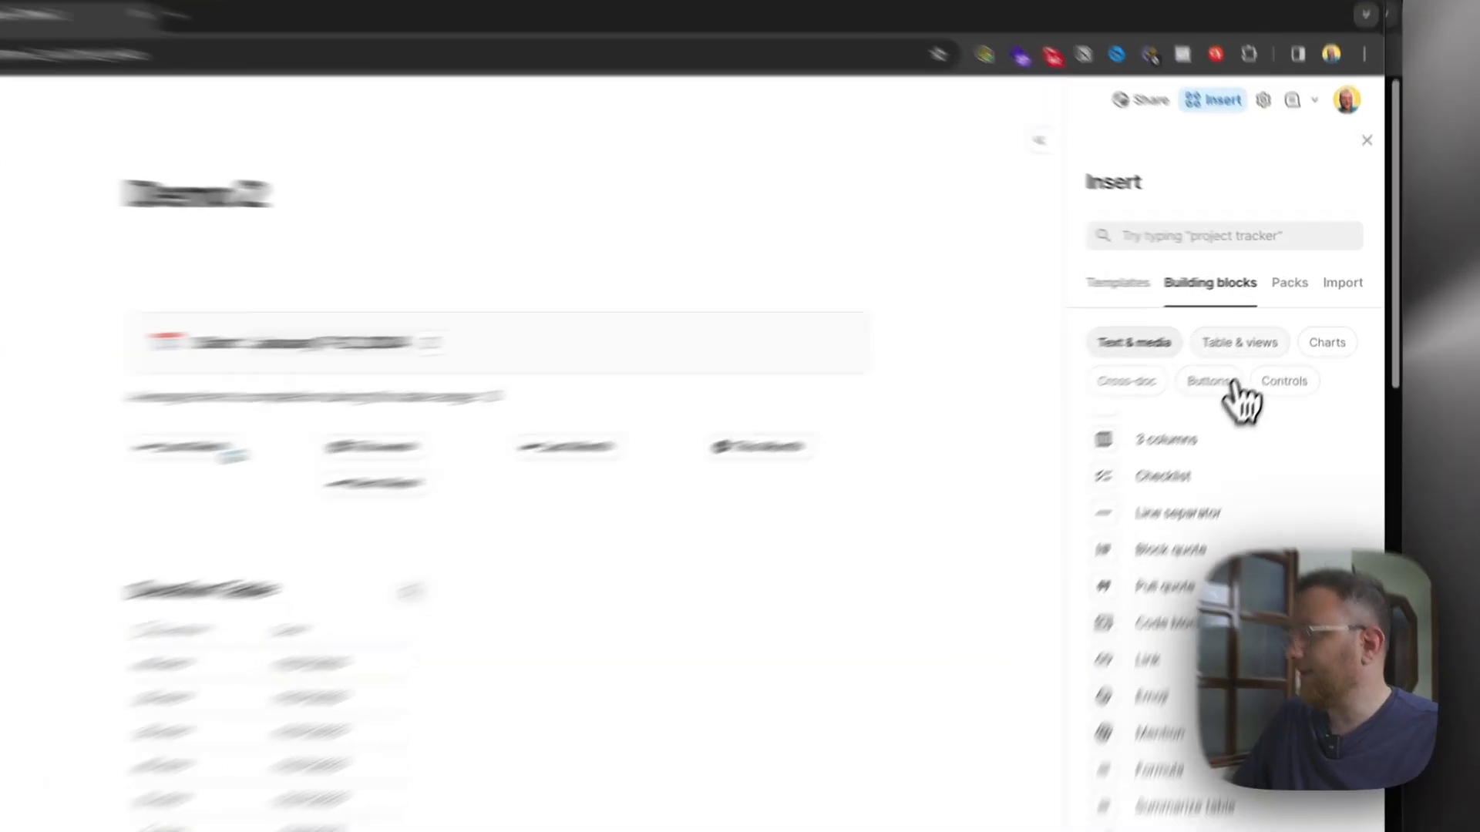
click(1268, 323)
click(1332, 323)
click(1067, 432)
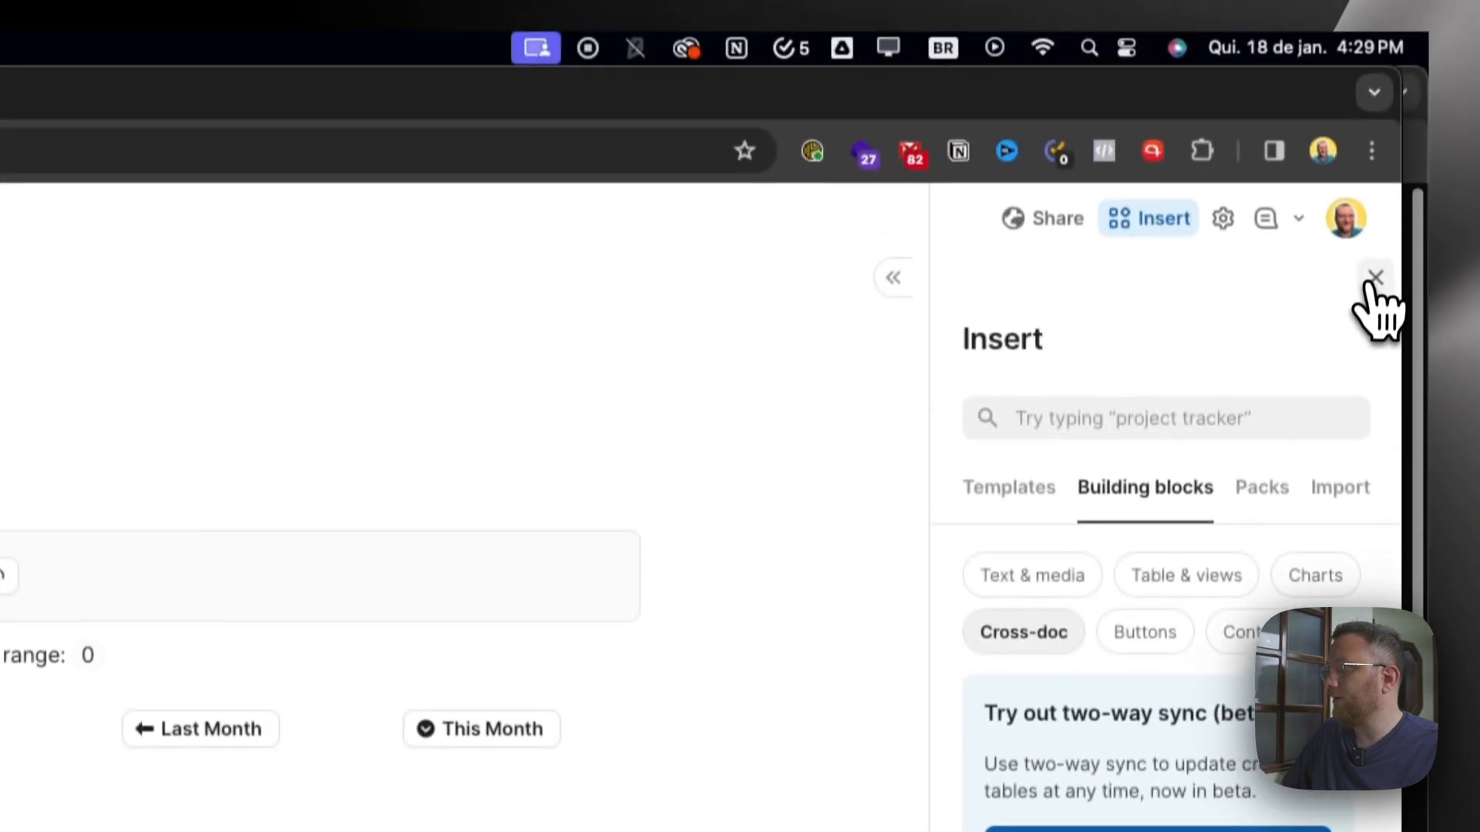
click(1374, 279)
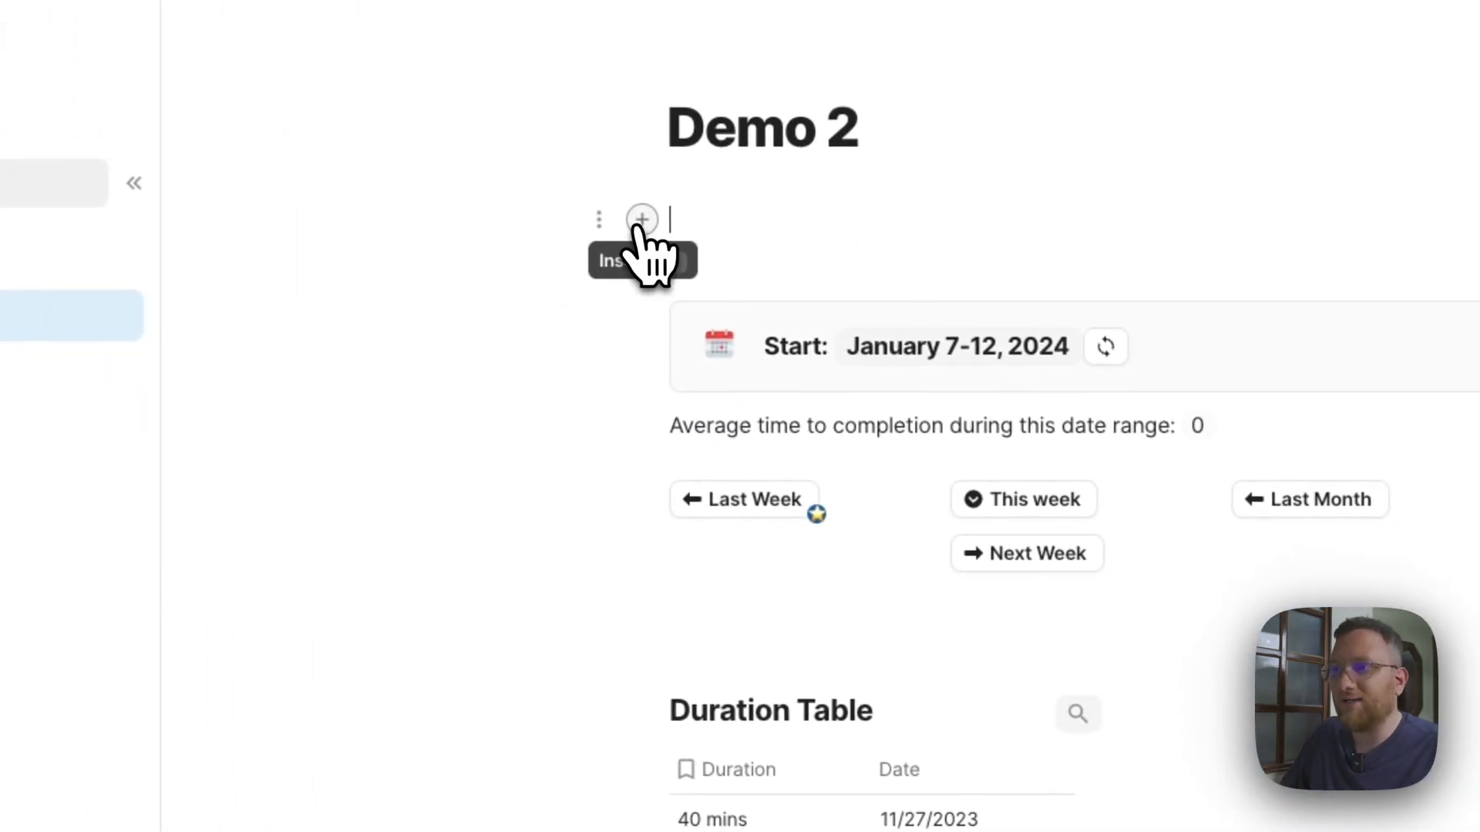
Insert a tip callout on the empty line beneath the Demo 2 title.
click(642, 220)
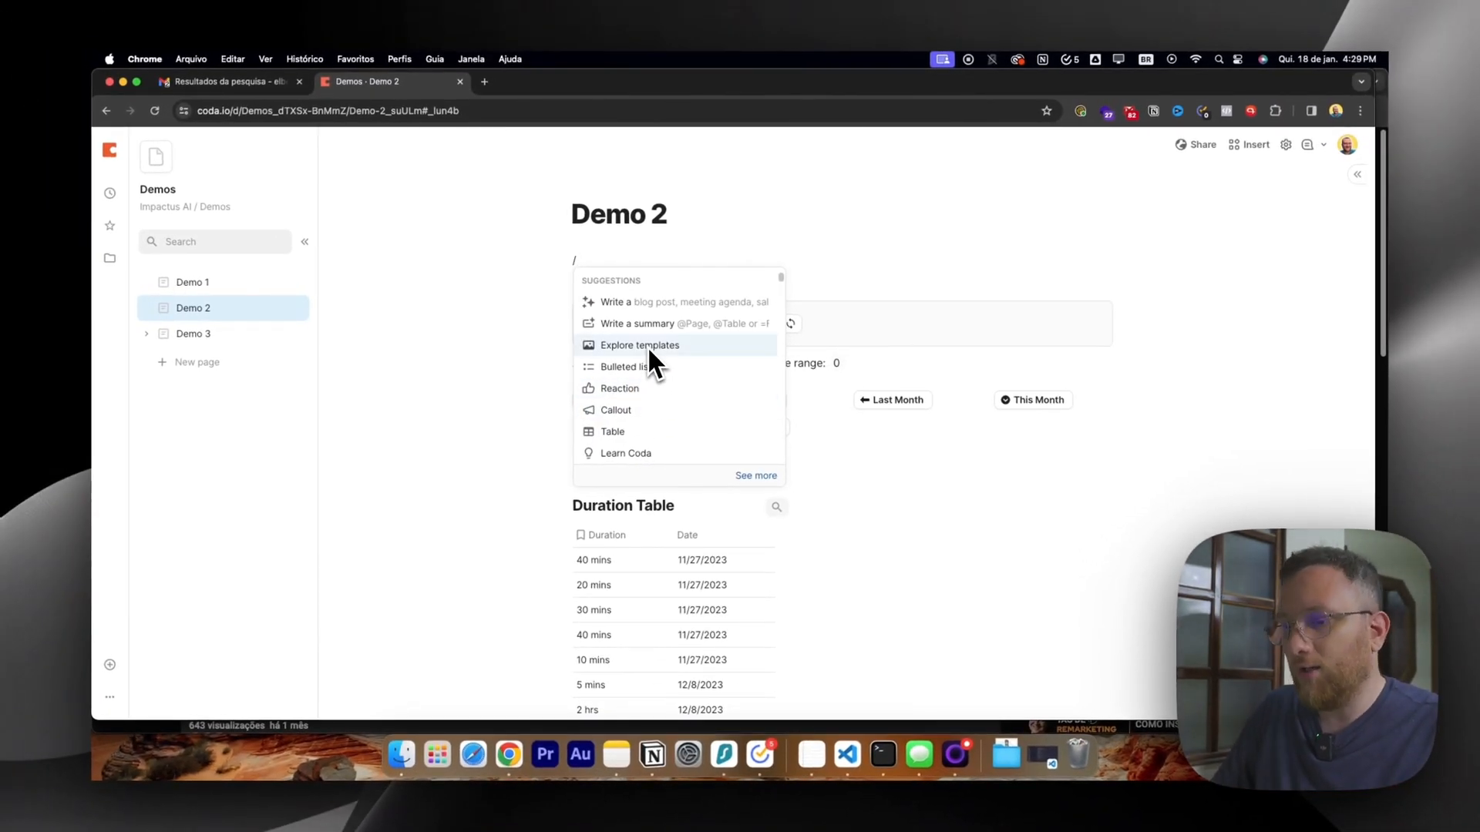
text(ca)
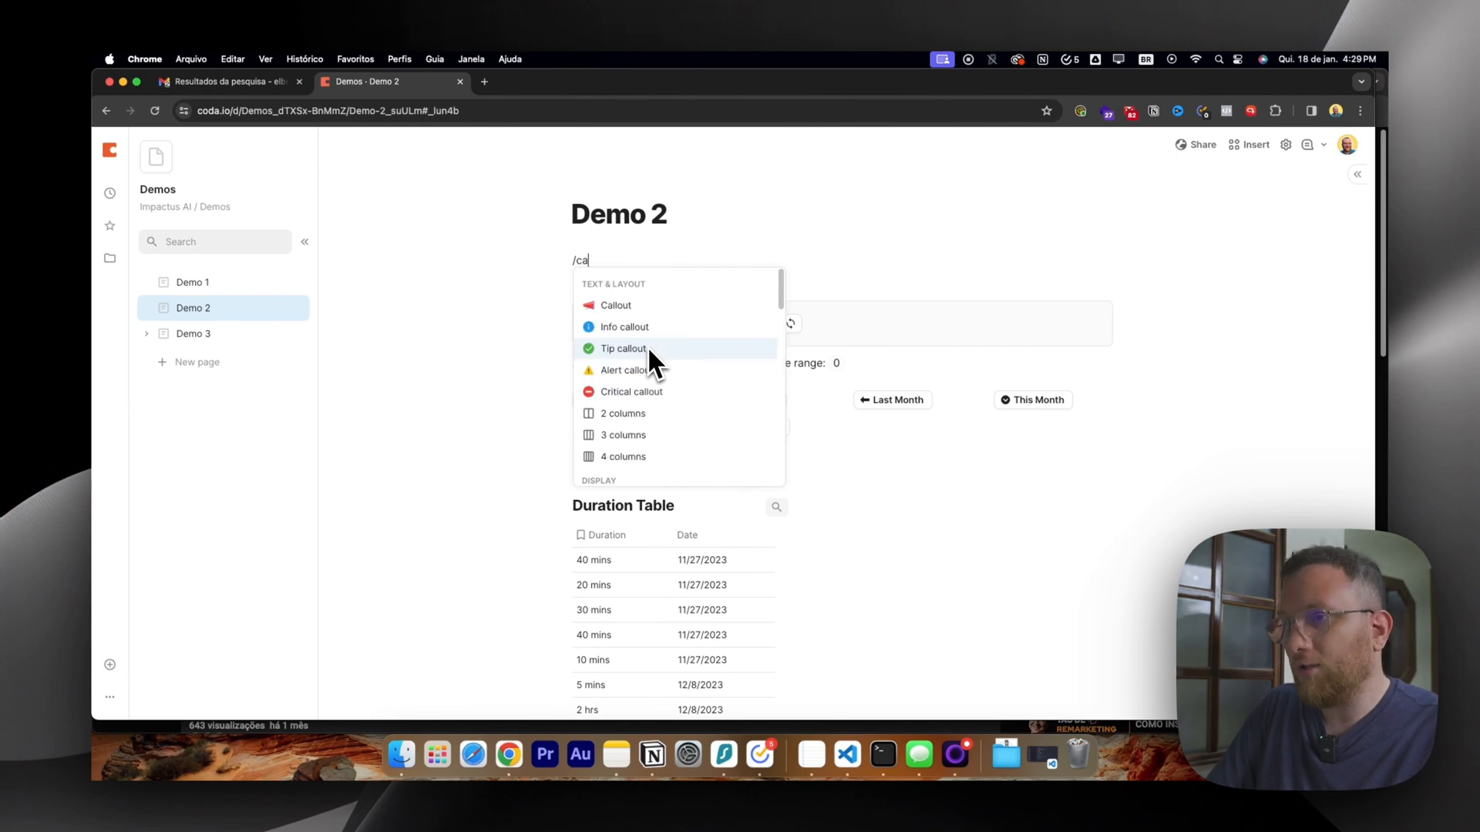
text(l)
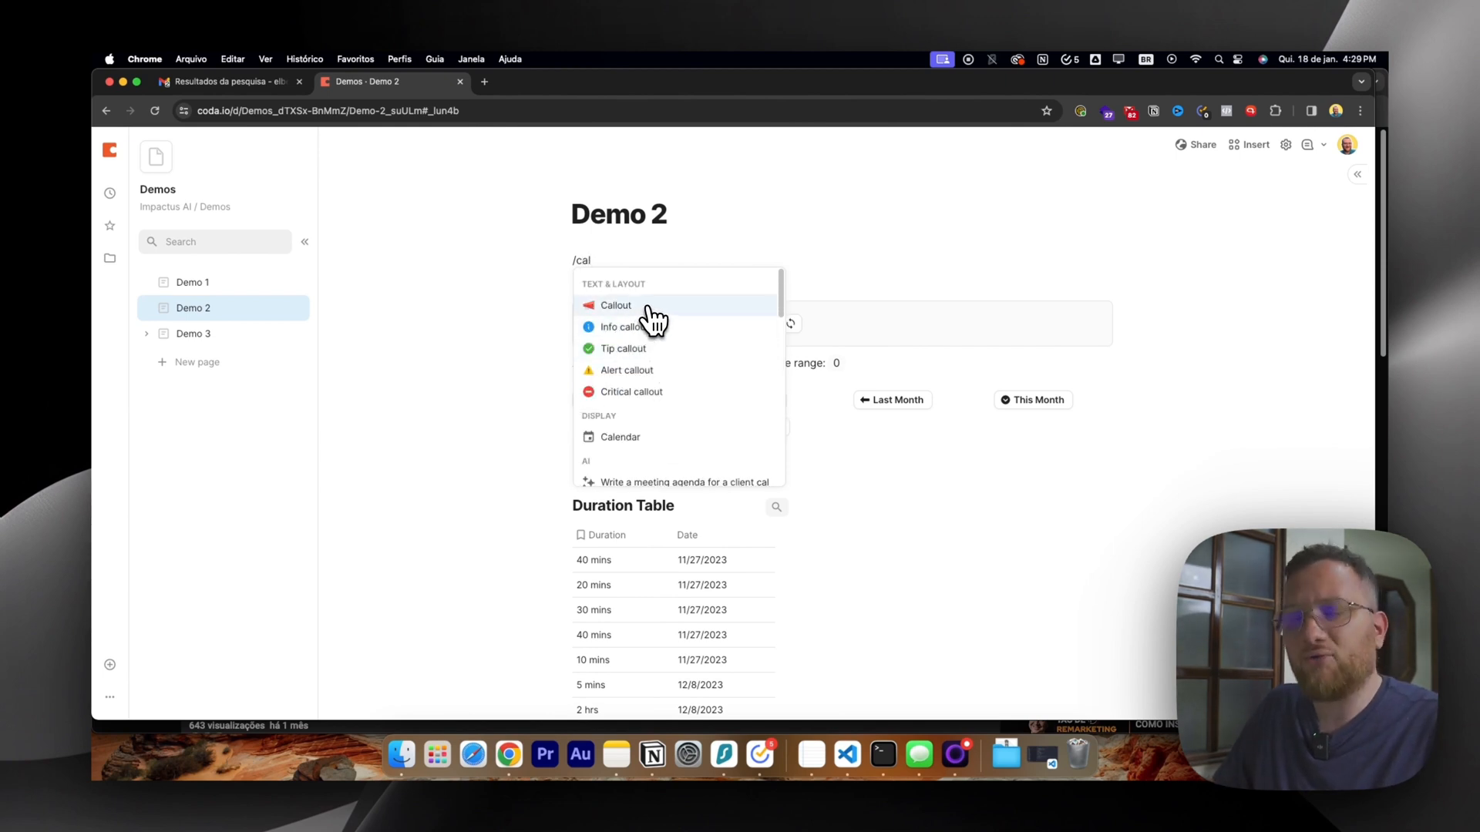
click(667, 348)
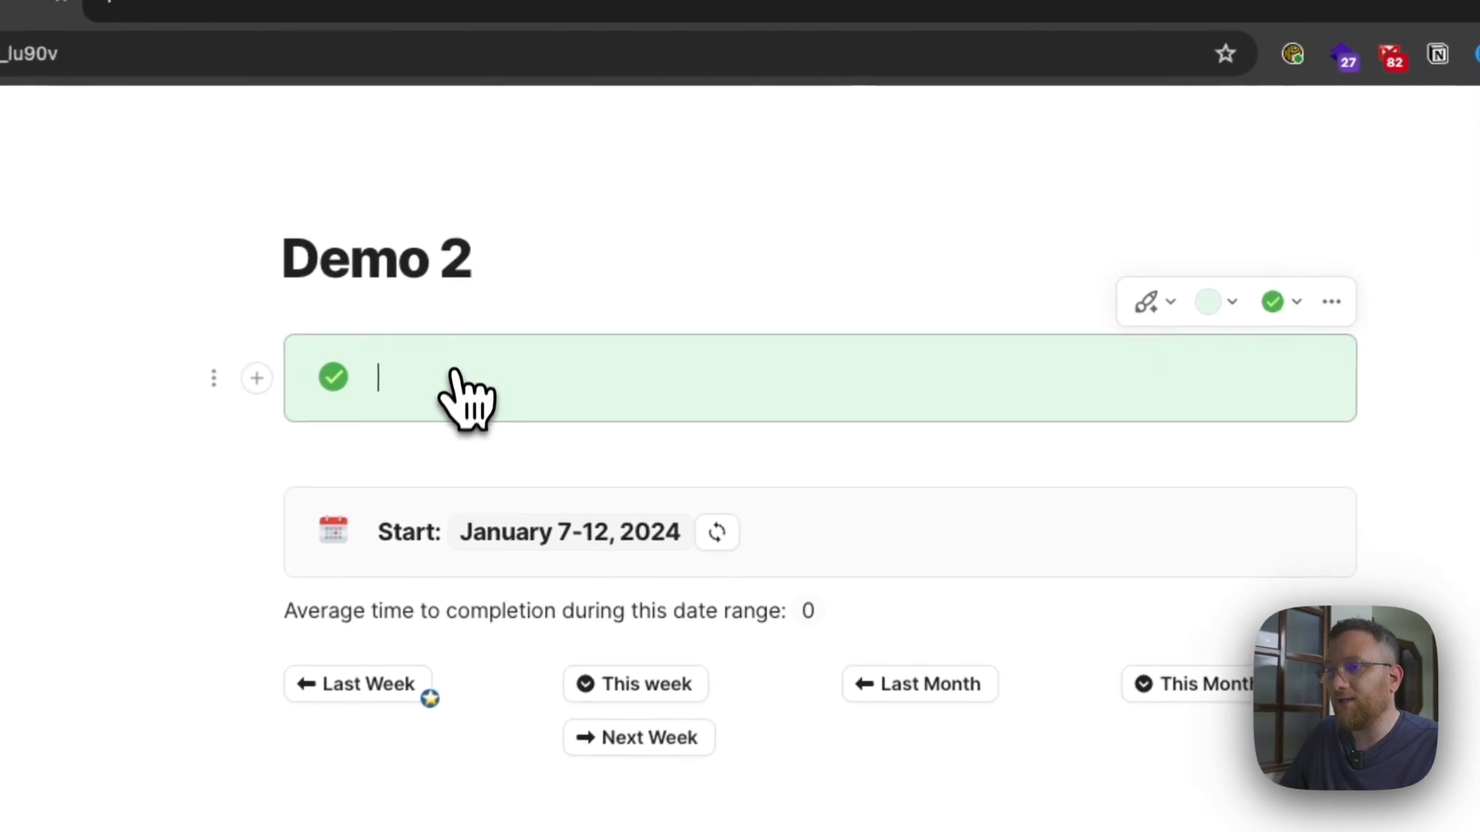
Switch the new callout to the yellow alert style and recolour its background grey.
click(1167, 305)
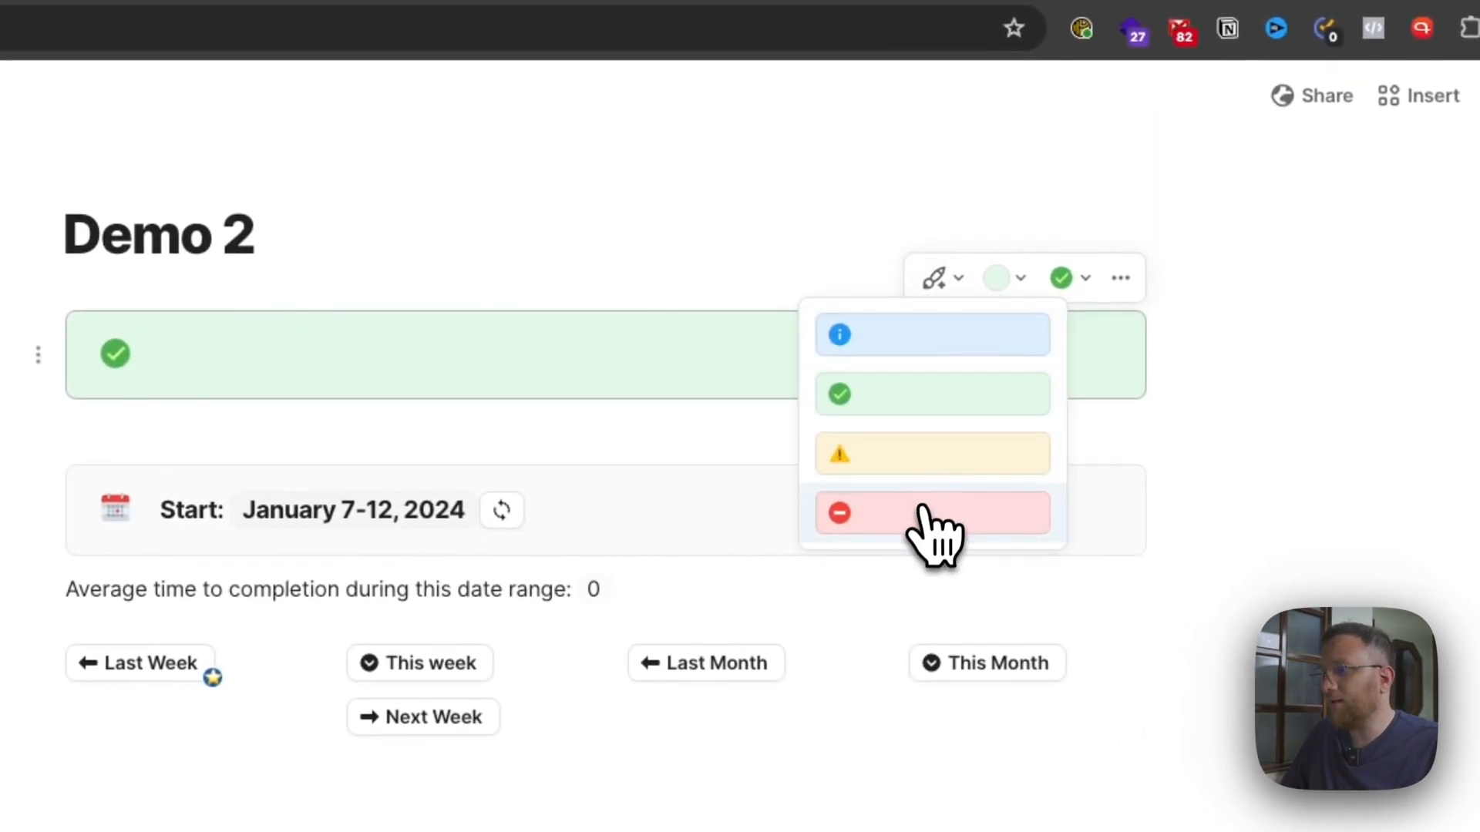
click(925, 455)
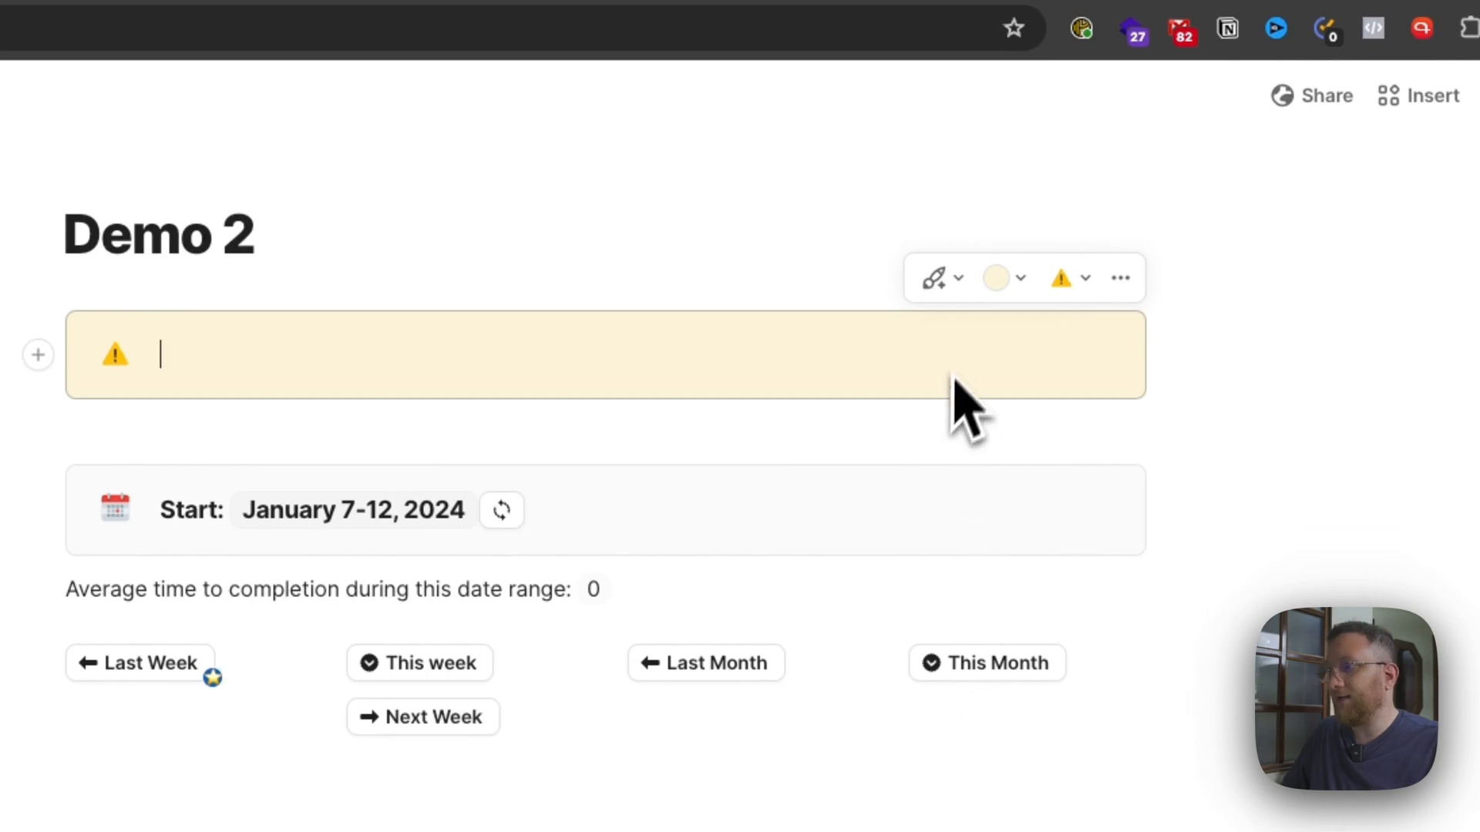
click(1016, 281)
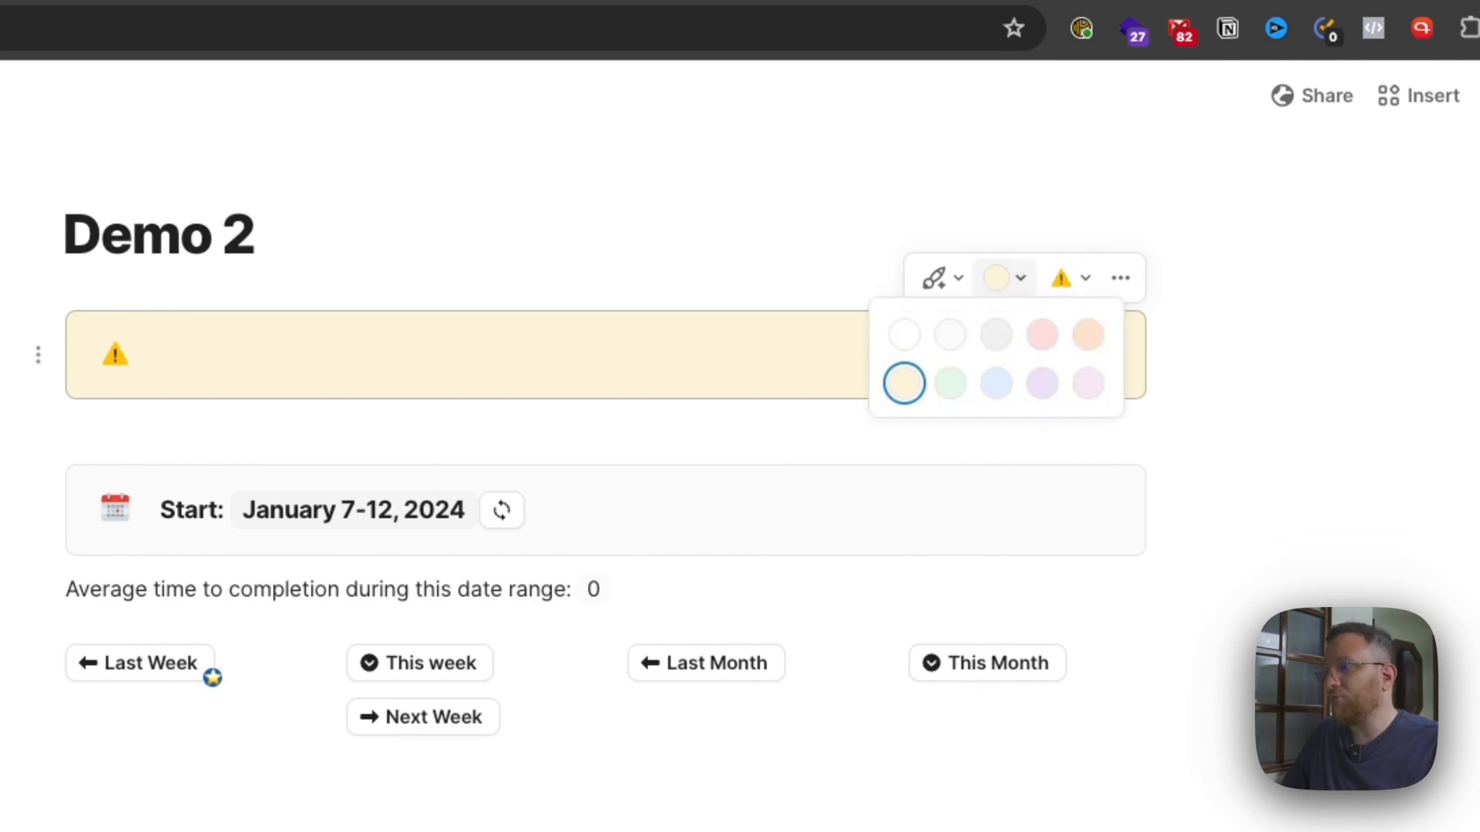
click(996, 334)
Try a magnifying glass as the callout's icon and remove the icon from the callout altogether.
click(1067, 279)
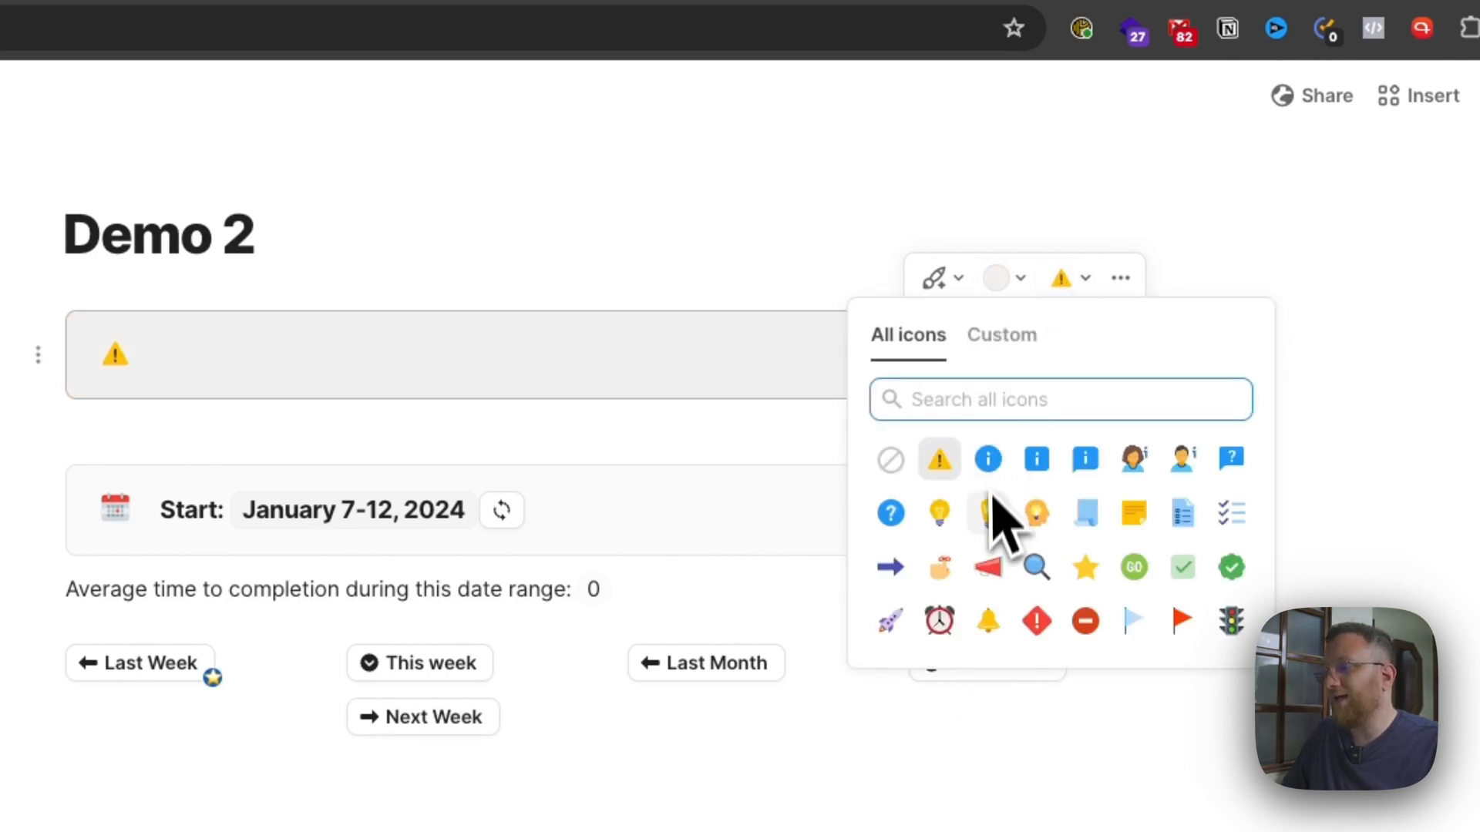
click(1037, 563)
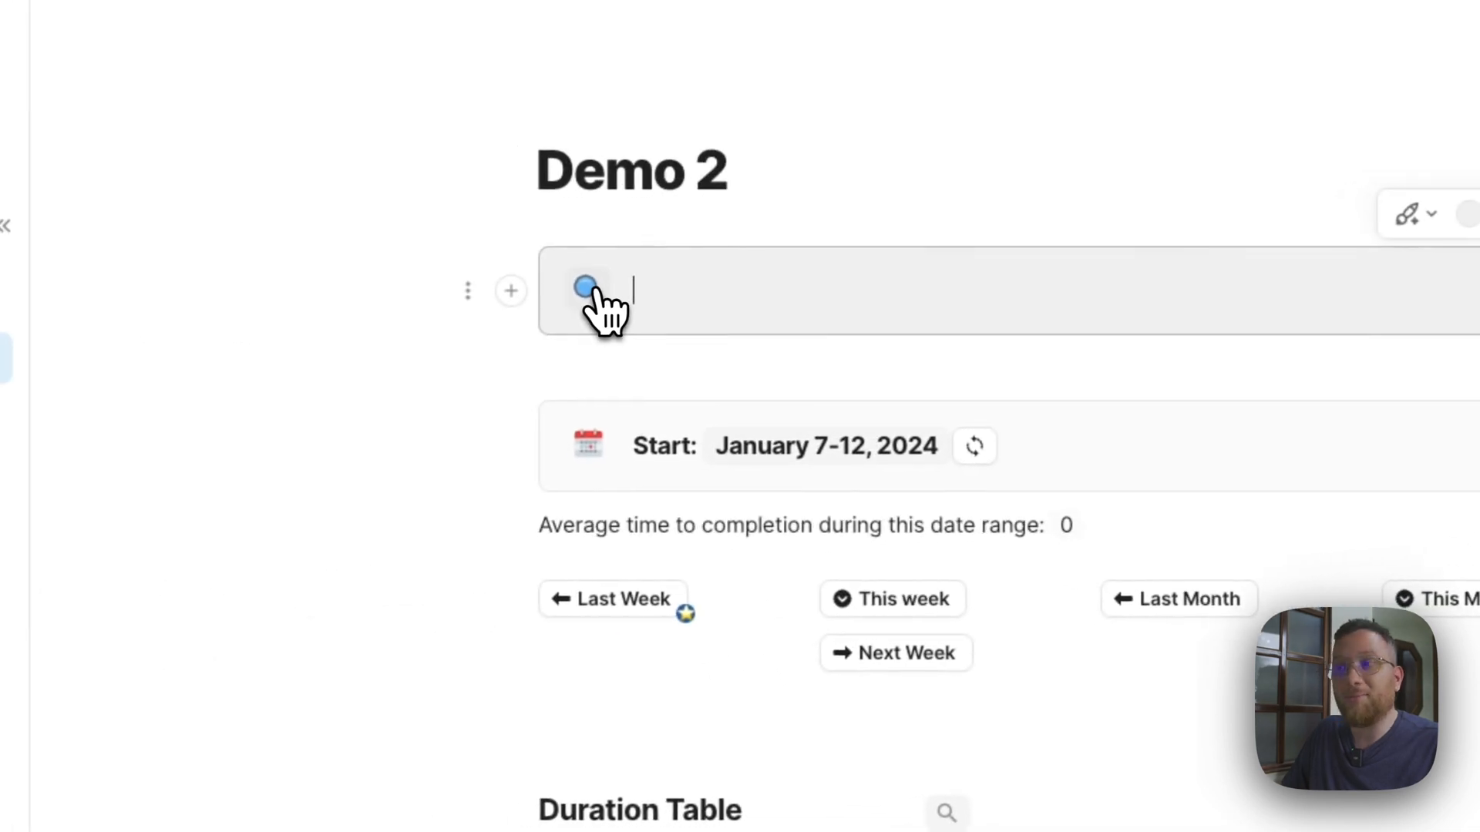
click(165, 346)
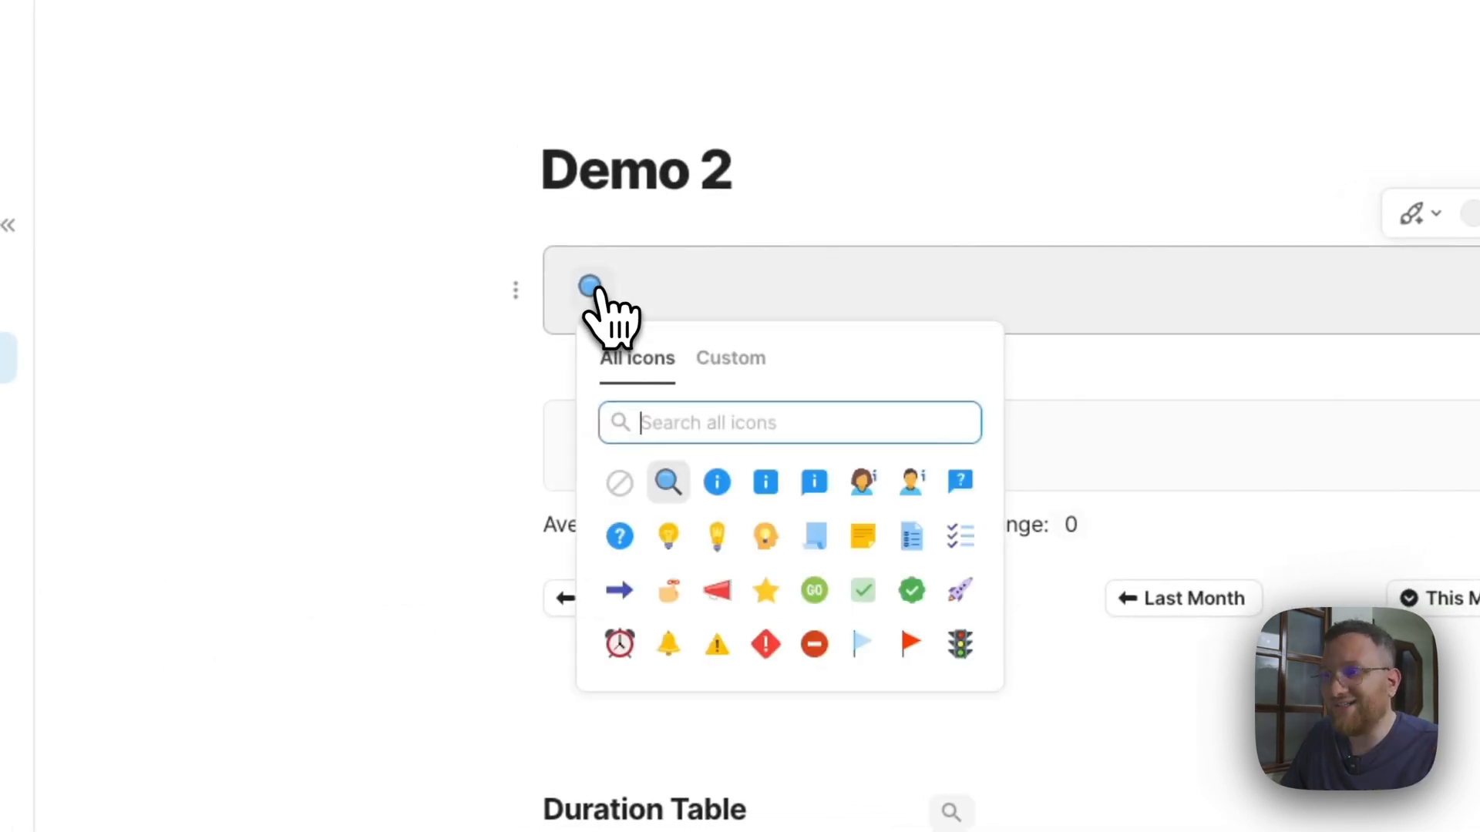
click(619, 483)
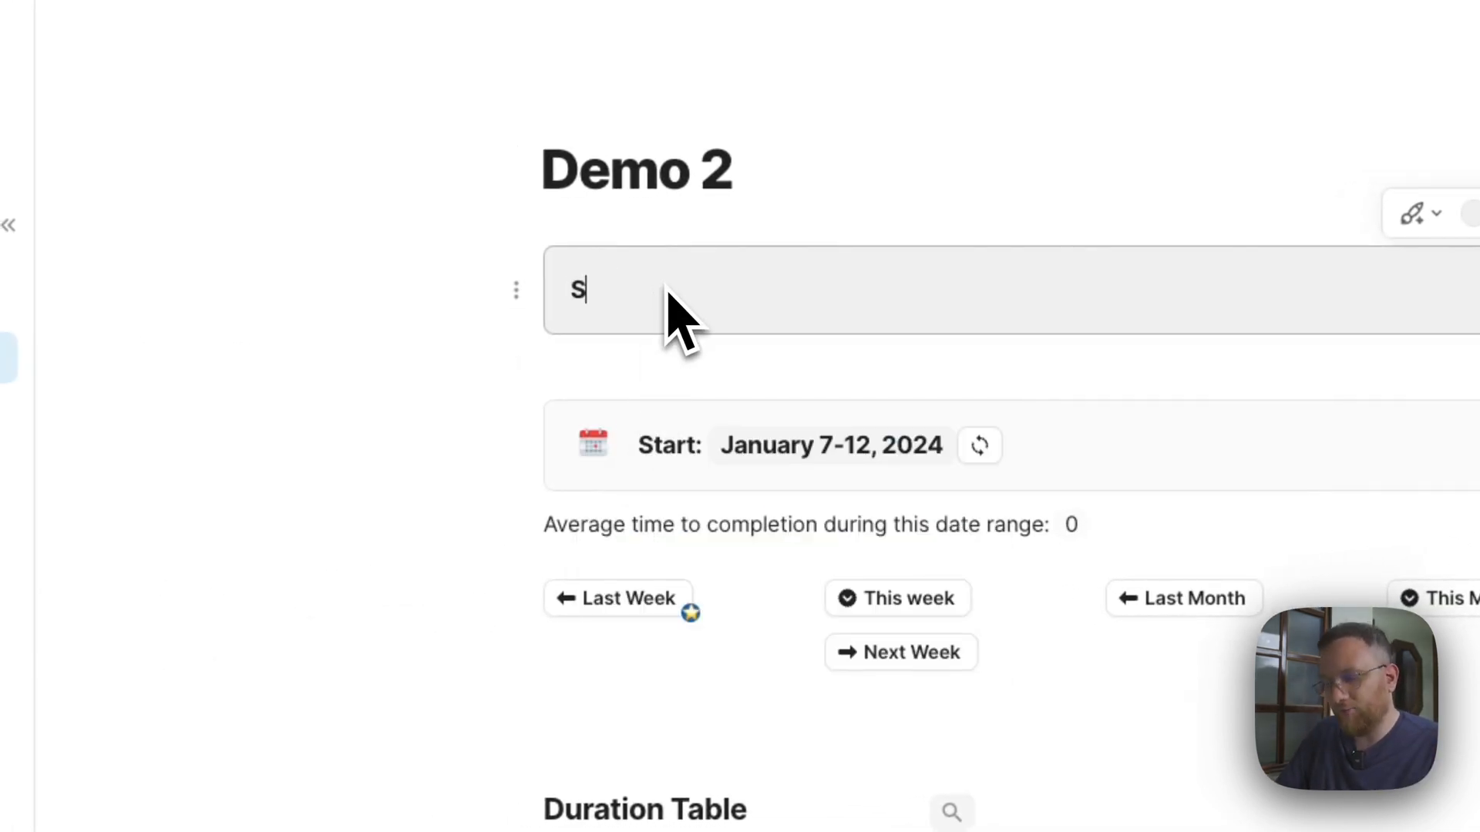
Enter the label "Start:" in the grey callout and insert a date range control after it.
text(t:)
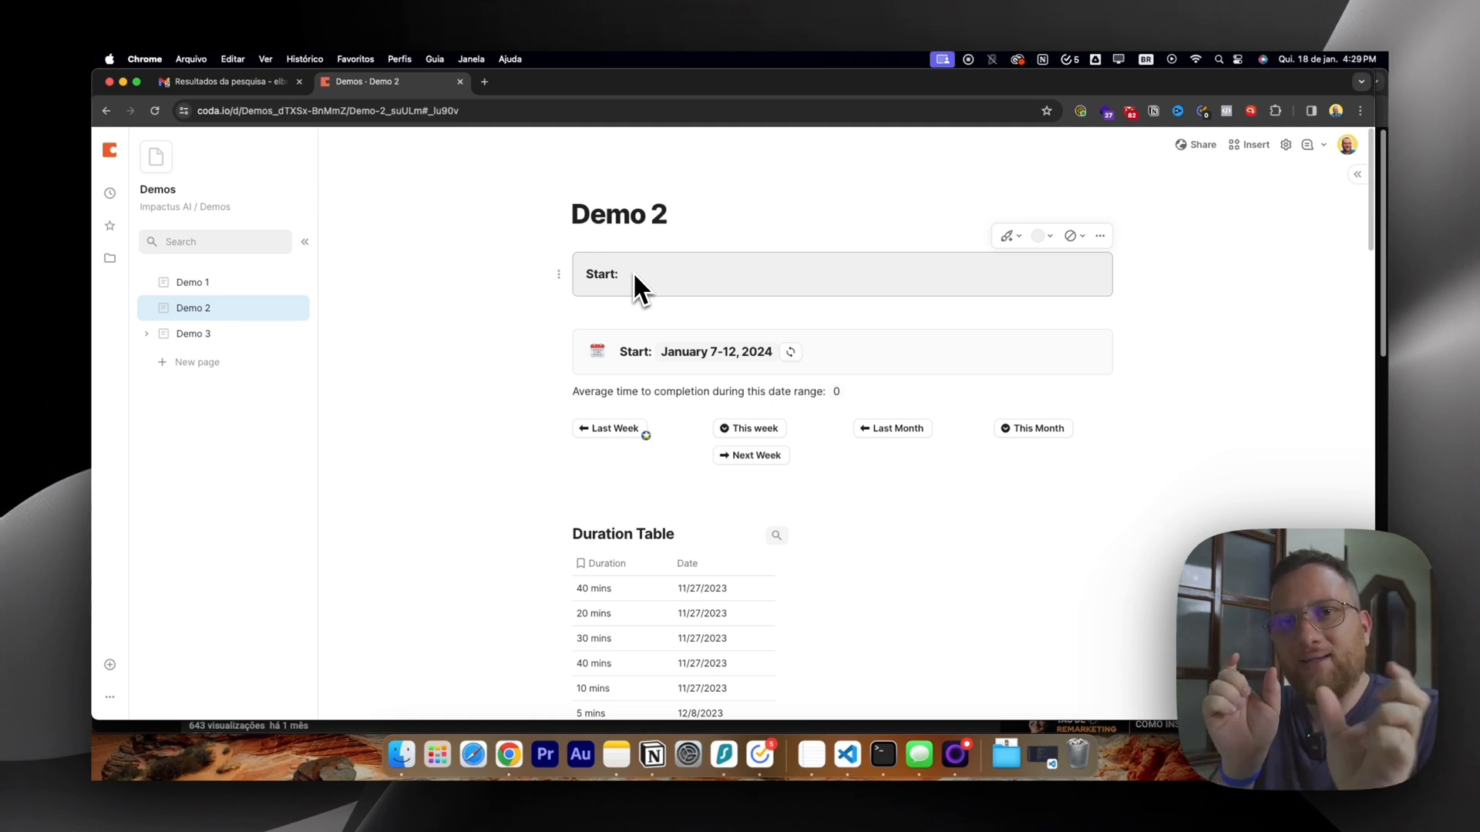
text(/)
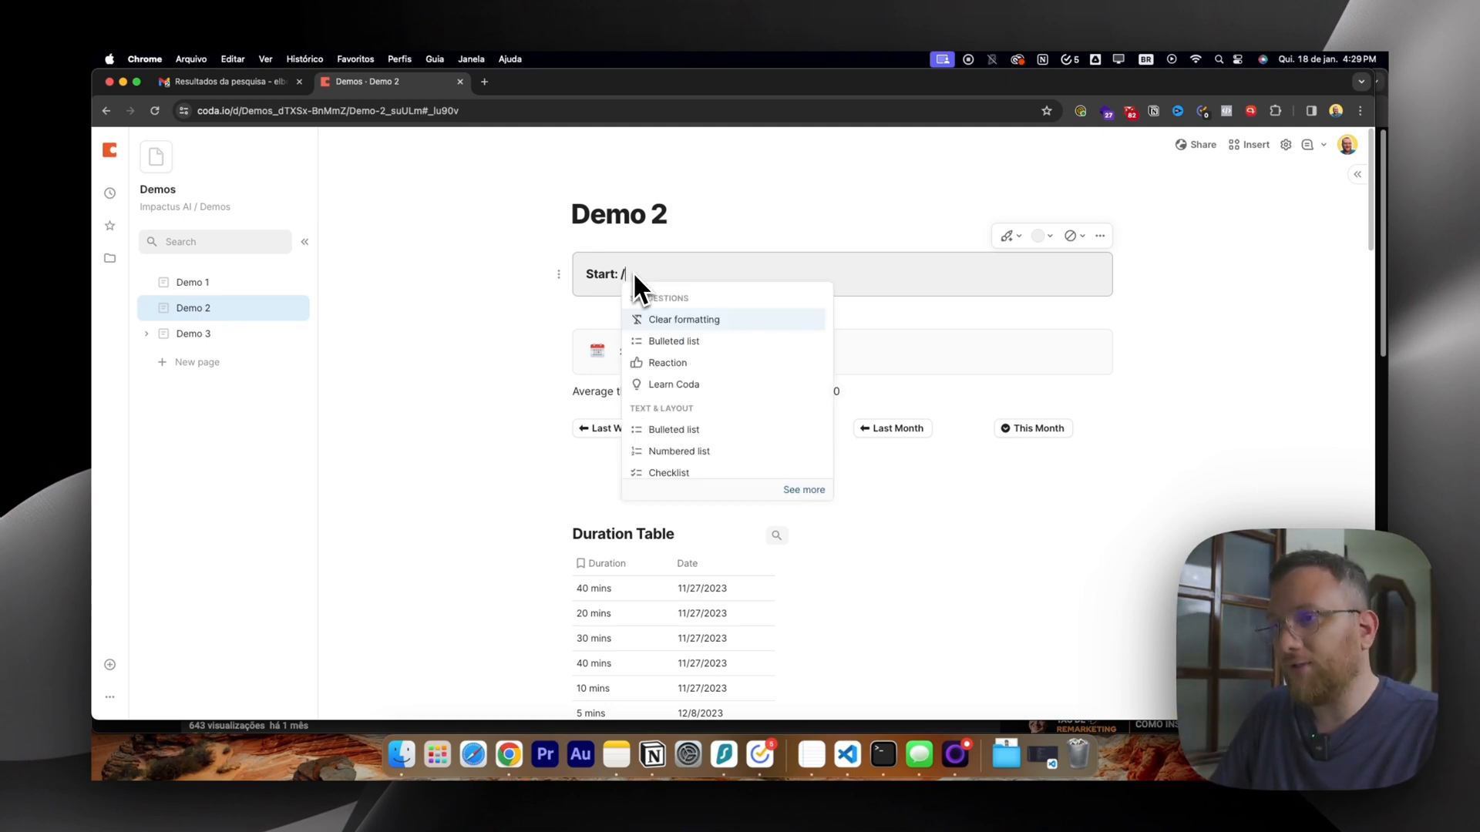
text(rag)
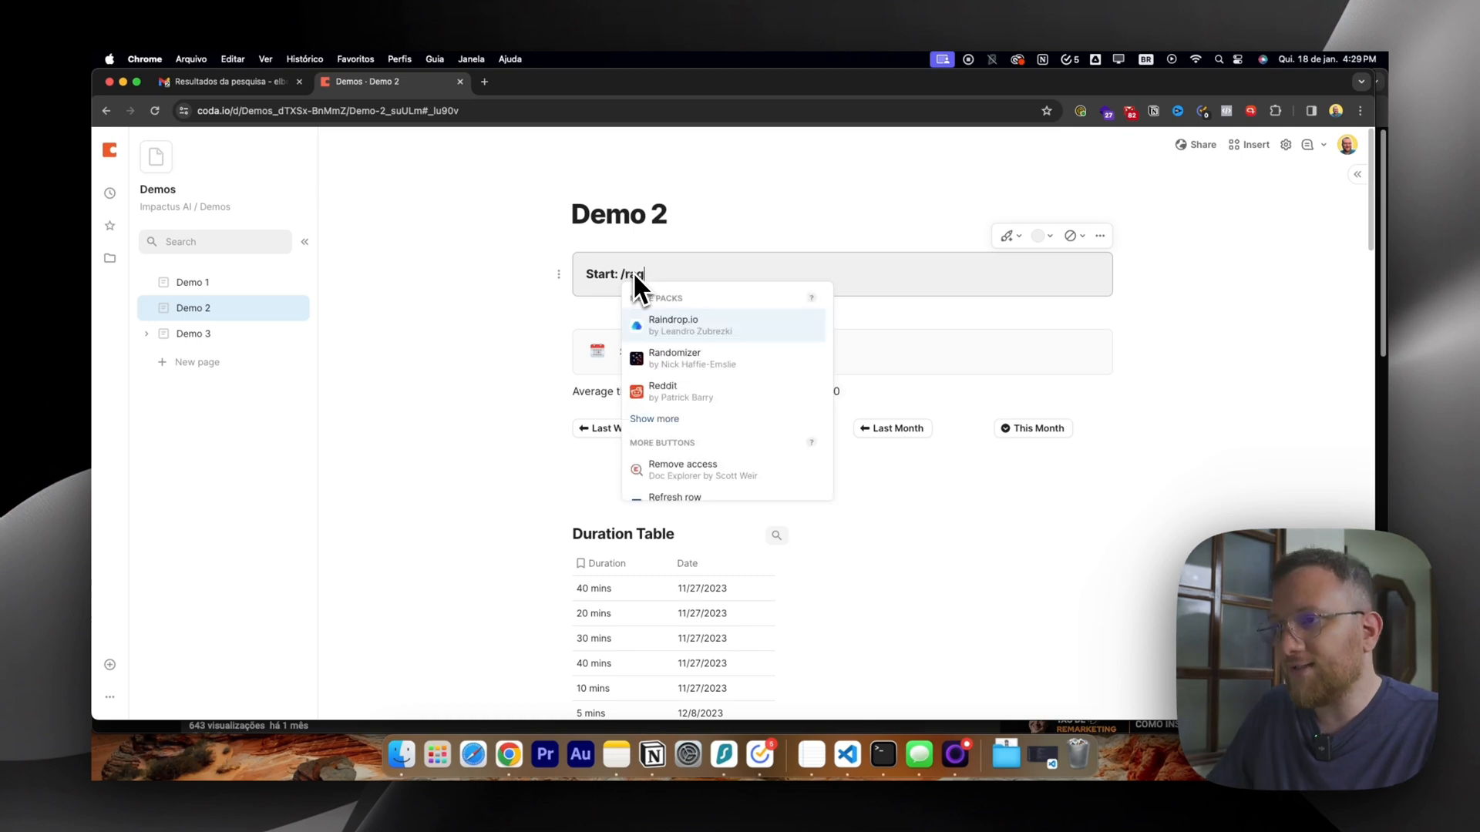
key(BackSpace)
key(BackSpace)
key(BackSpace)
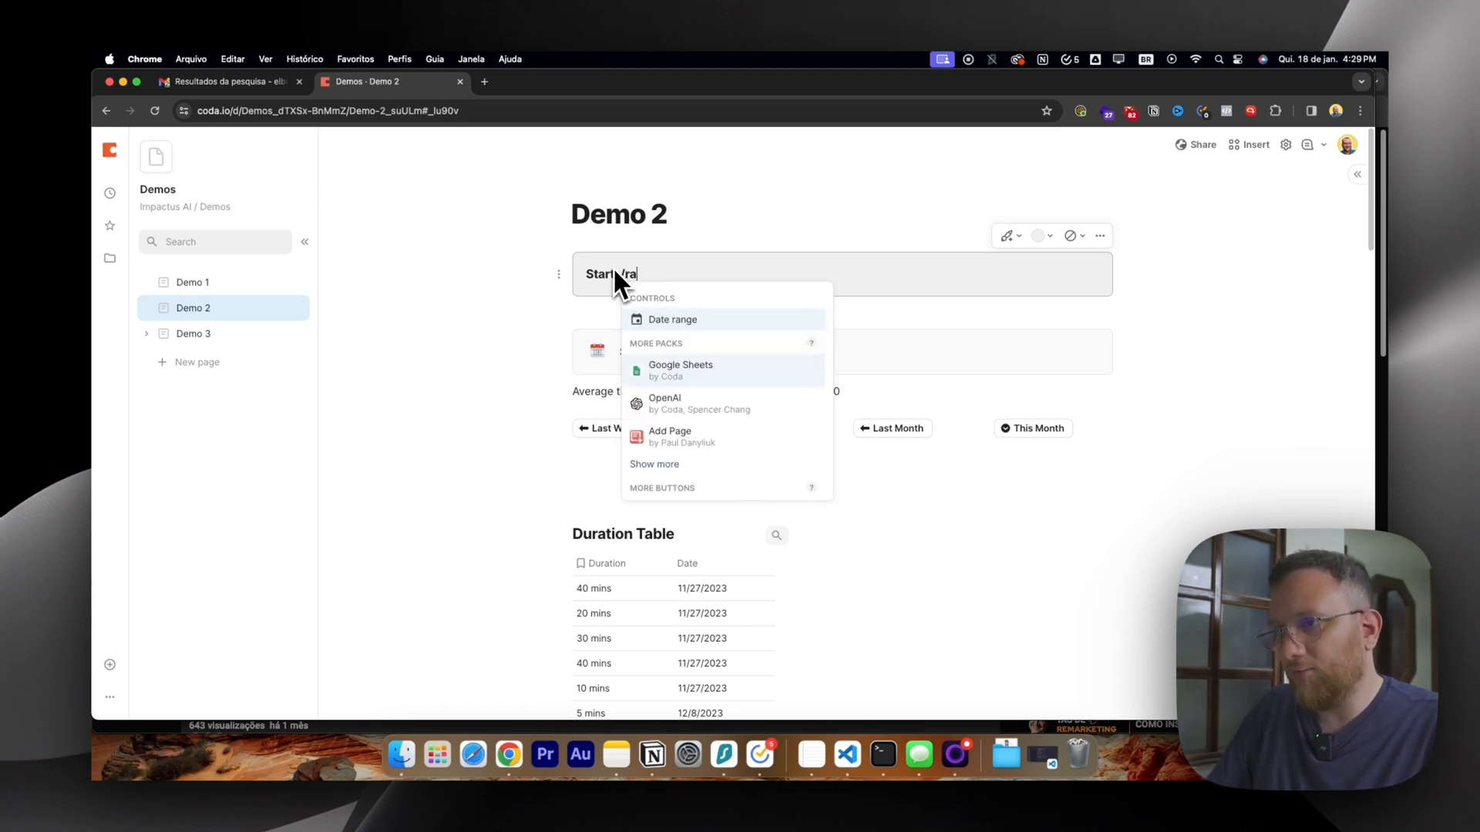
text(dat)
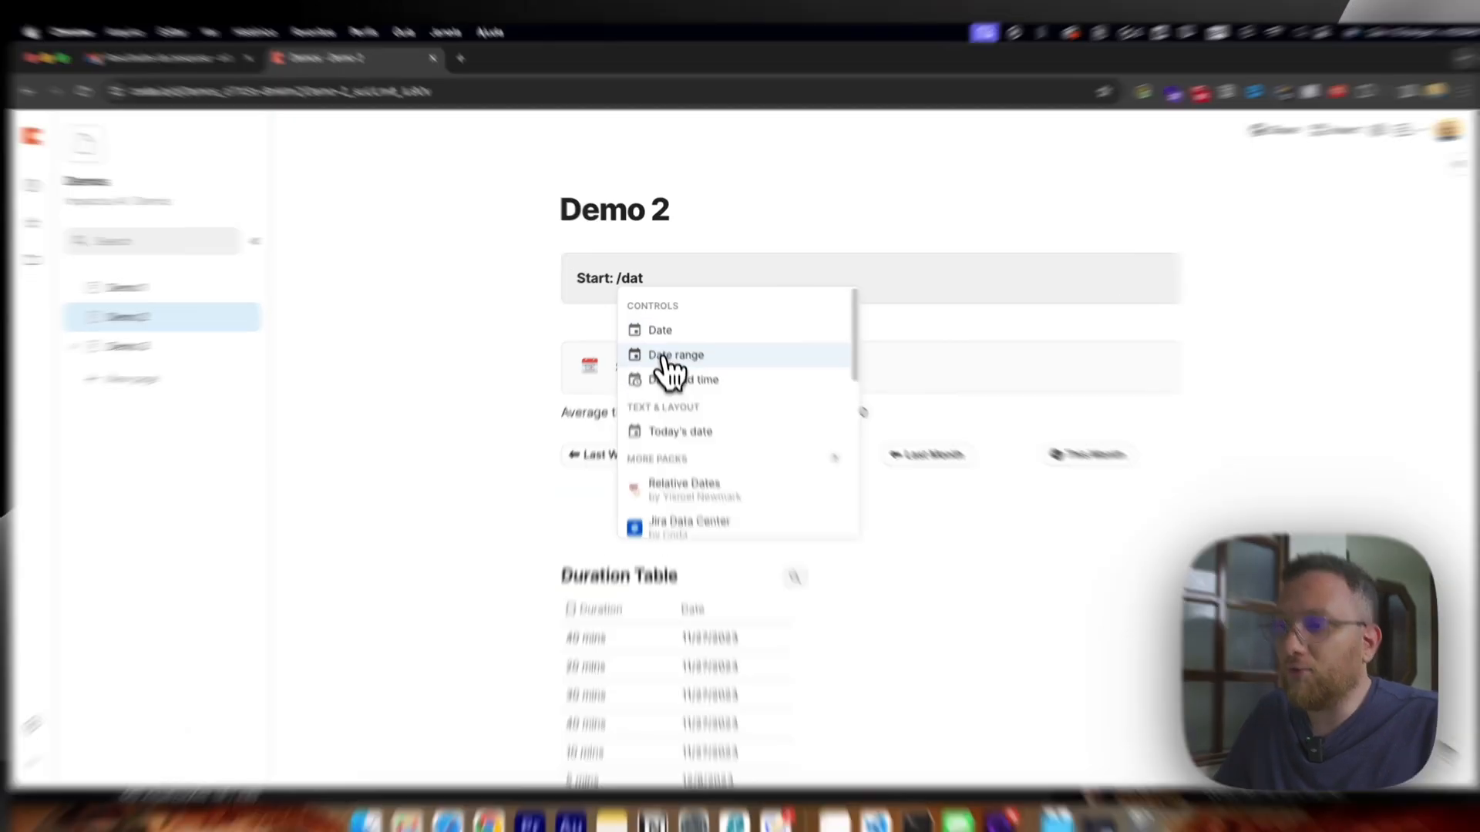
click(678, 341)
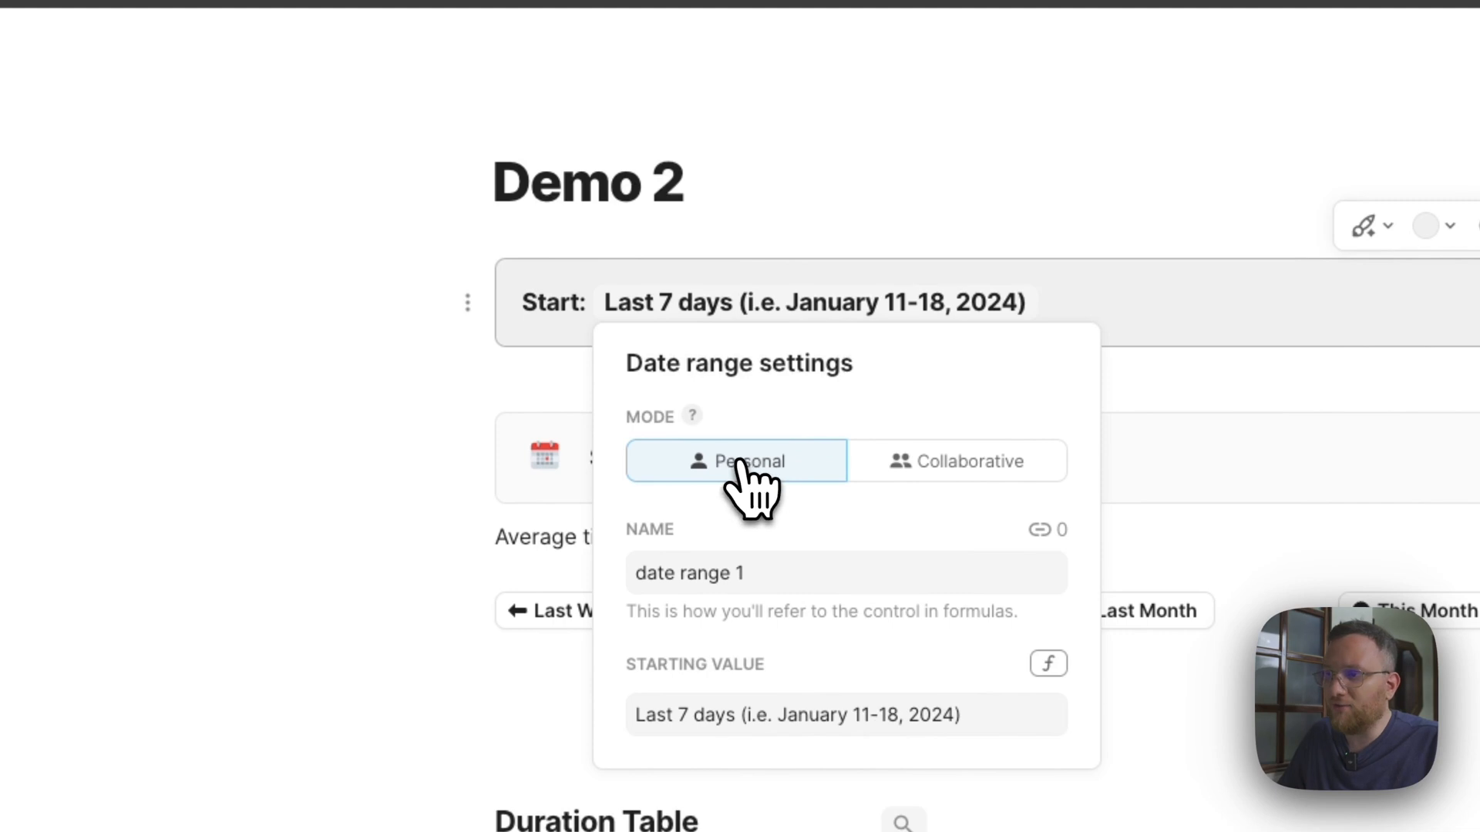
Name the date range control data1 and use Personal mode for it.
click(777, 580)
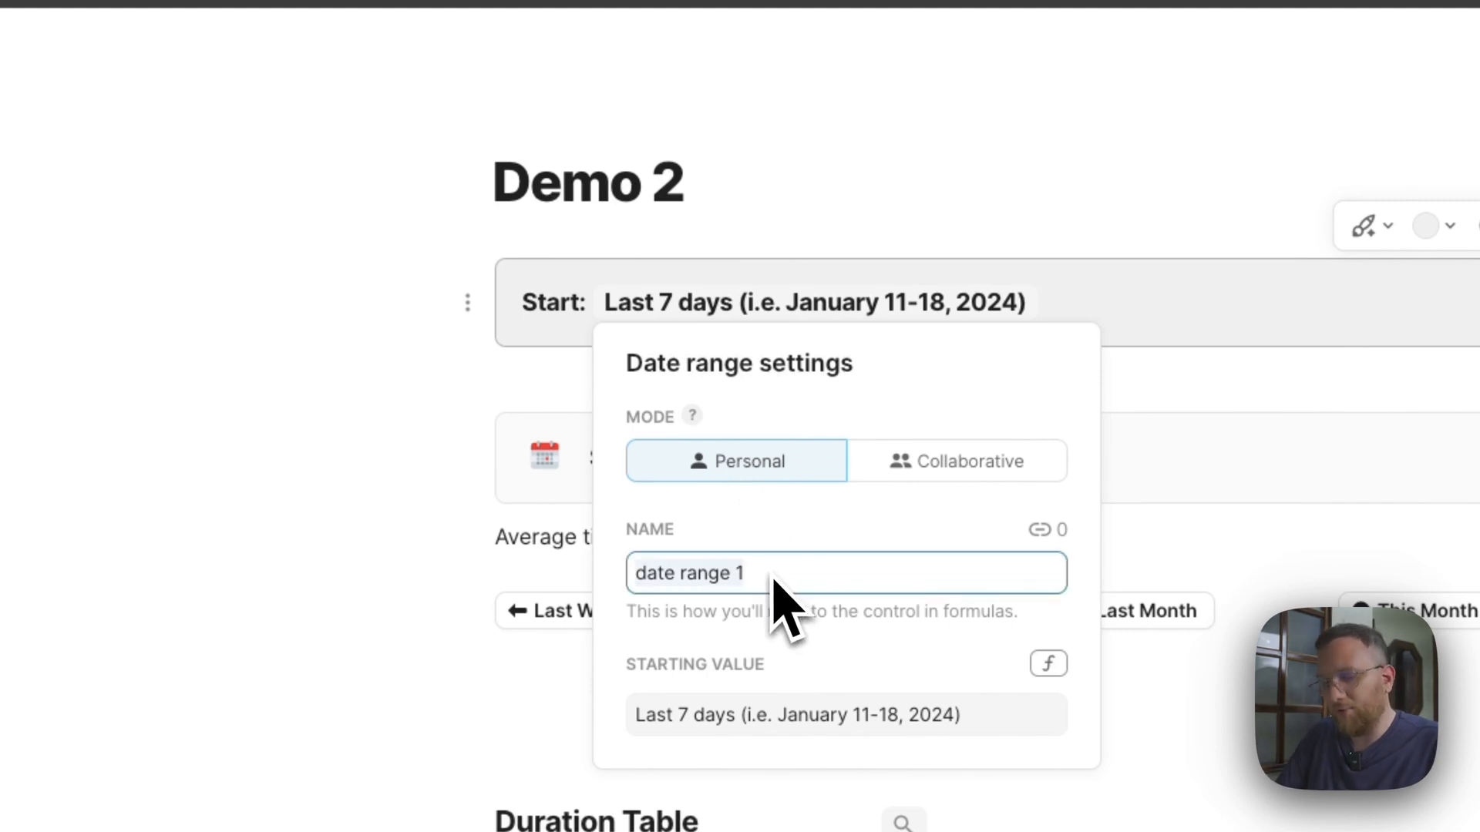
text(d)
key(BackSpace)
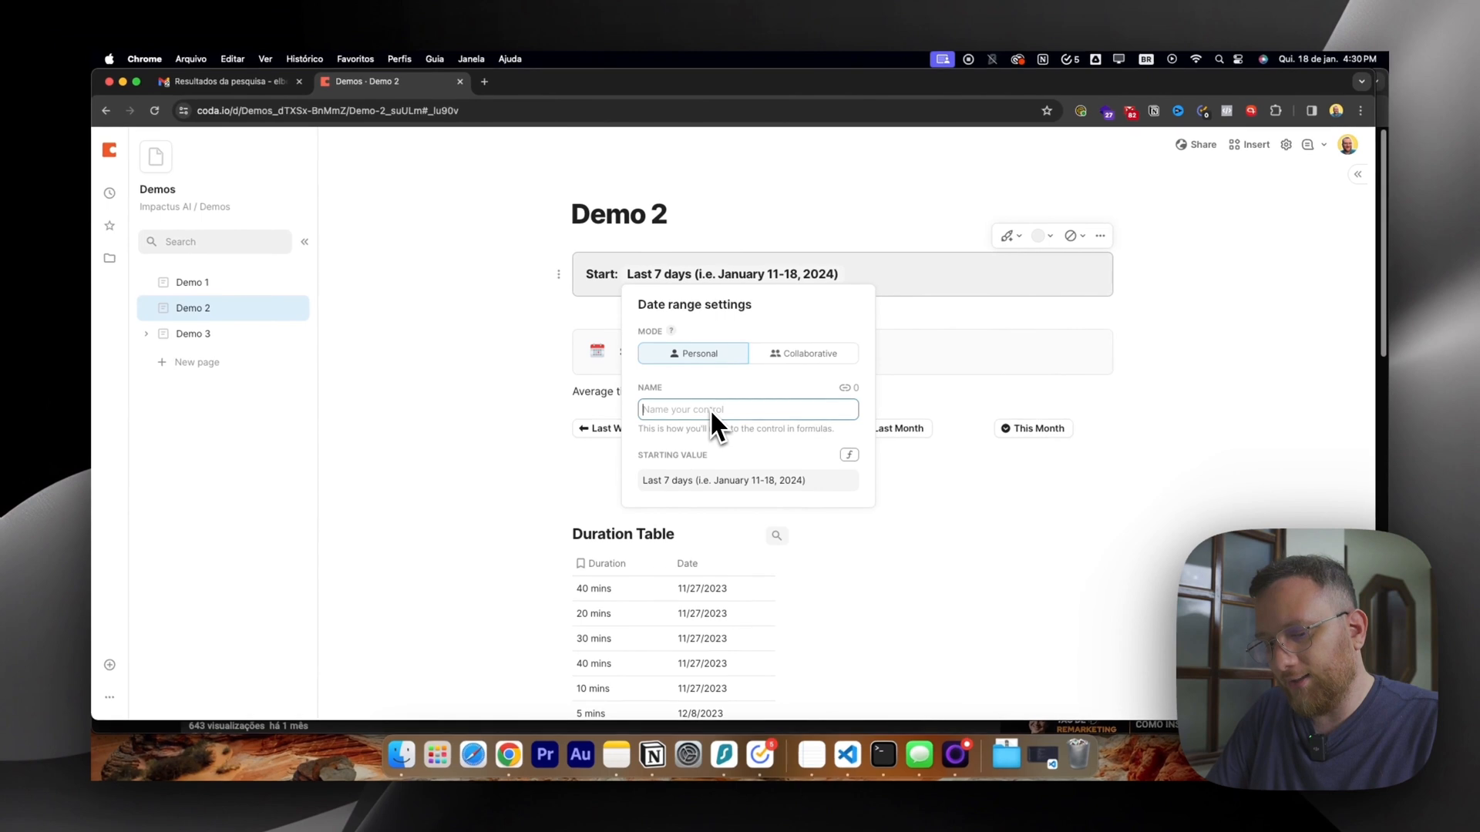
text(data1)
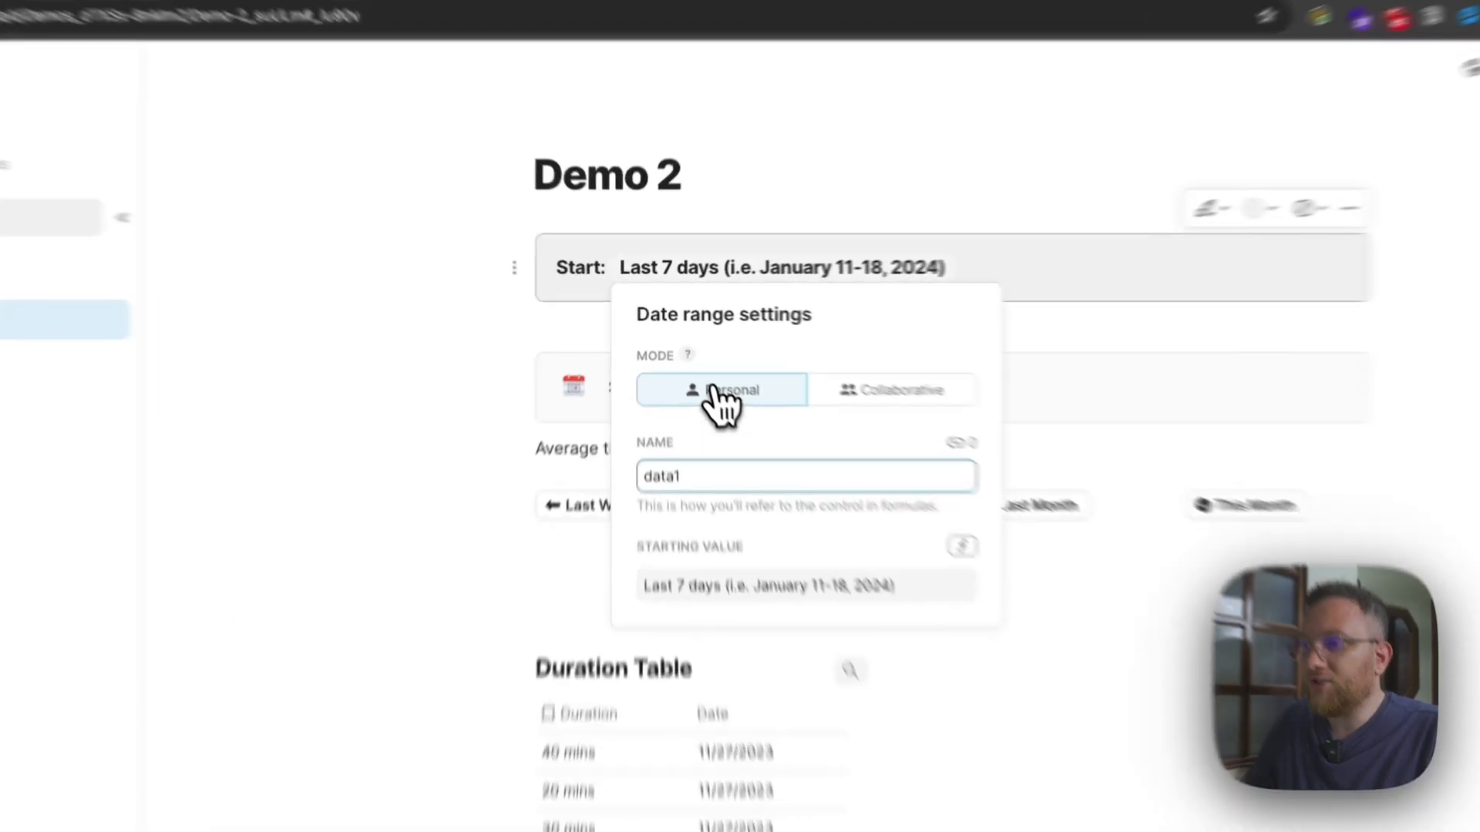
click(685, 356)
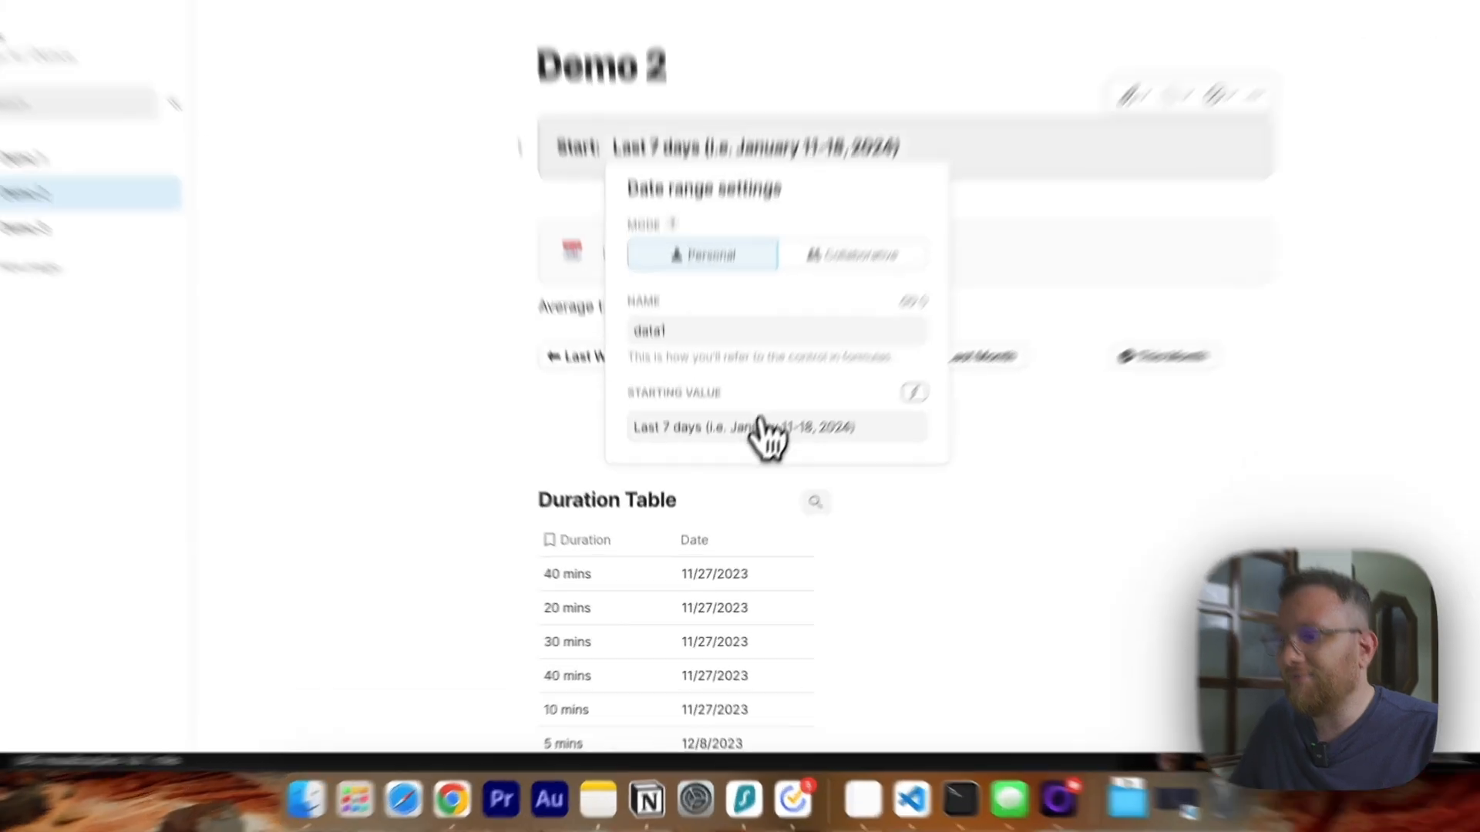
Set the data1 control's starting value to Everything, show it as its underlying formula and close the settings.
click(740, 480)
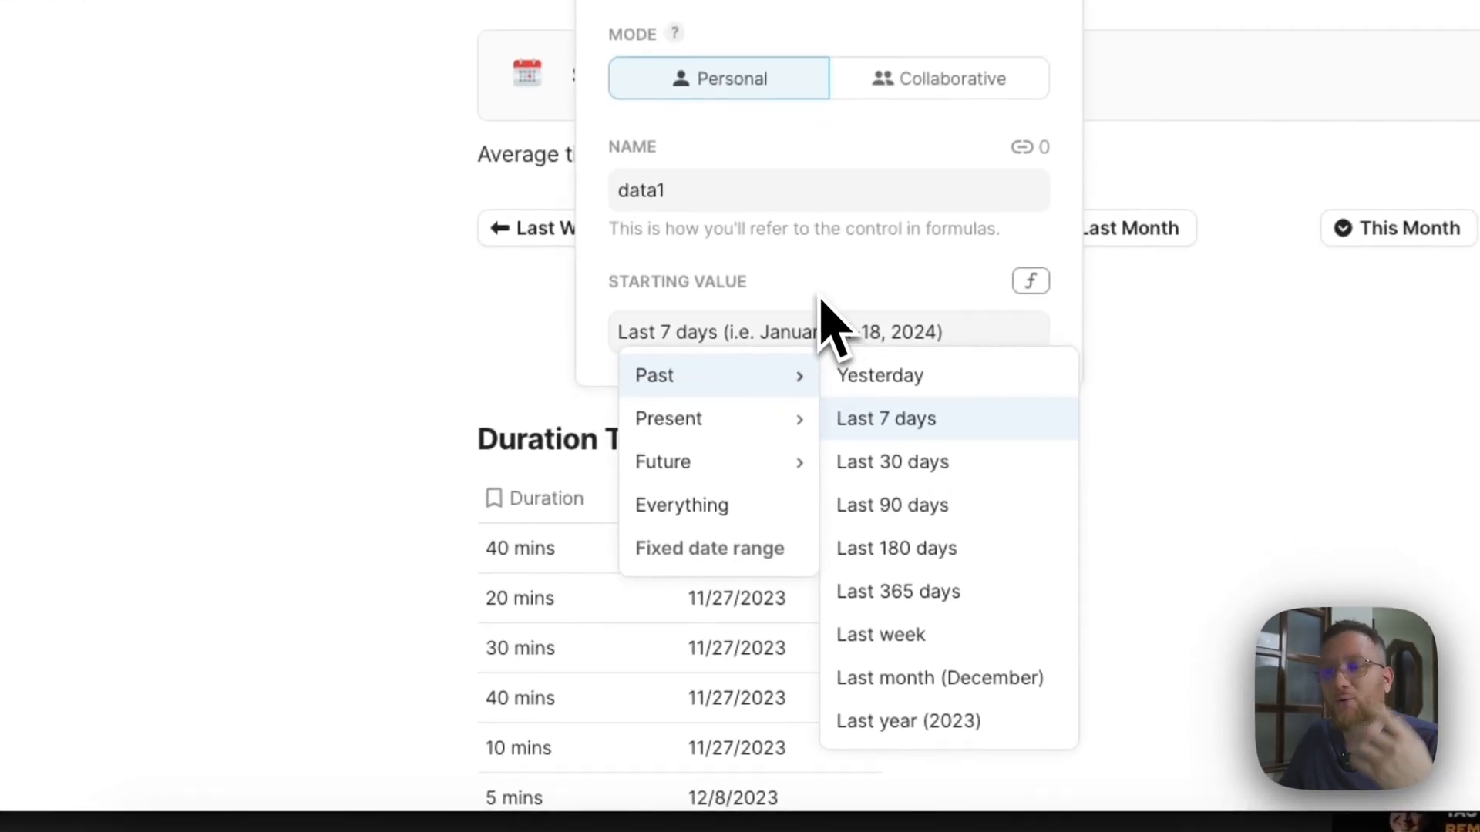
click(668, 508)
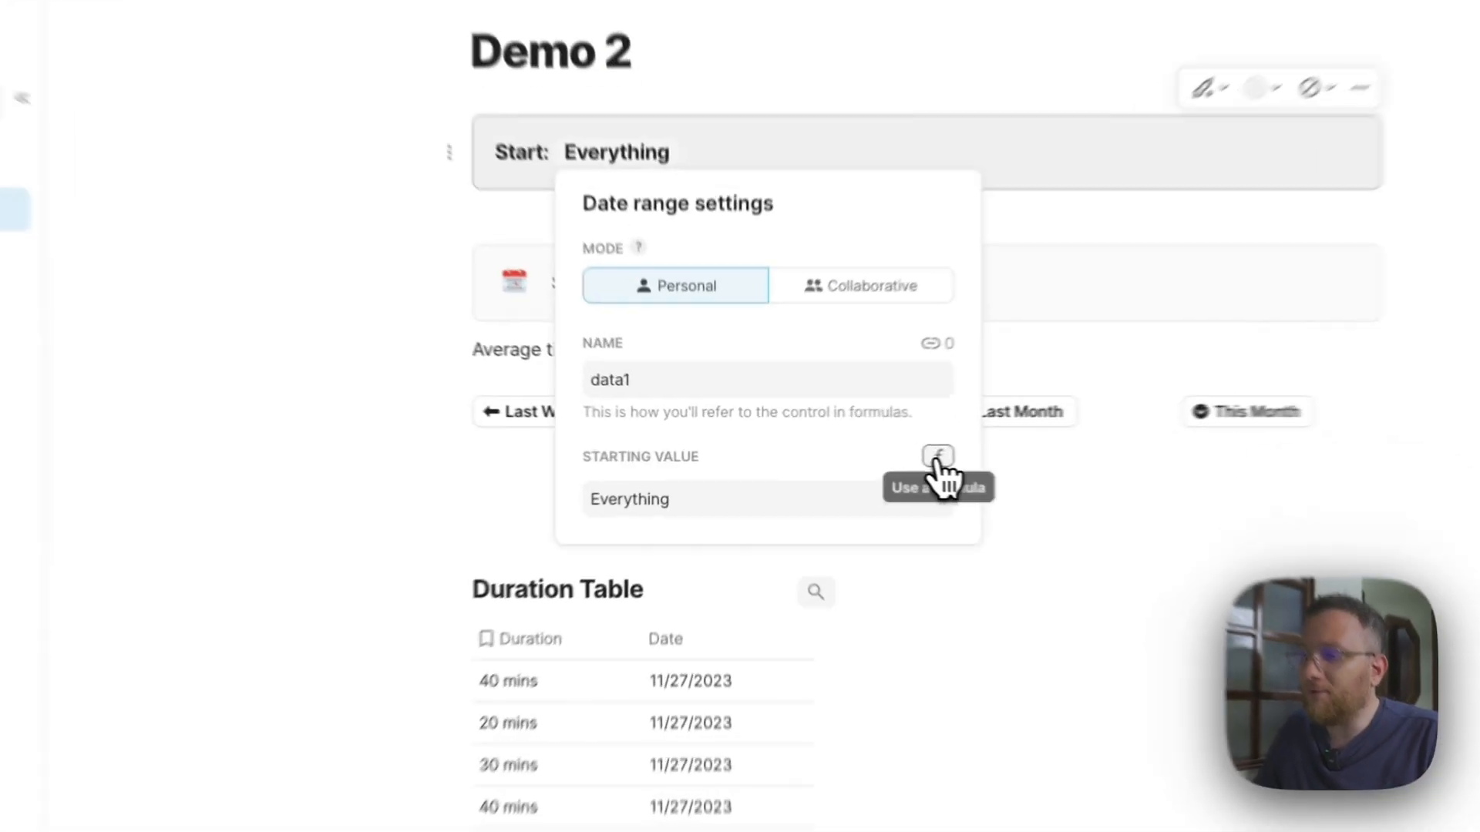
click(848, 455)
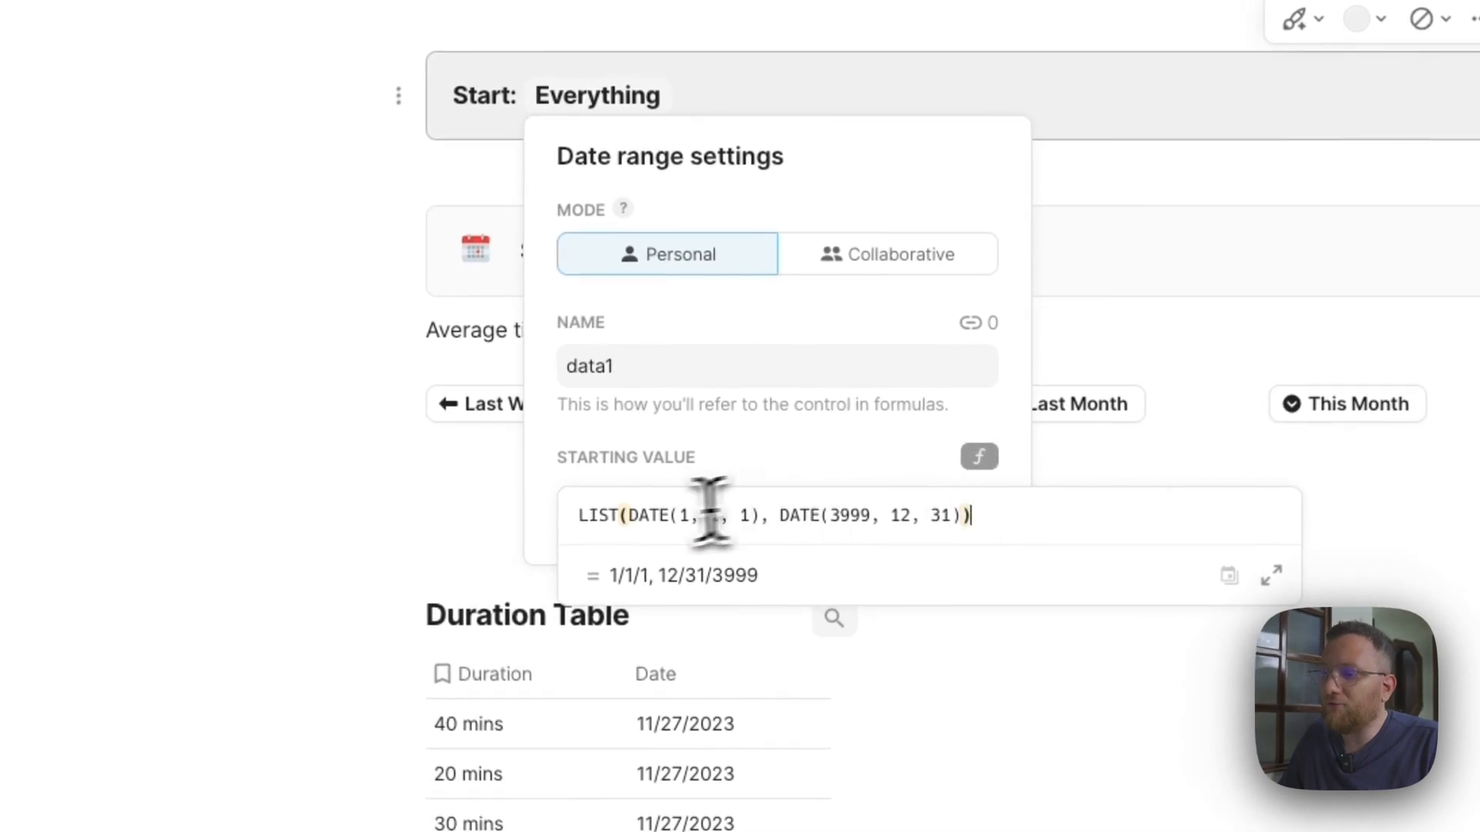
drag(596, 515, 959, 532)
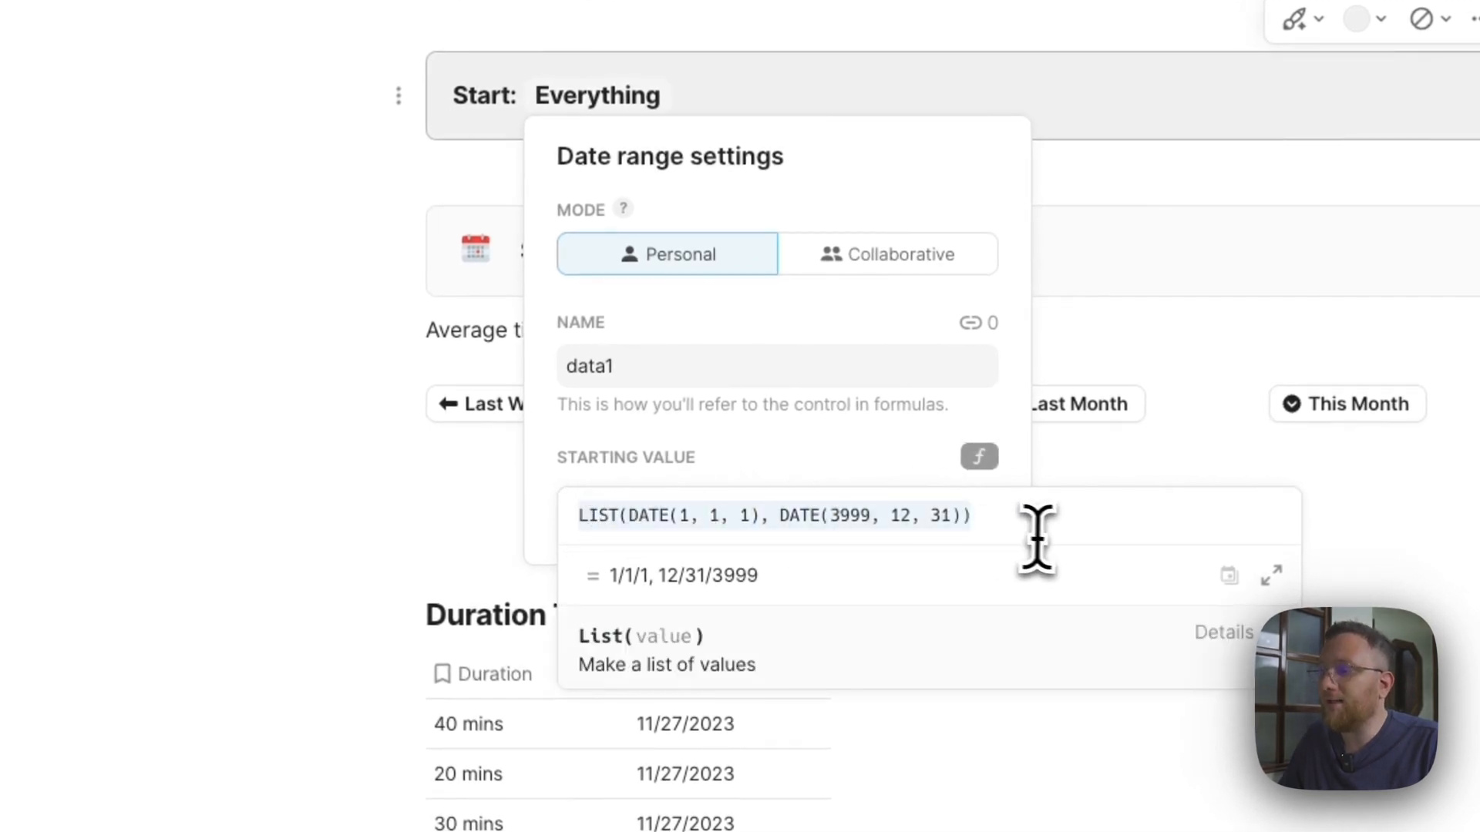
click(990, 462)
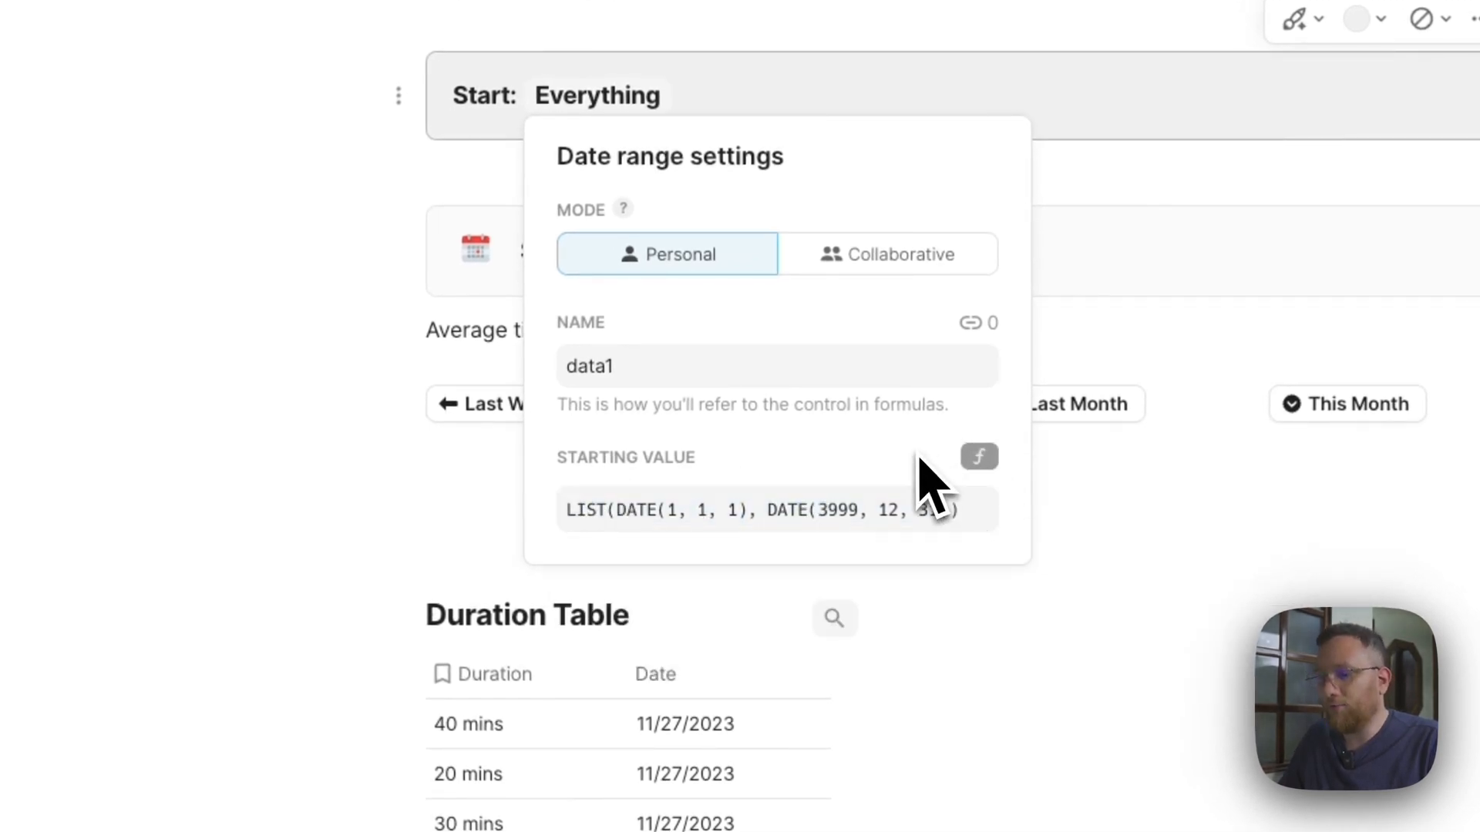
click(406, 154)
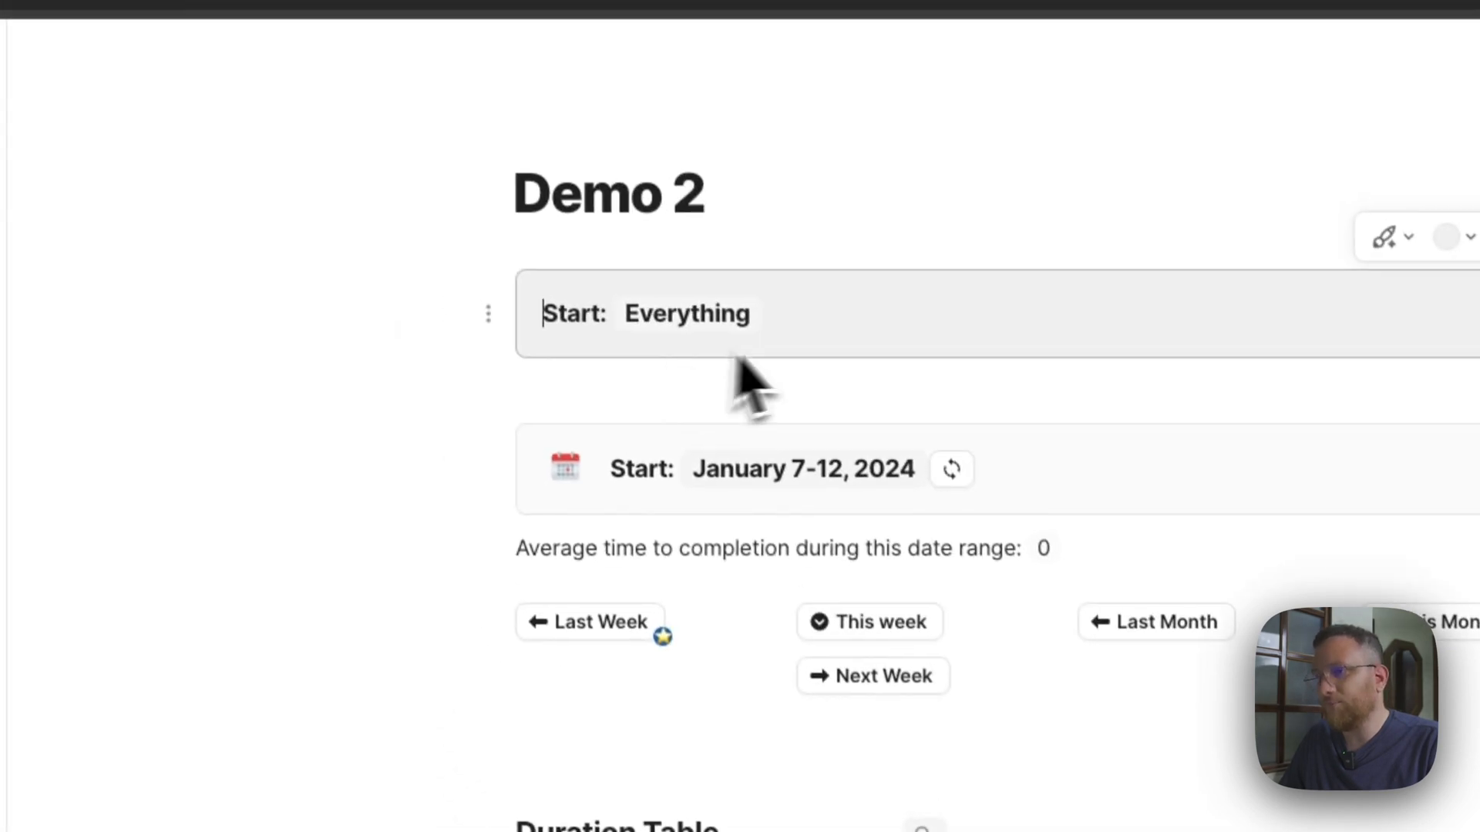
Choose Everything as the data1 control's range and insert a button after it in the grey callout.
click(565, 105)
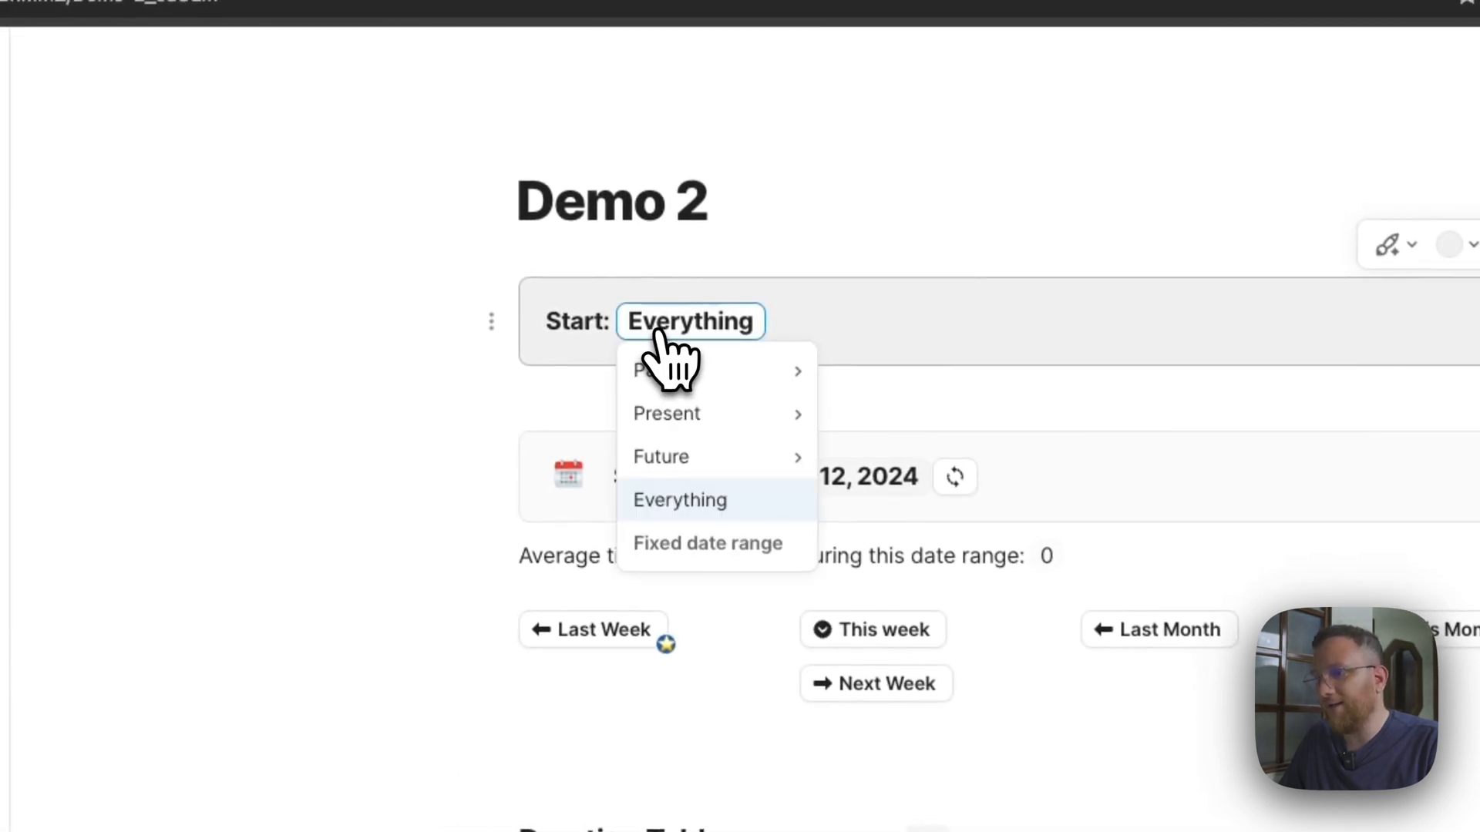
click(700, 501)
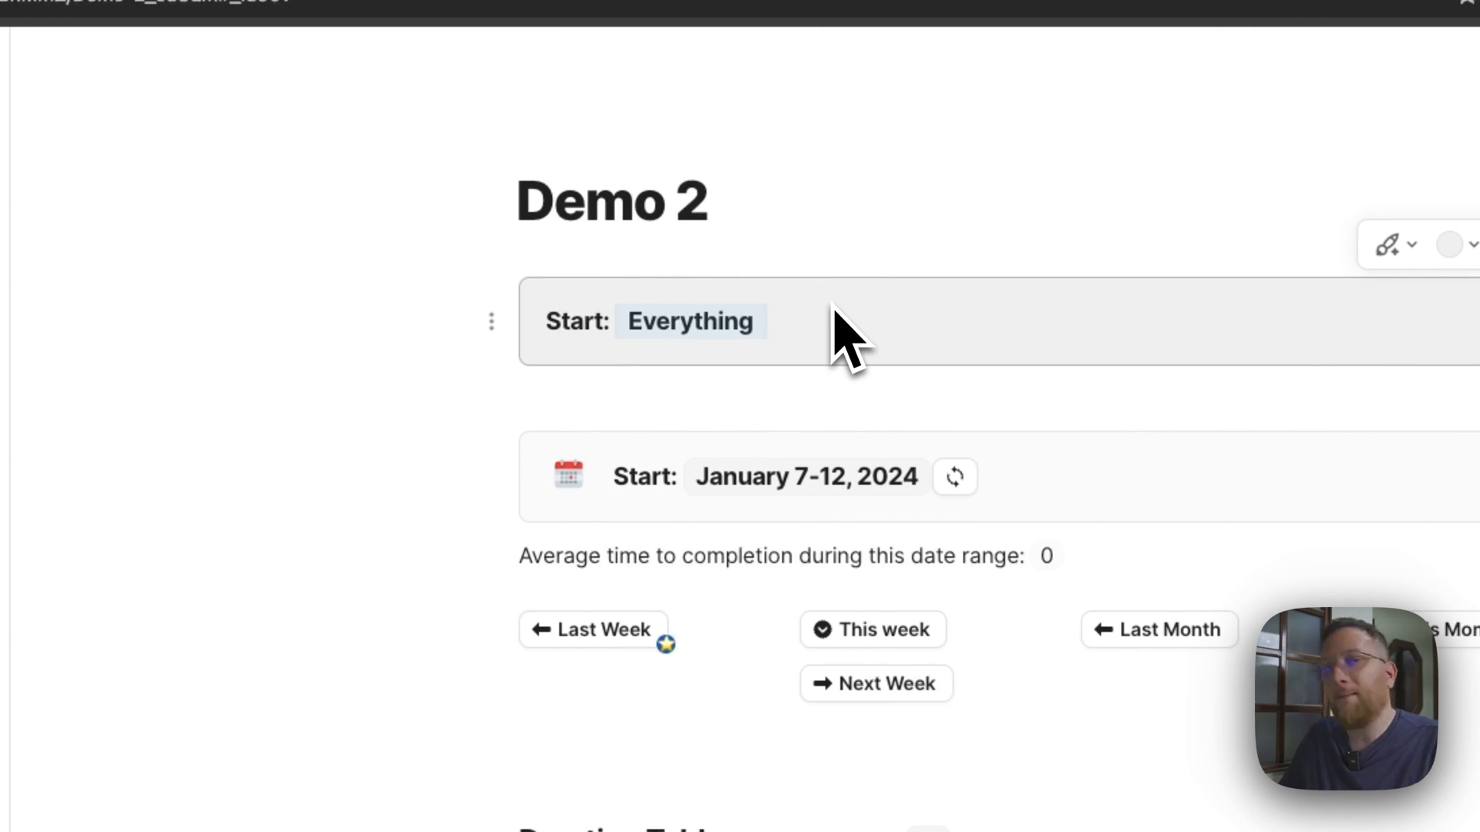
click(859, 333)
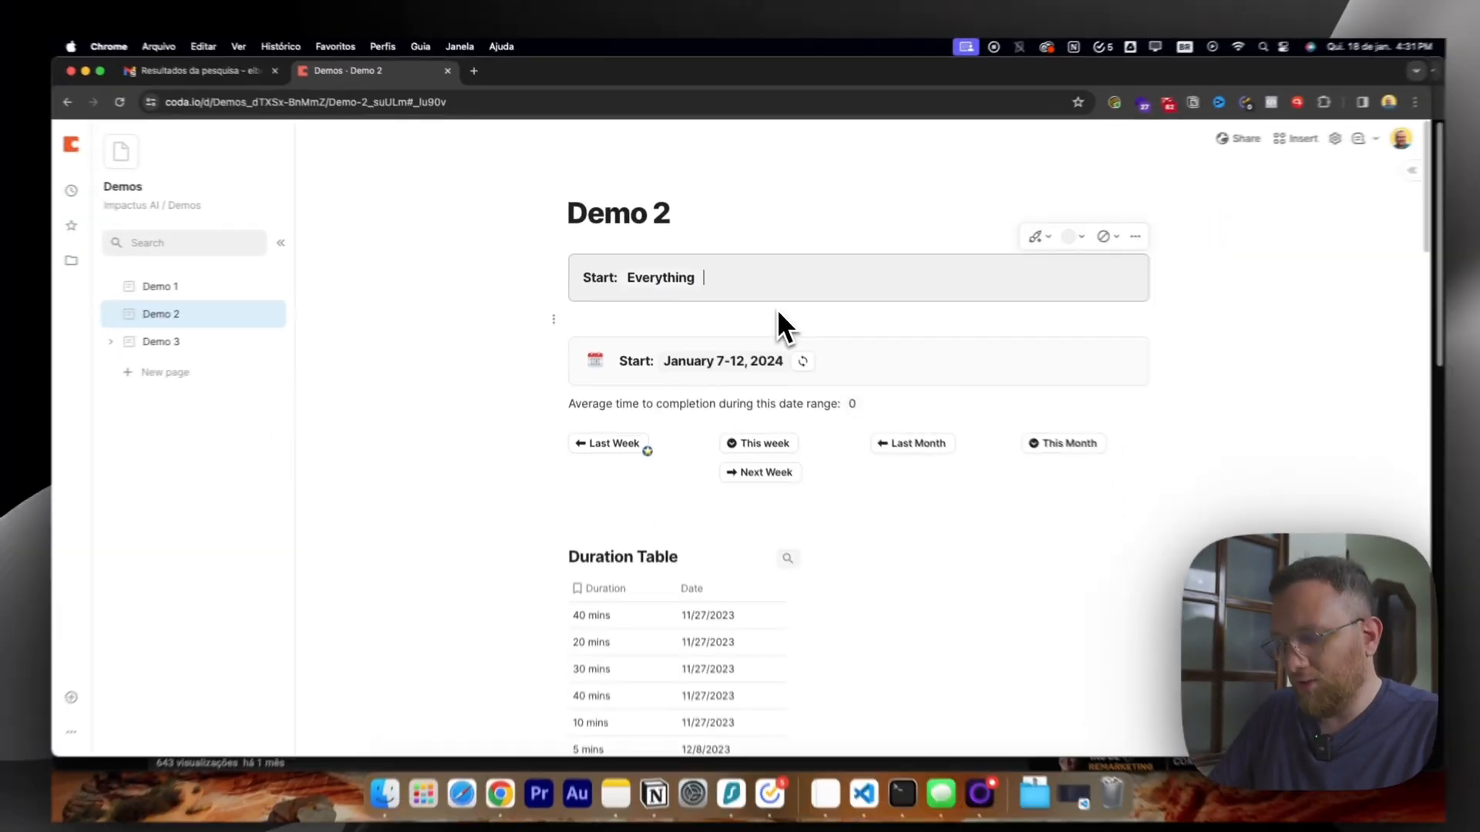
text(/)
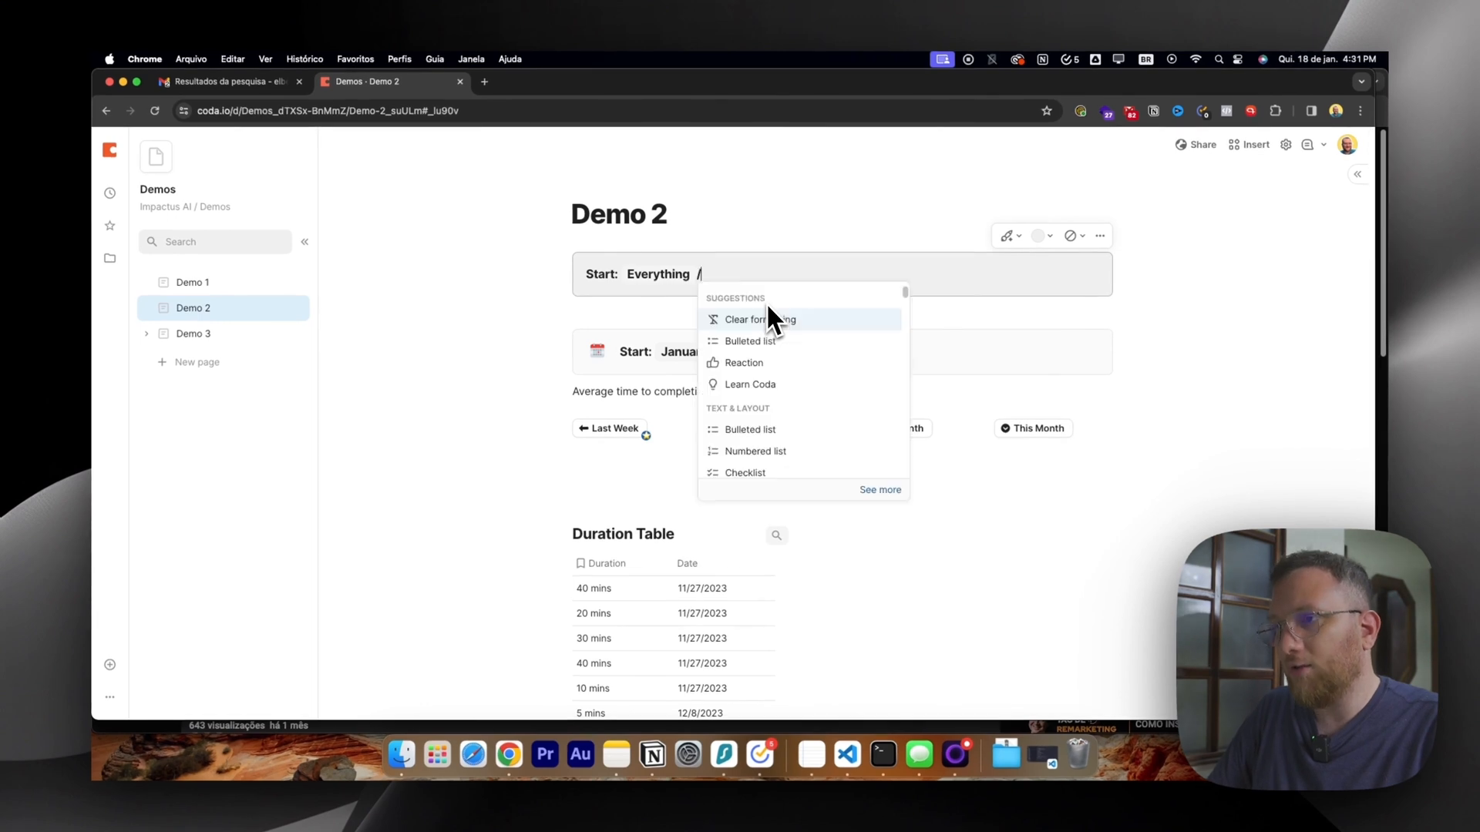
text(but)
key(Return)
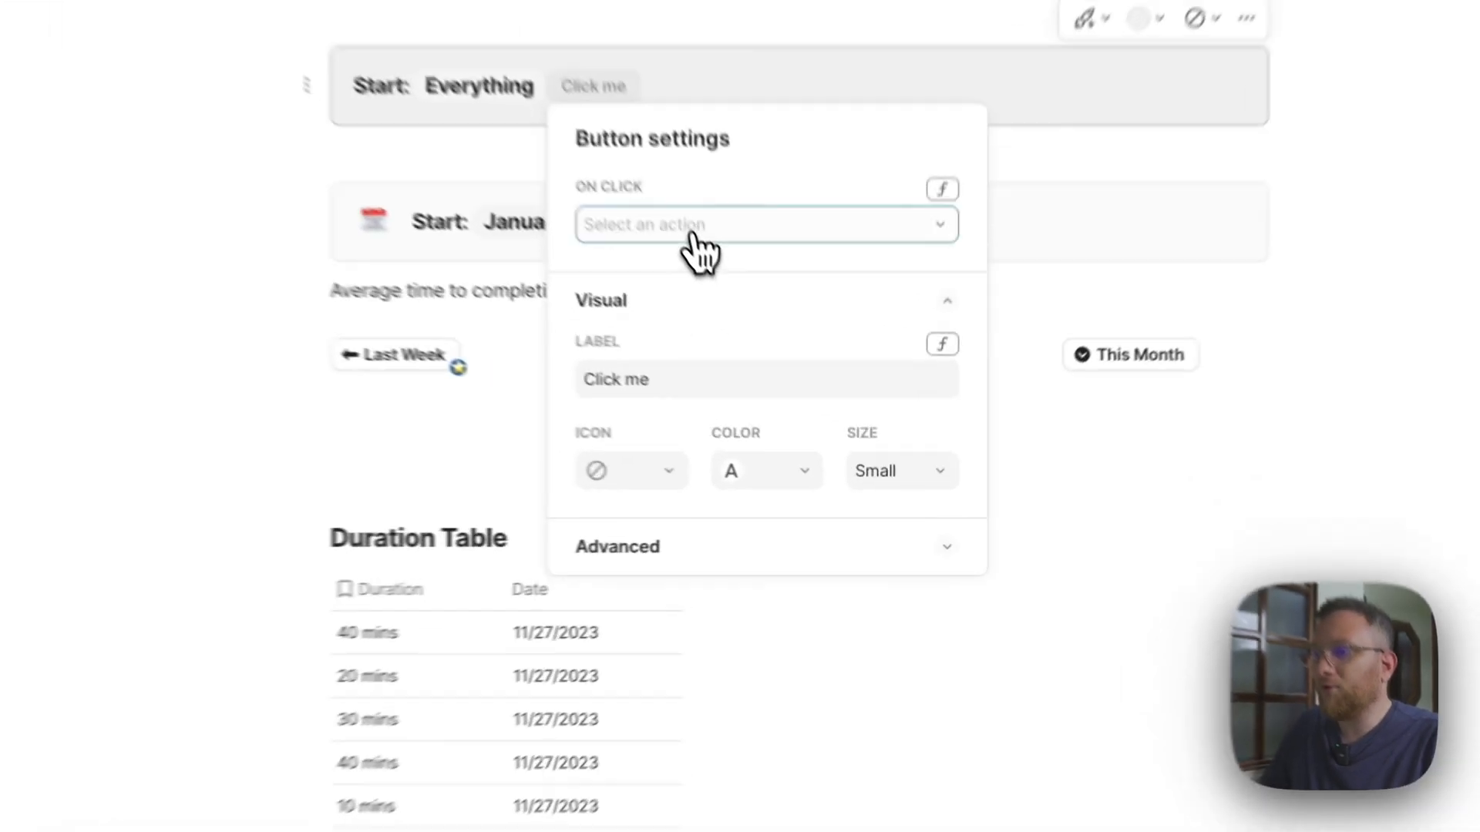
Give the new button in the grey callout the Set control value action and close its settings.
click(775, 355)
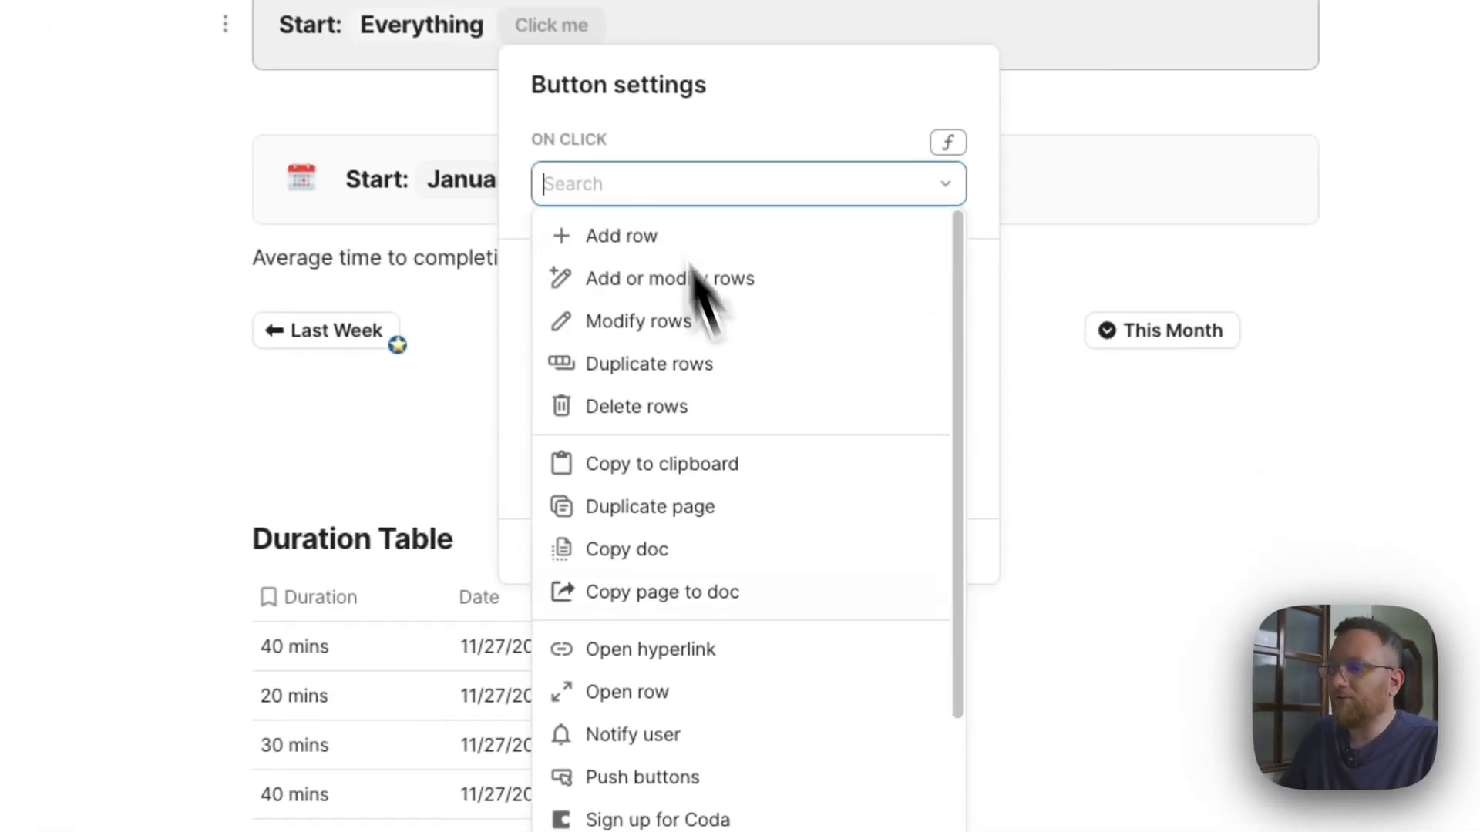
scroll(873, 620, down, 3)
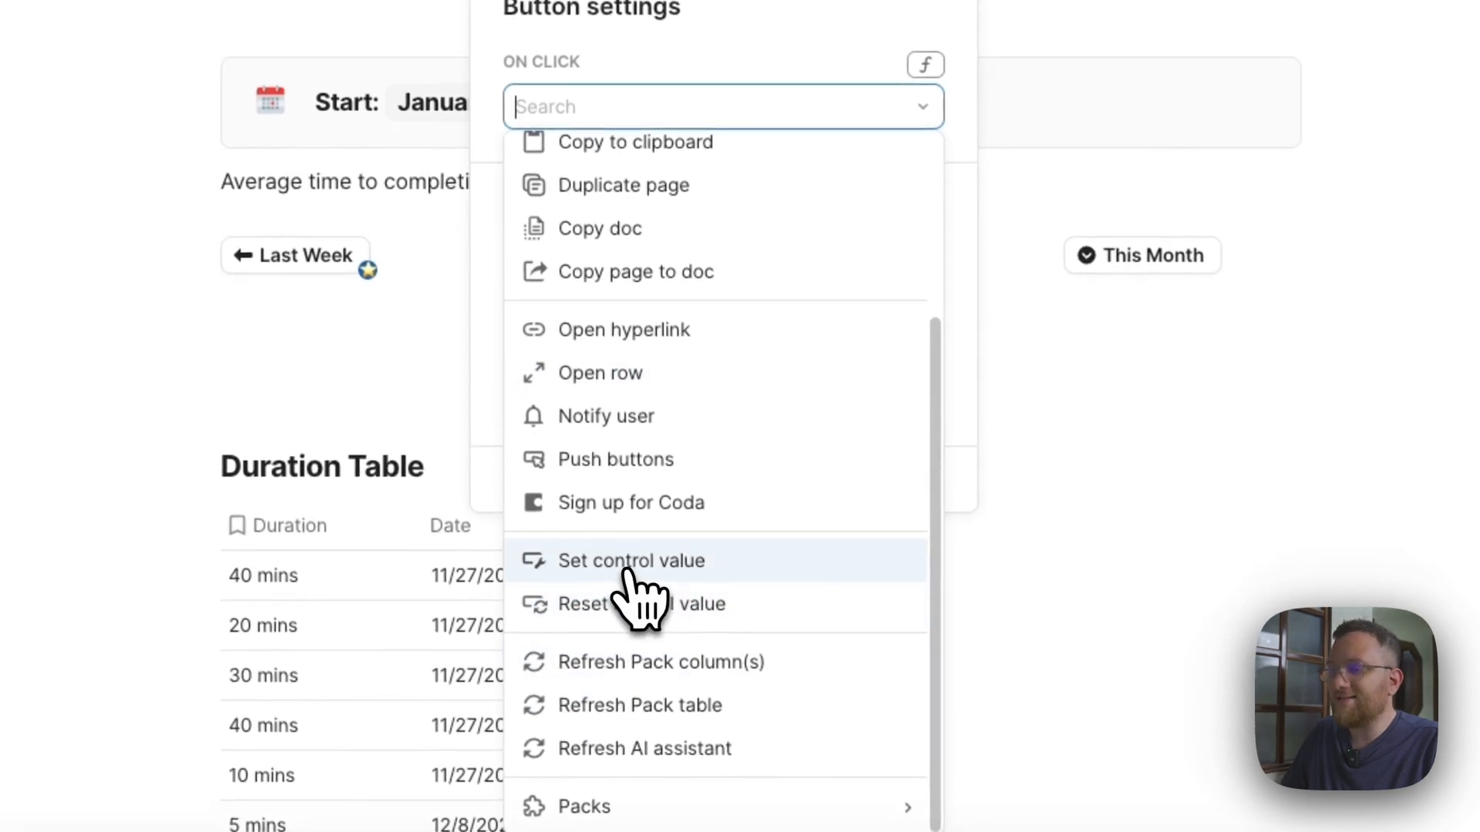
click(840, 572)
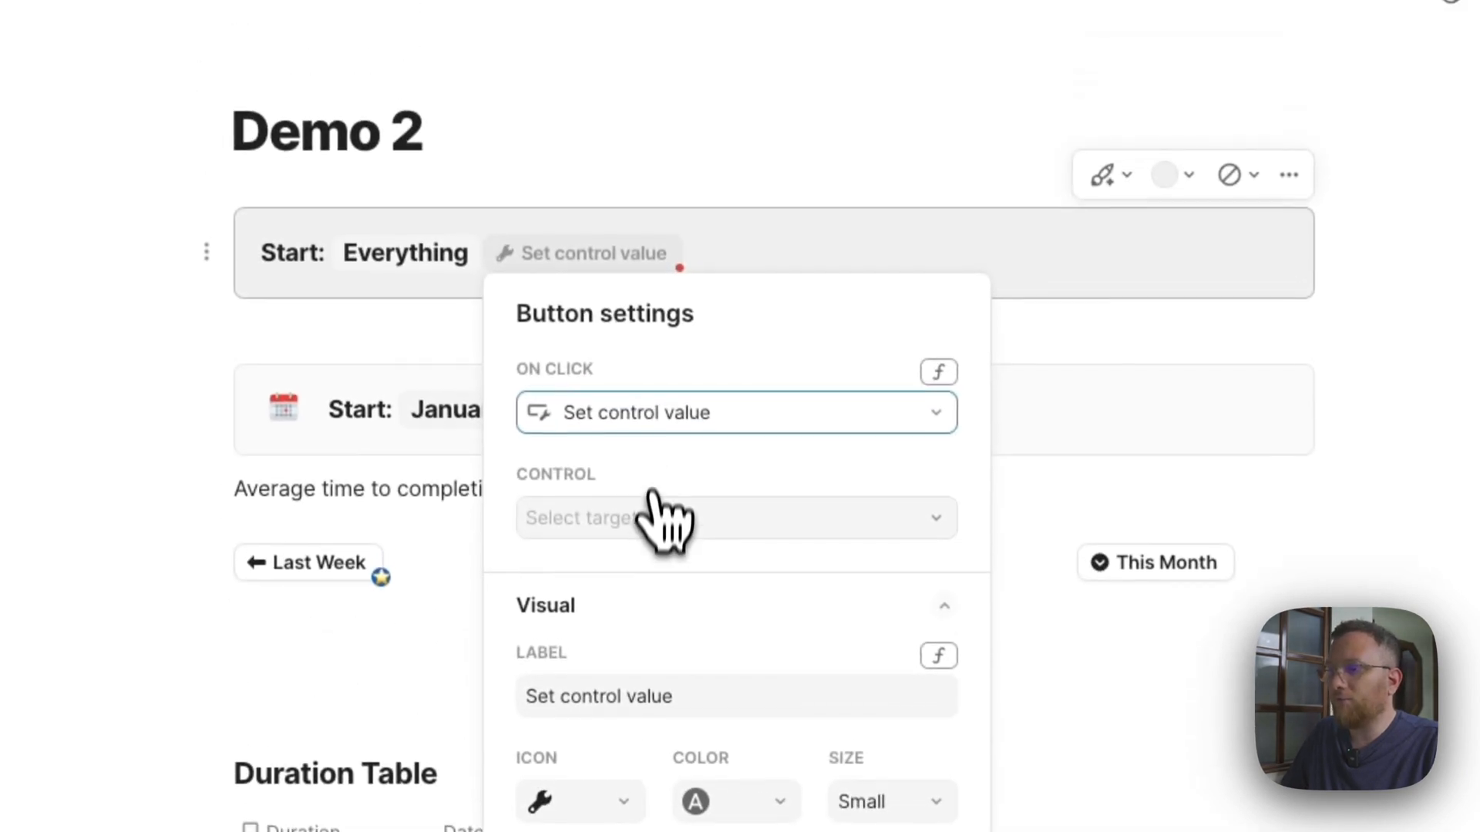
click(715, 248)
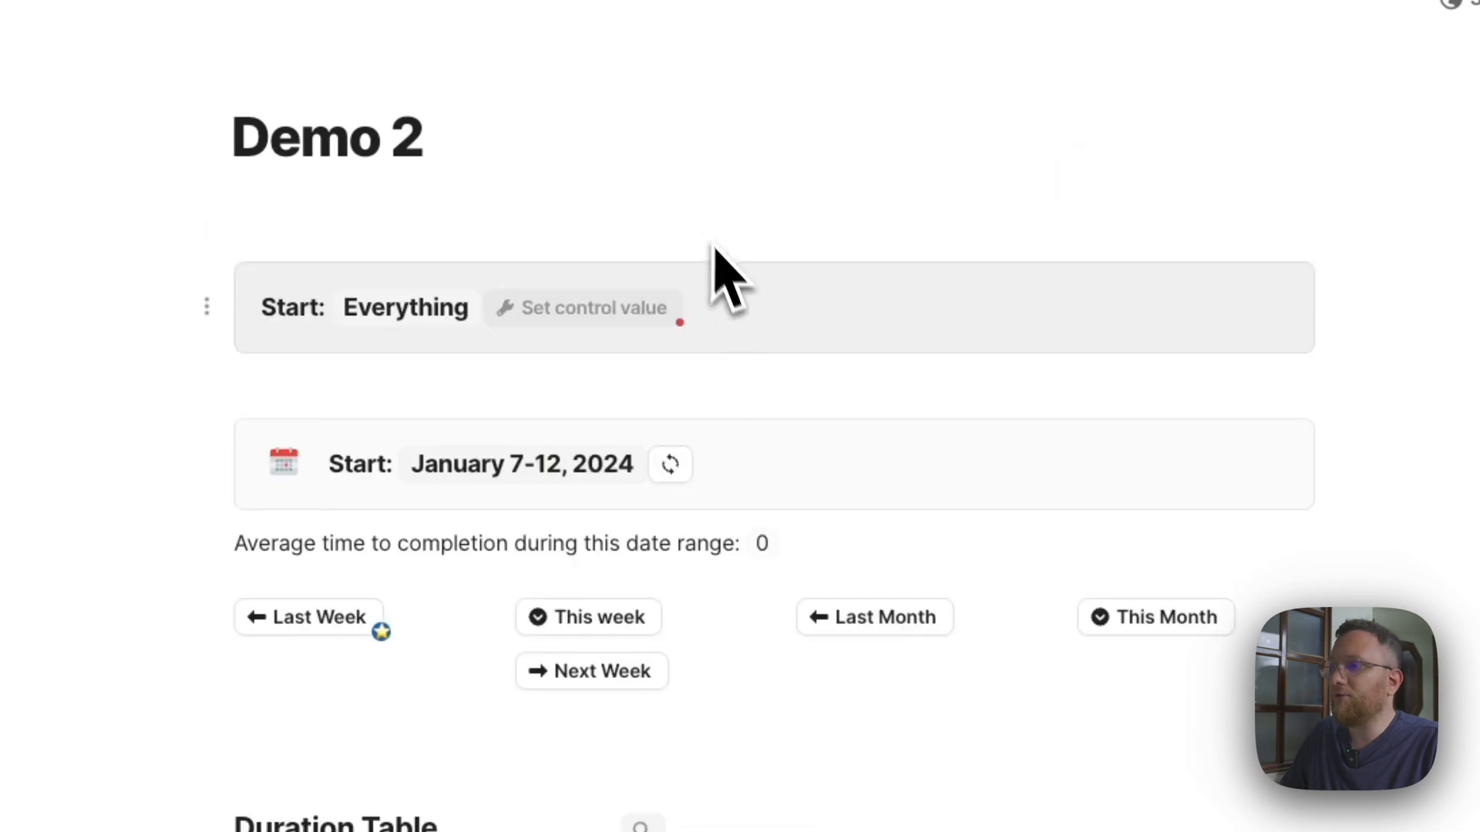
Review the settings of the reset button and of the dateRange control in the calendar callout.
click(692, 472)
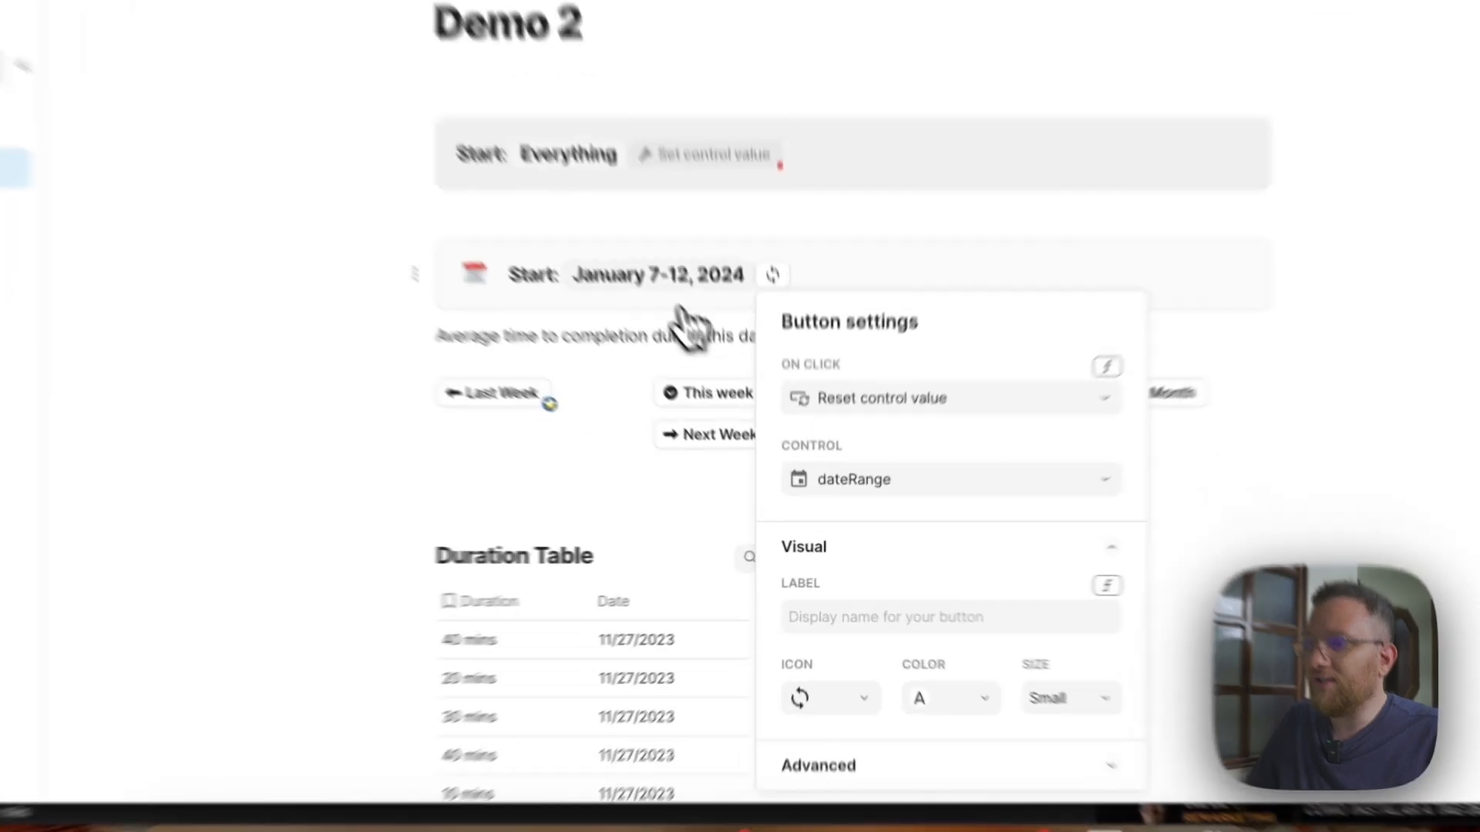
click(713, 379)
click(741, 522)
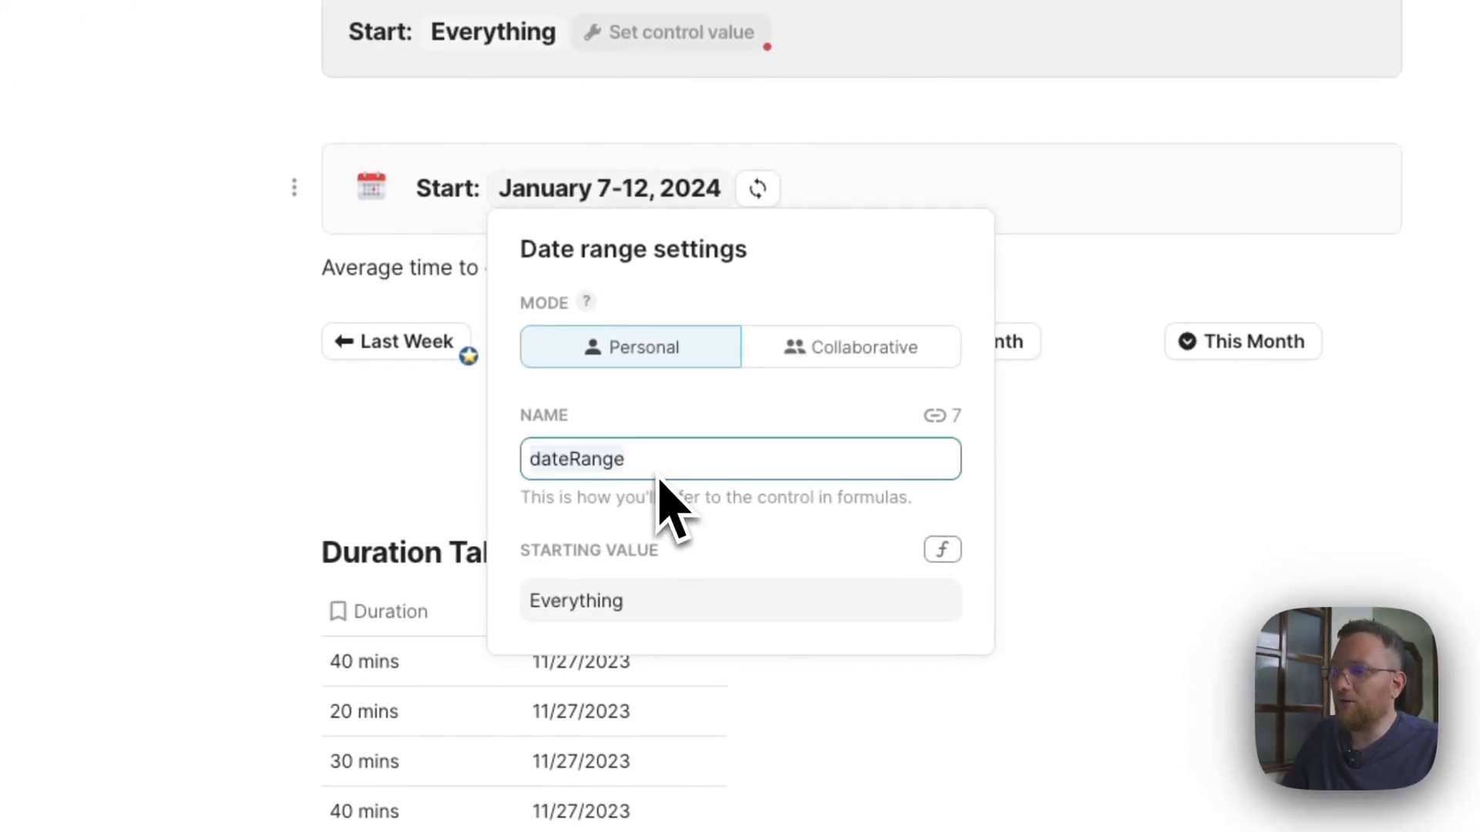
click(839, 188)
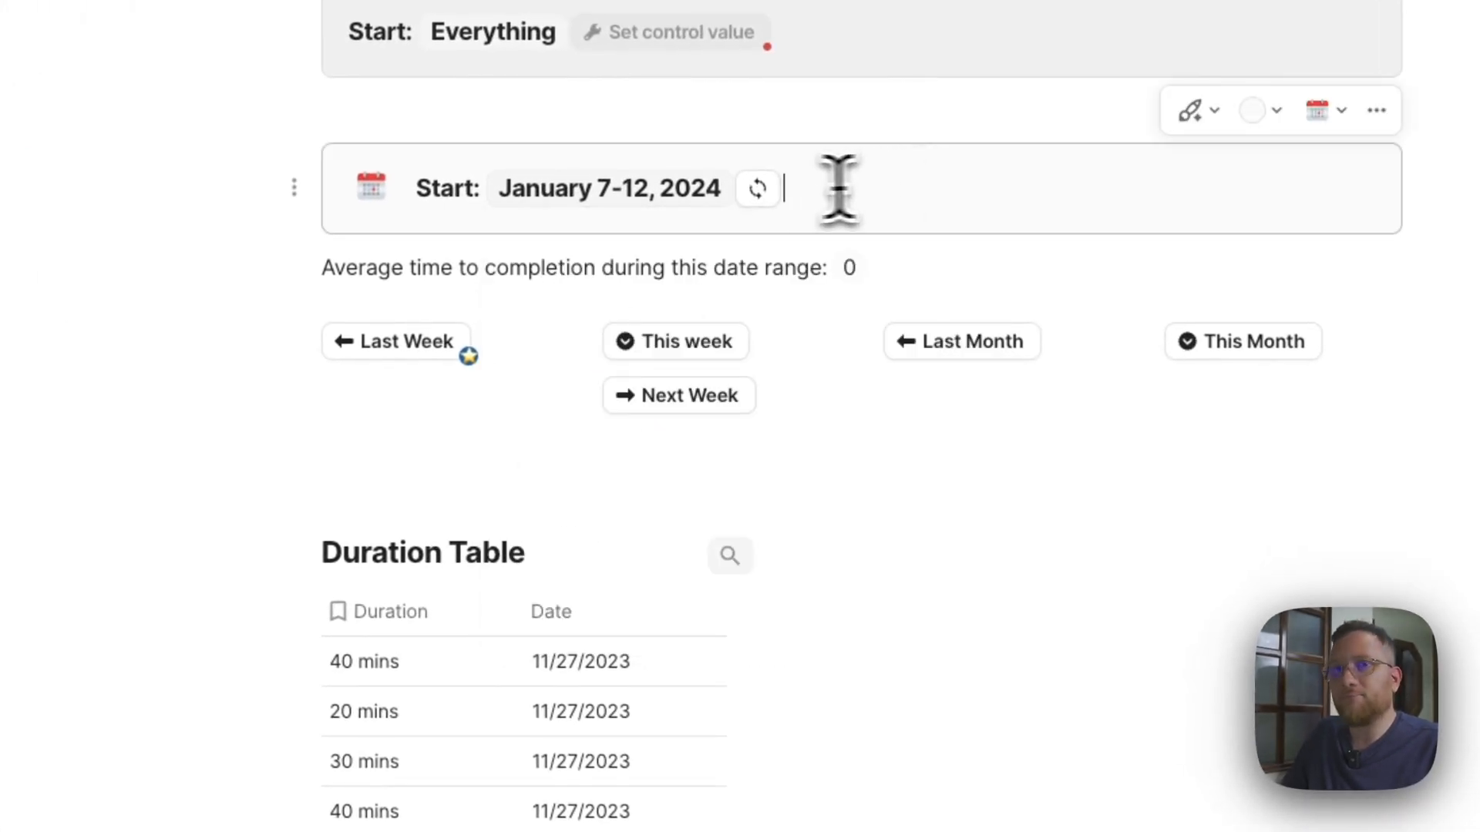
click(758, 189)
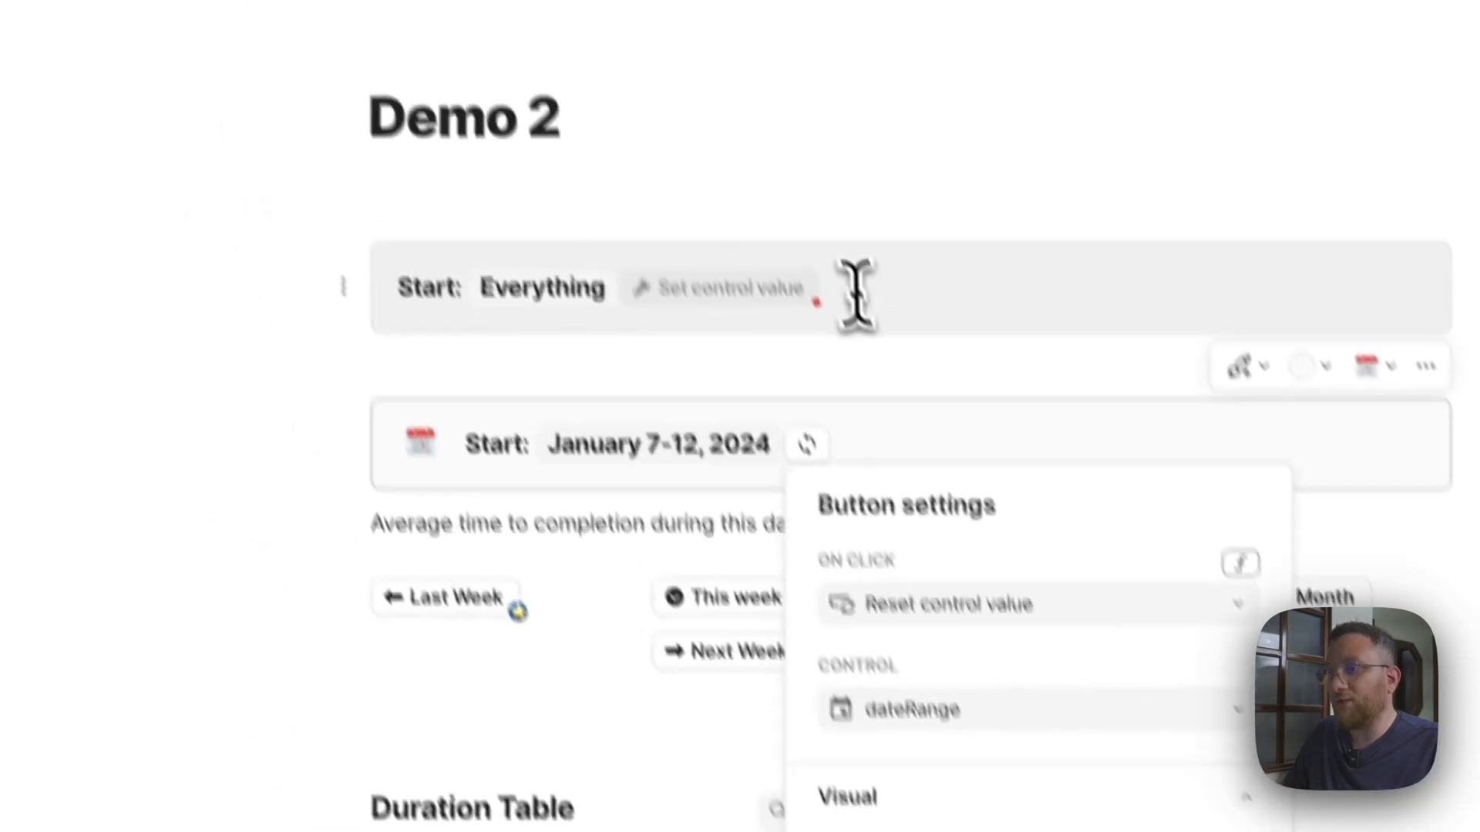
Delete the grey callout together with its Start label, date range control and button.
click(856, 295)
drag(968, 382, 456, 357)
key(BackSpace)
key(Return)
key(BackSpace)
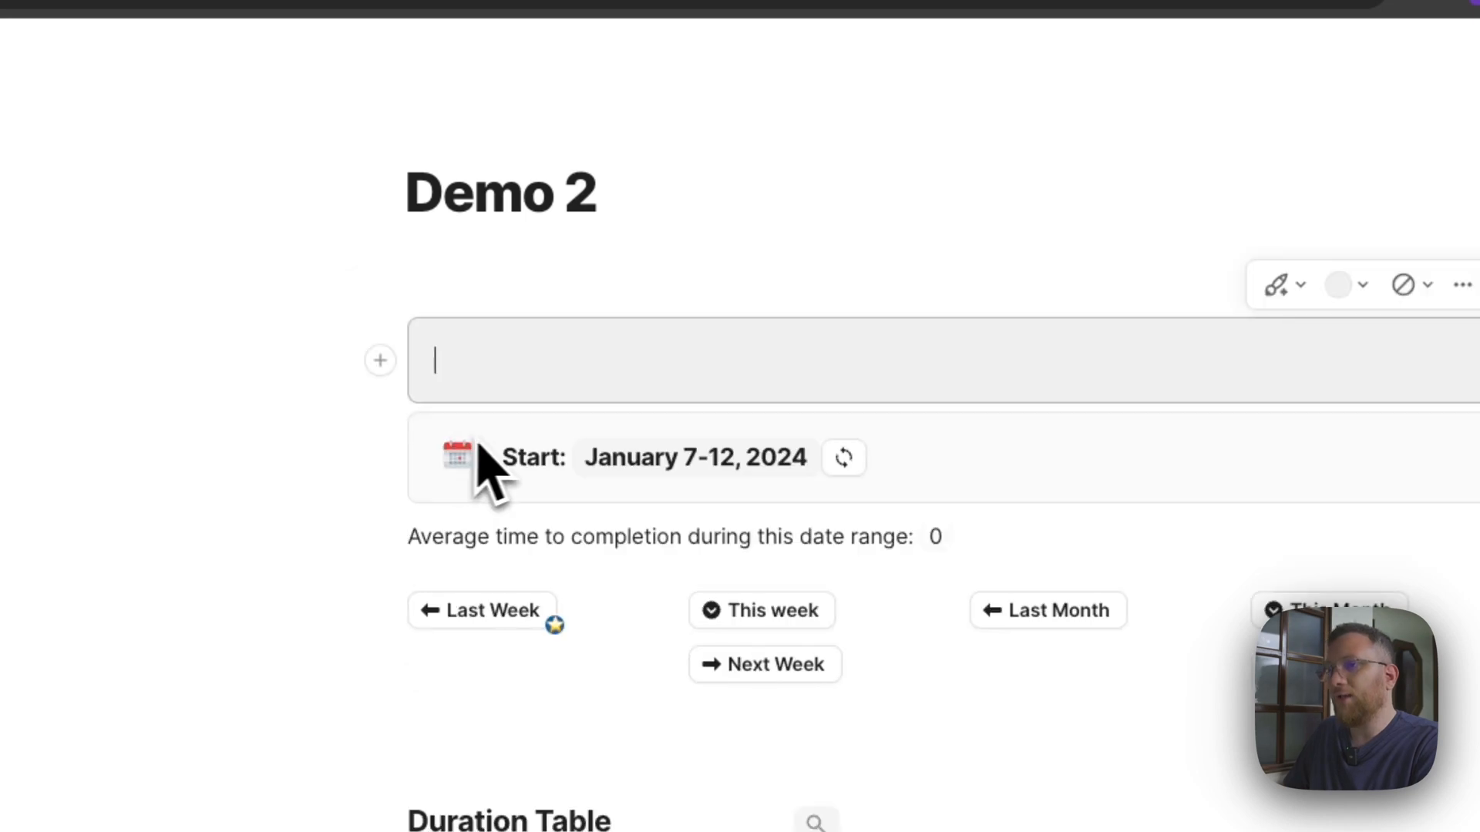
key(BackSpace)
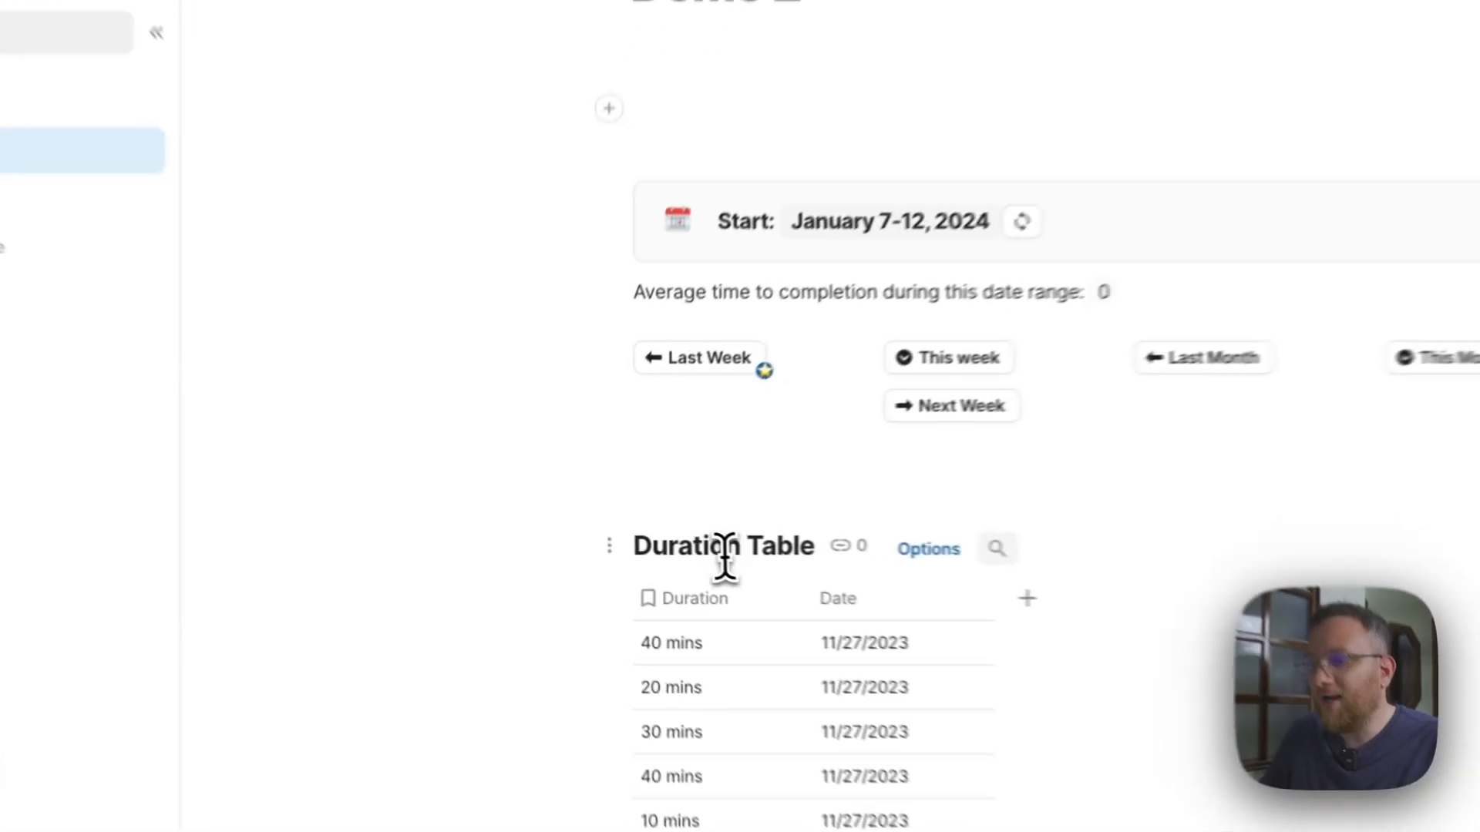
Examine the Duration Table and the entries in its Duration and Date columns.
click(625, 529)
scroll(625, 521, down, 2)
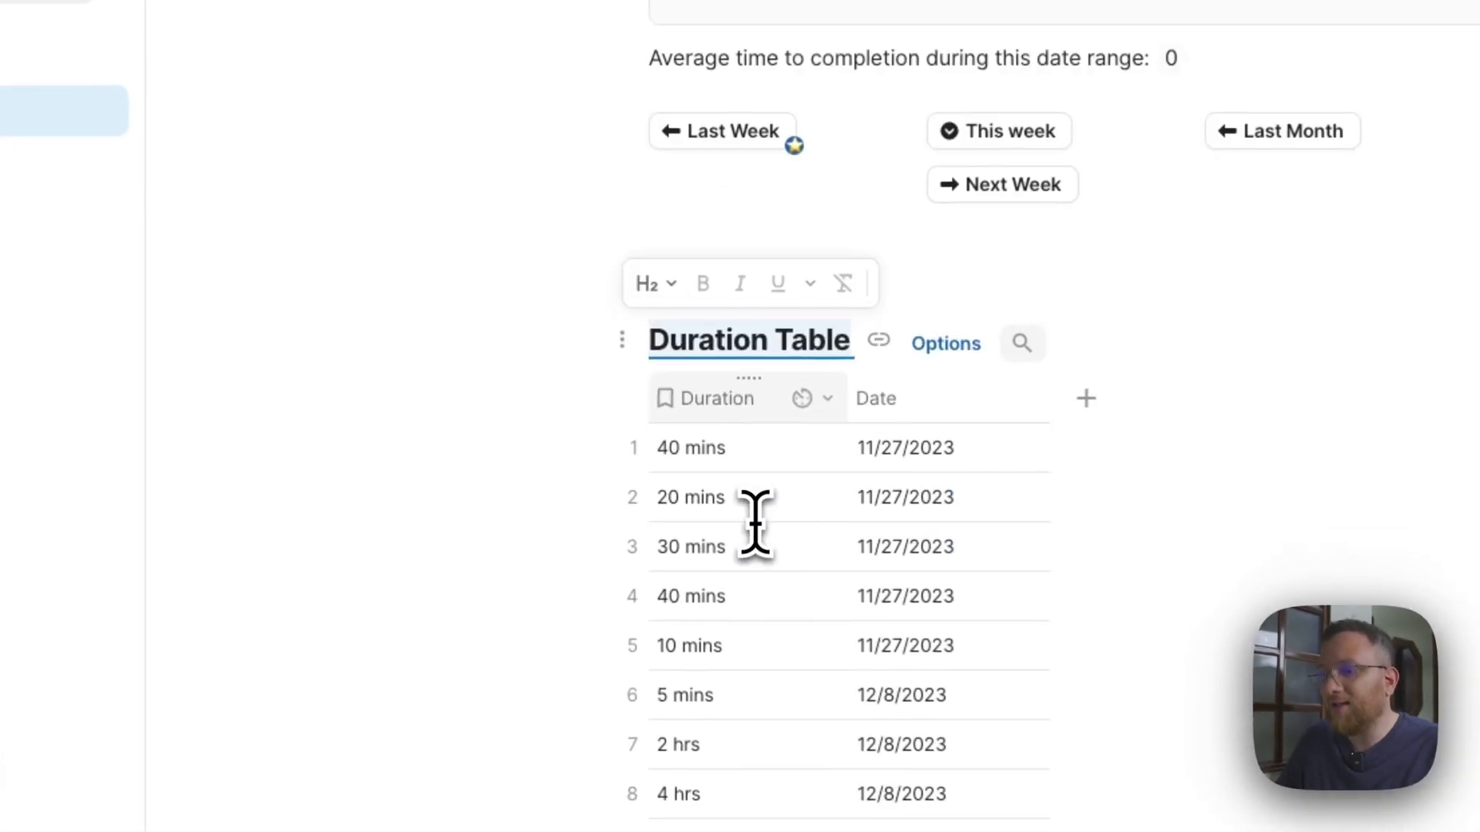
click(622, 339)
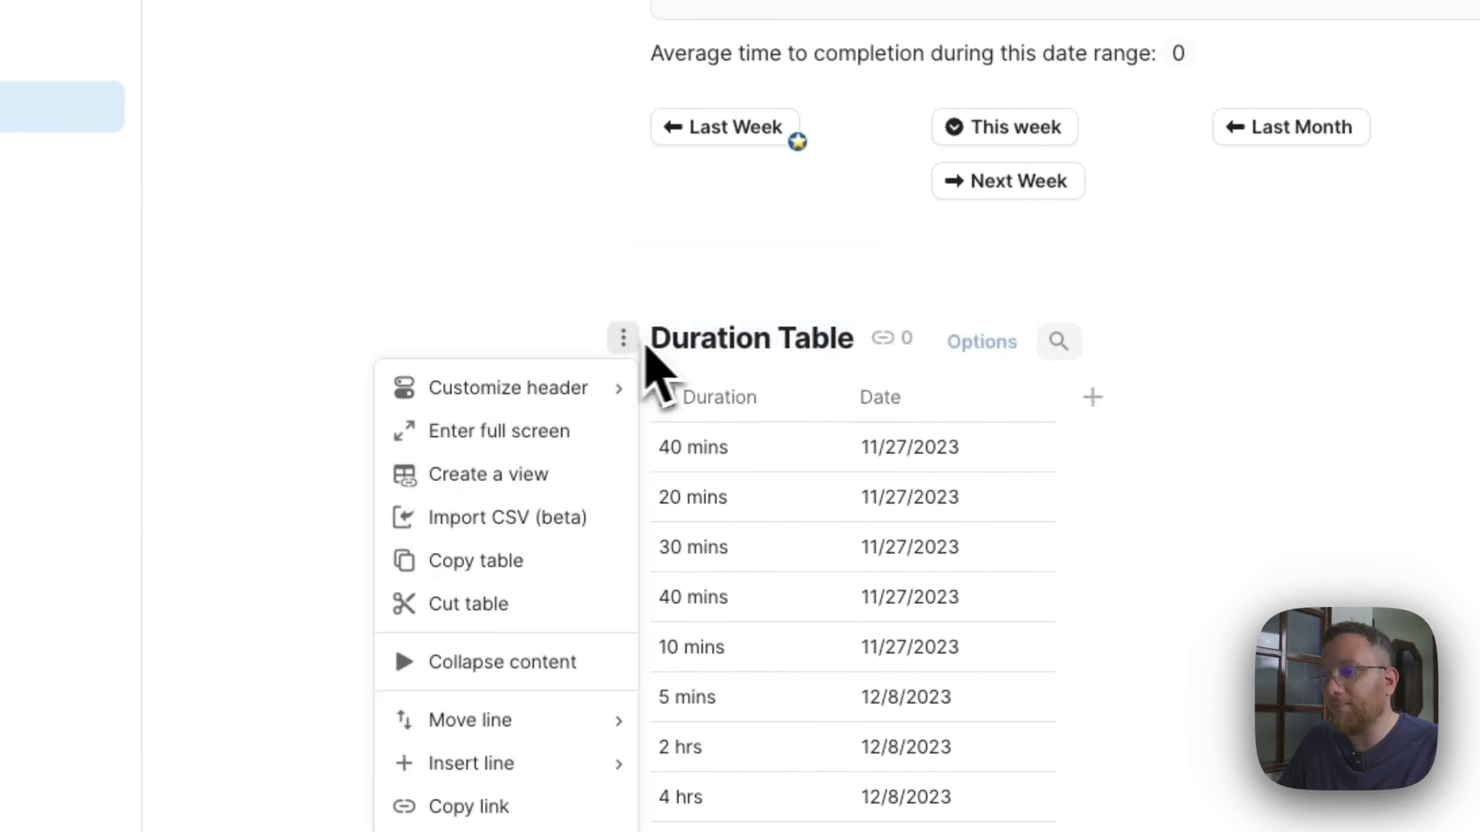
click(748, 401)
scroll(752, 447, down, 4)
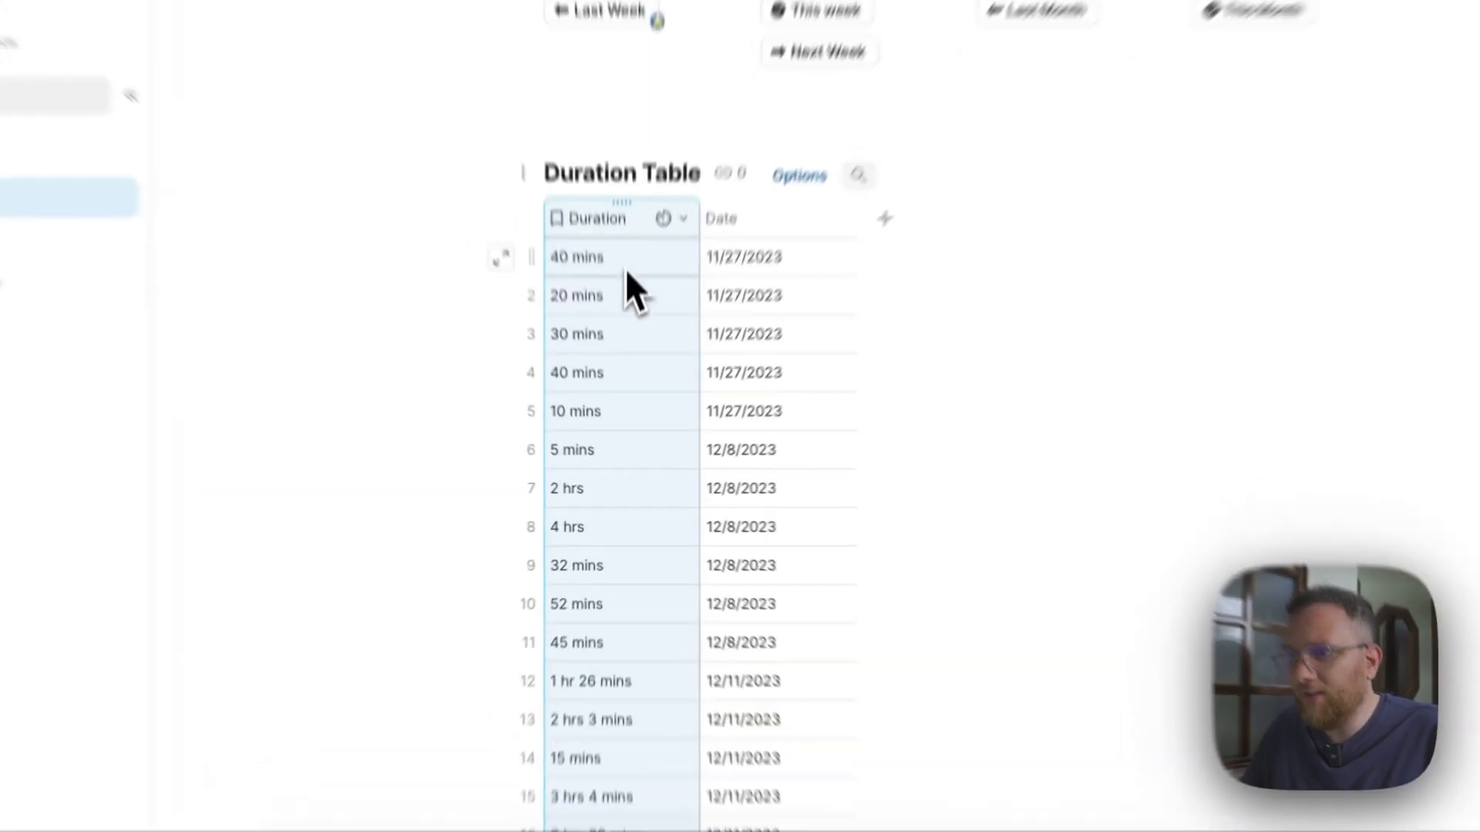
drag(623, 351, 632, 439)
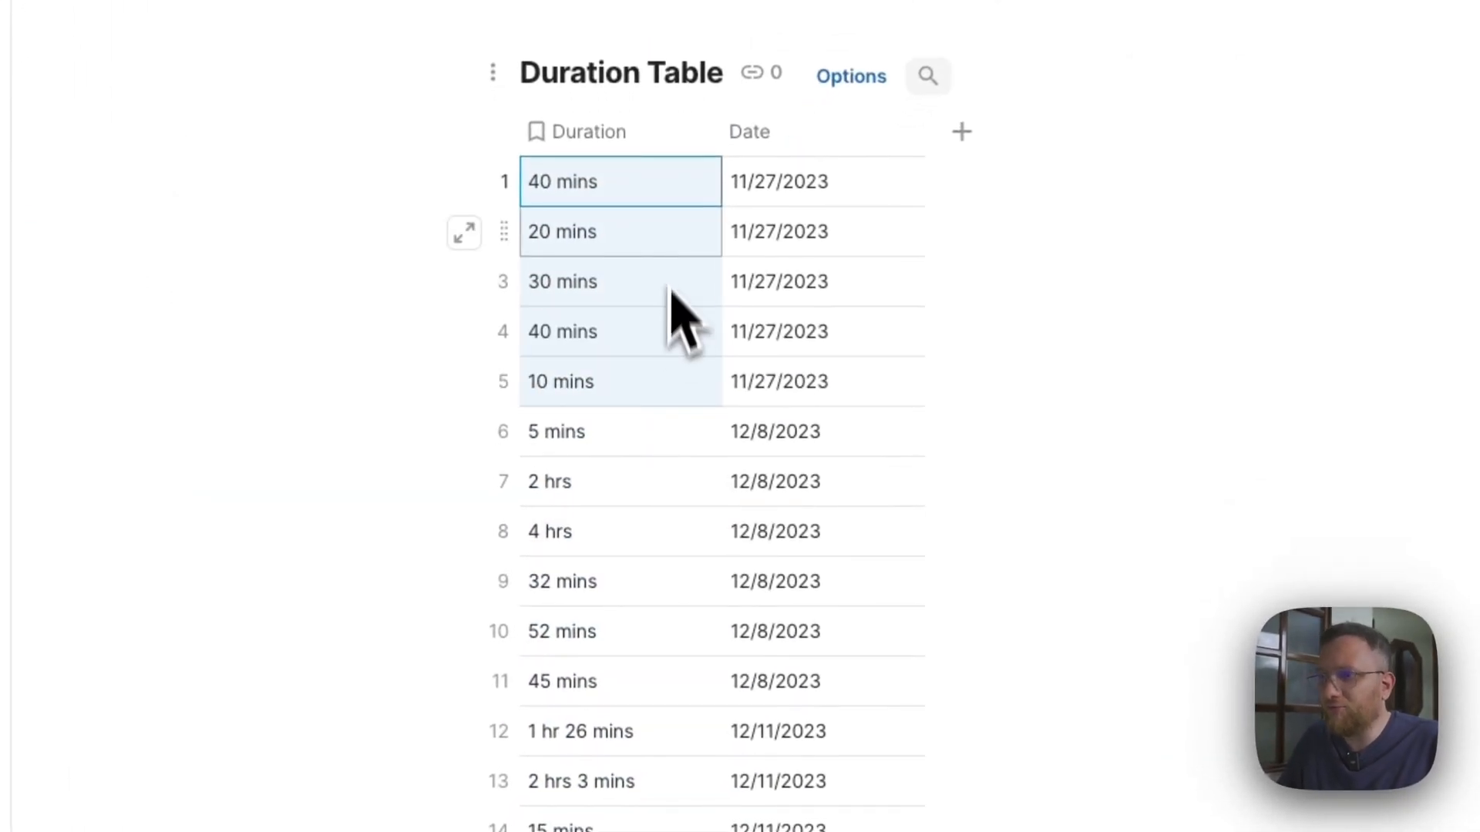
click(664, 240)
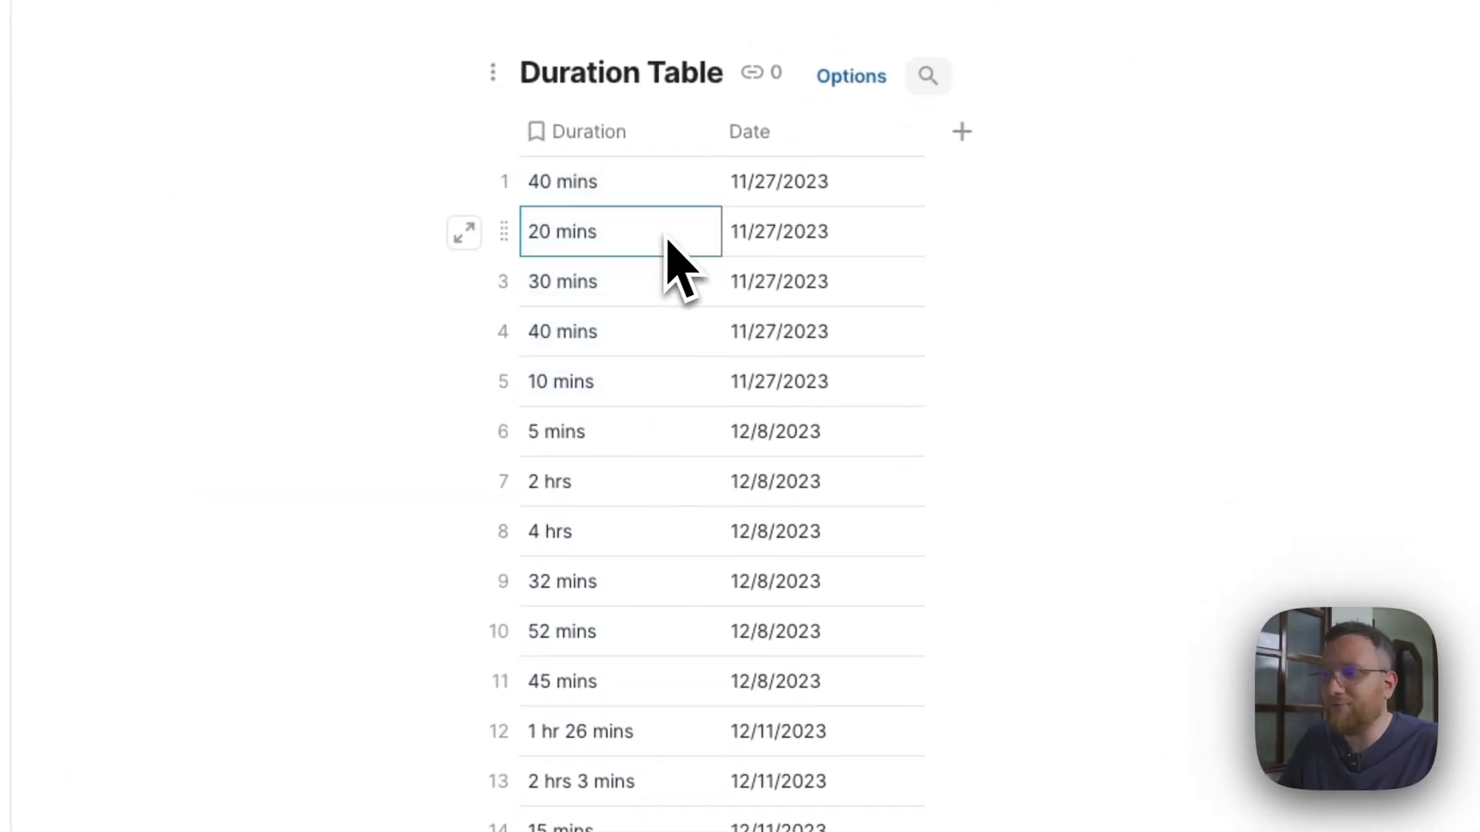
drag(834, 193, 840, 472)
scroll(668, 441, down, 1)
scroll(639, 385, up, 3)
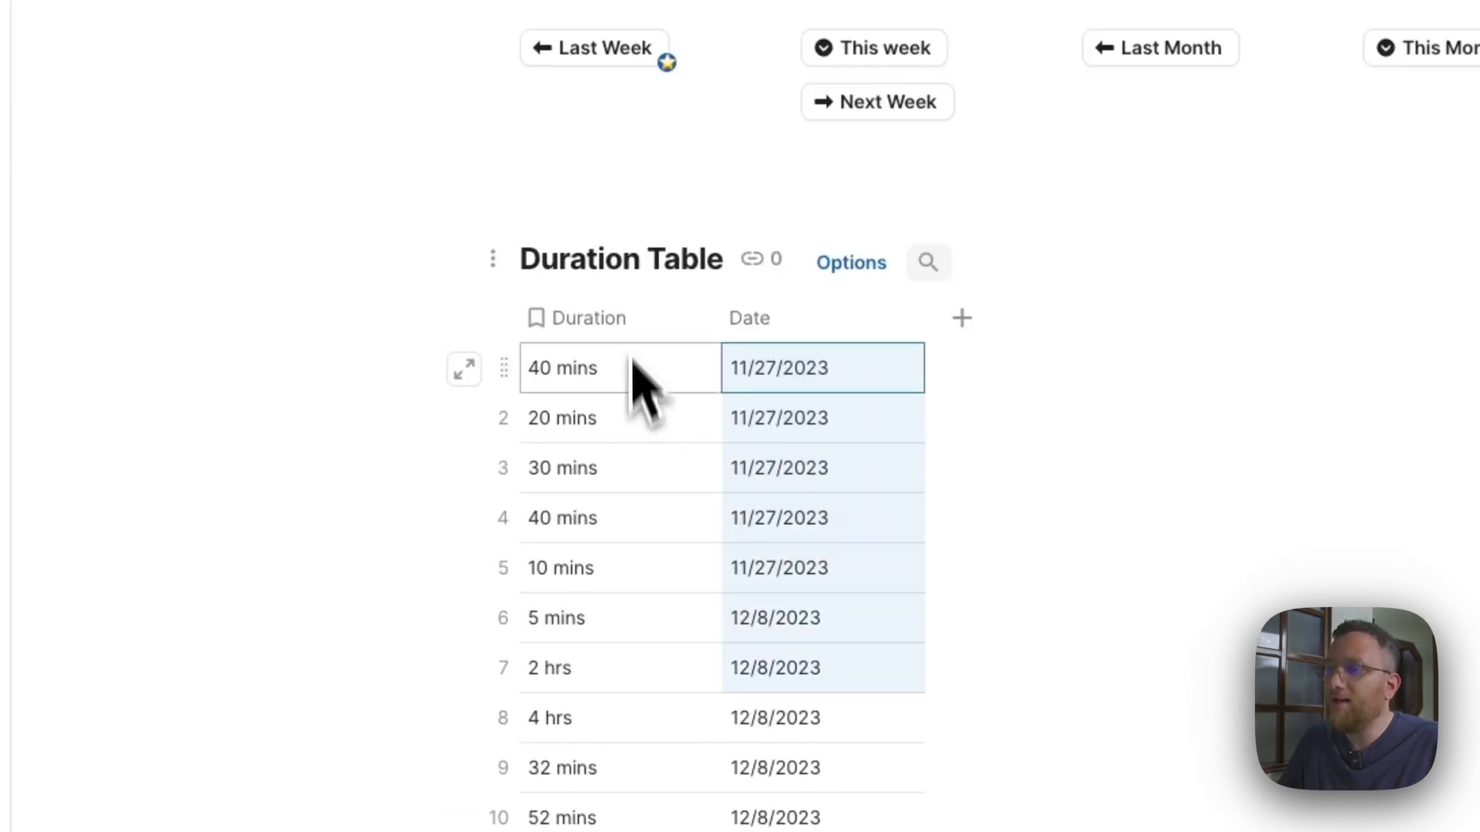
Check the Duration column's options, including the available precision choices, and close them without changing anything.
click(605, 323)
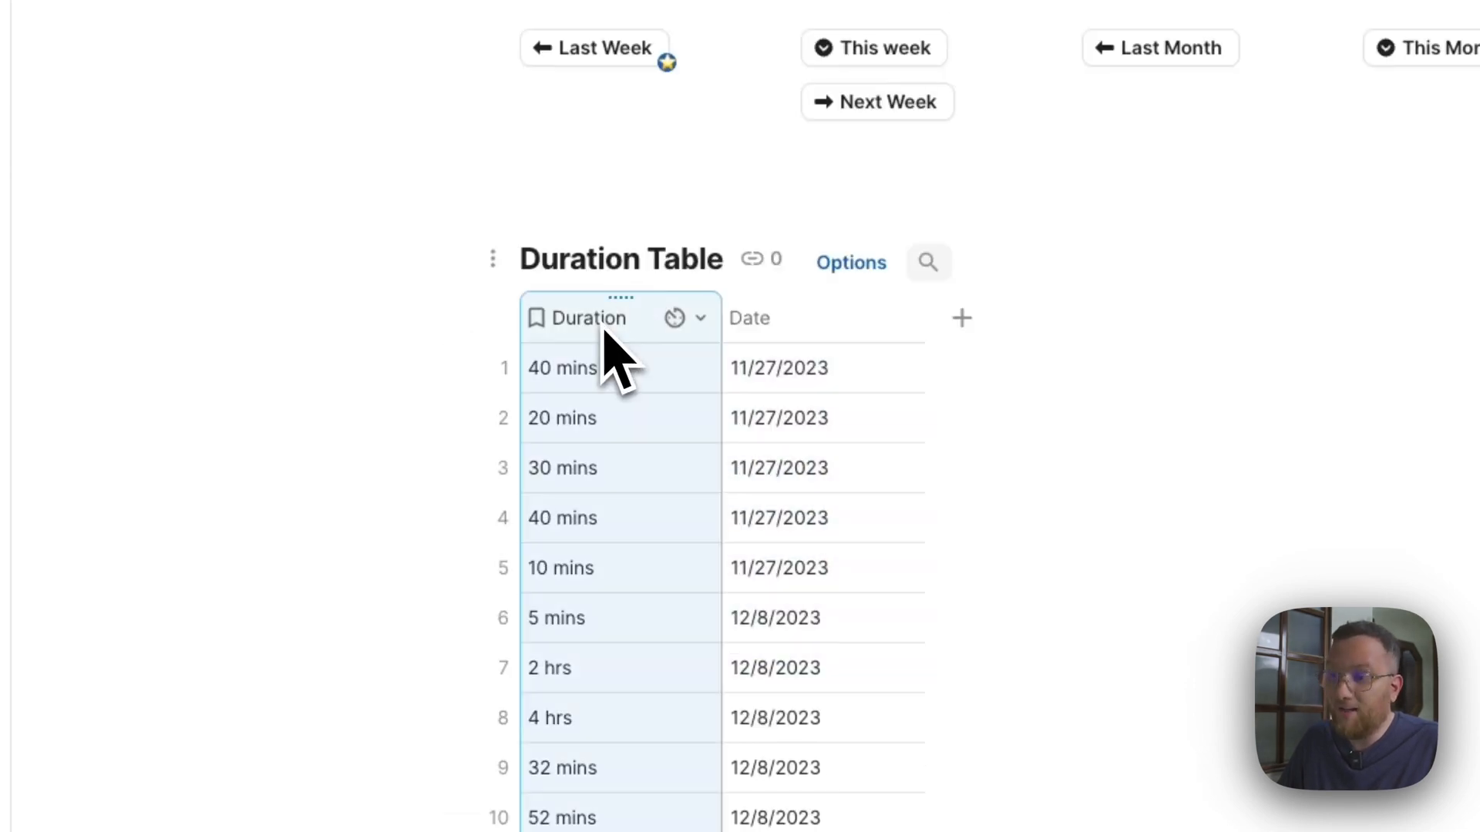
click(693, 318)
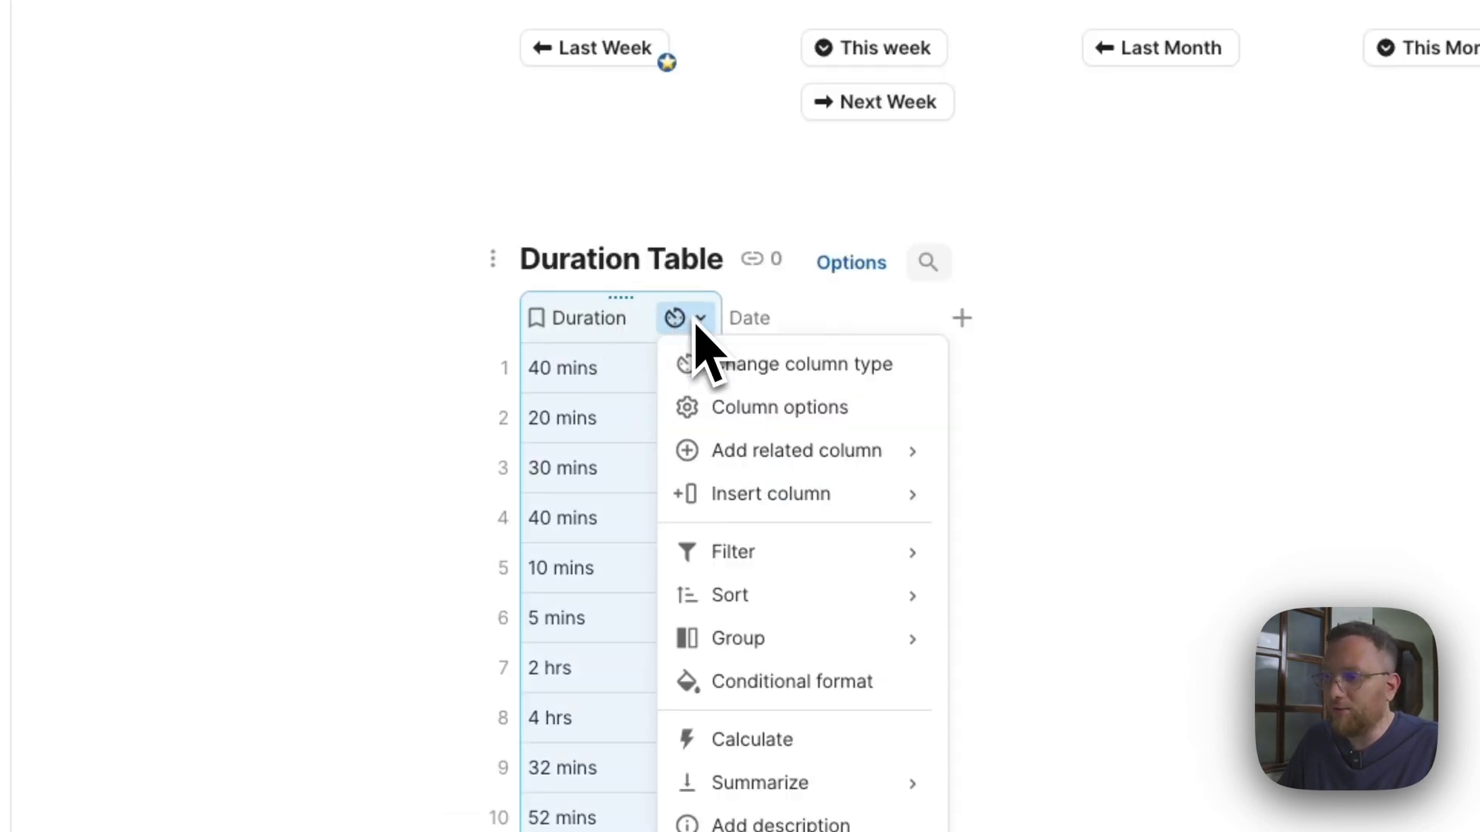
click(794, 408)
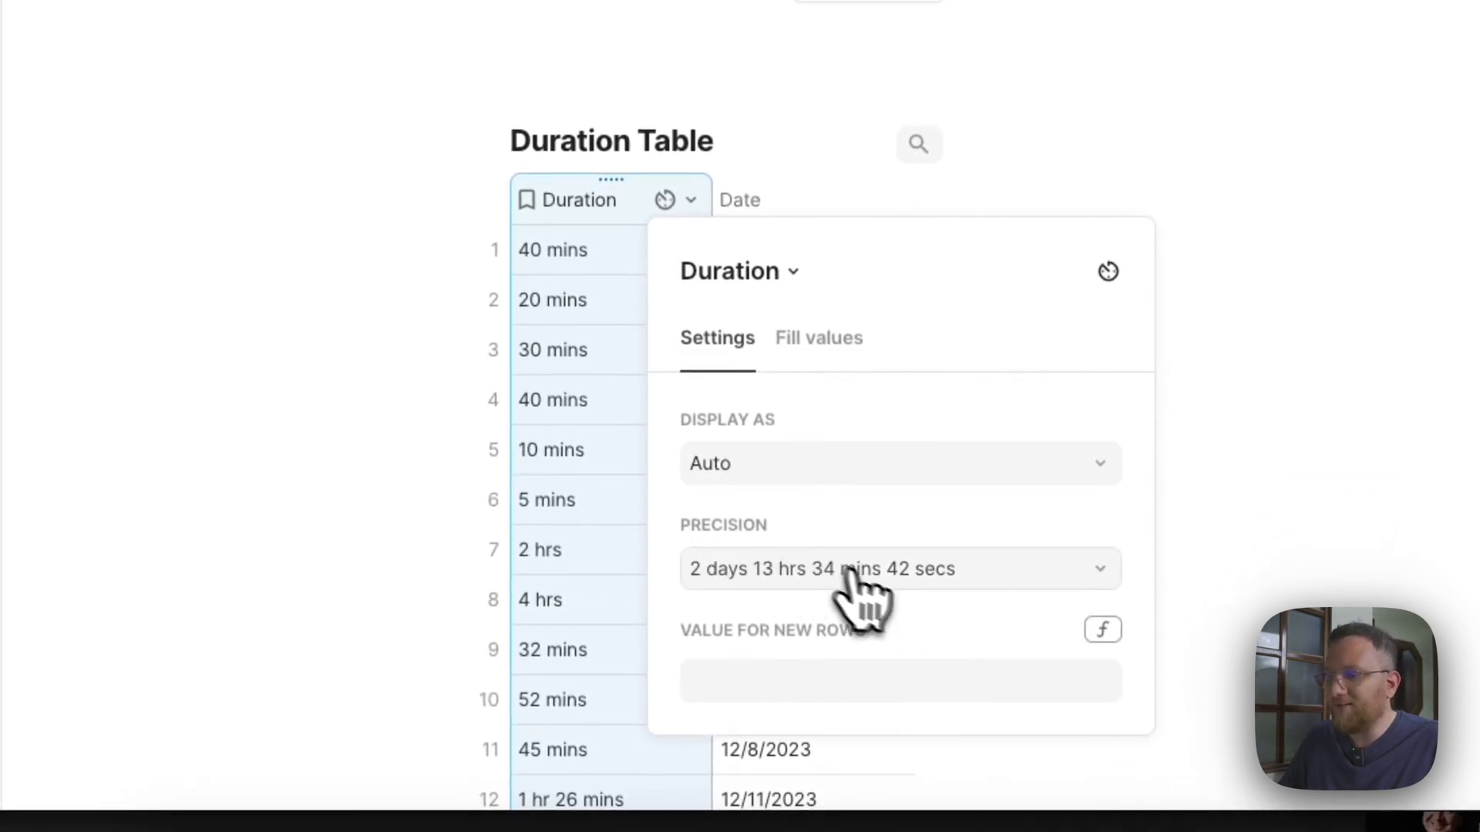
click(851, 574)
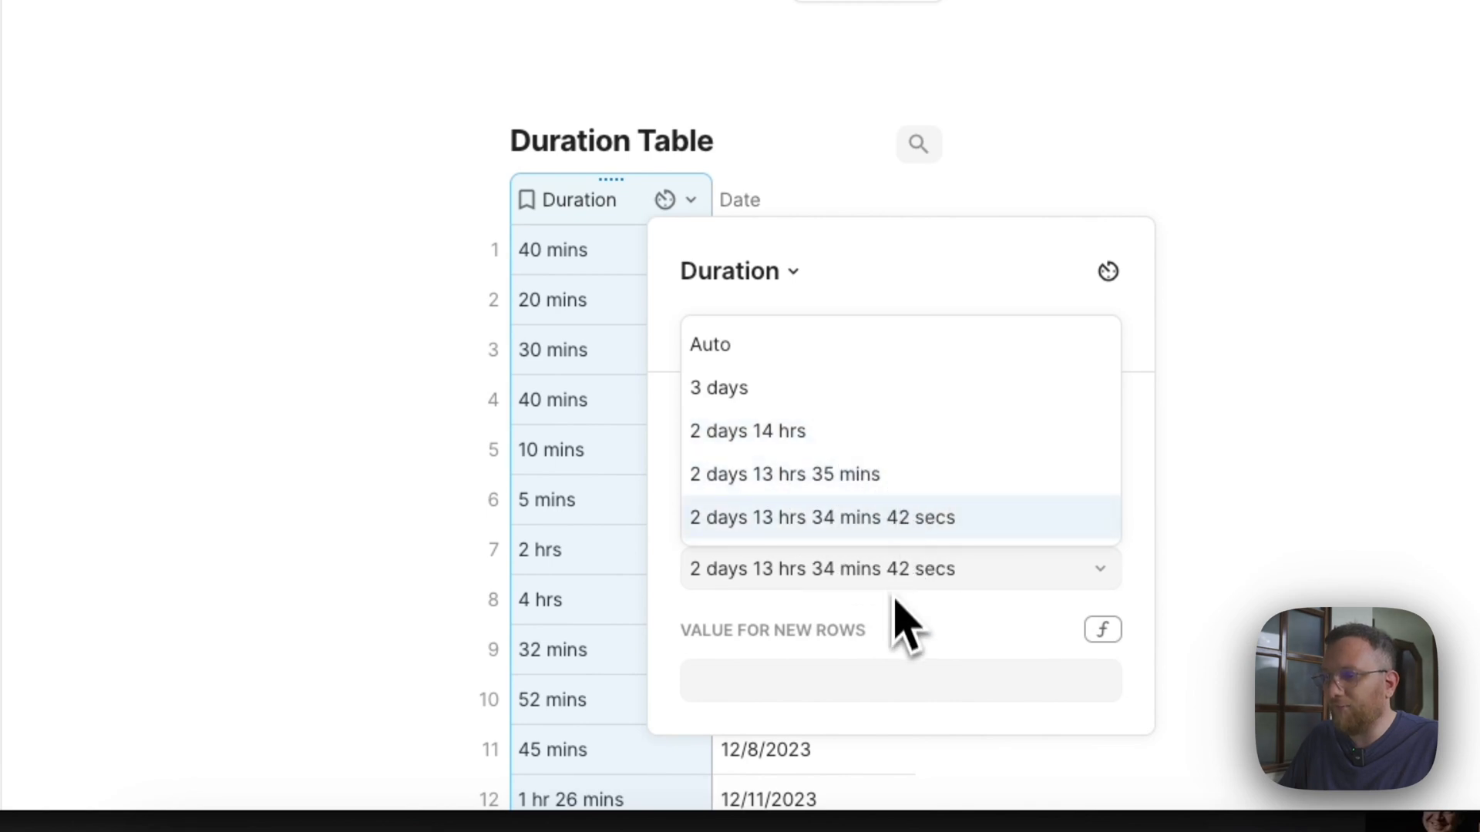
click(895, 621)
click(619, 259)
click(622, 261)
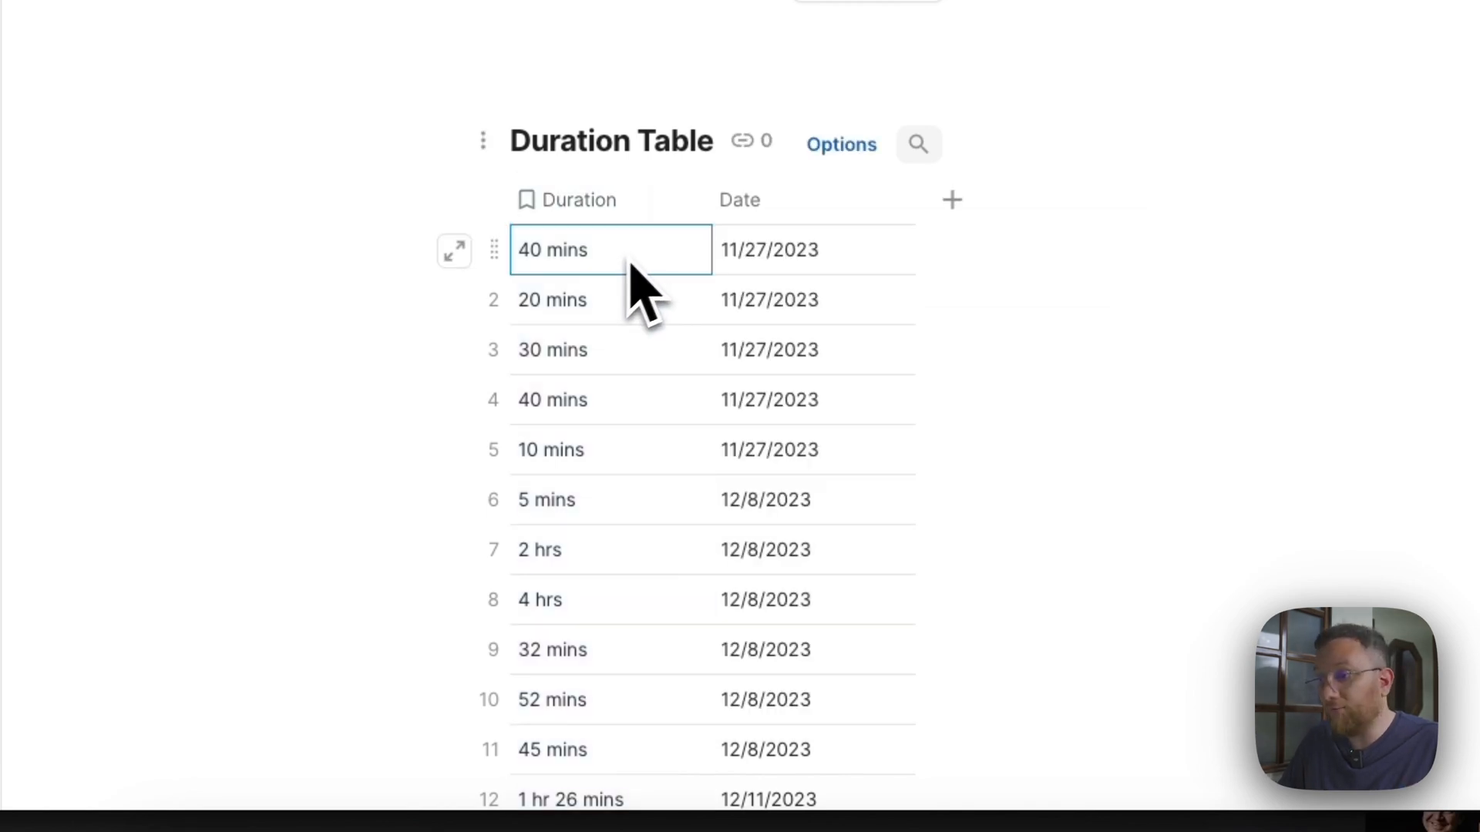
Try the 31/01/2024 date format on the Duration Table's Date column and undo the format change.
click(885, 200)
click(973, 293)
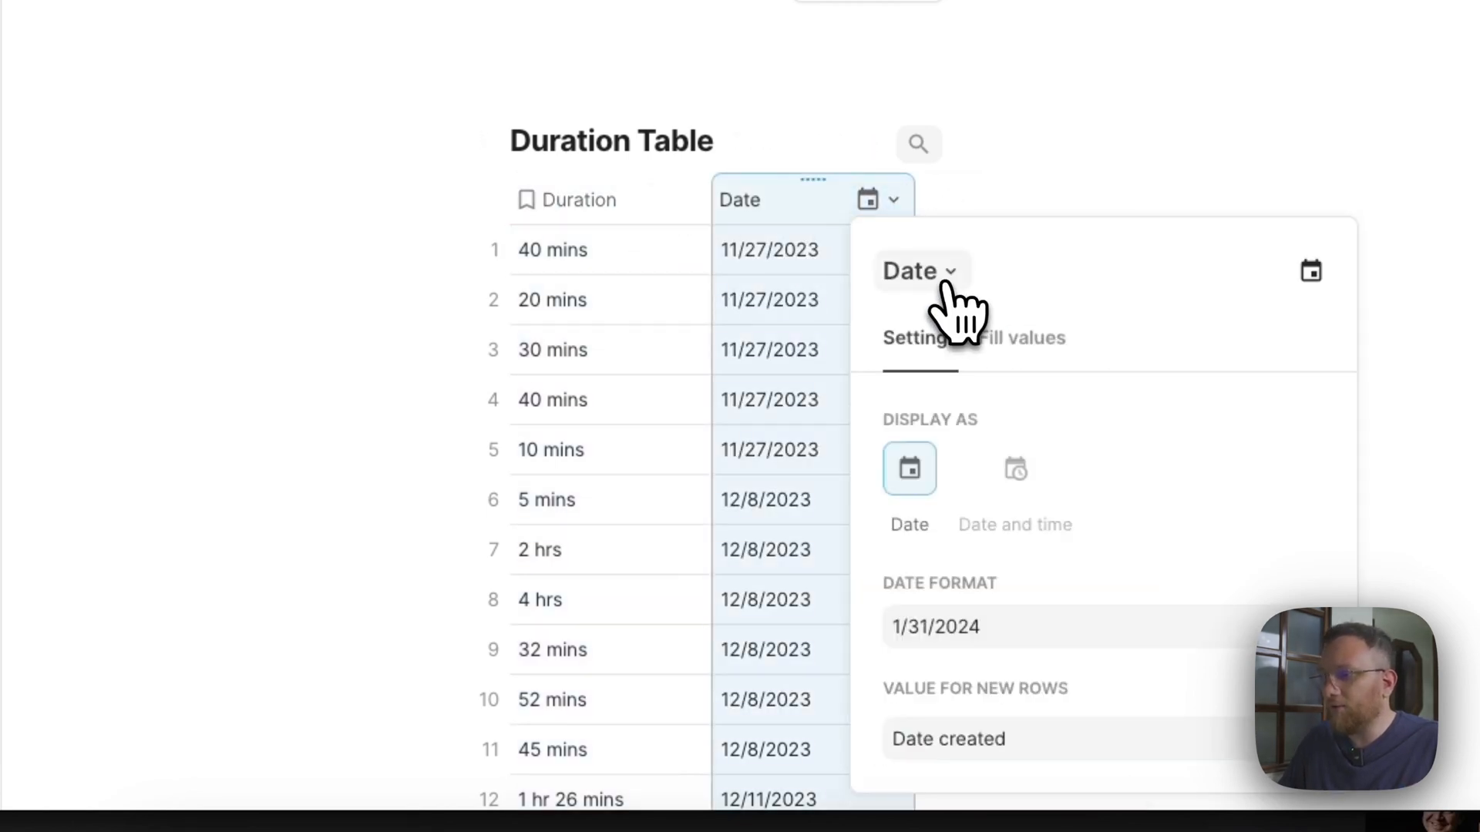
click(1029, 628)
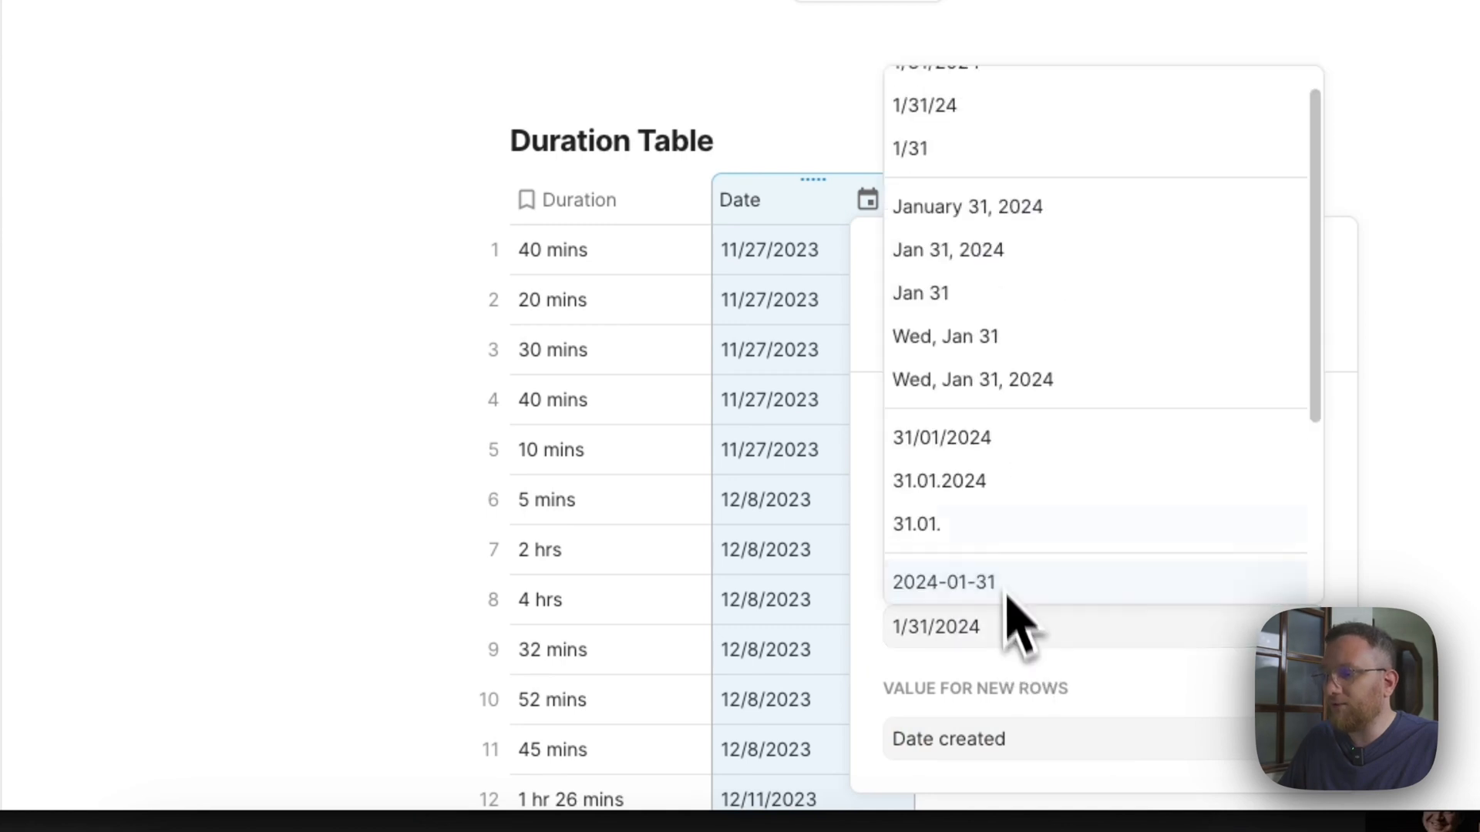
click(1000, 433)
click(773, 301)
click(792, 301)
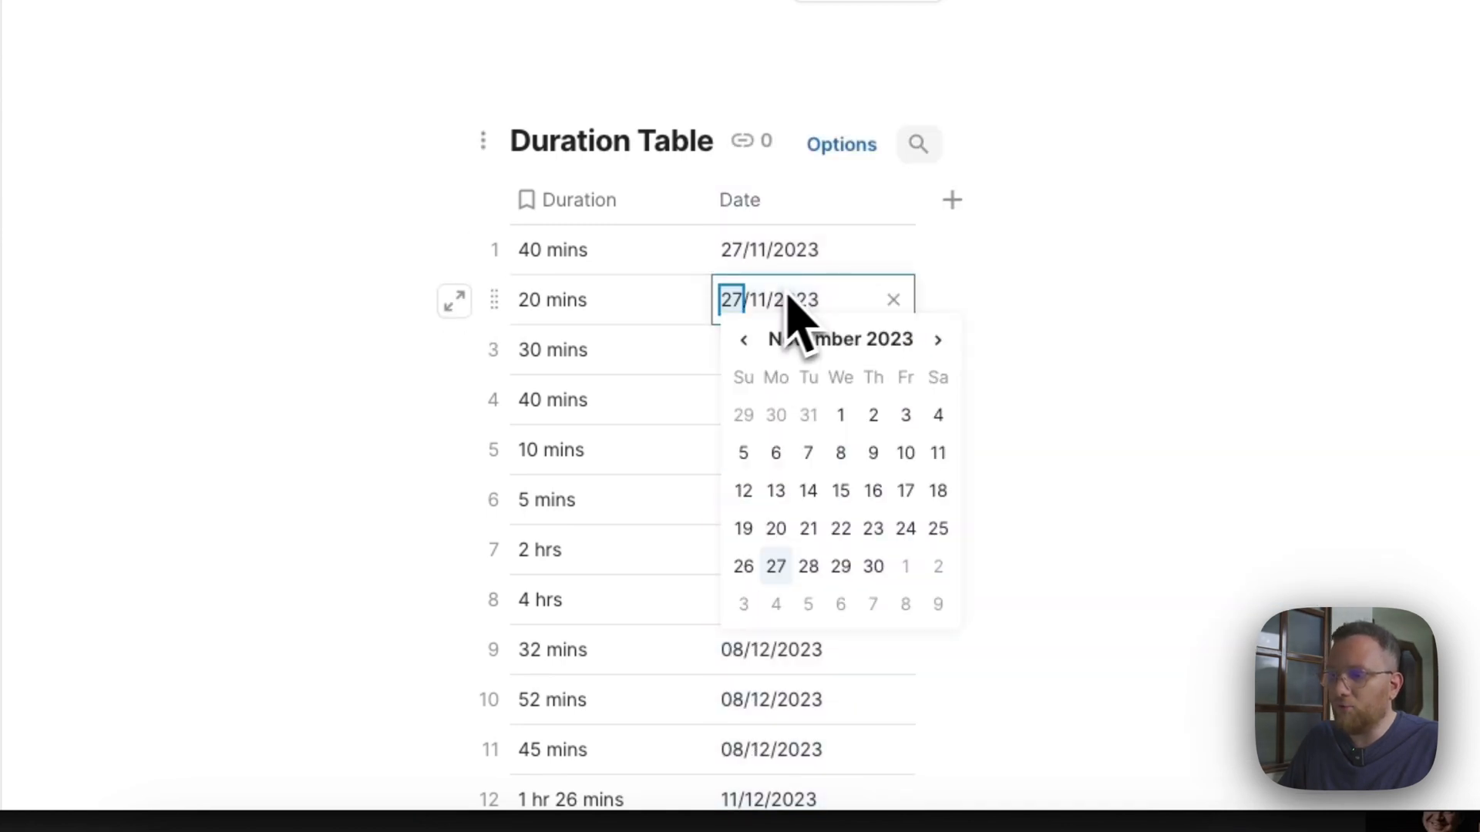
click(830, 266)
key(ctrl+z)
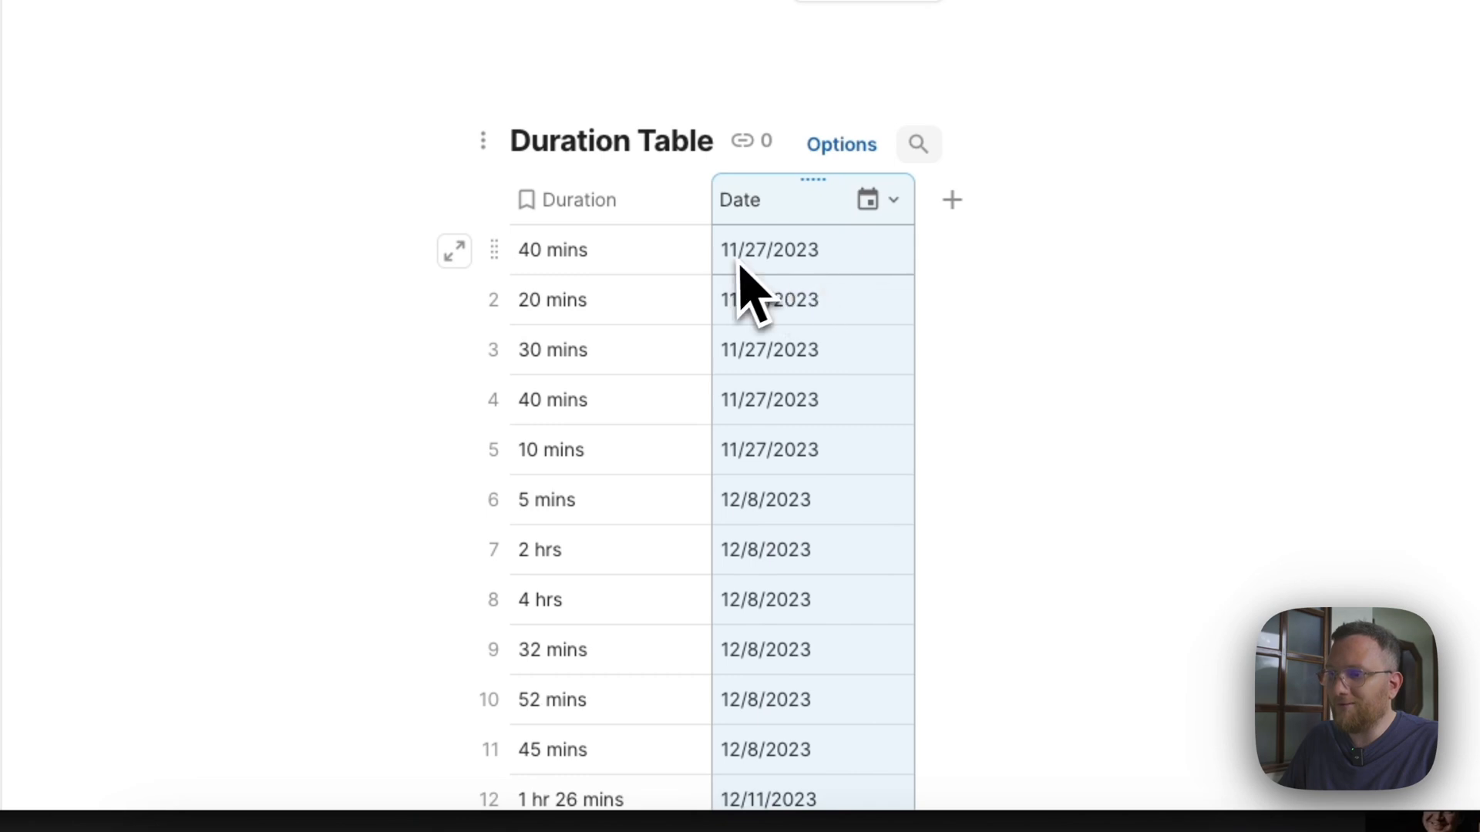
Add a button column to the Duration Table after the Date column and close its settings.
scroll(776, 423, down, 5)
scroll(802, 588, up, 10)
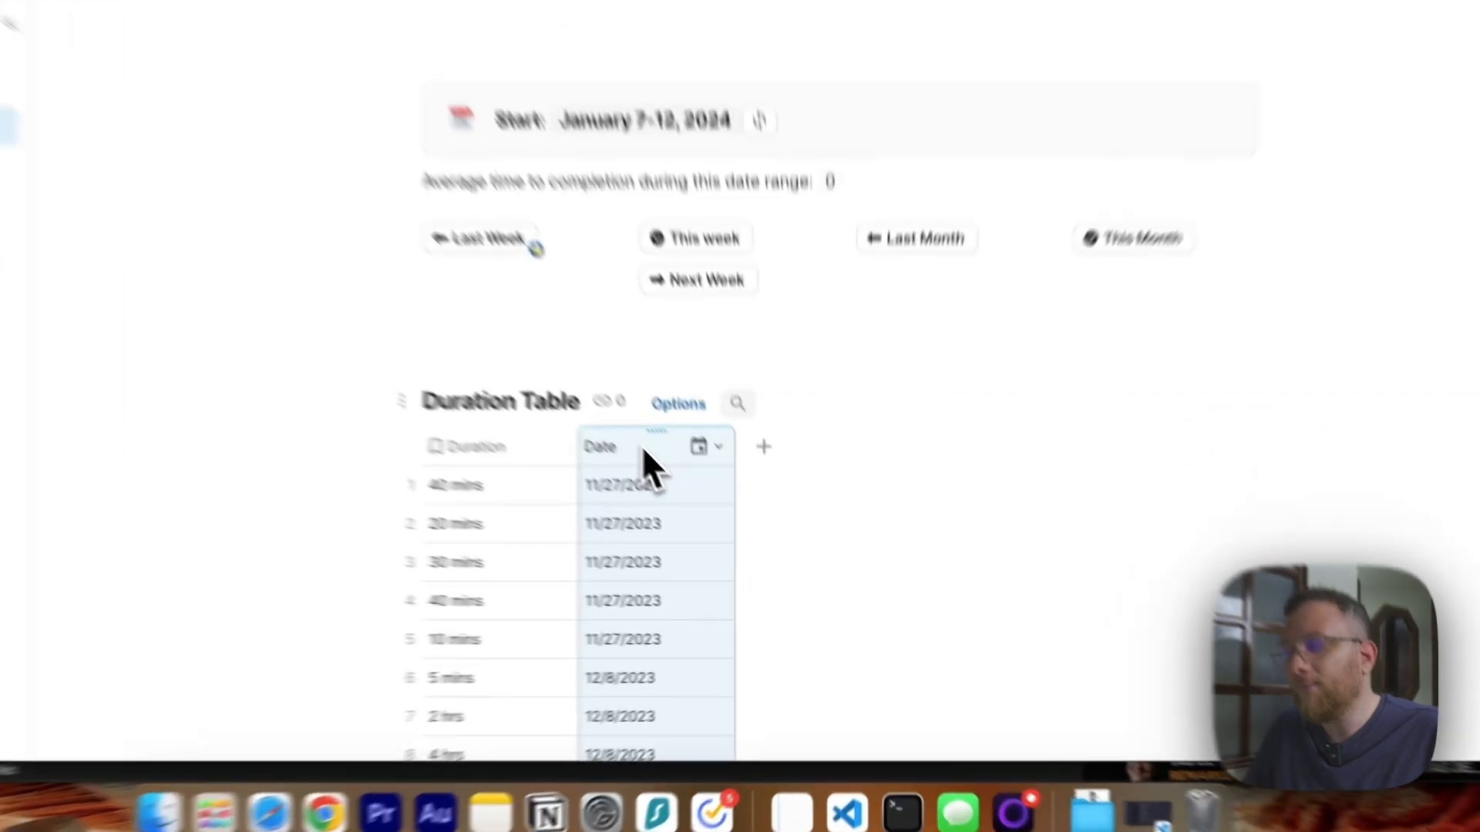
click(835, 542)
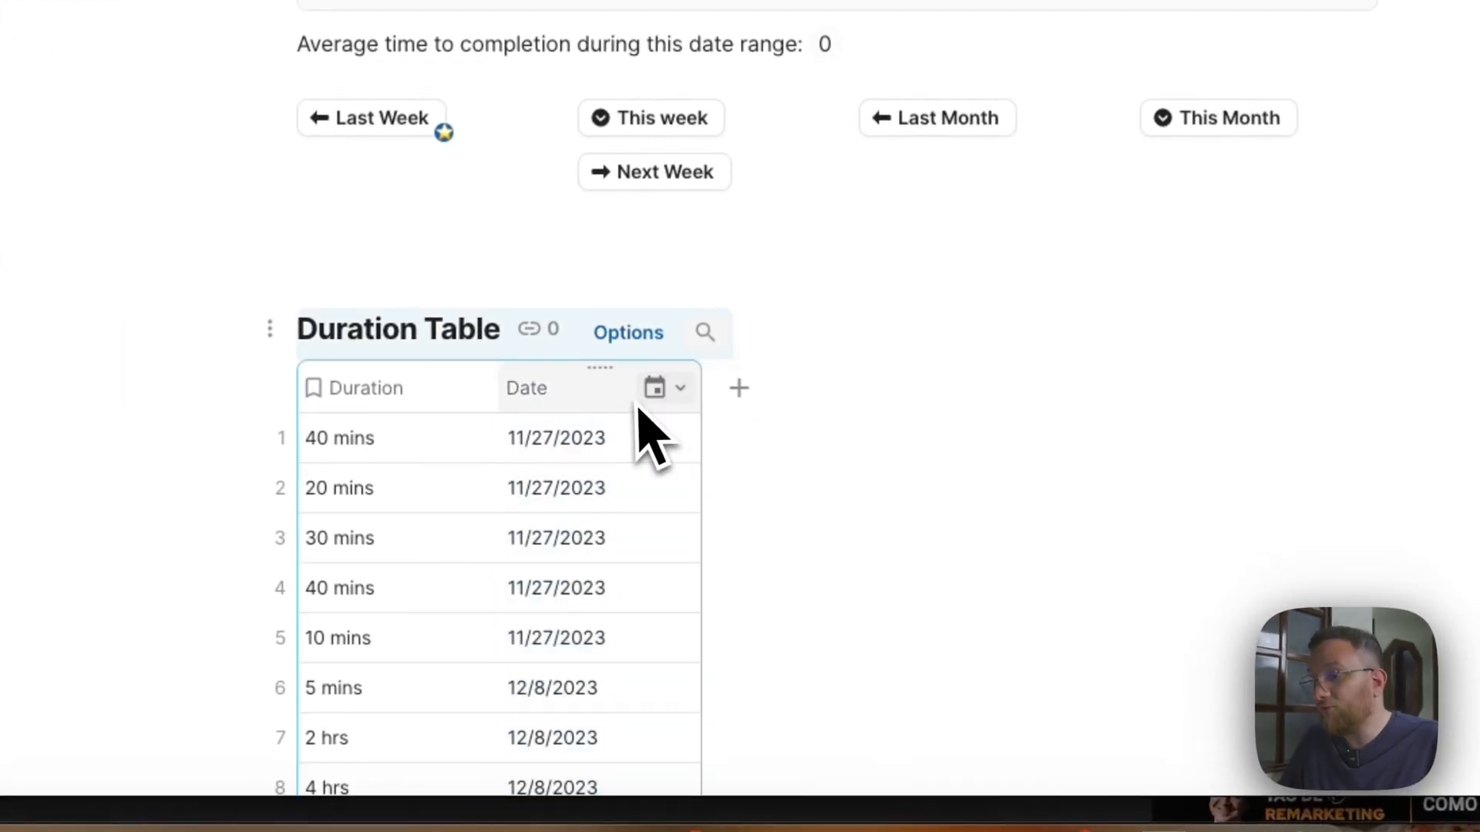
click(738, 390)
text(but)
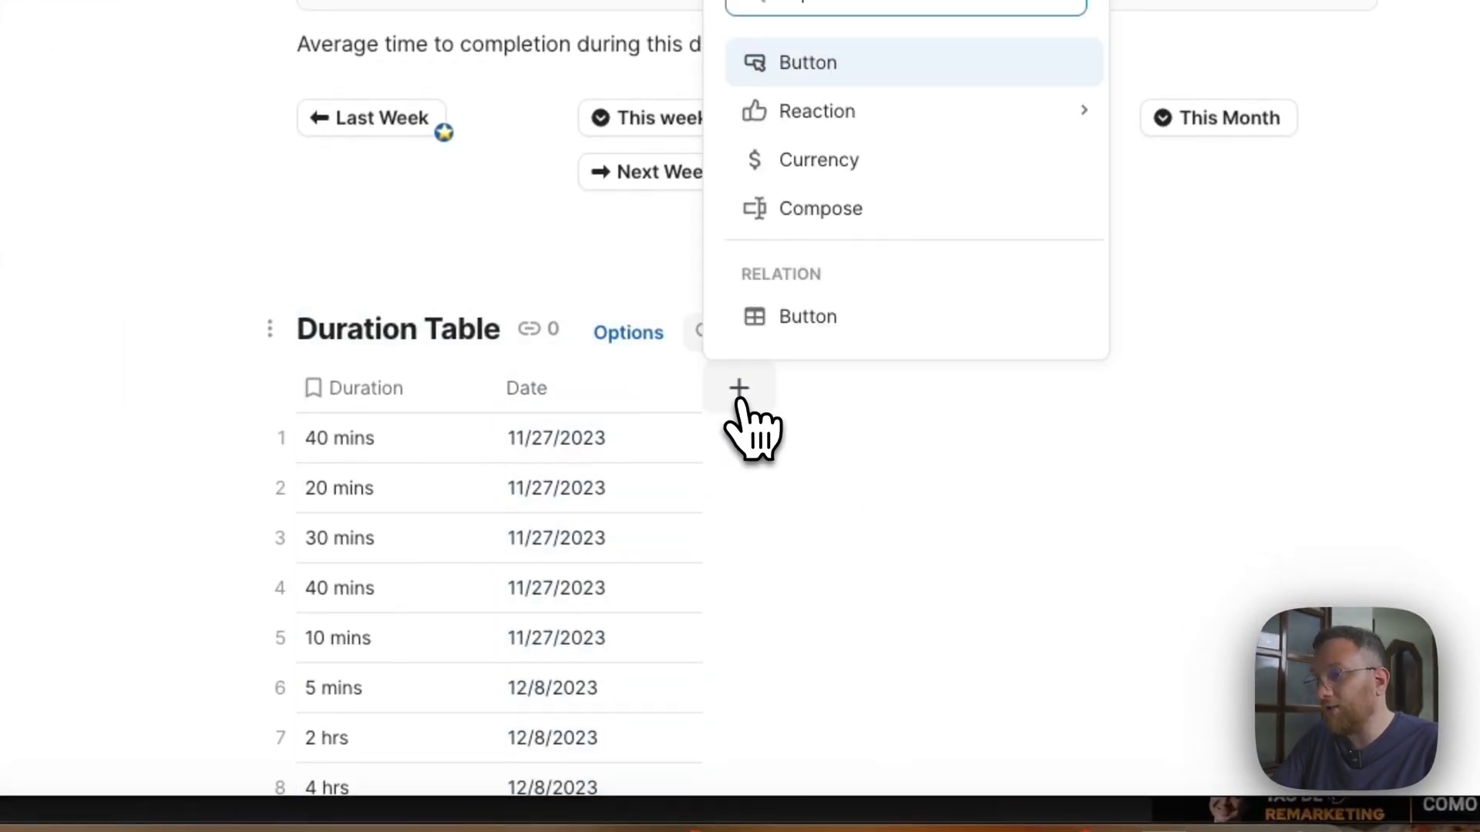
key(Return)
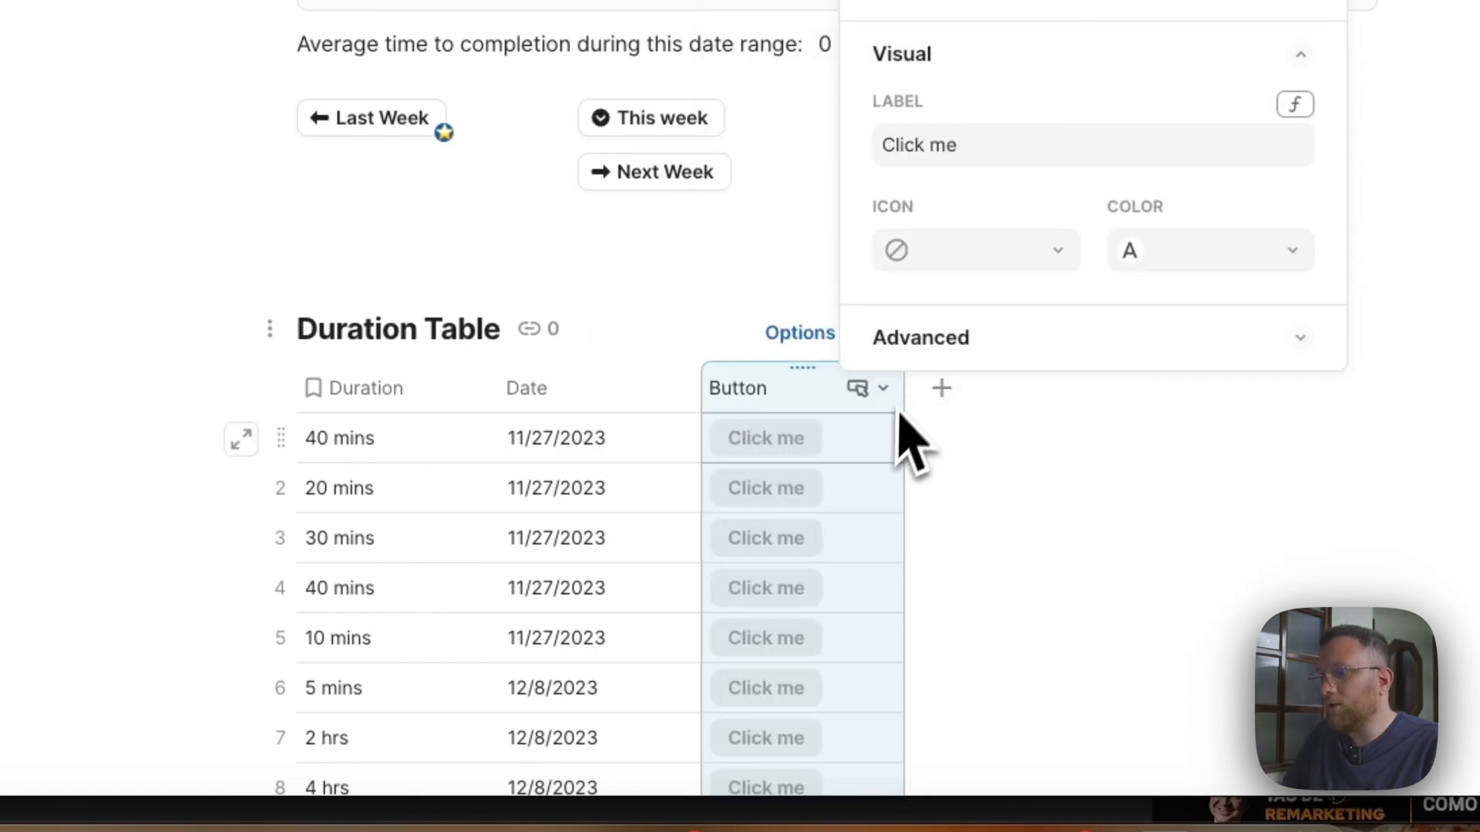
click(871, 456)
scroll(770, 455, down, 2)
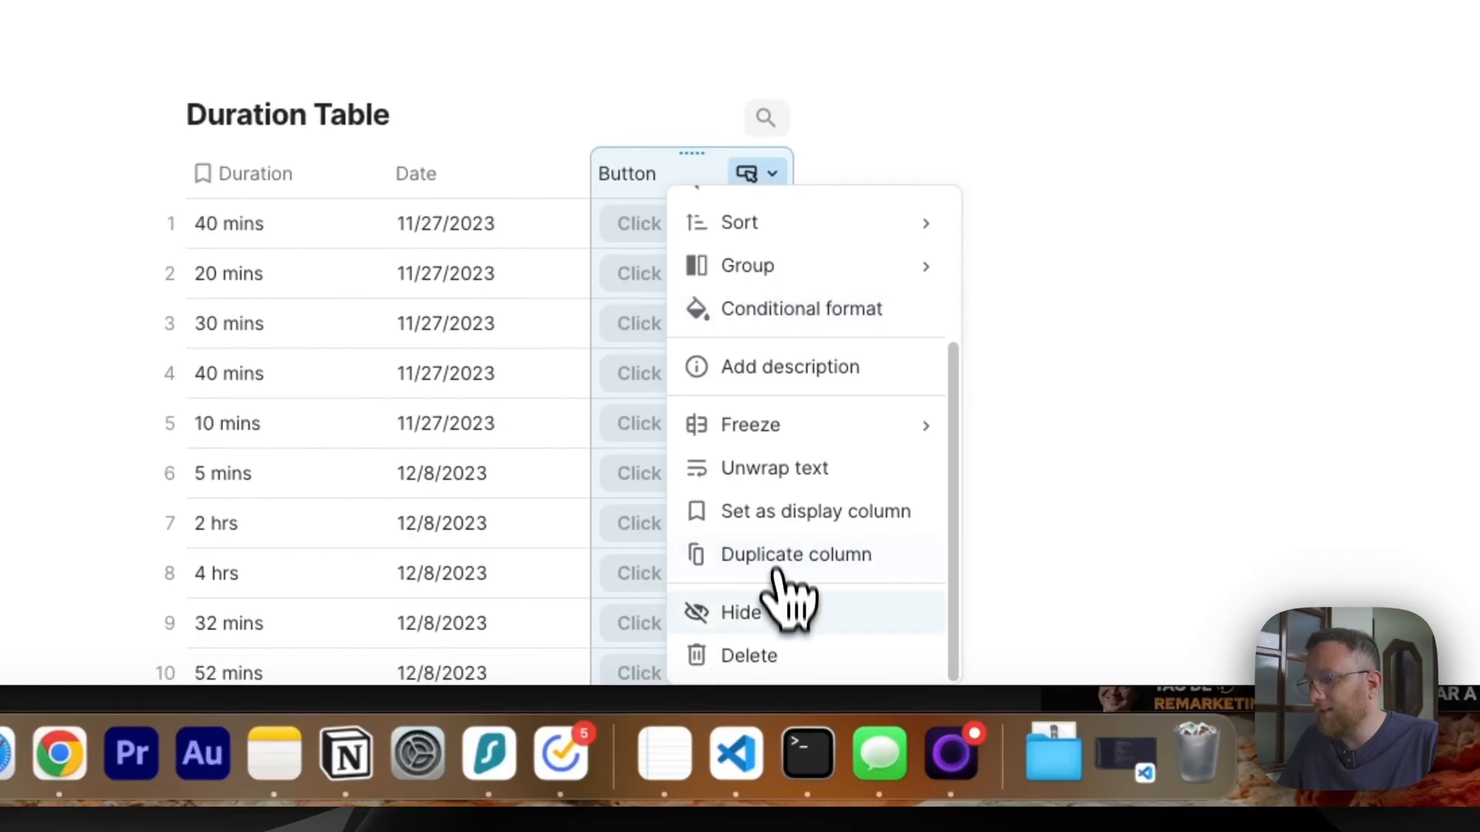
Generate a table above the date range callout with the AI prompt "Crie uma tabela com modelos de carros e preços. Coloque 20 carros de exemplo".
click(779, 597)
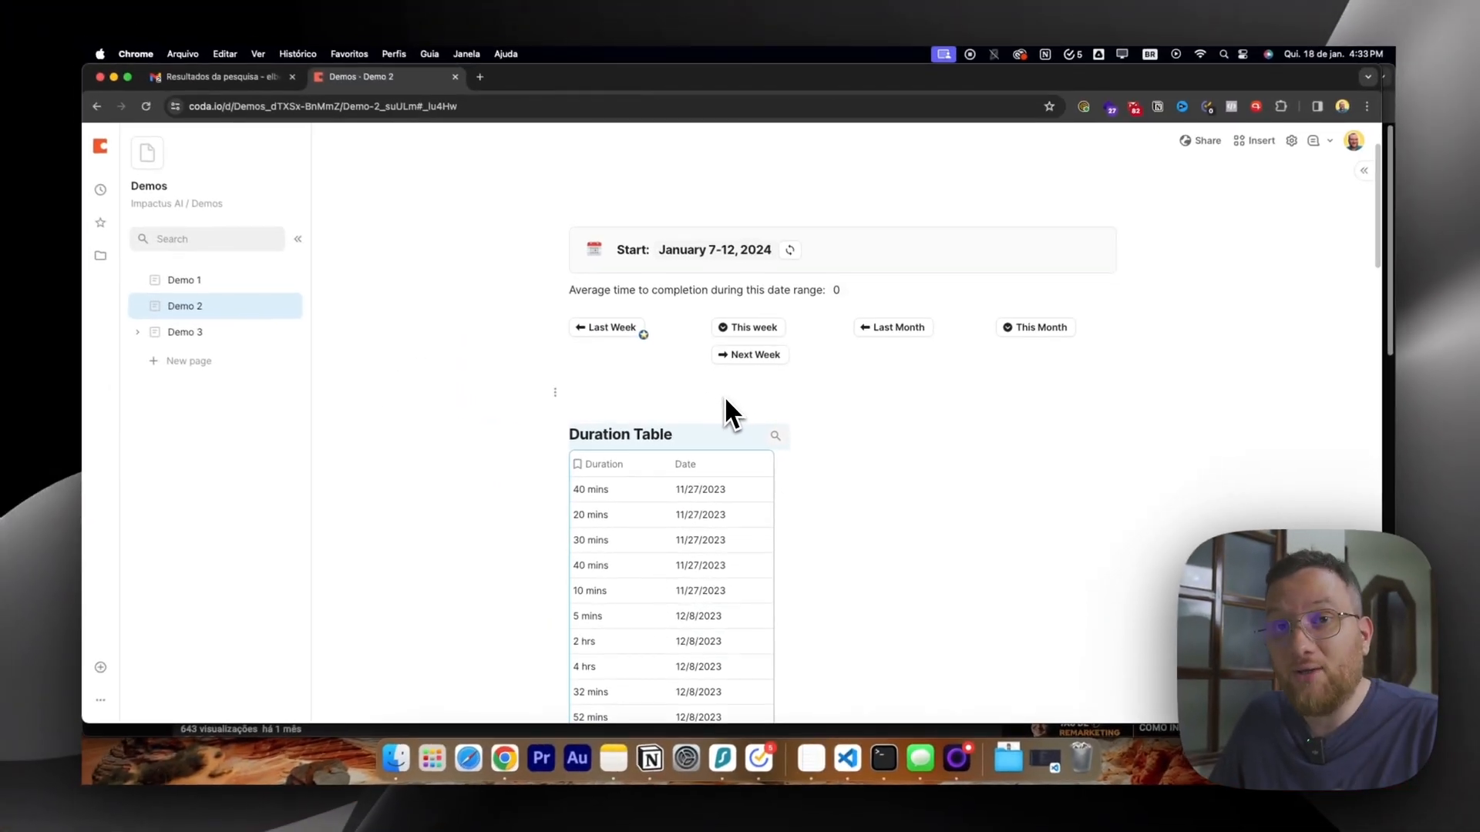
scroll(724, 397, up, 2)
click(681, 287)
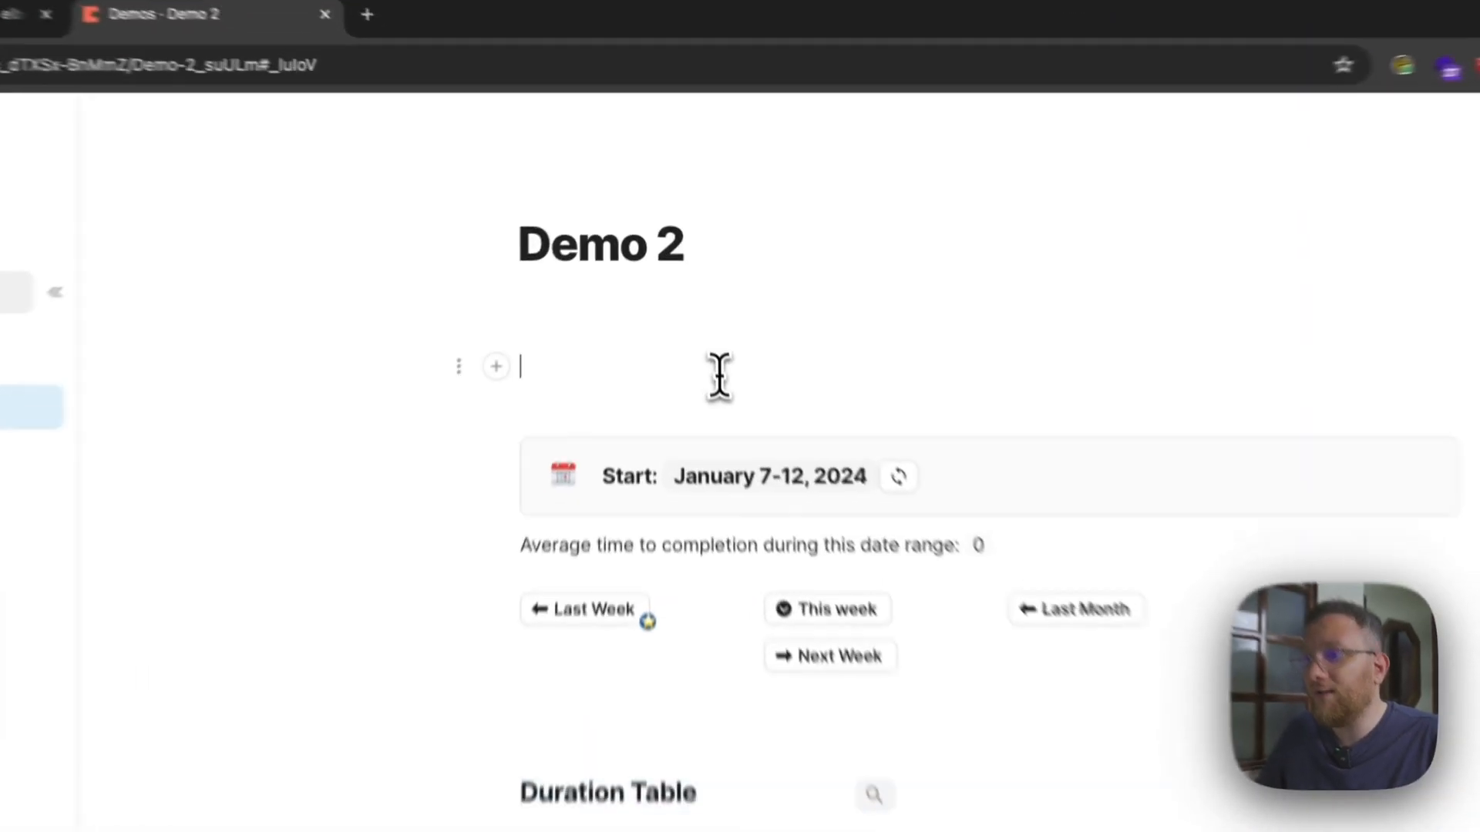
text(?)
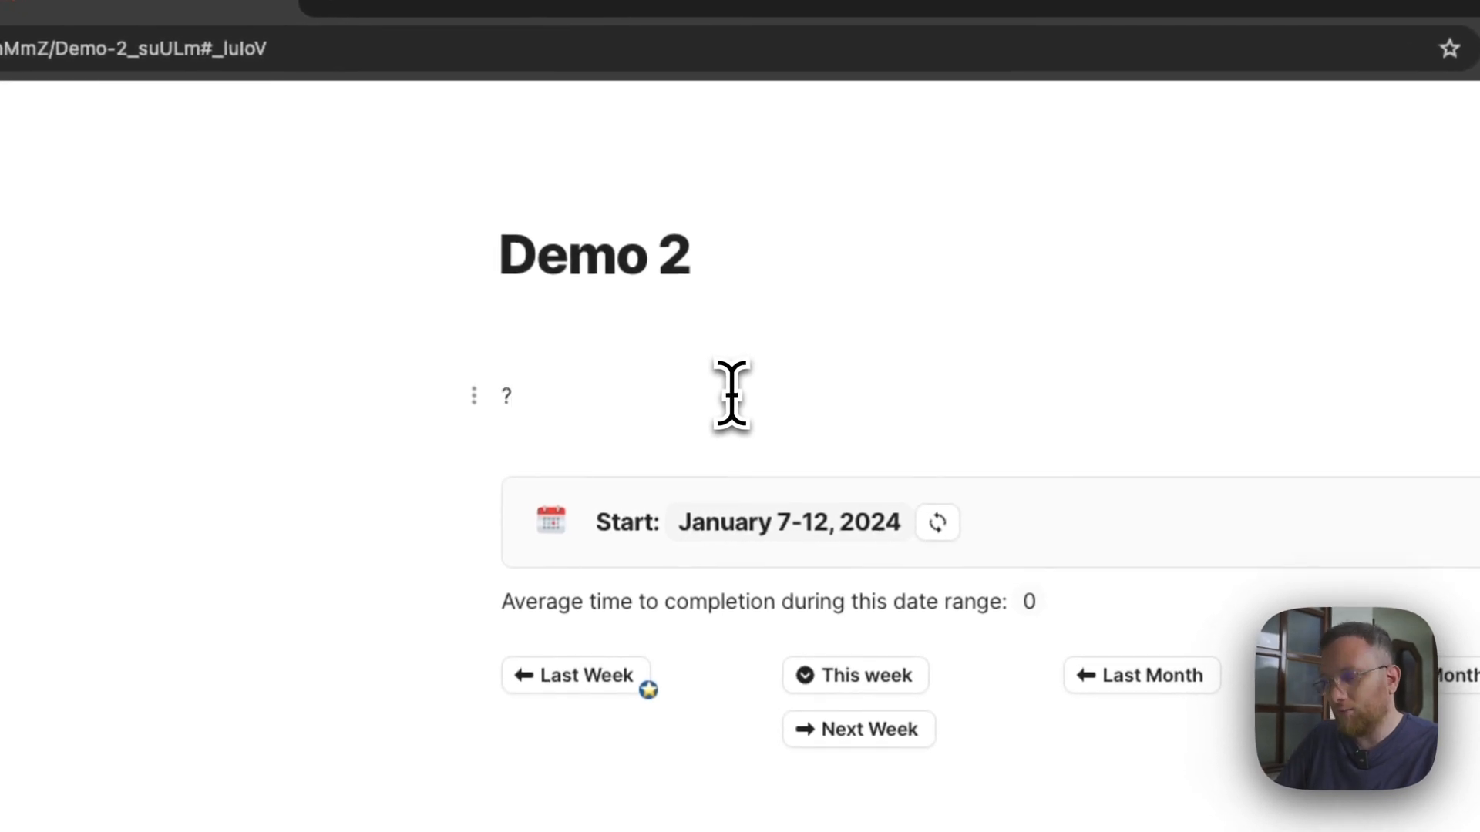
text(/wr)
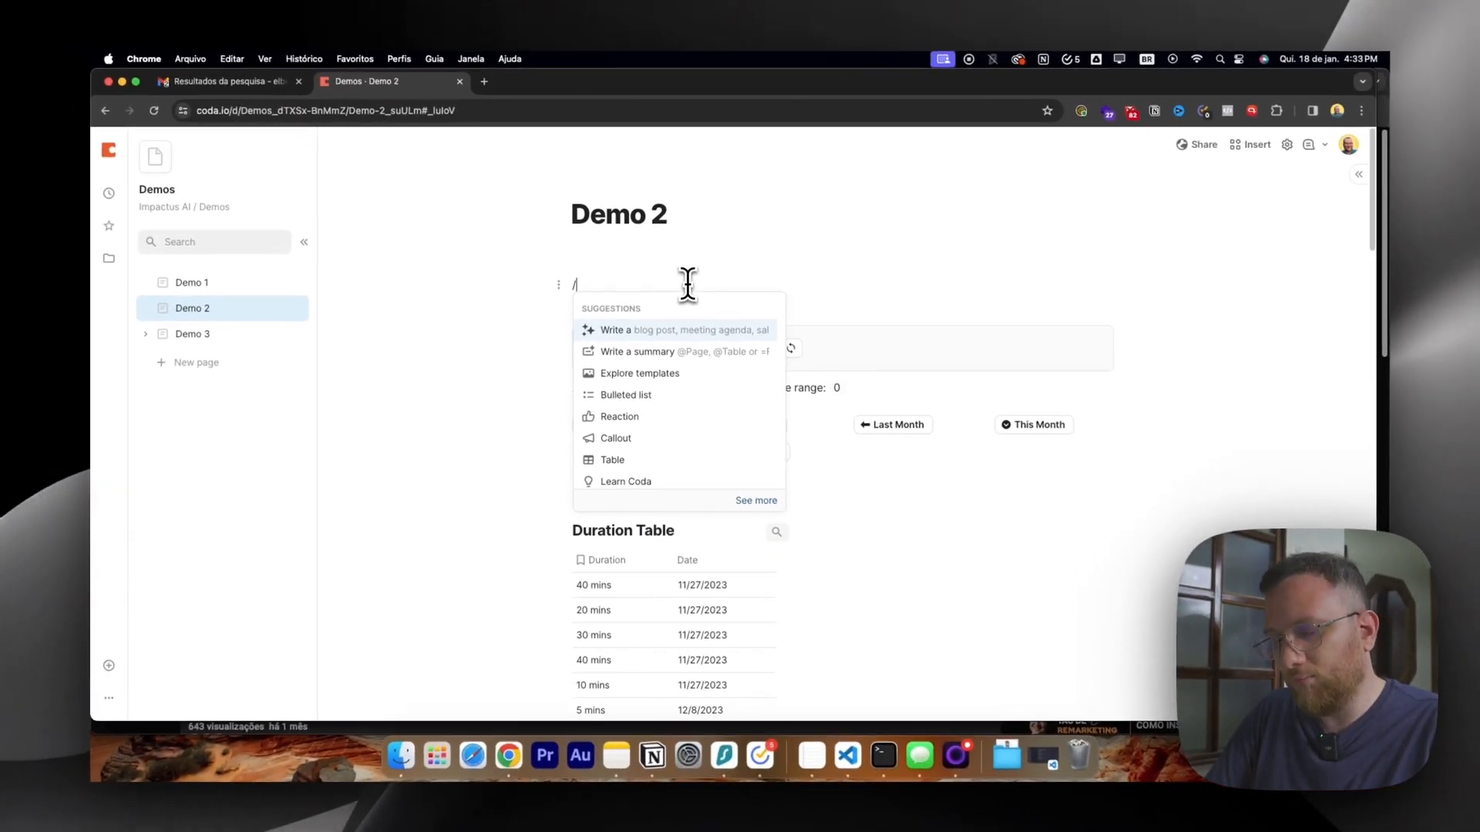
key(Return)
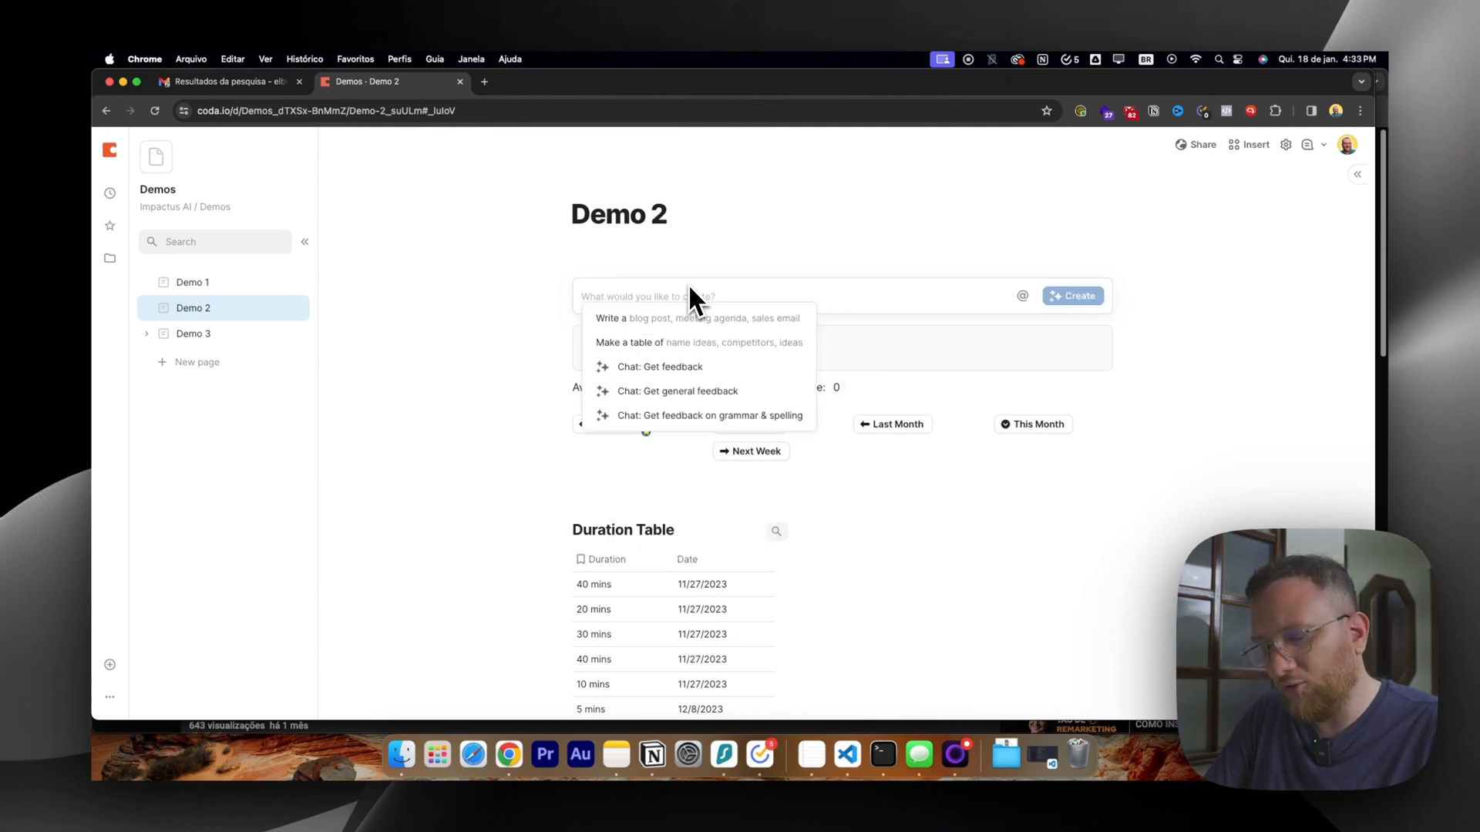
text(Crie uma tabela com )
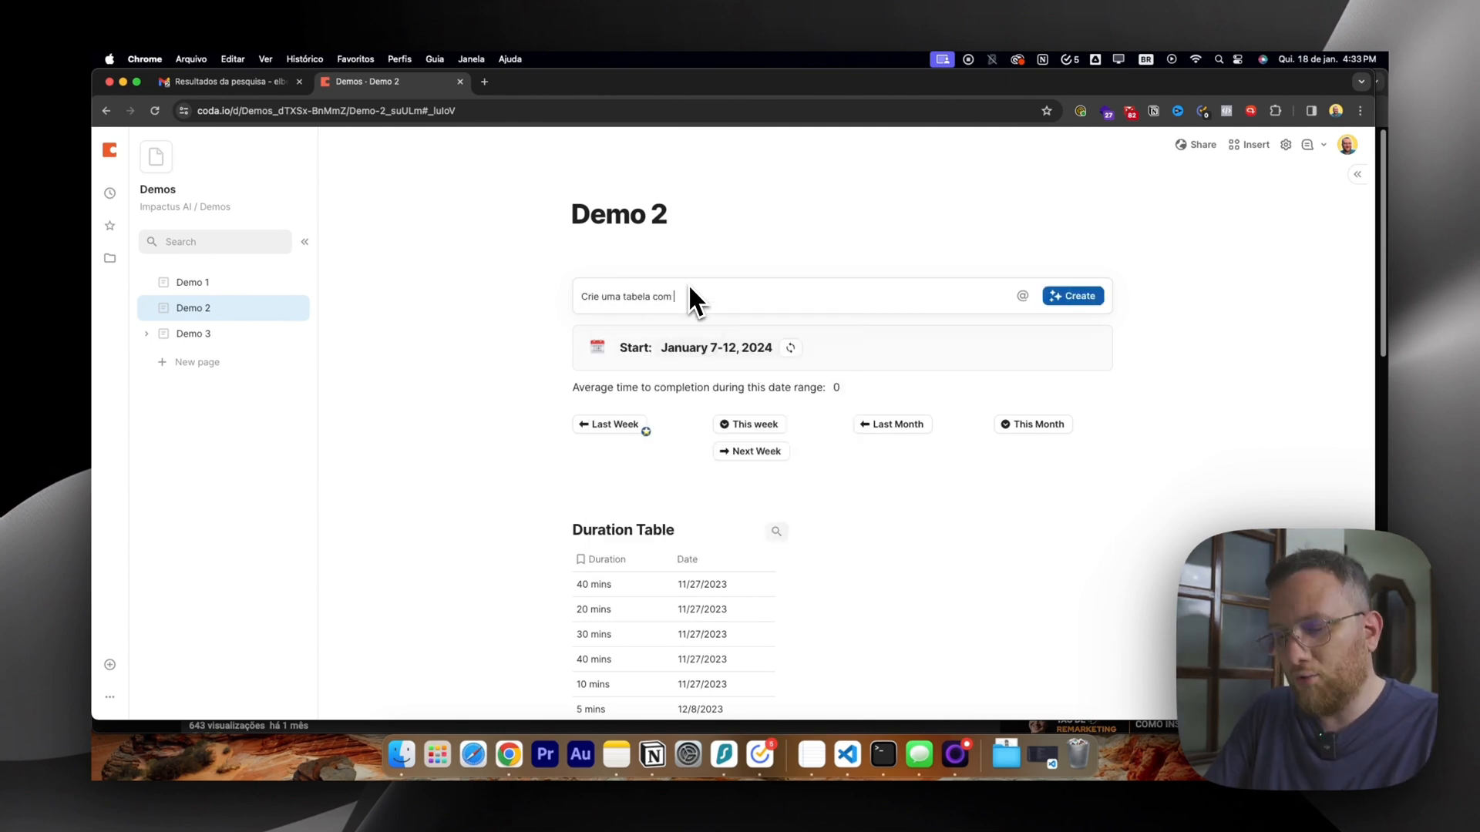
text(modelos de car)
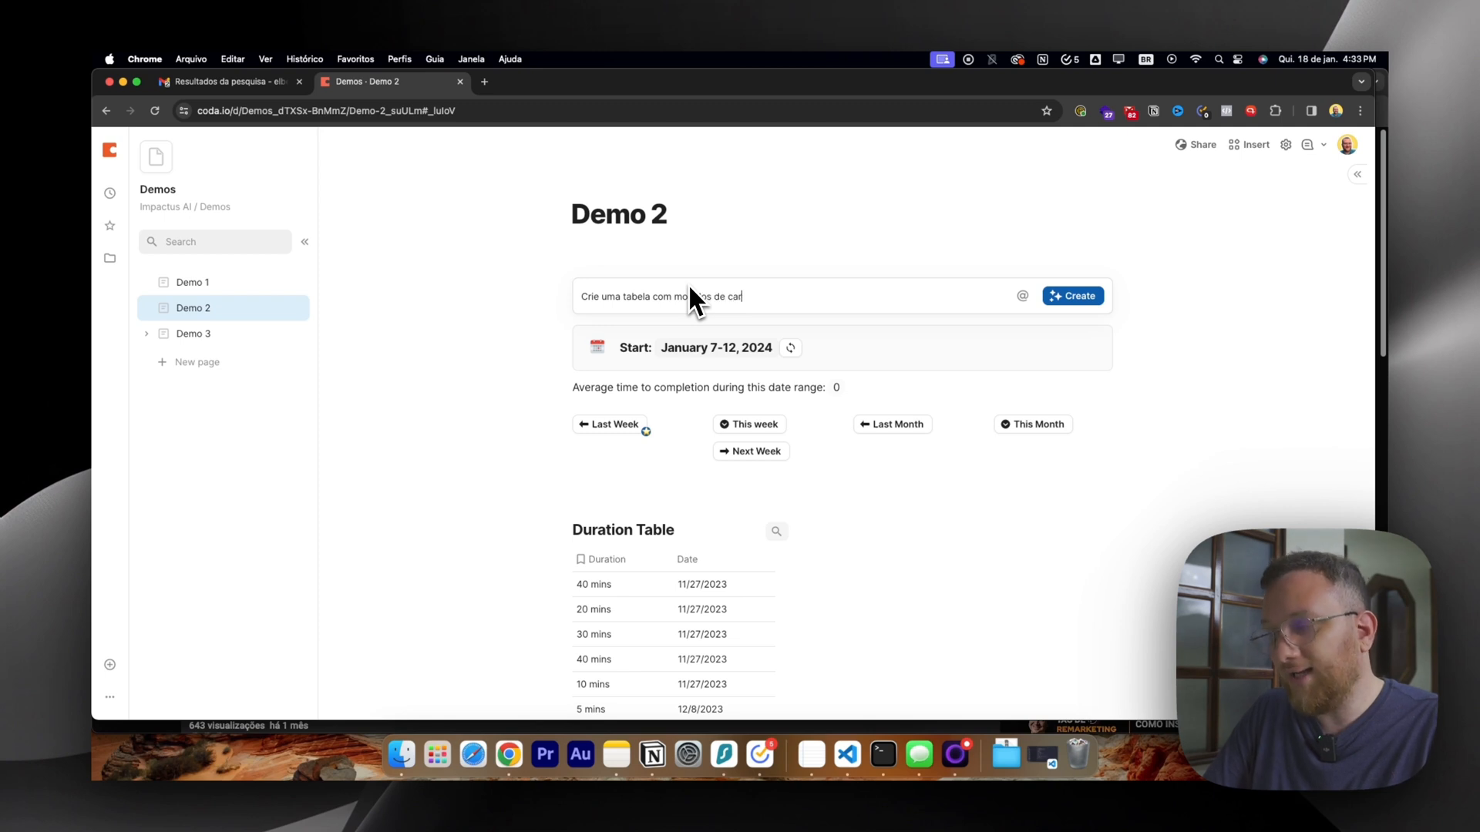
text(ros e preços.)
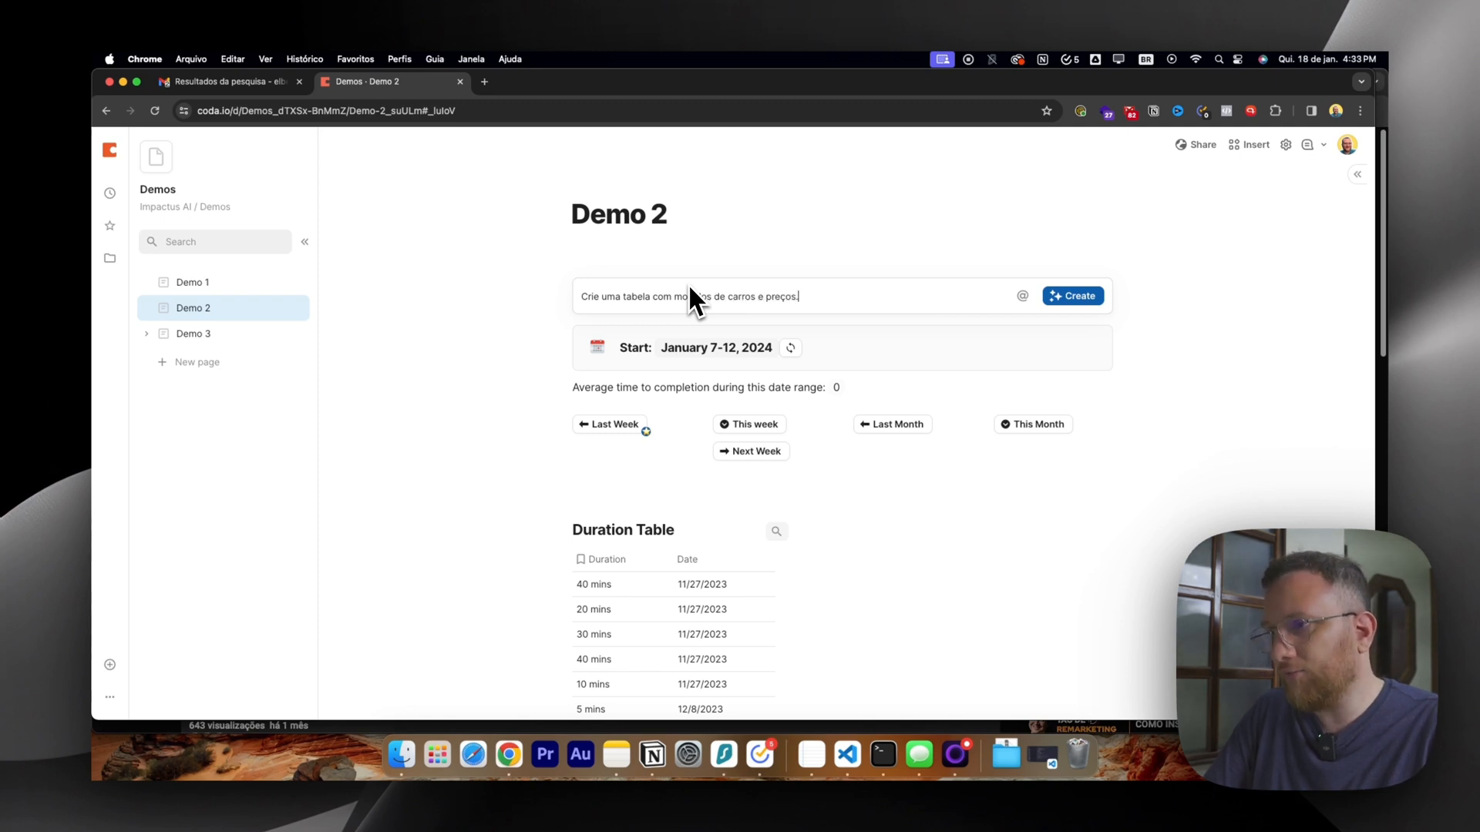
text( Coloque 20)
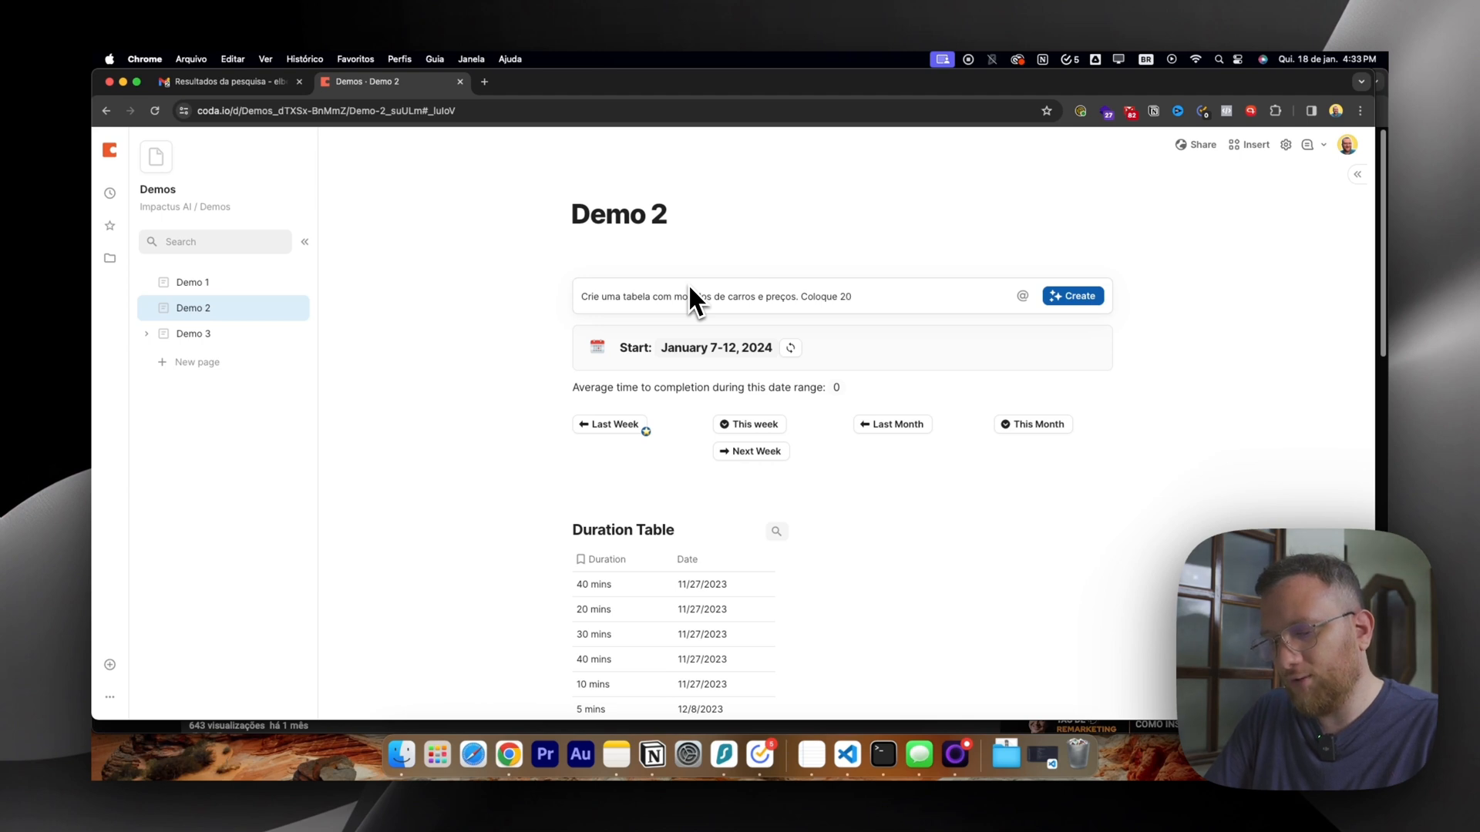
text( carros de)
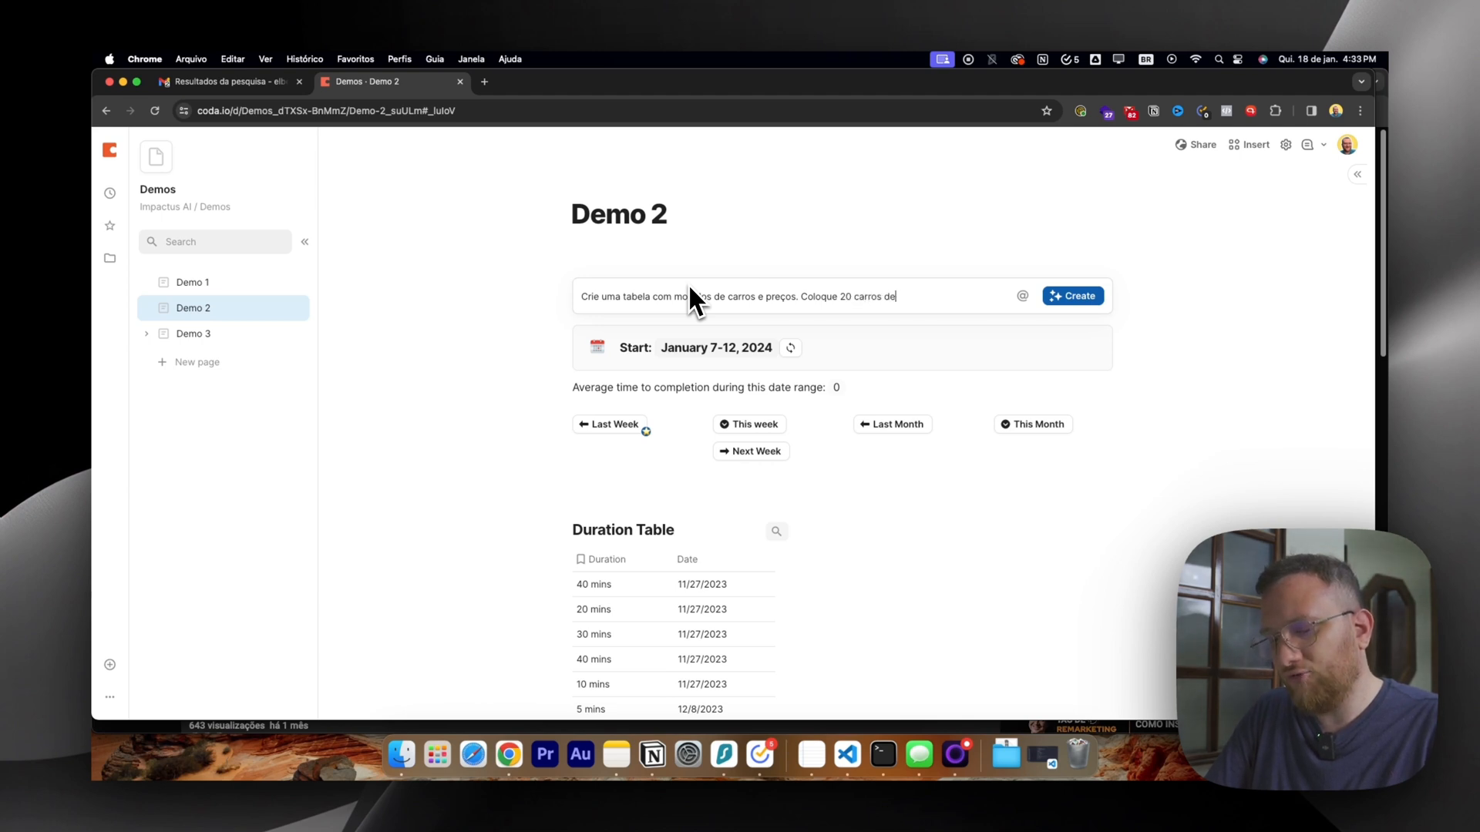
text( exemplo)
key(Return)
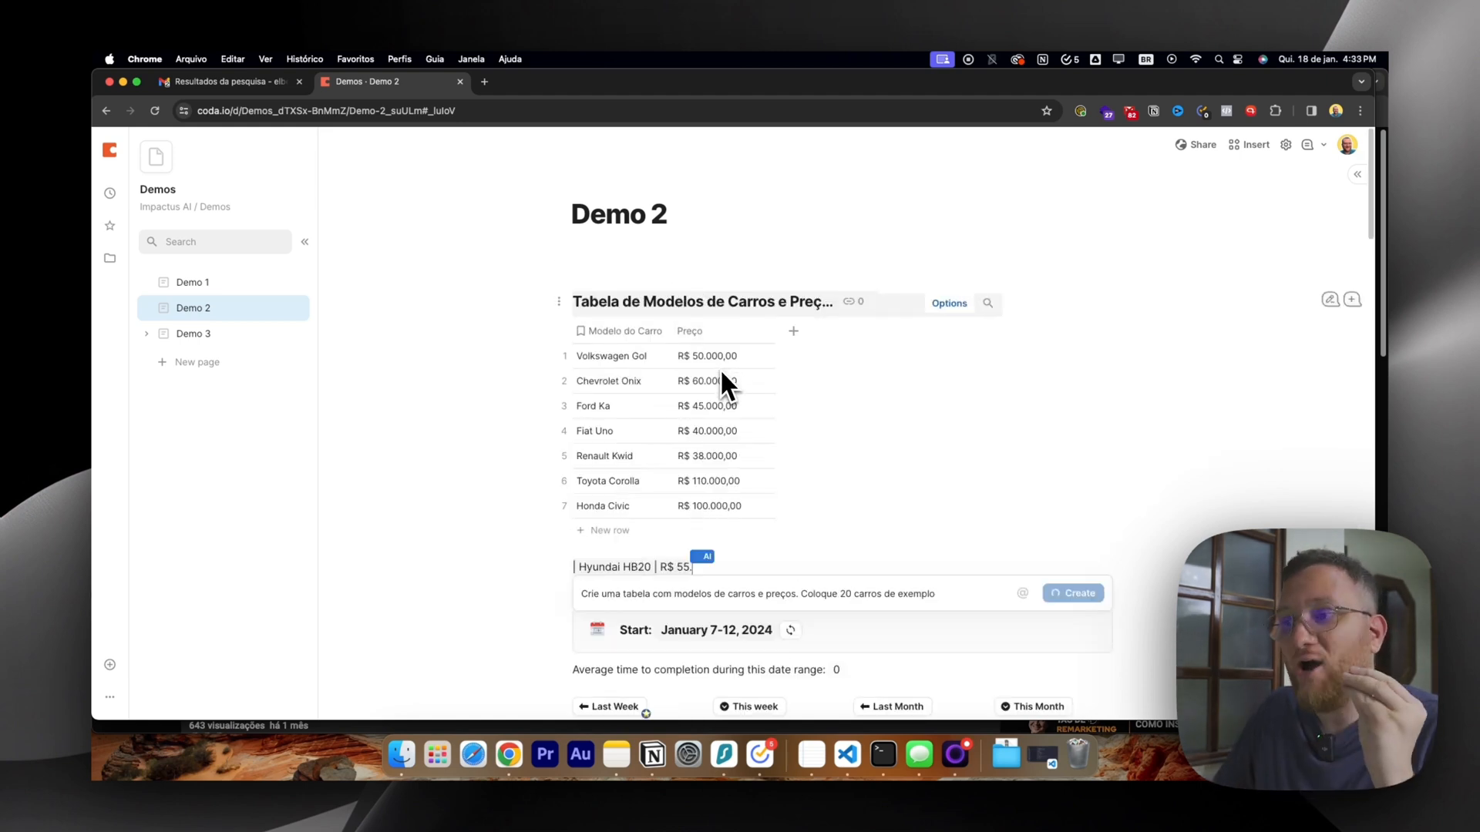
Review the generated table of car models and prices and delete it from the page.
scroll(621, 388, down, 5)
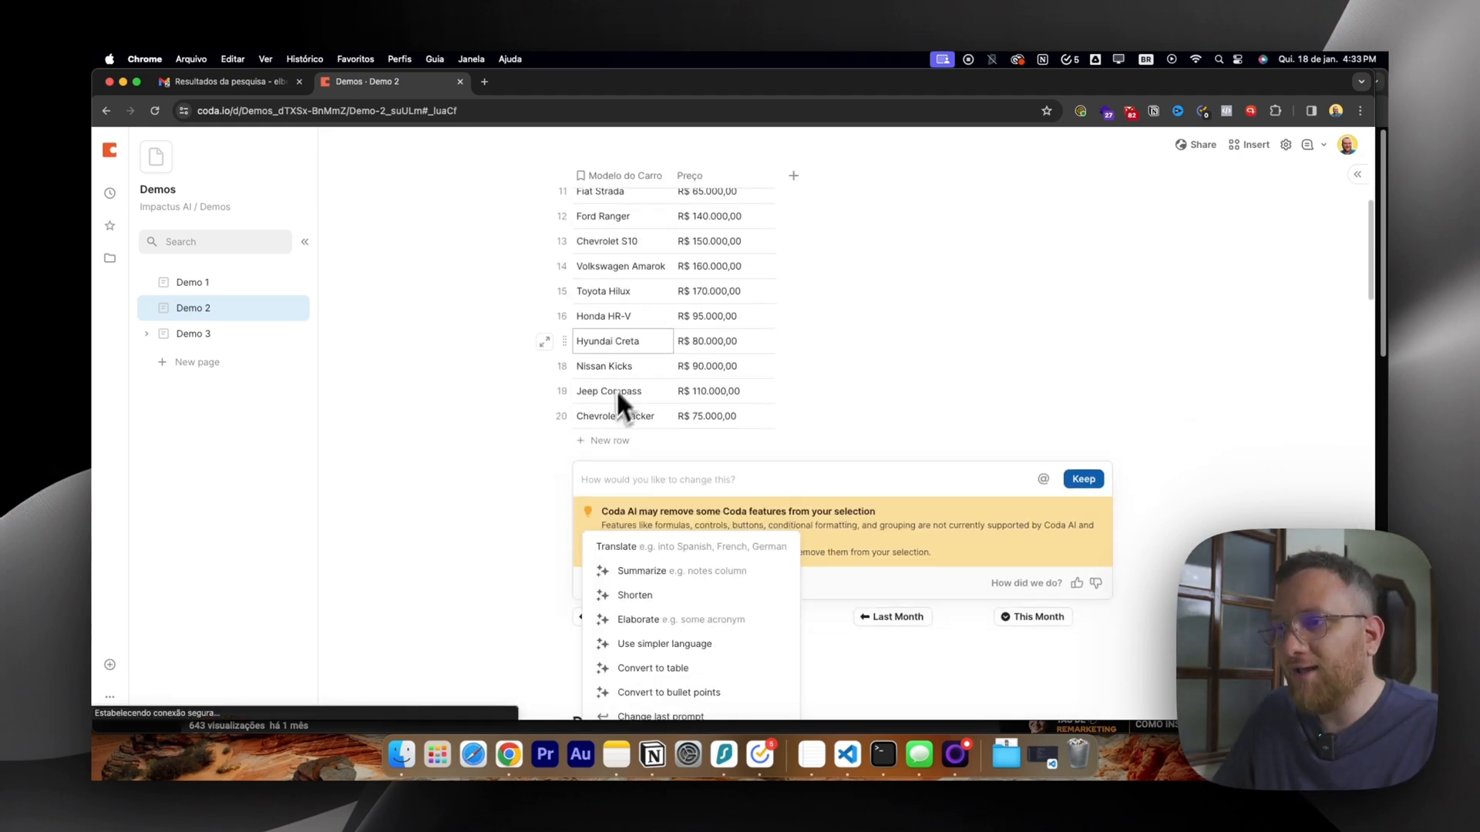
scroll(618, 385, up, 4)
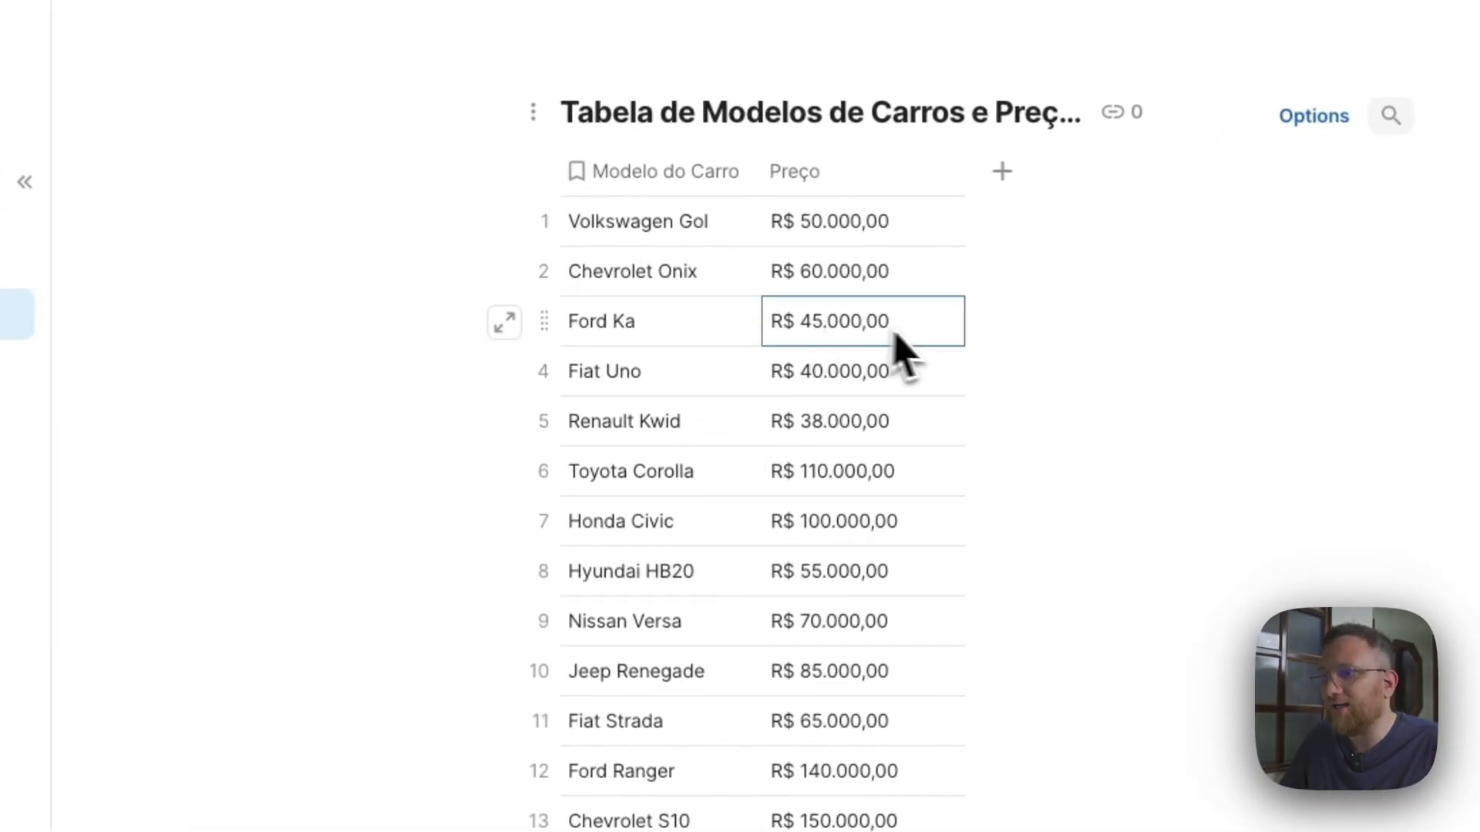
scroll(755, 512, down, 5)
scroll(802, 513, up, 7)
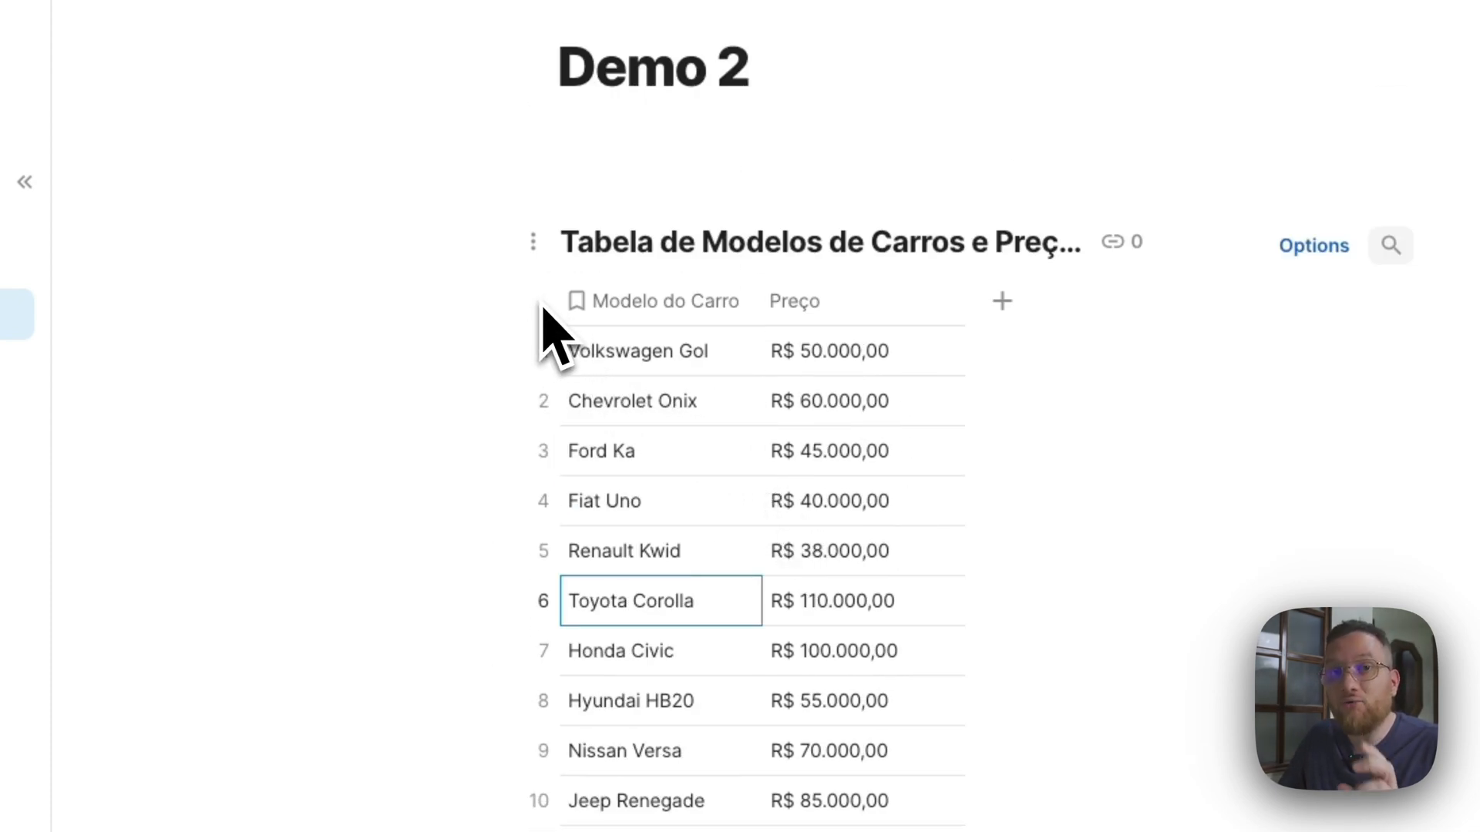
click(636, 305)
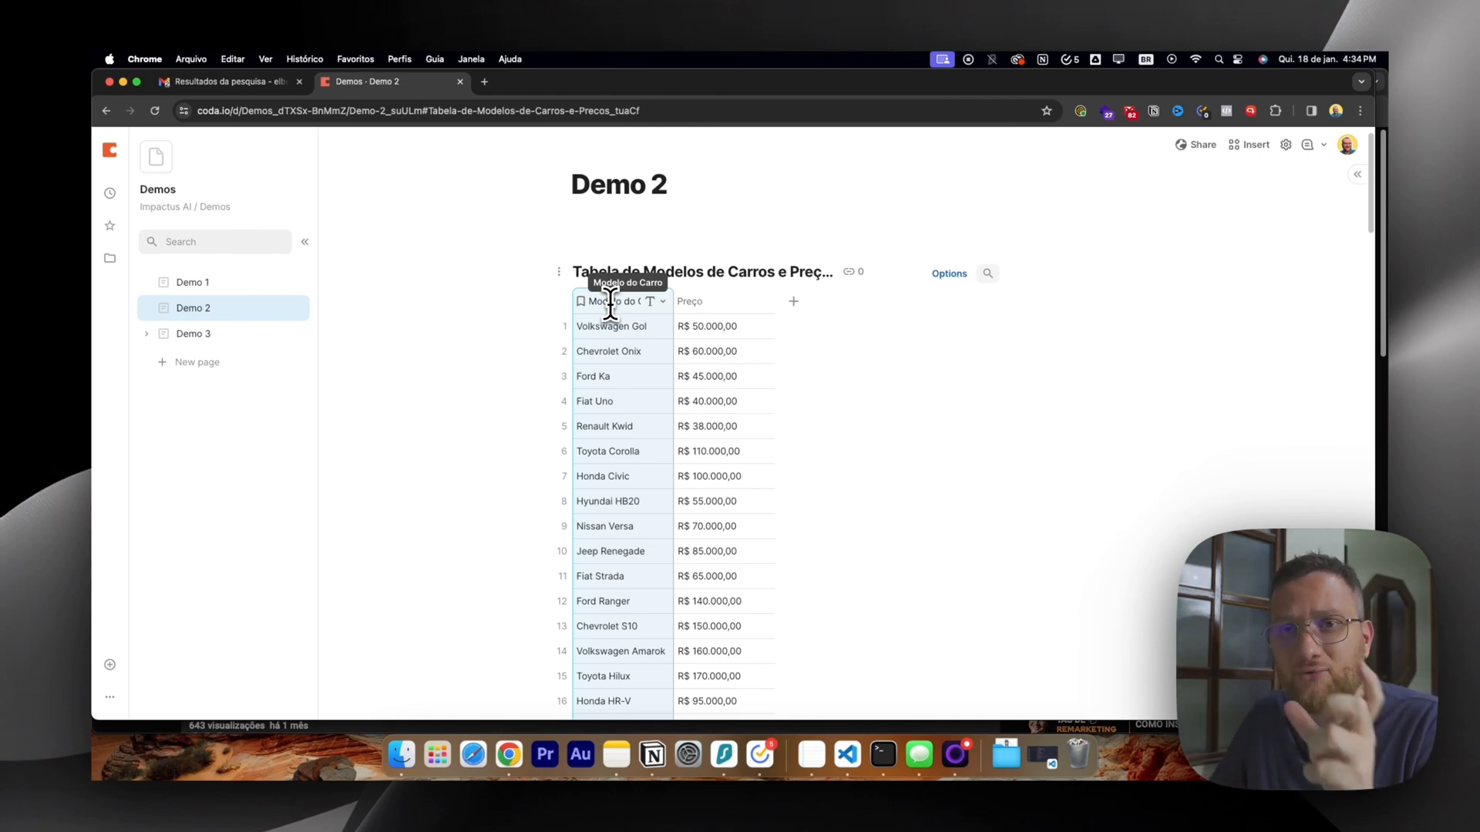
click(559, 271)
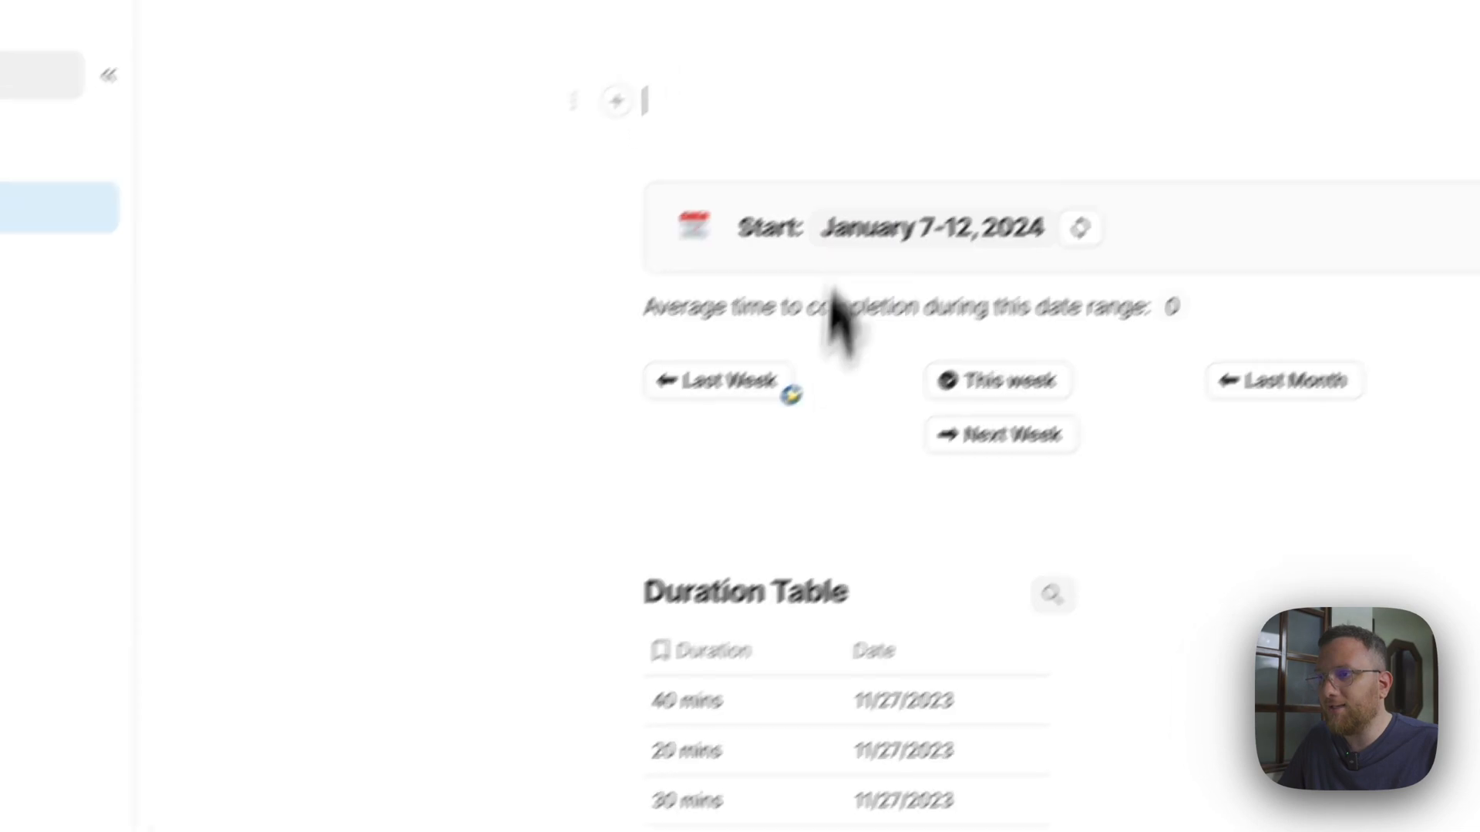
Examine the Button table's Name entries and compare them with the week and month buttons above the Duration Table.
scroll(759, 678, down, 3)
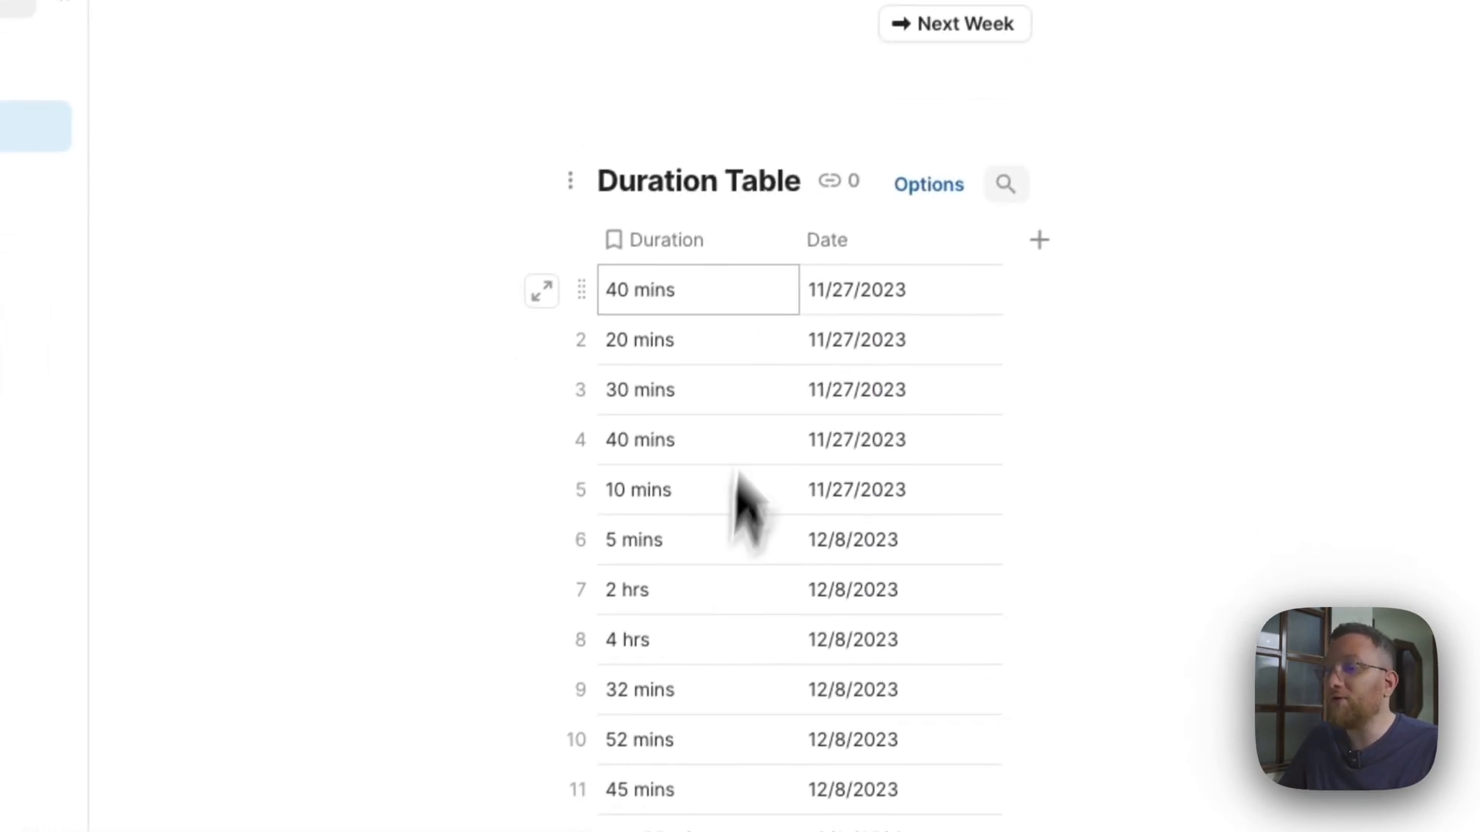
scroll(809, 528, down, 15)
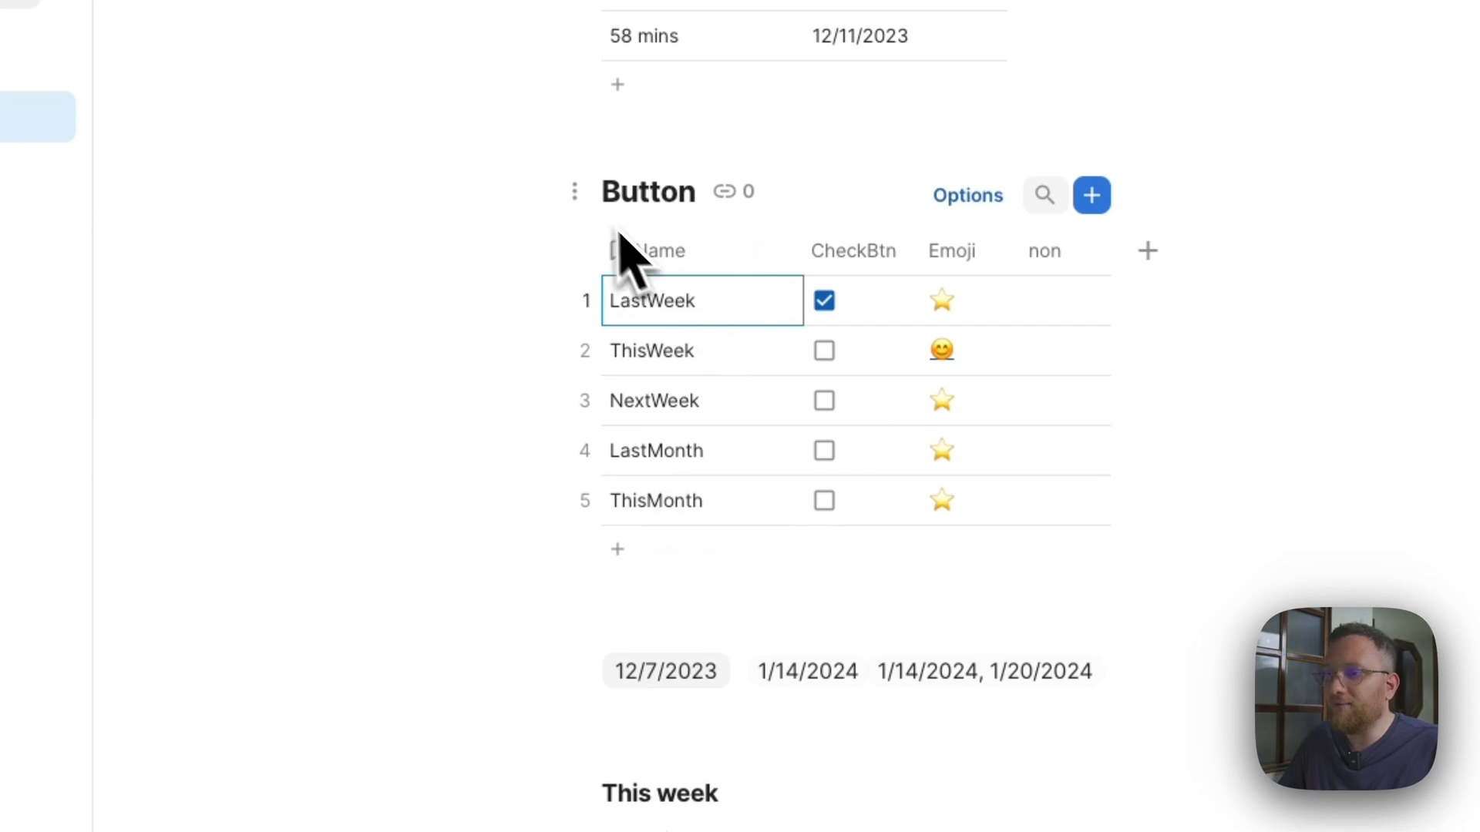
double_click(651, 192)
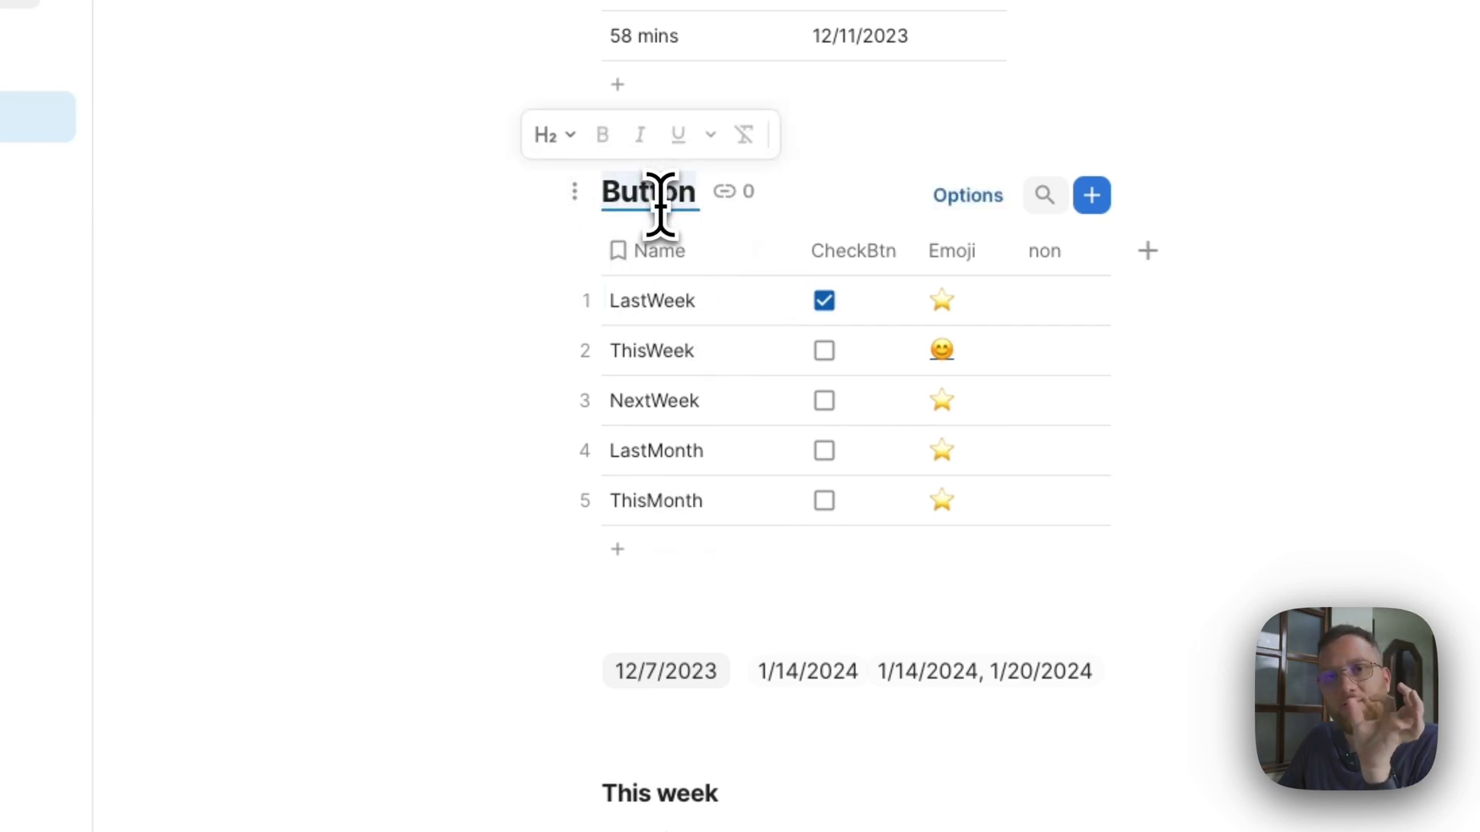
scroll(660, 204, up, 10)
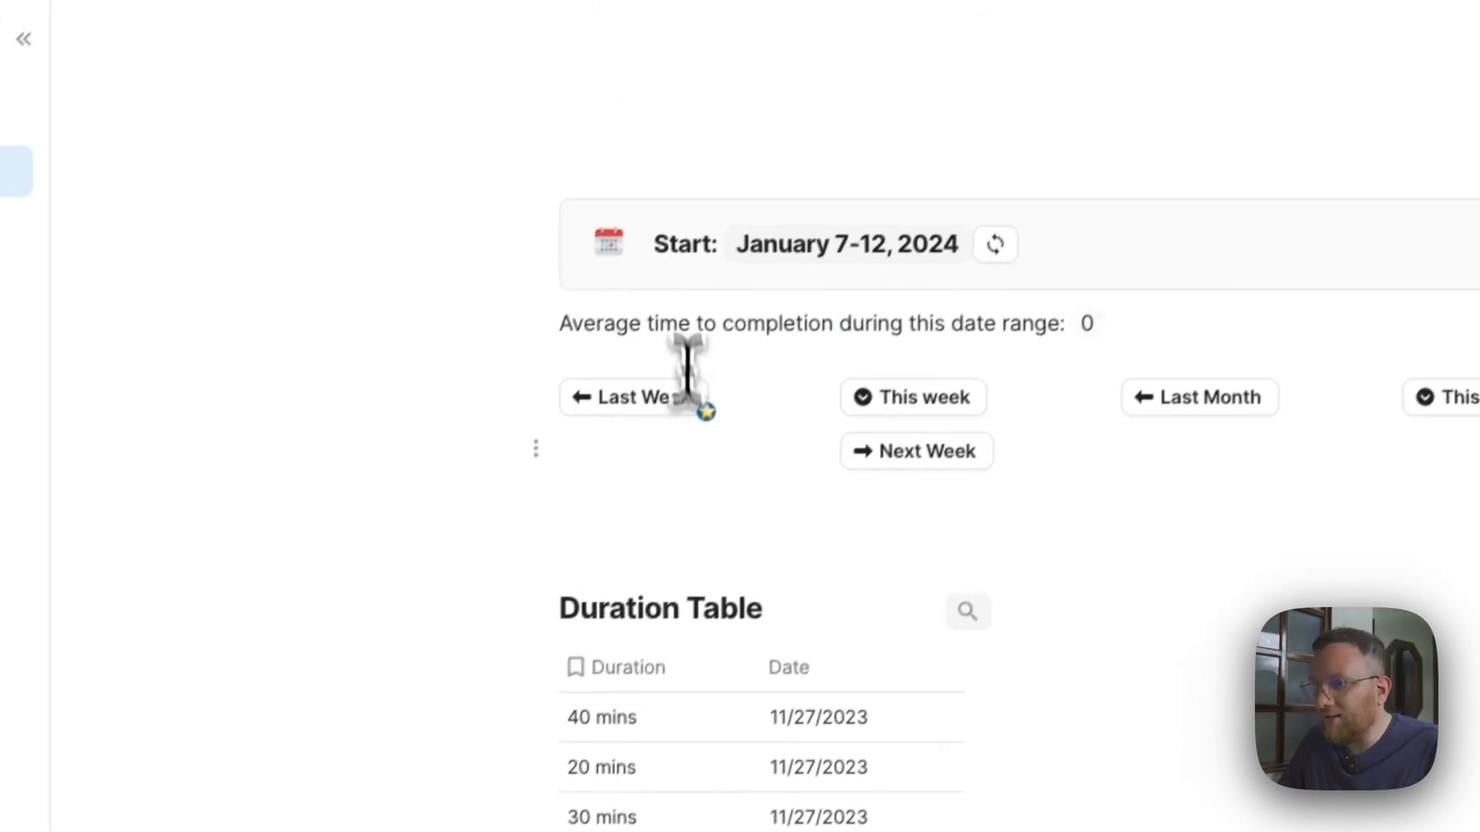
click(702, 463)
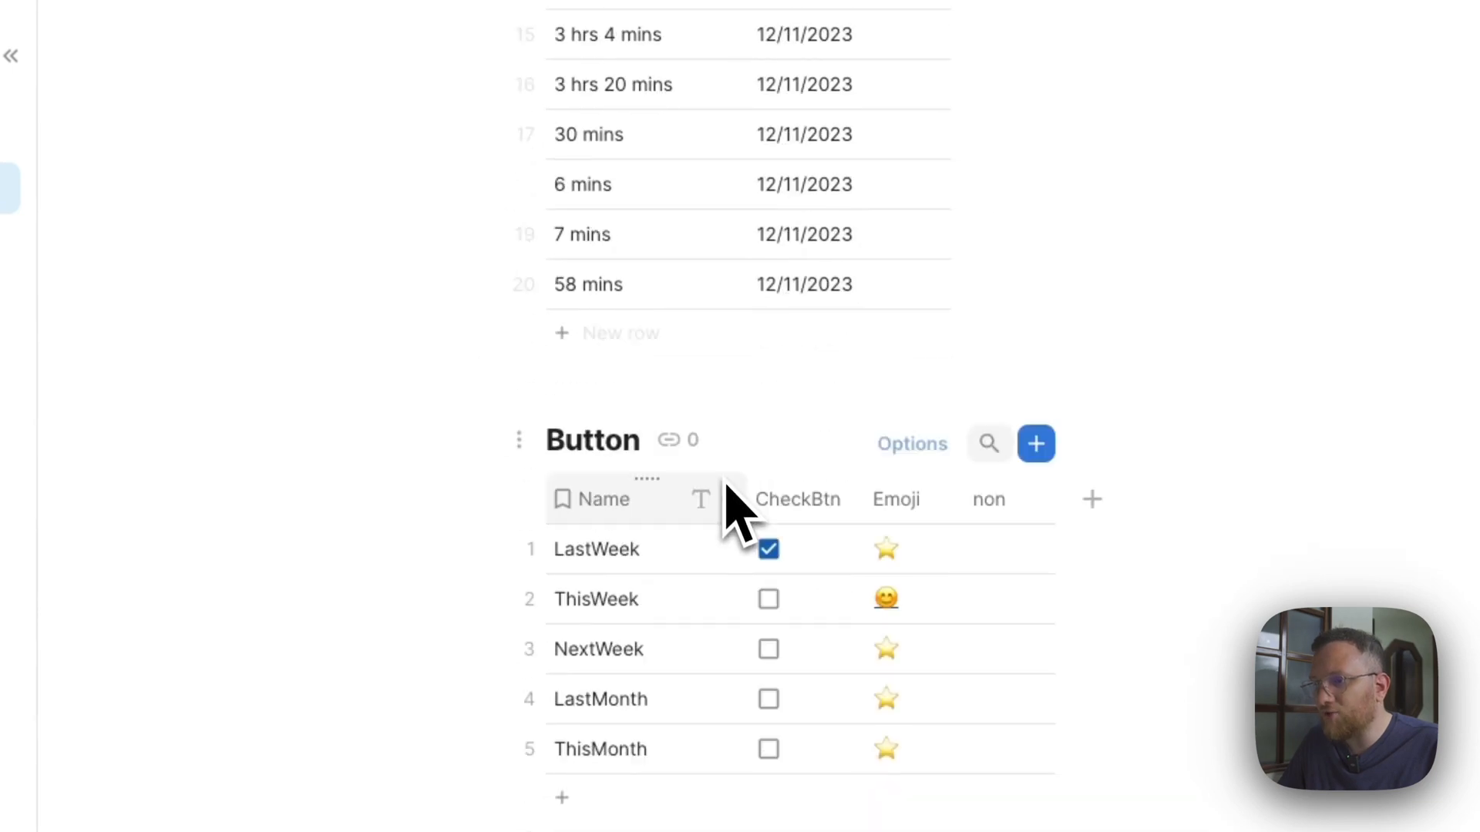
scroll(733, 512, down, 1)
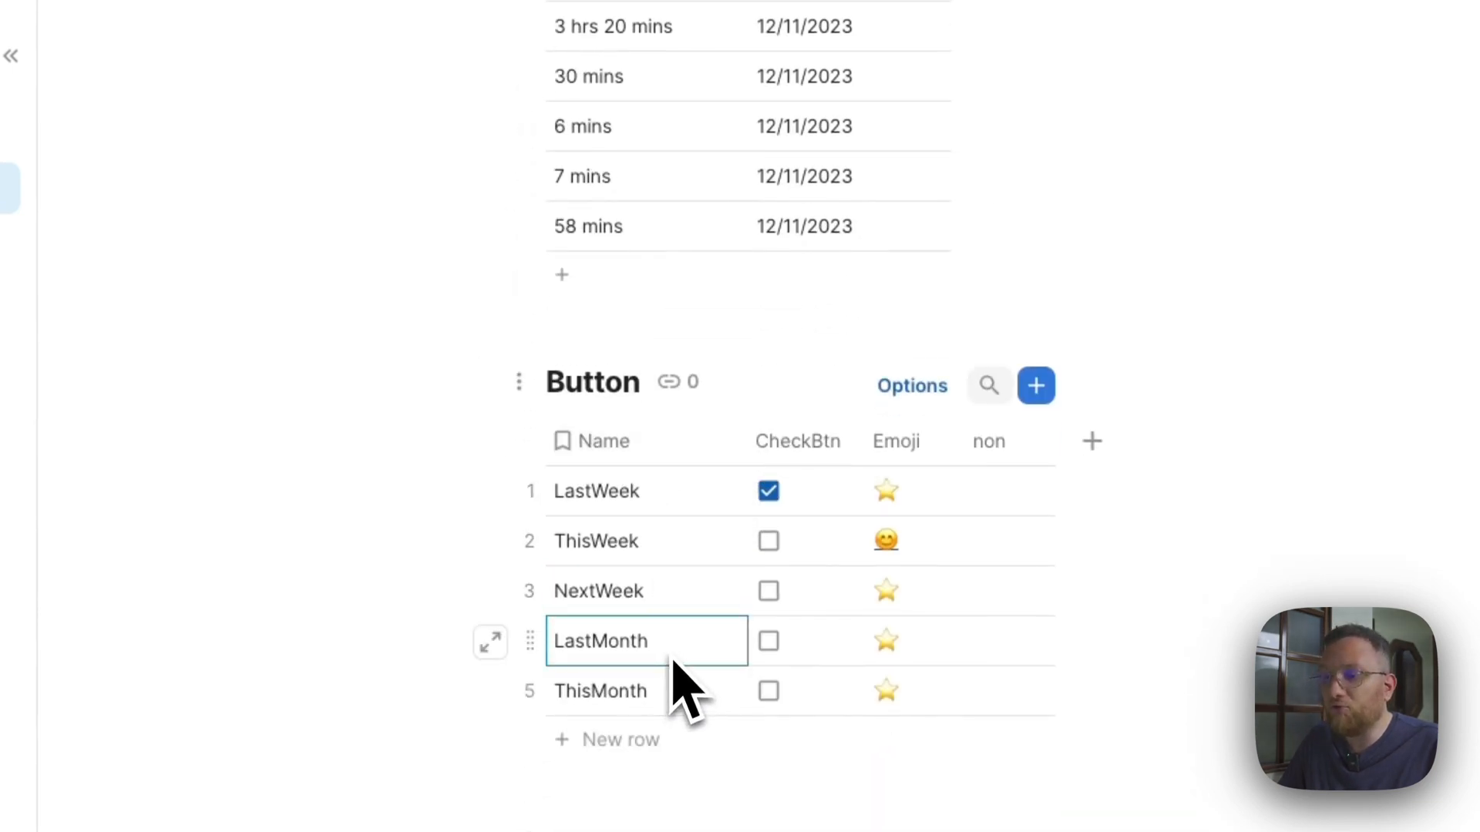
scroll(685, 690, up, 15)
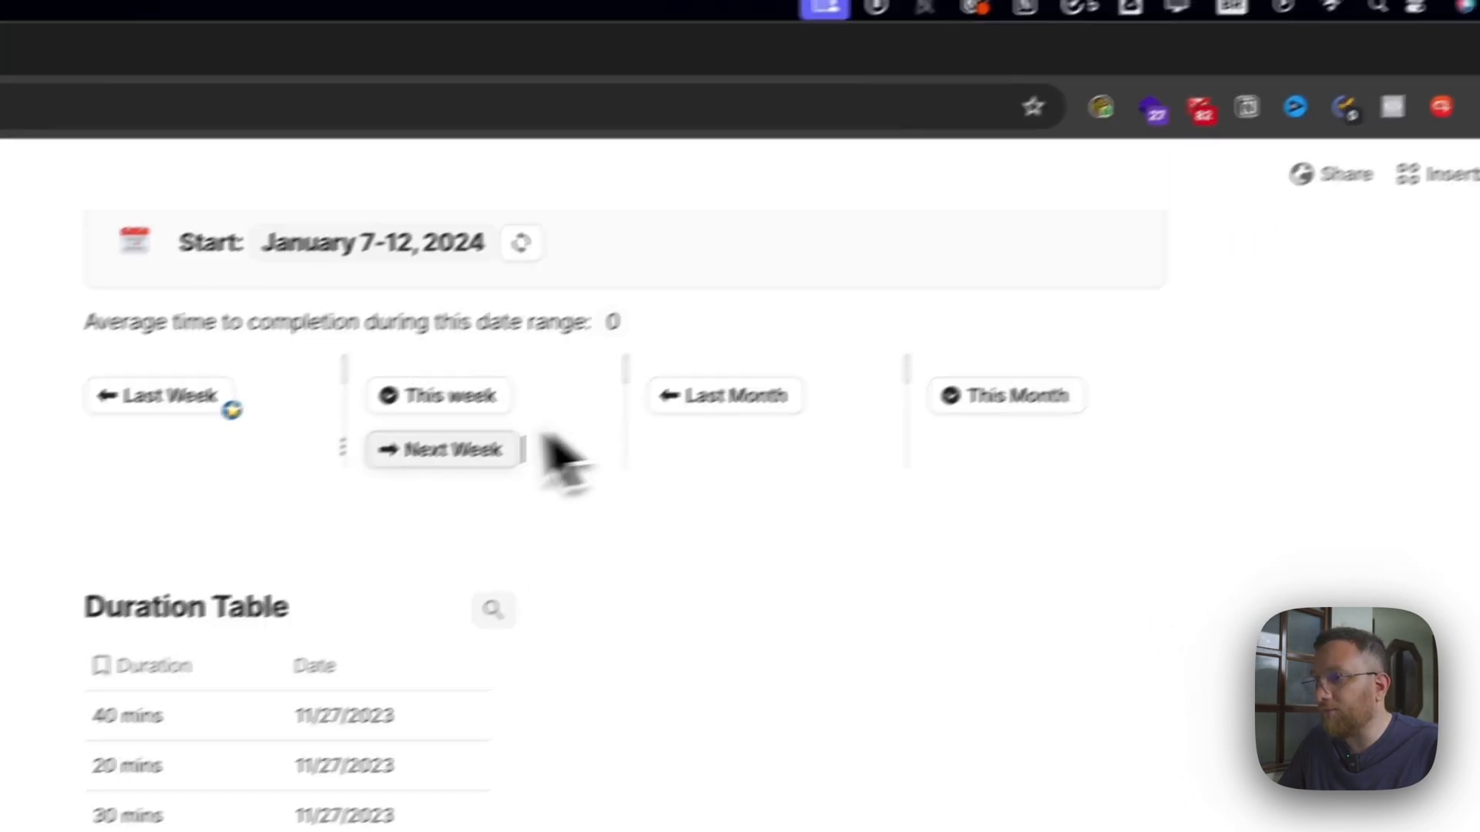
scroll(644, 357, down, 15)
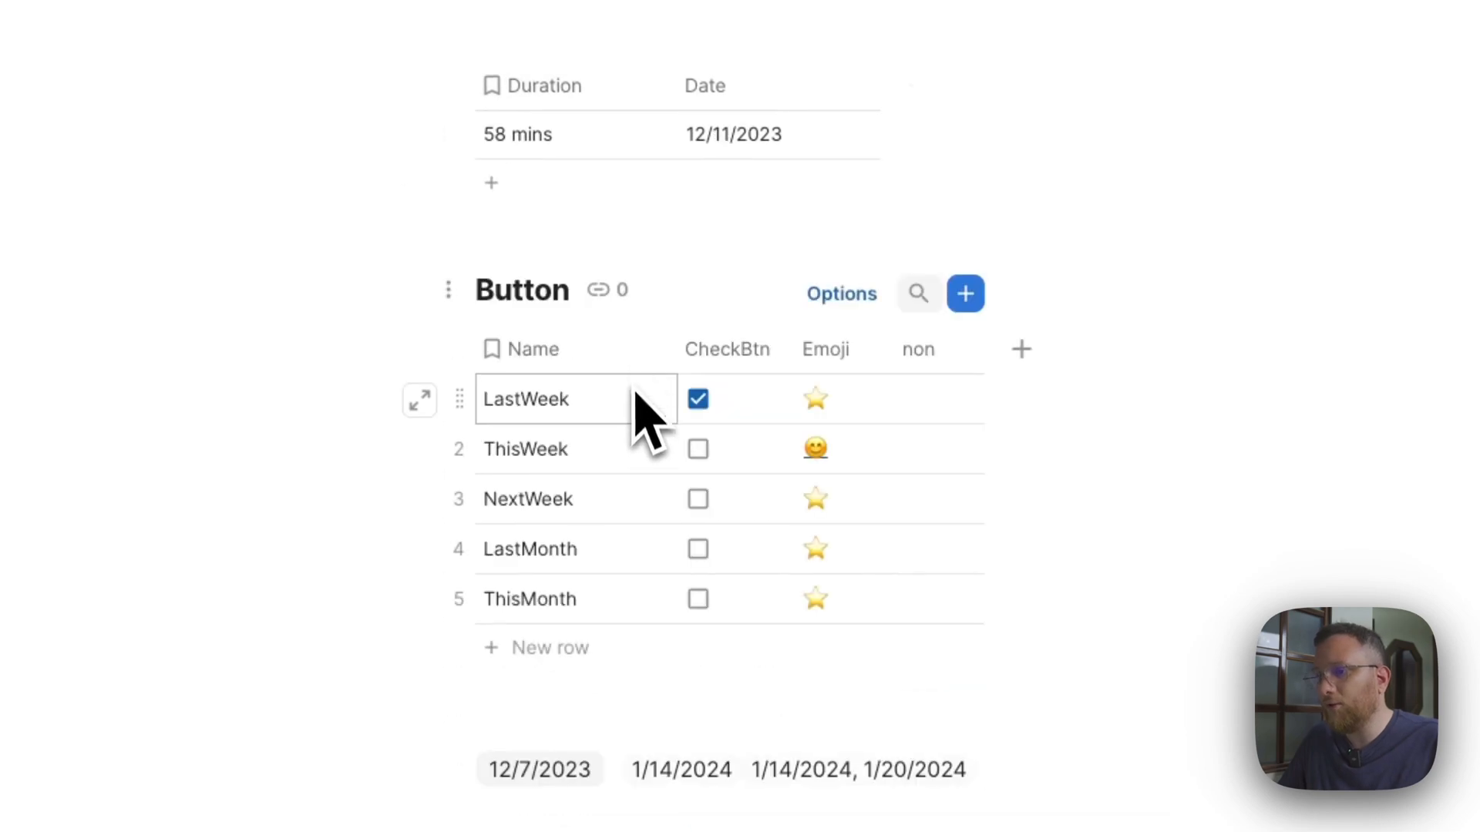
Examine the Button table's Name, CheckBtn, Emoji and non columns row by row without changing any values.
drag(587, 462, 617, 601)
click(720, 459)
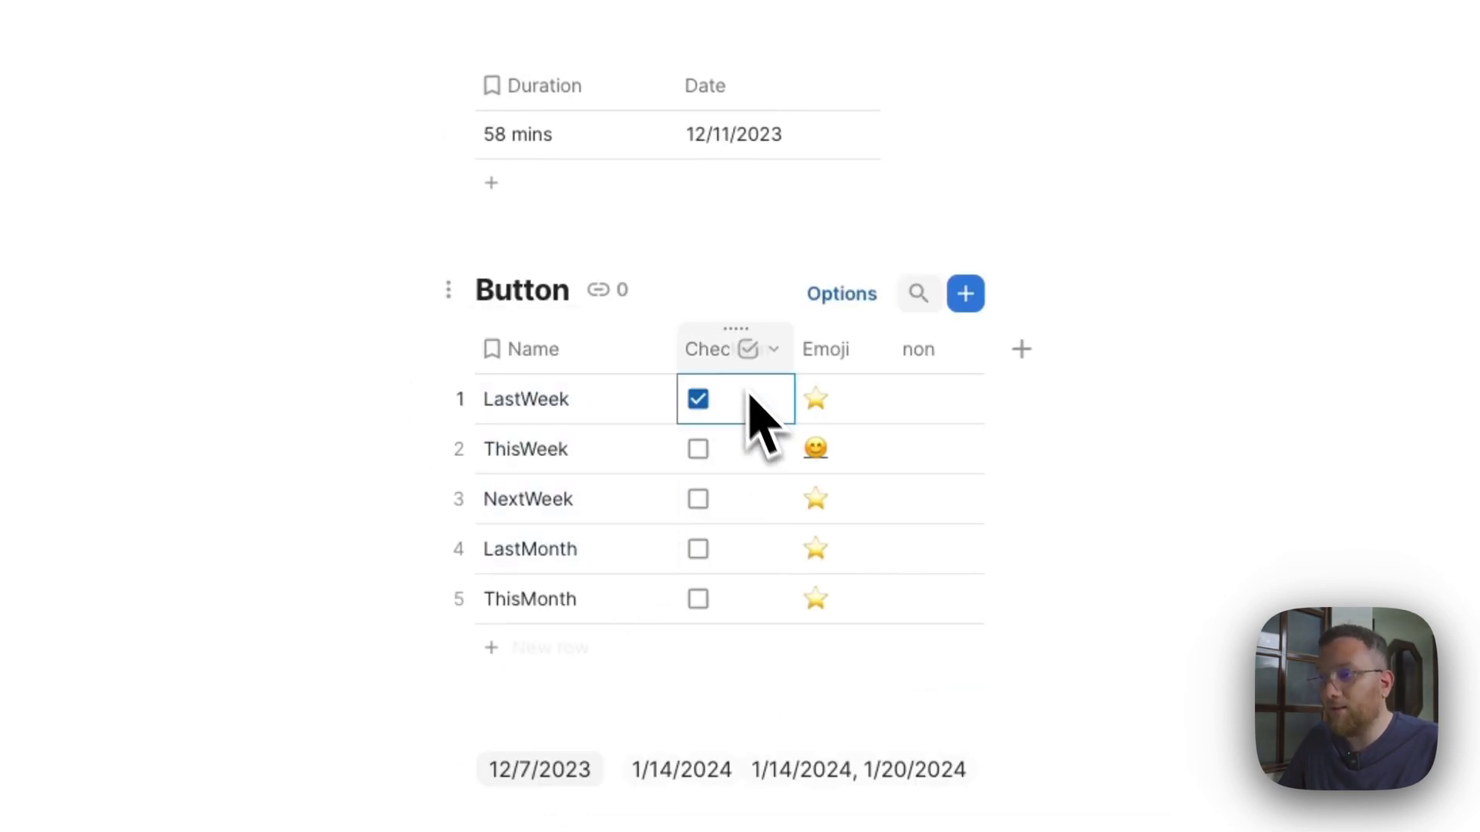
click(715, 351)
click(747, 468)
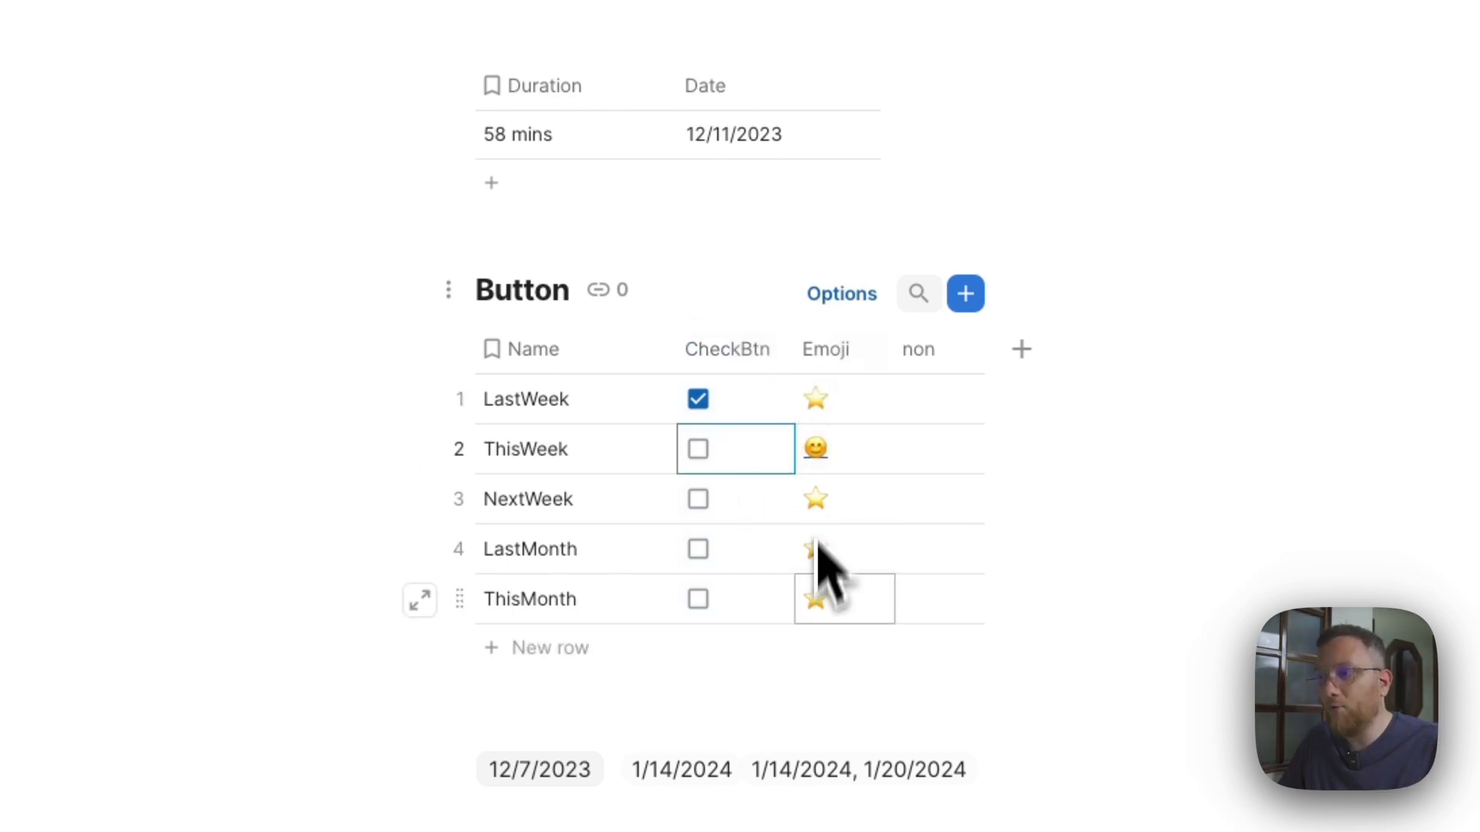
click(926, 401)
drag(927, 404, 945, 552)
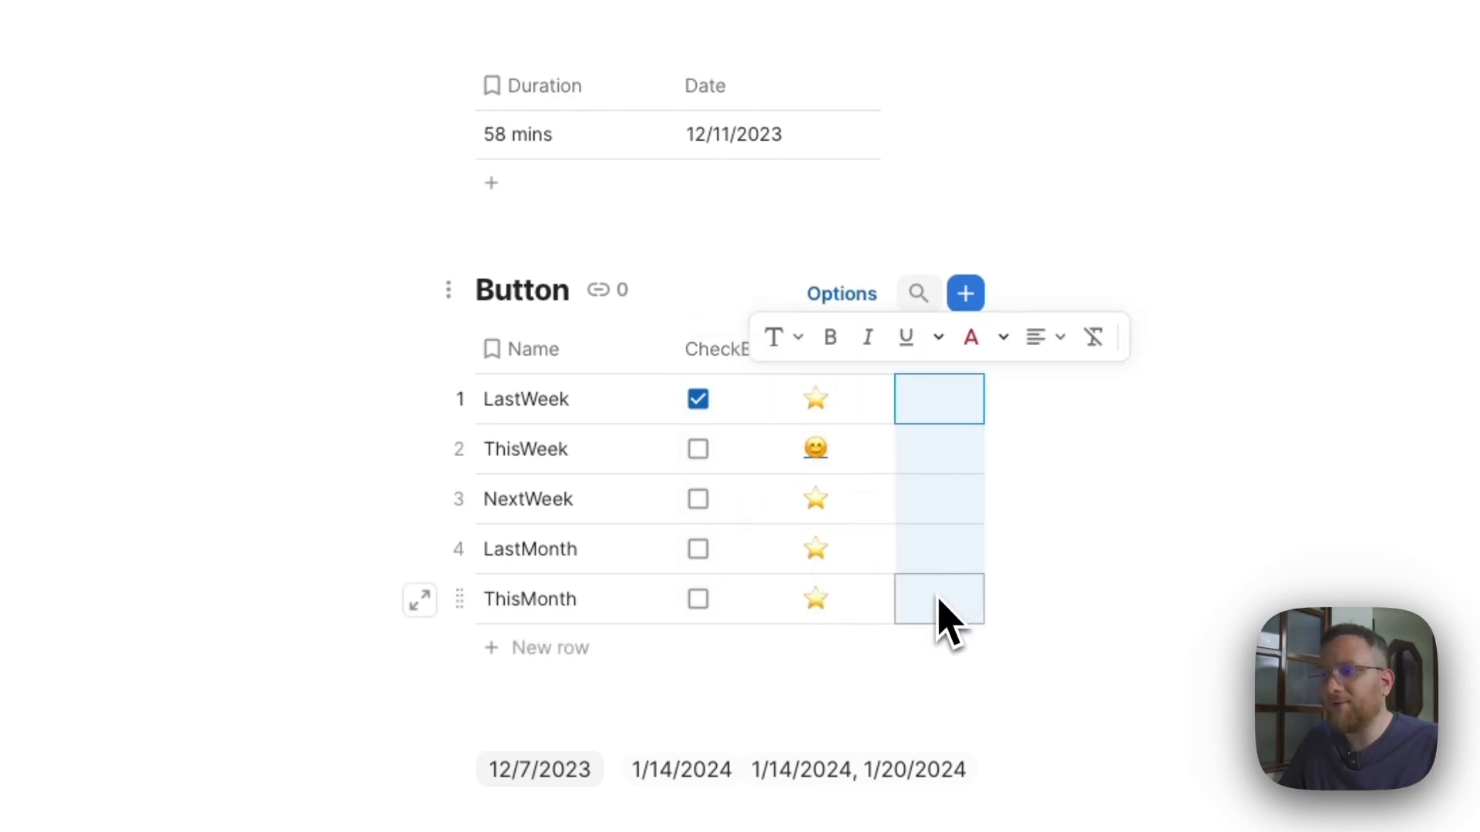
click(922, 459)
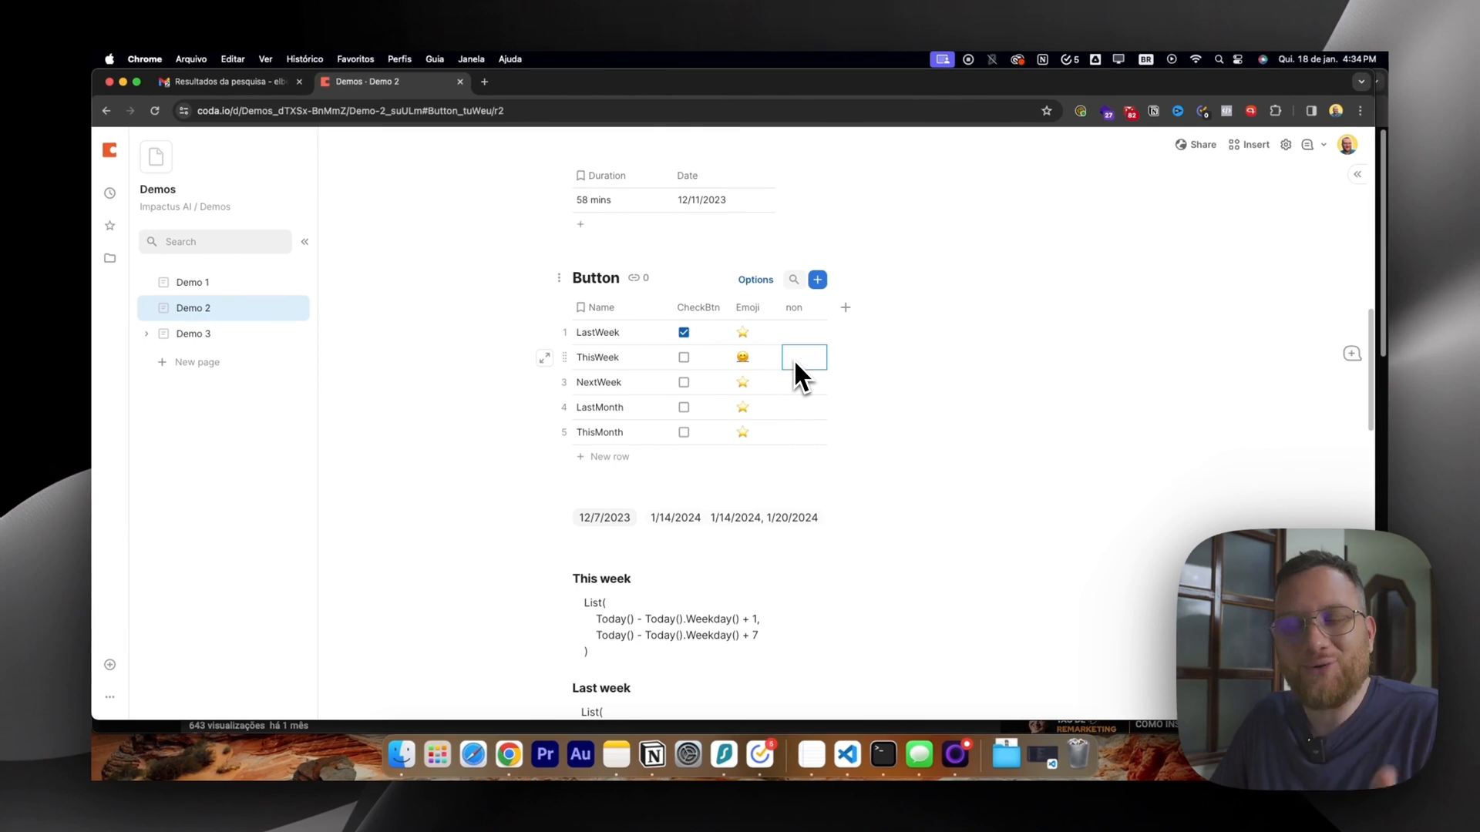
Read the Last Week button's On Click formula in the expanded editor and close the button settings.
scroll(624, 382, up, 5)
scroll(619, 368, up, 6)
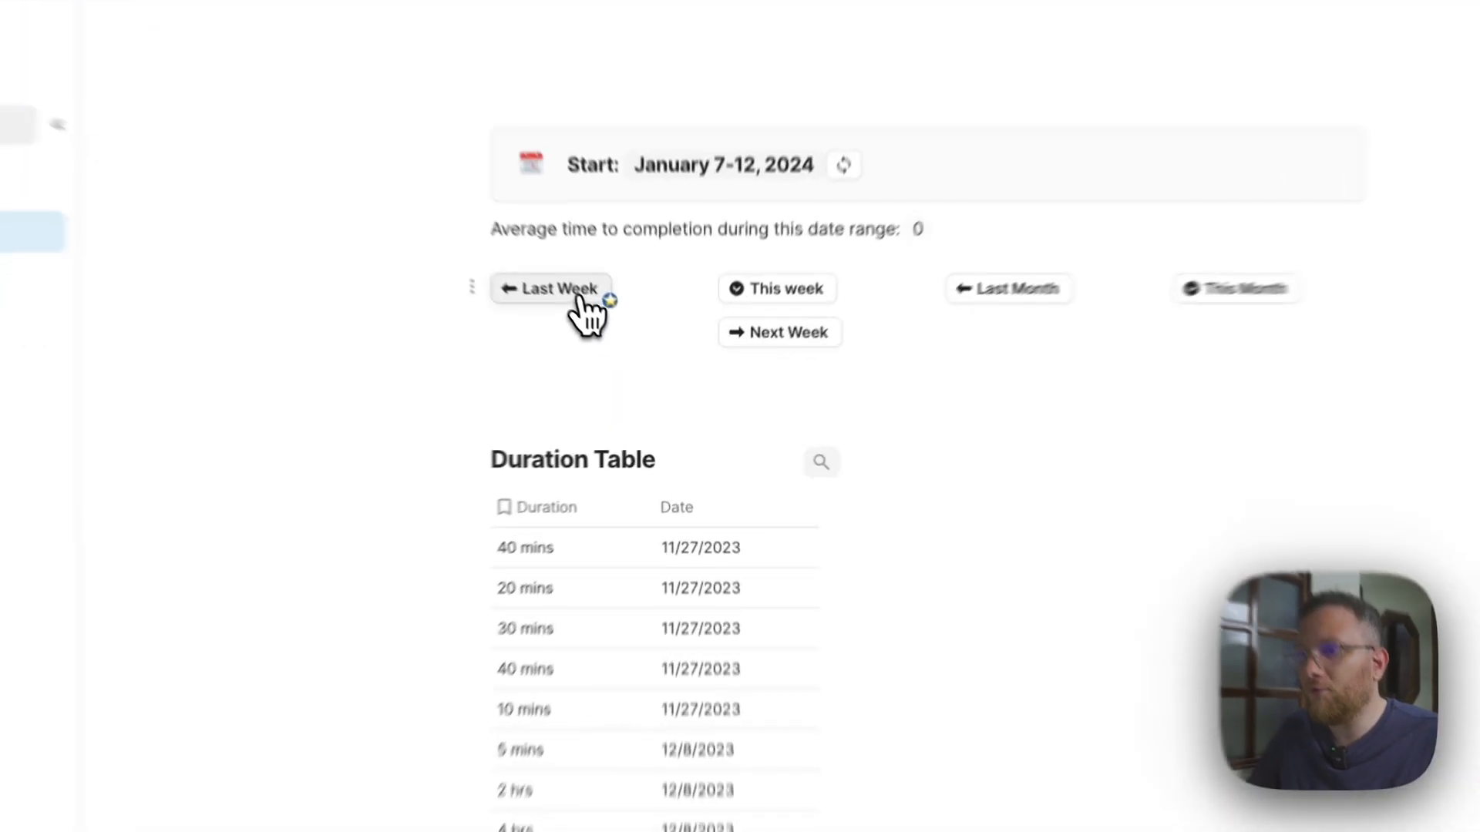
click(626, 348)
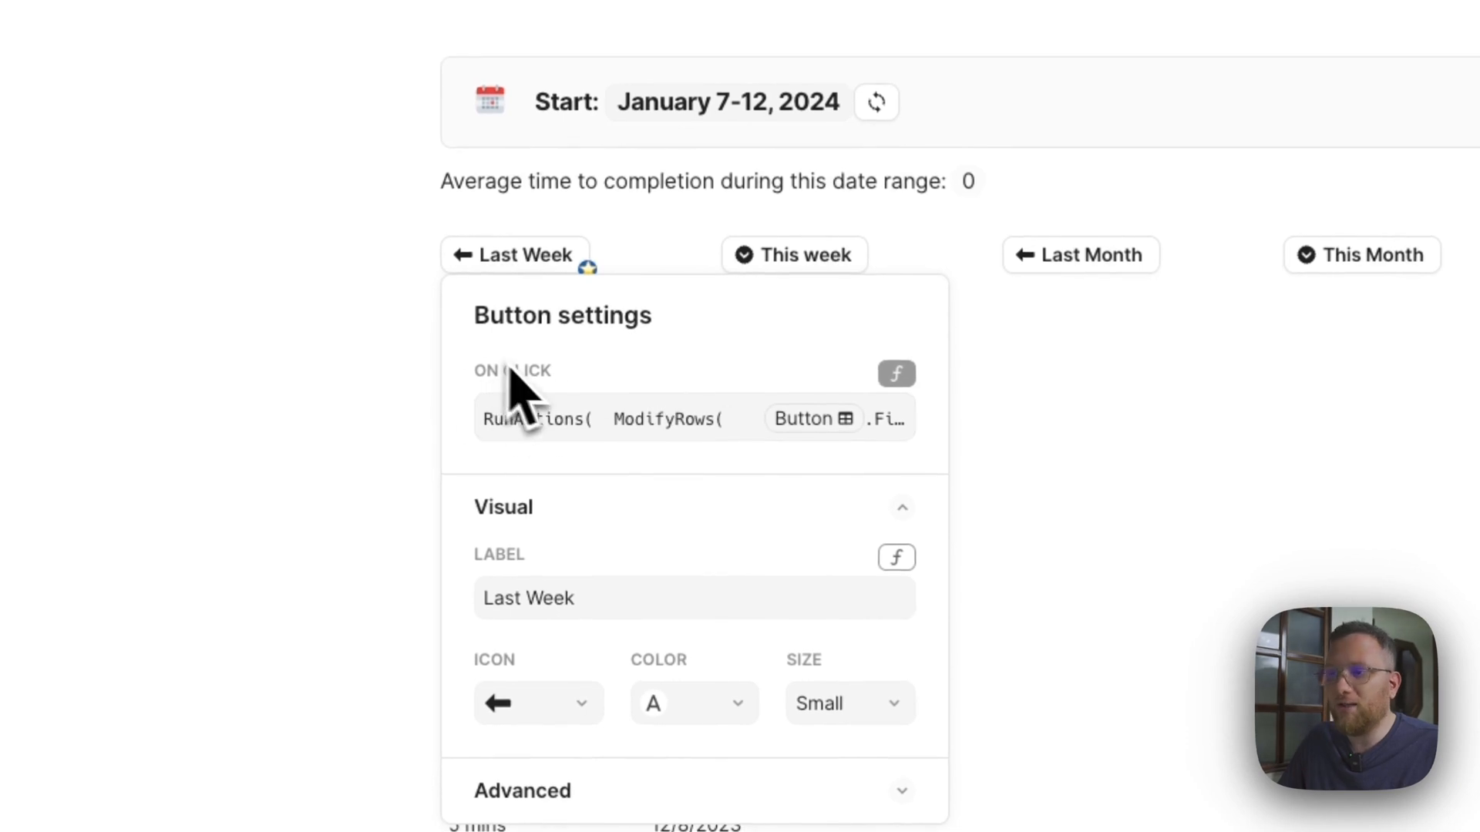
click(731, 420)
click(1190, 653)
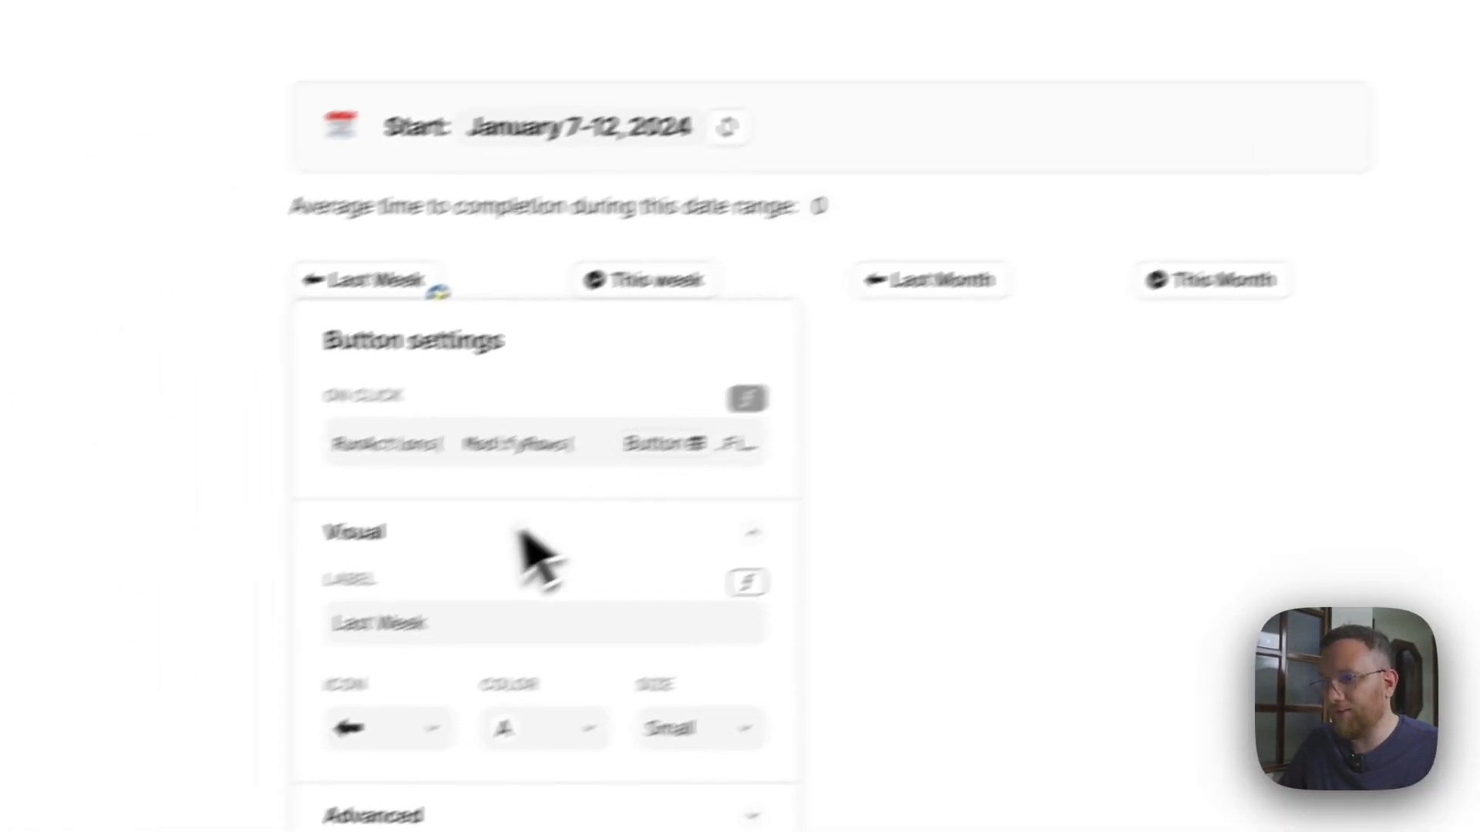
click(659, 701)
Review the Duration Table's rows and the Button table below it, opening the Button table's options without changing anything.
scroll(752, 517, down, 5)
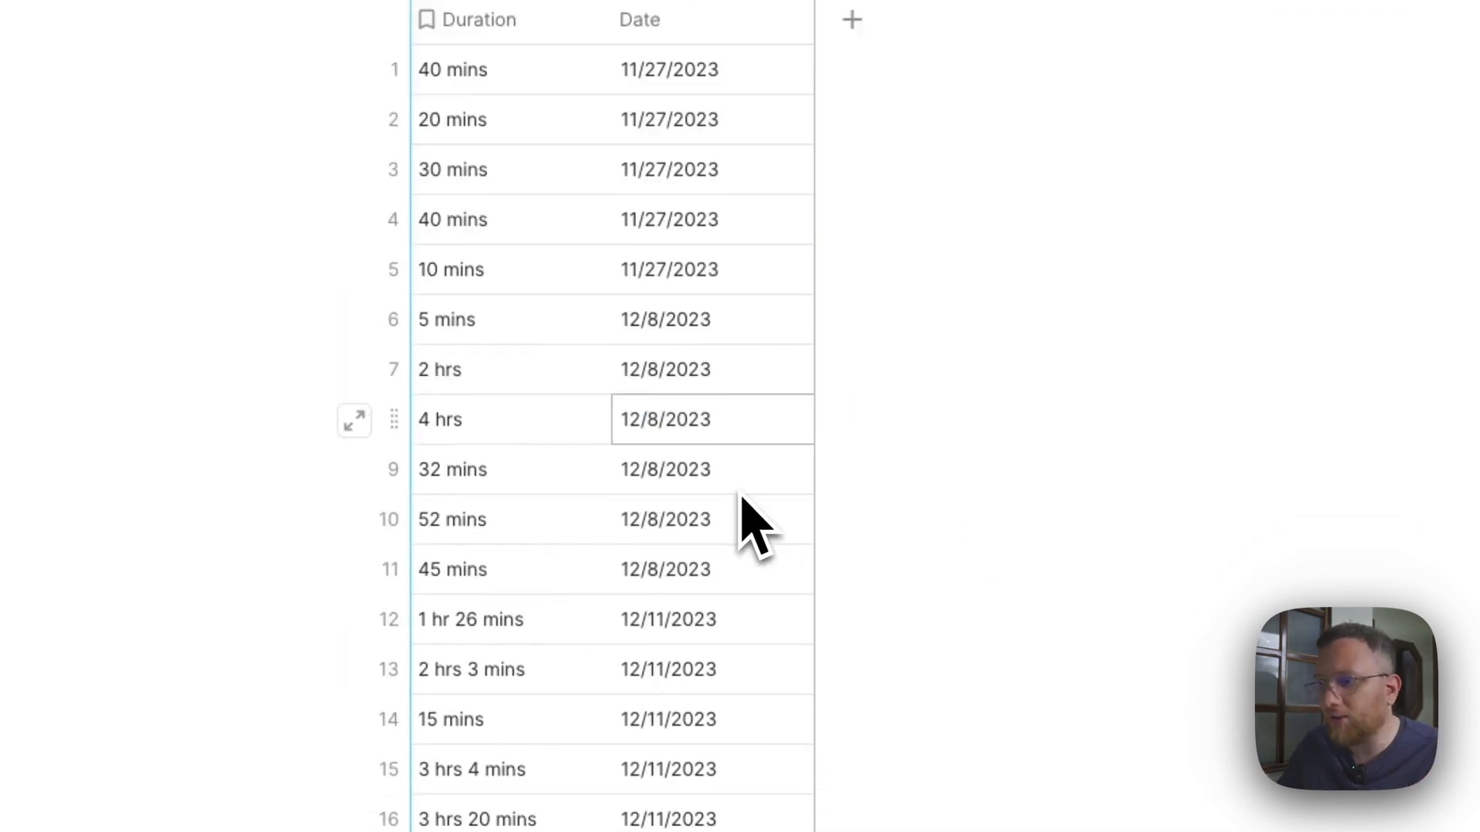
scroll(743, 511, up, 3)
scroll(493, 370, down, 10)
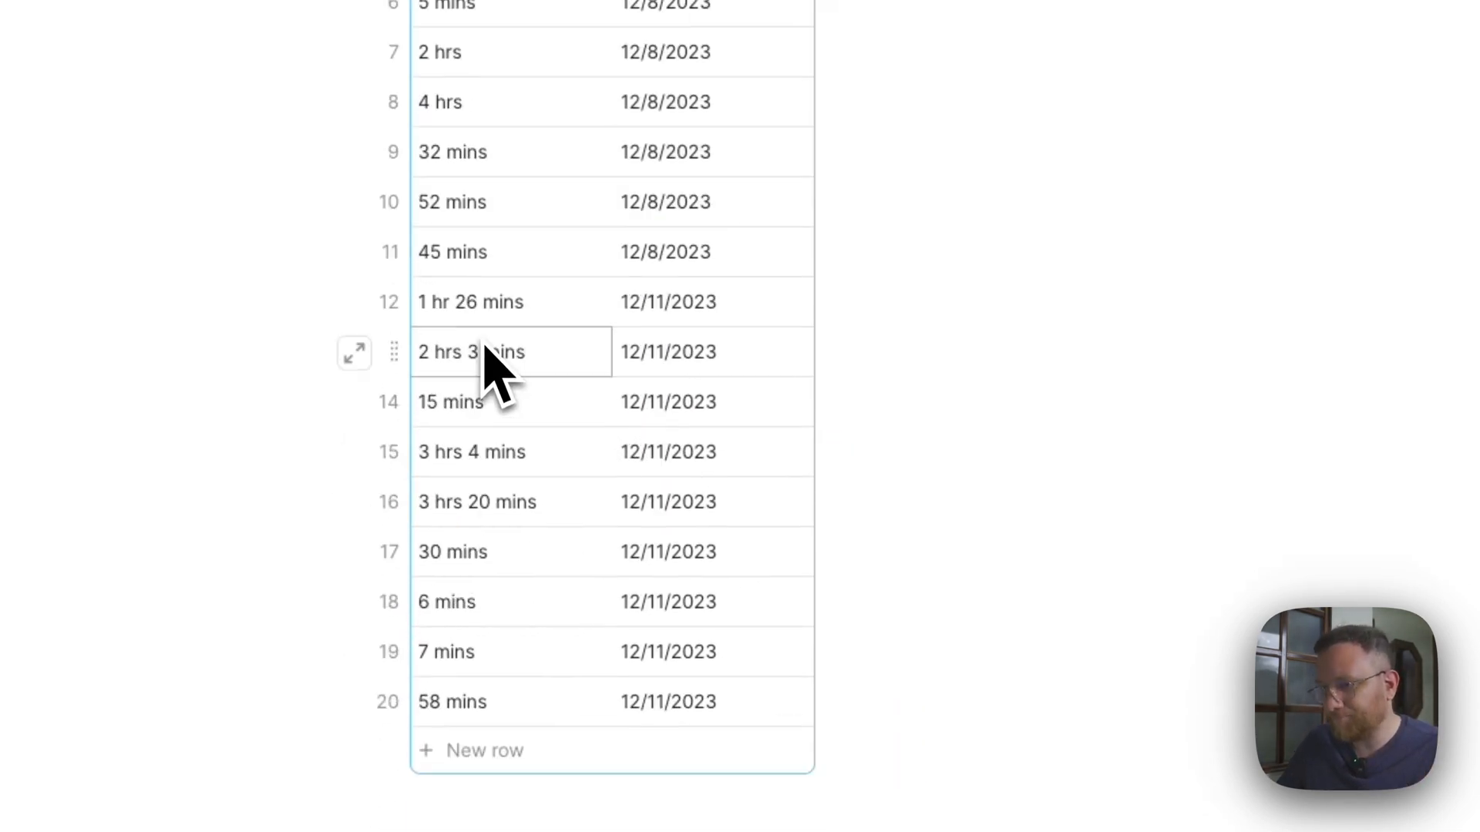
click(428, 379)
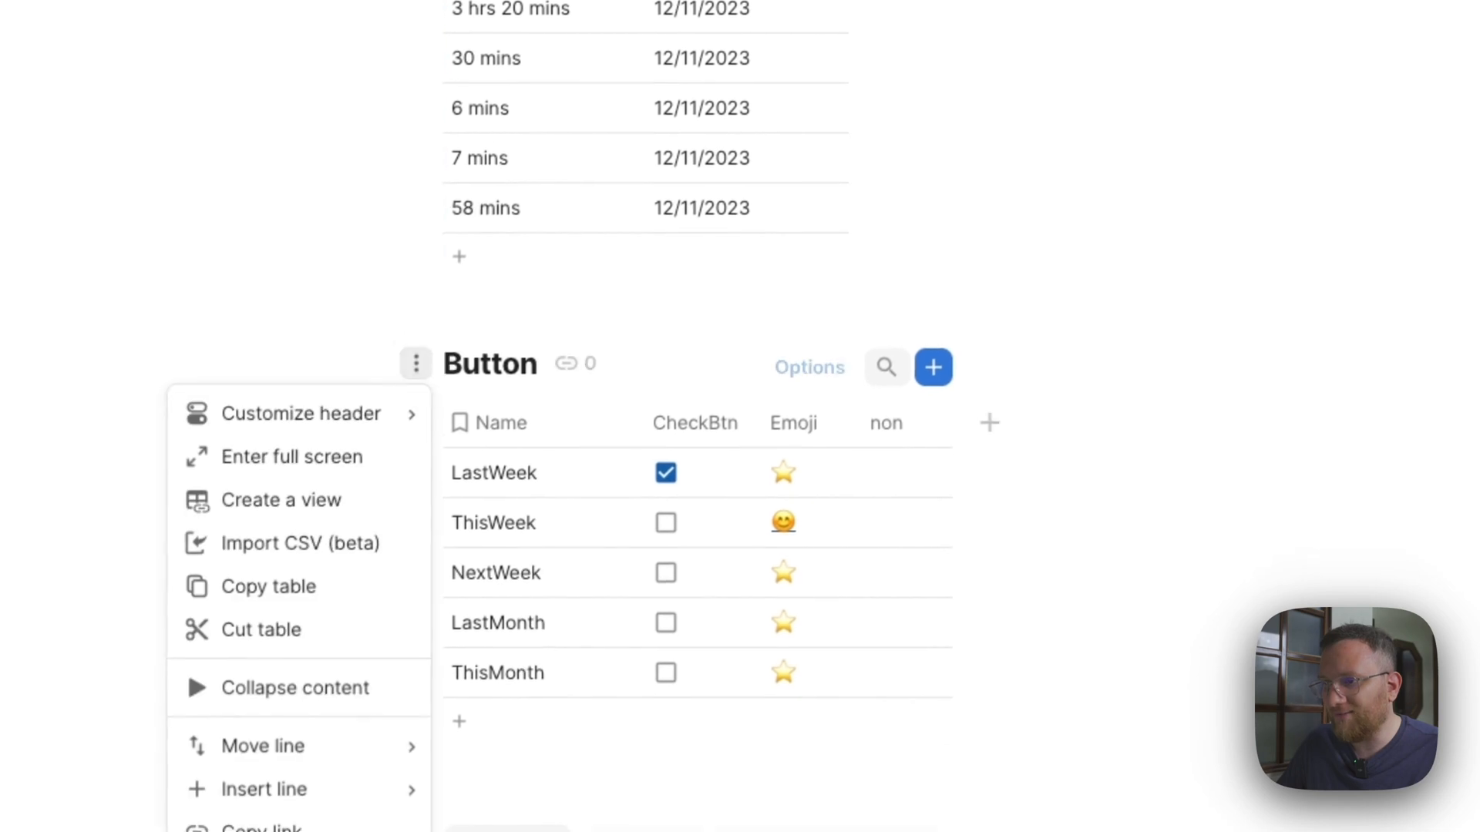
scroll(511, 396, up, 15)
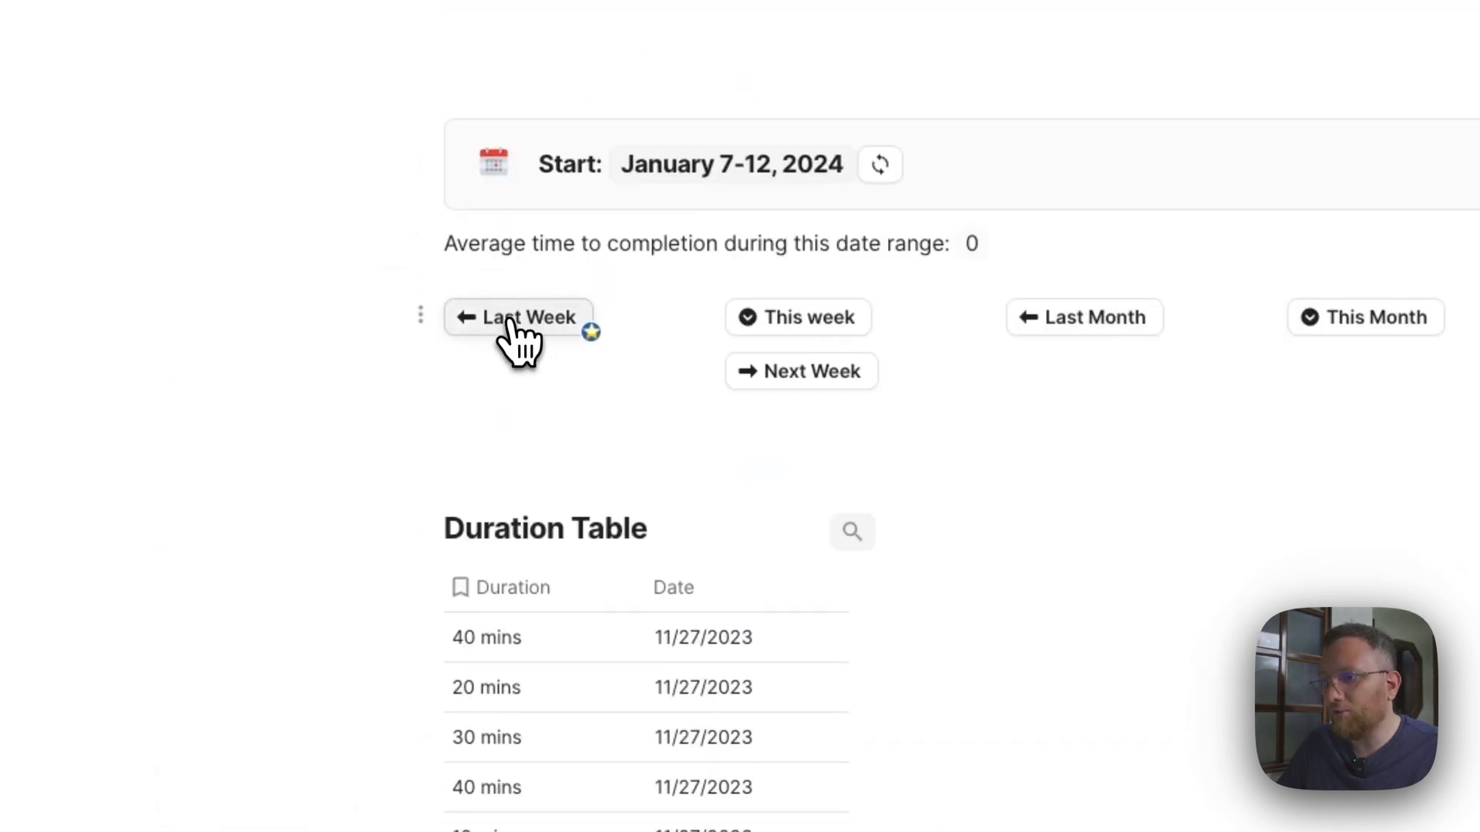
Open the Last Week button's On Click formula in the expanded editor and examine the first ModifyRows filter, Name = "LastWeek".
click(512, 319)
click(621, 484)
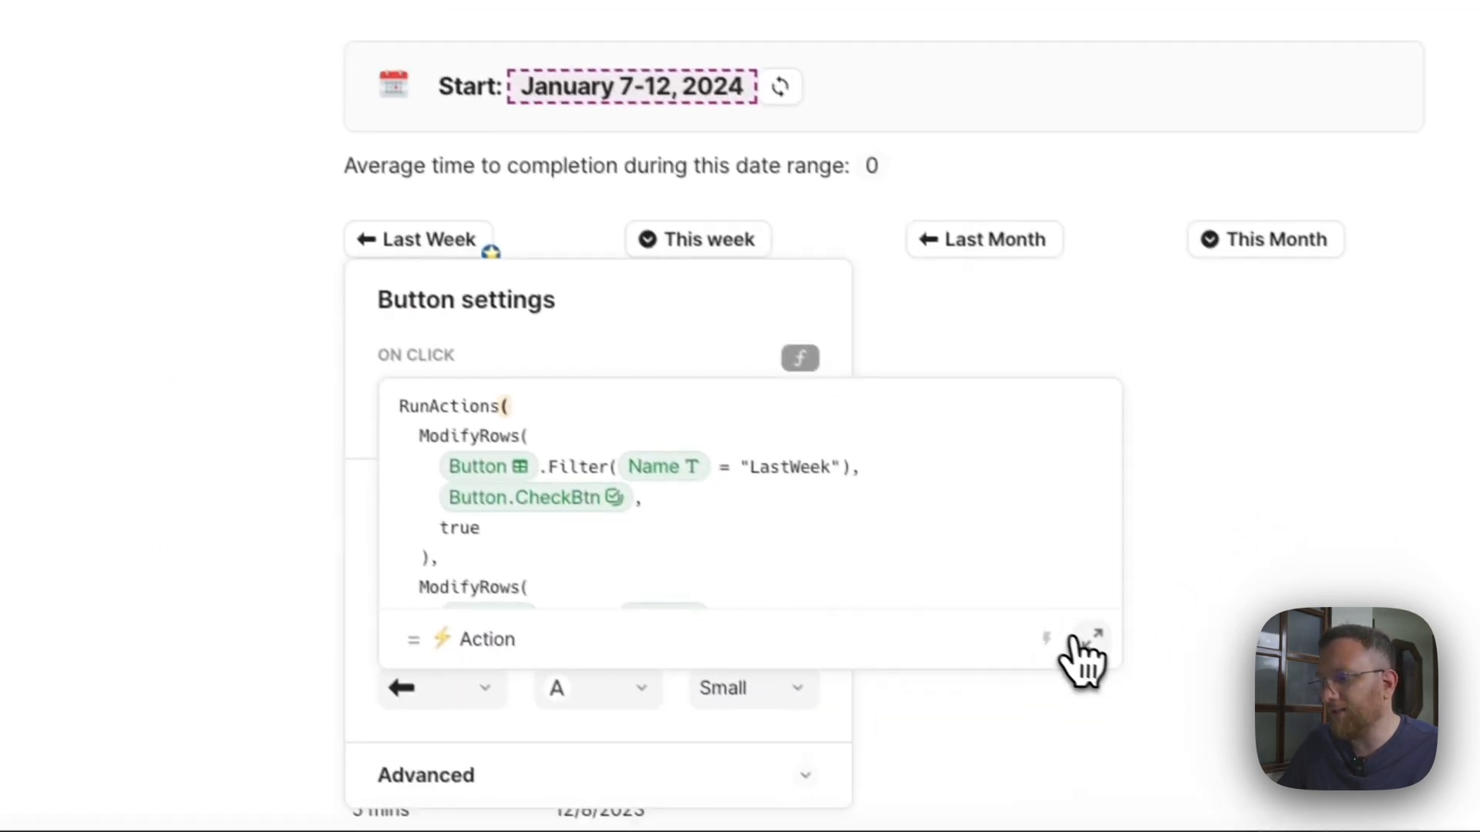
click(1193, 717)
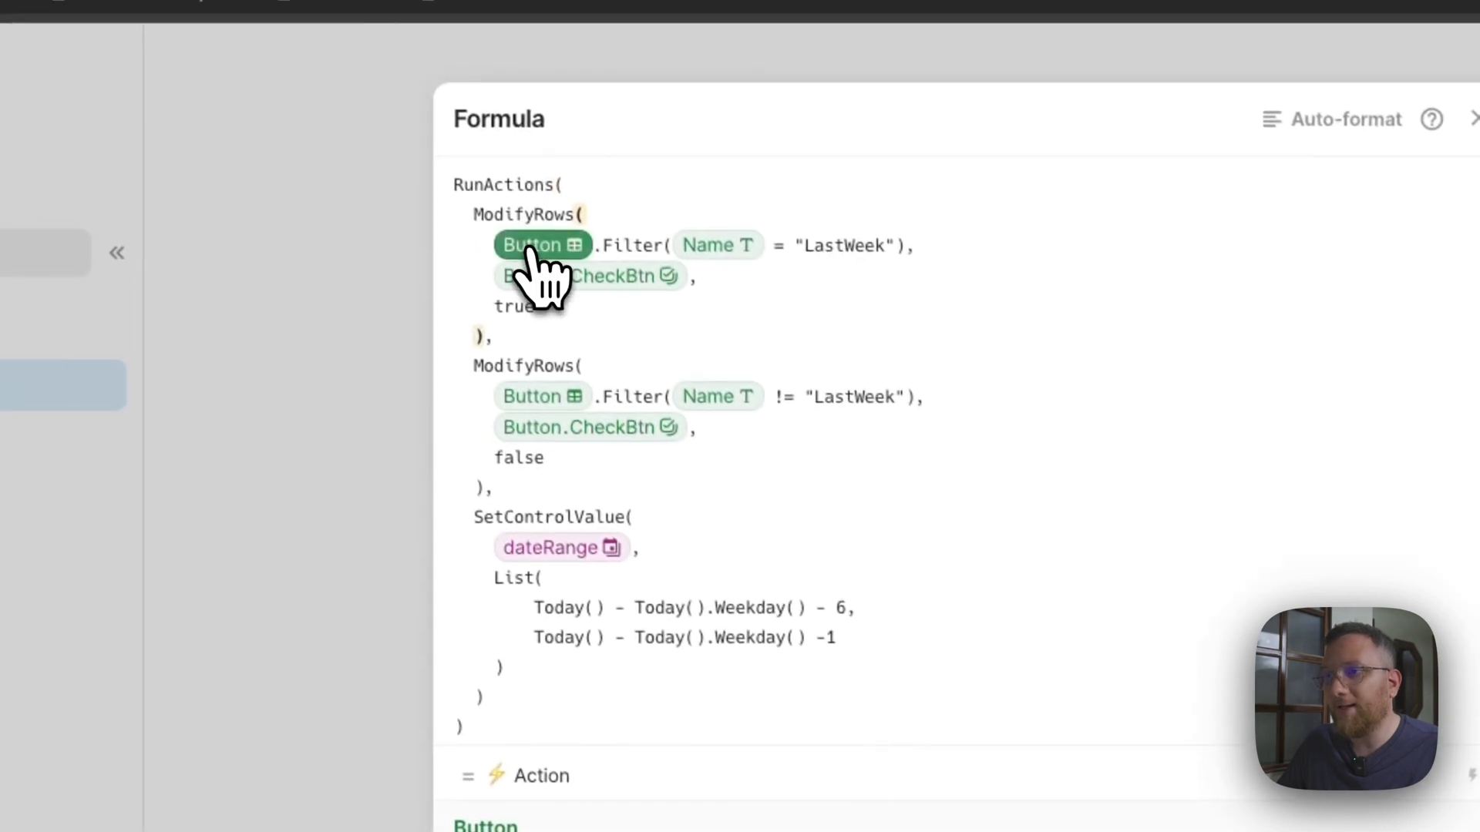
click(627, 245)
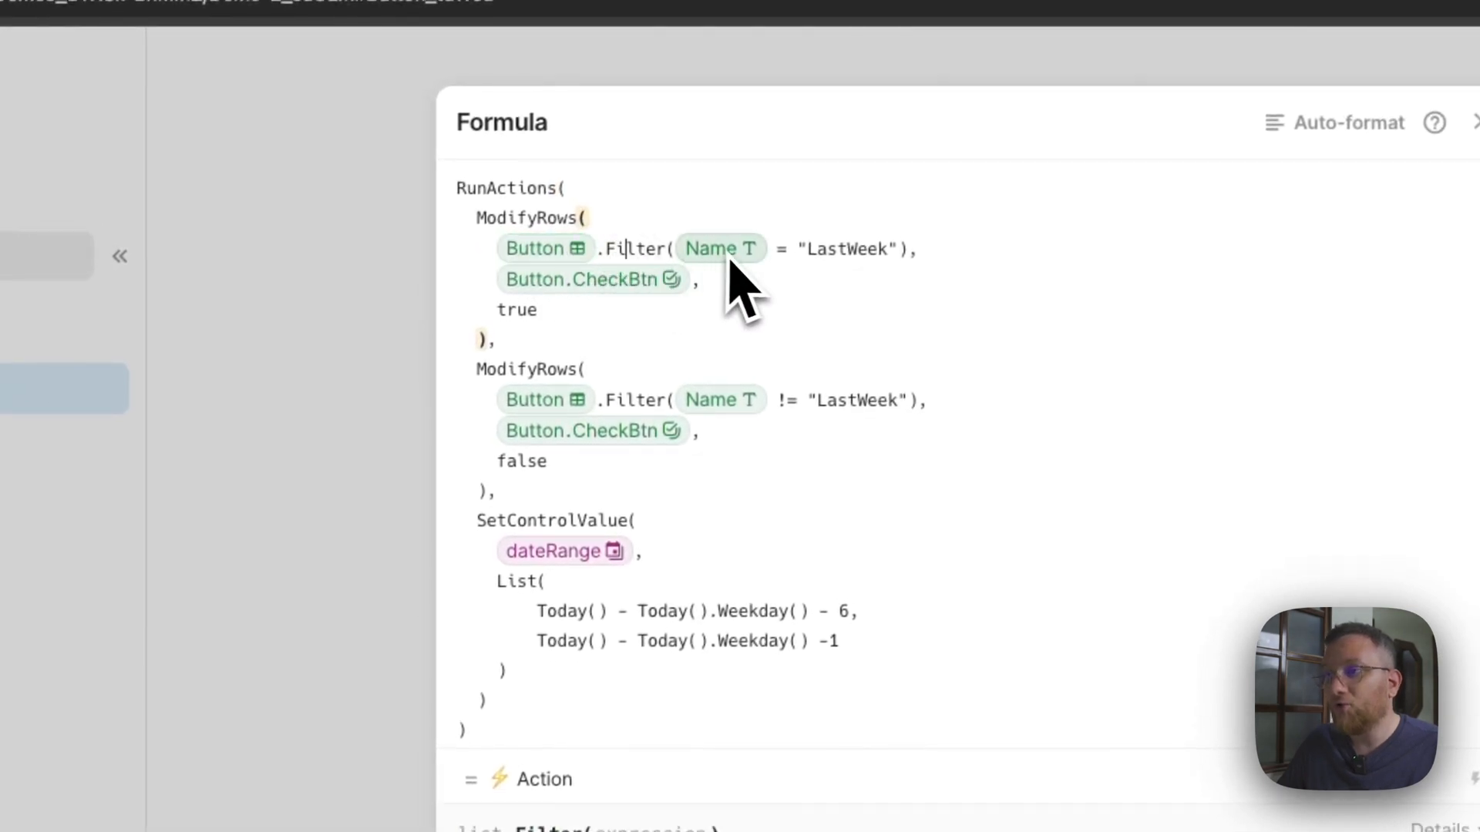
click(782, 255)
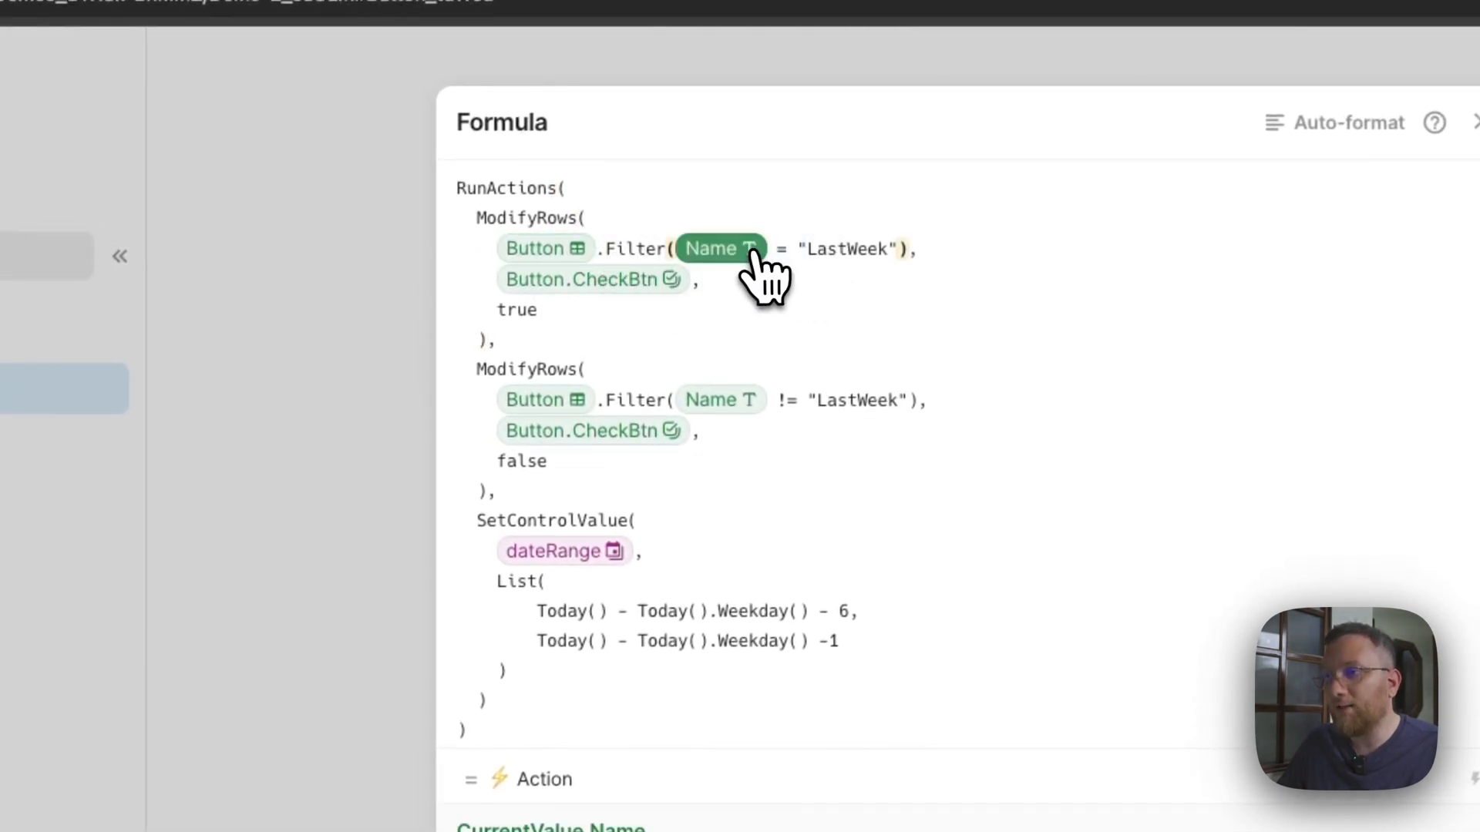
click(831, 254)
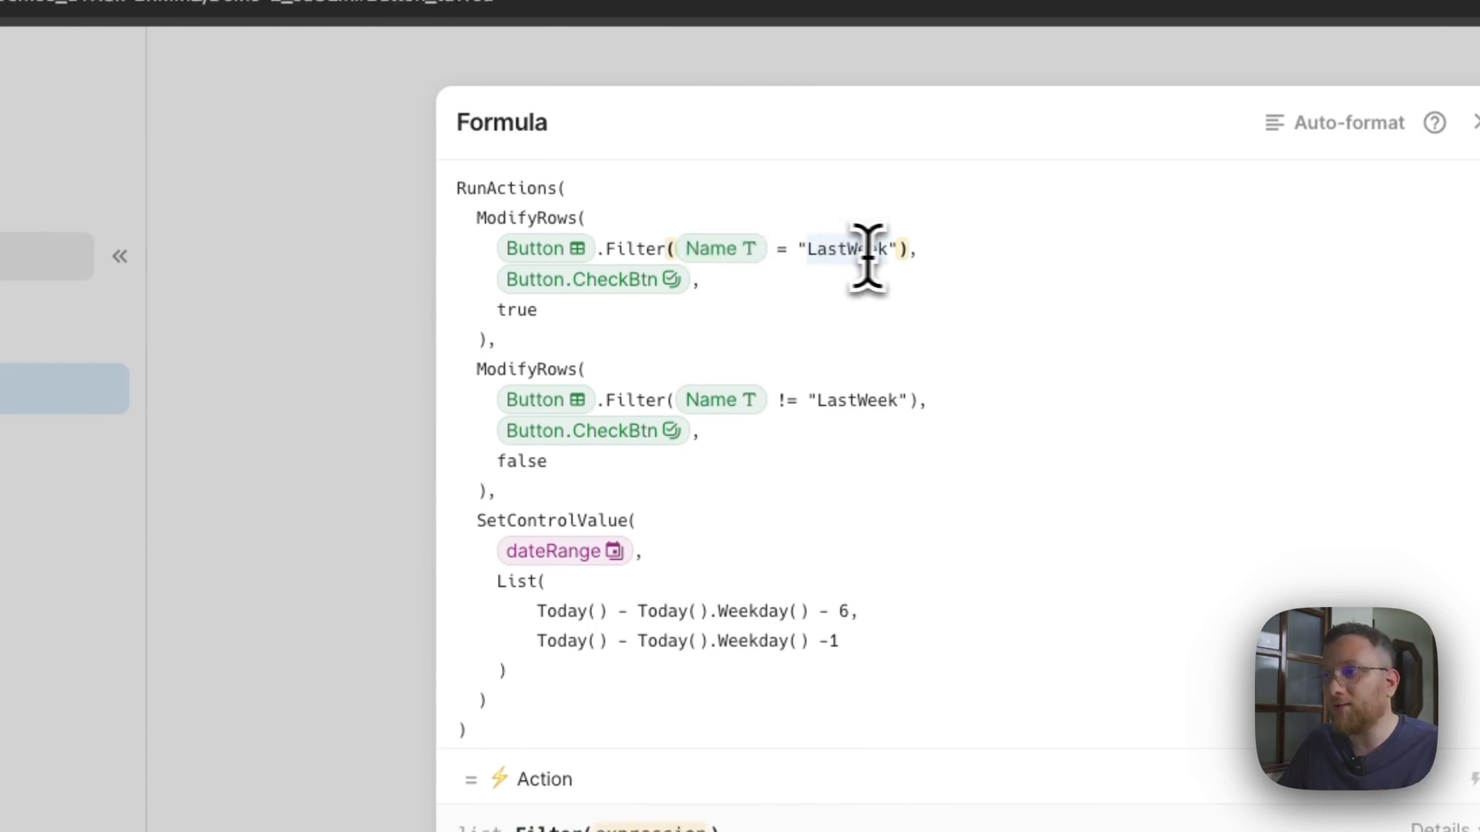
click(928, 258)
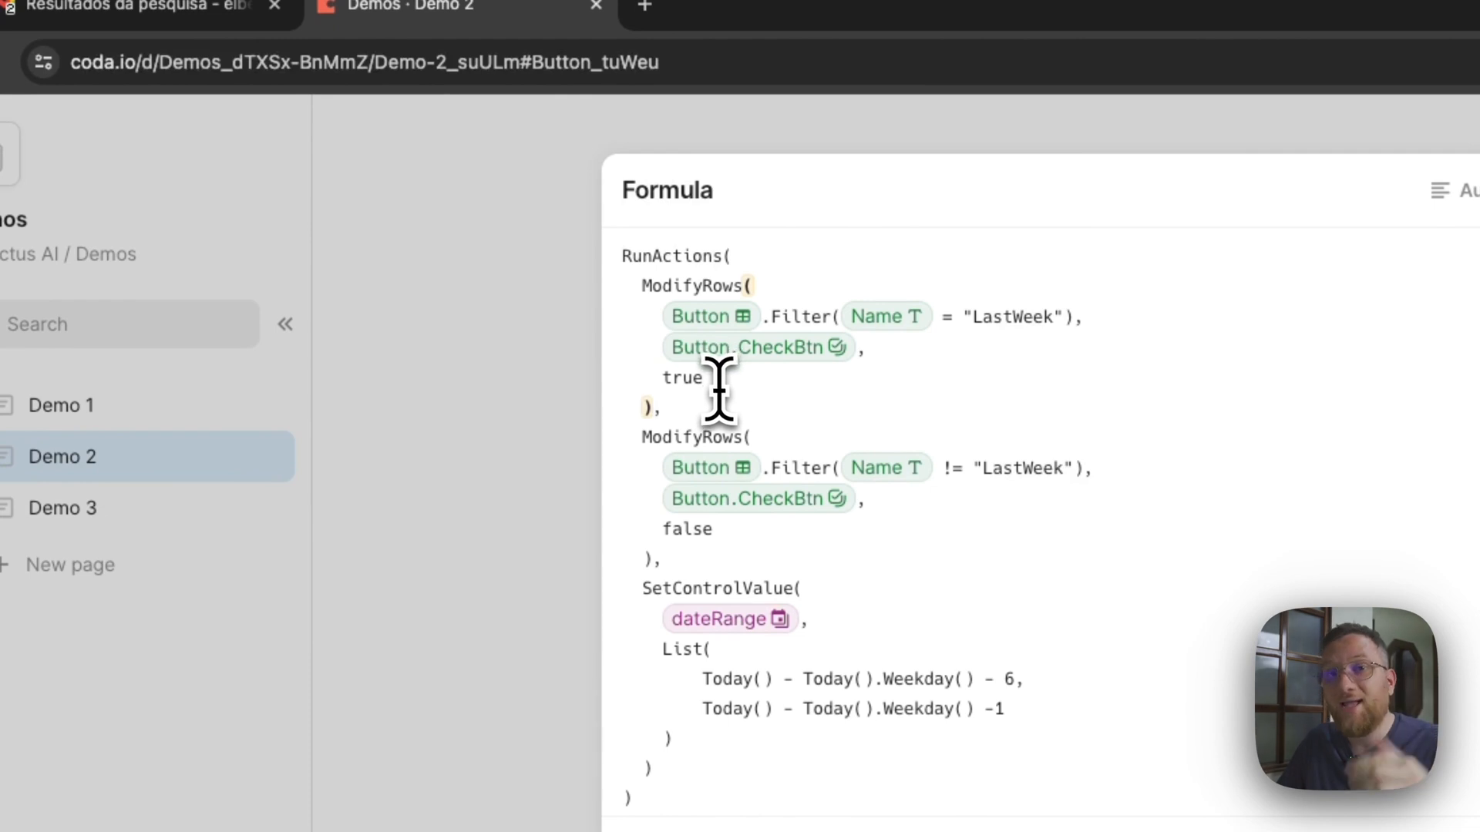
Examine the formula's second ModifyRows action with the Name != "LastWeek" filter and the SetControlValue action for dateRange.
double_click(701, 439)
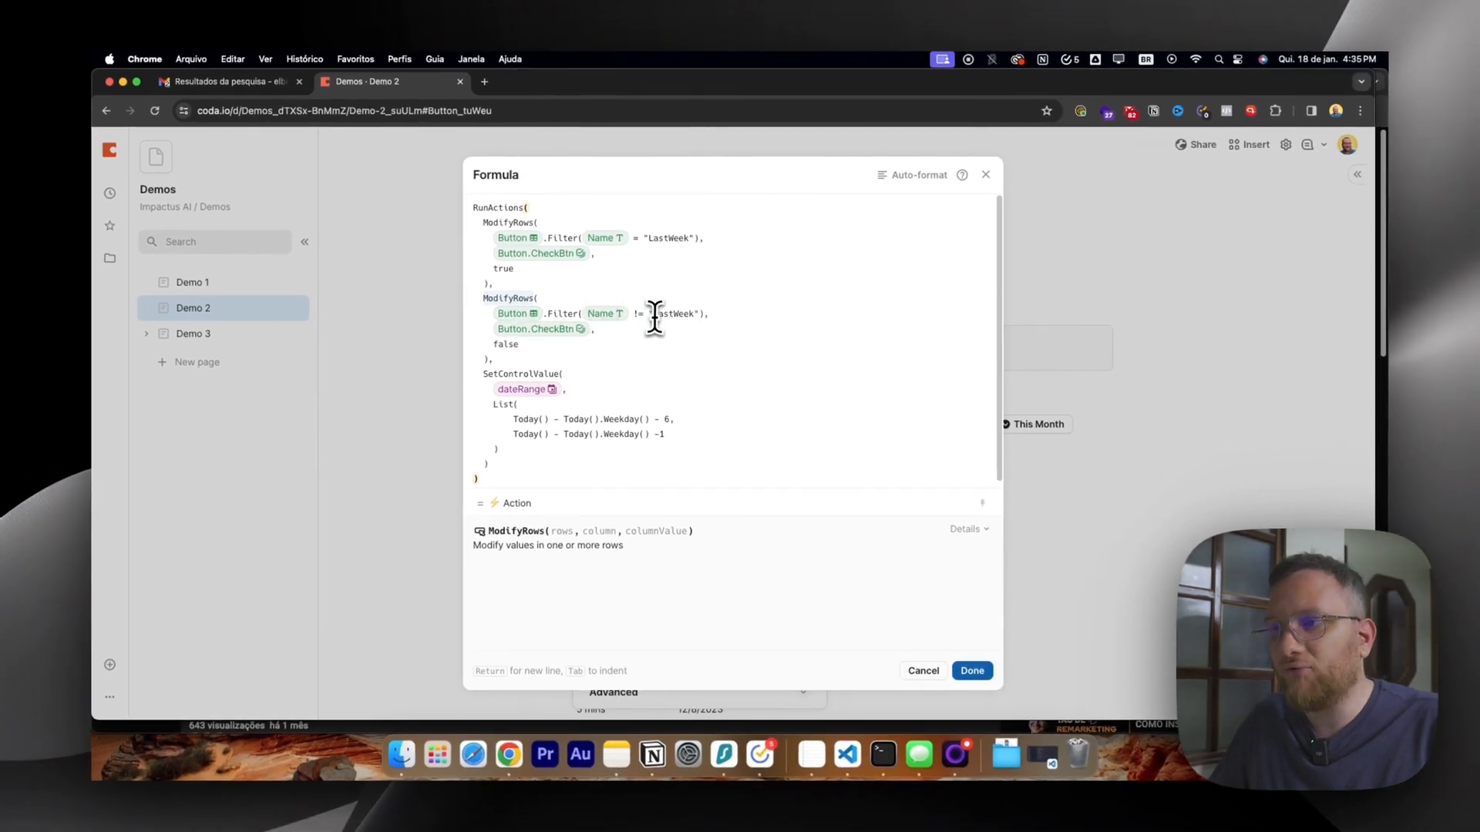
click(654, 316)
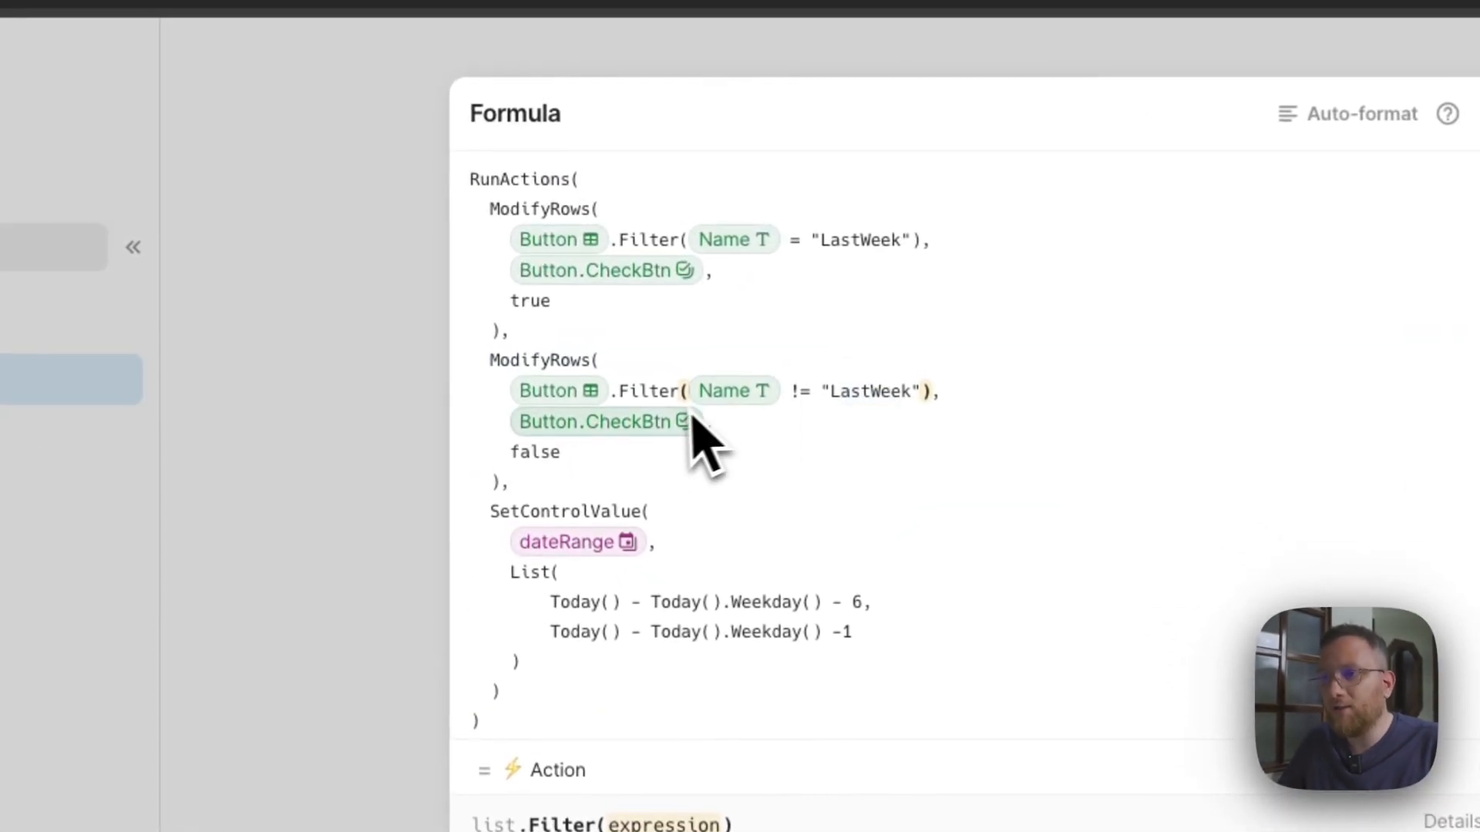
double_click(552, 452)
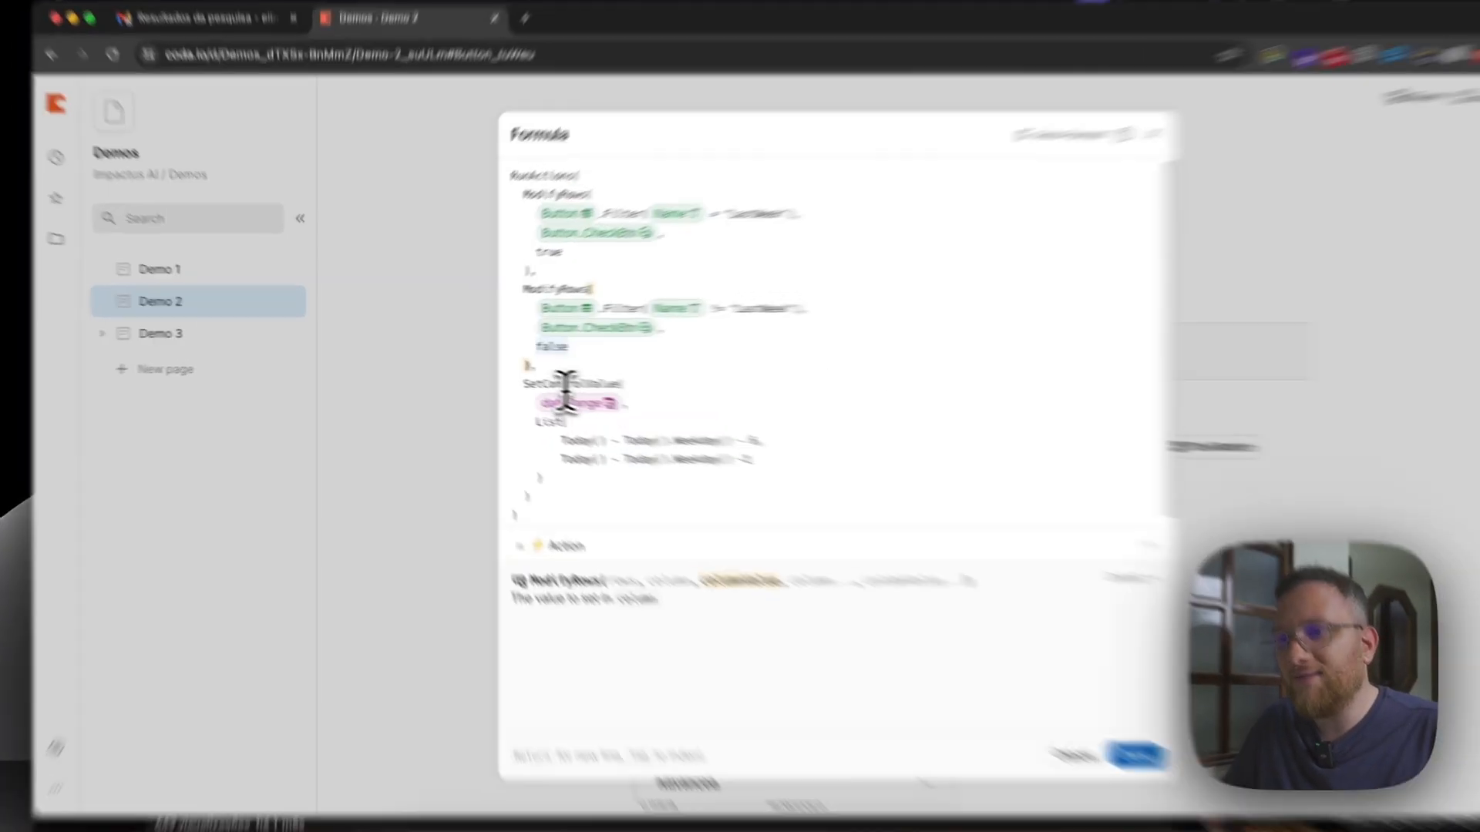
click(517, 376)
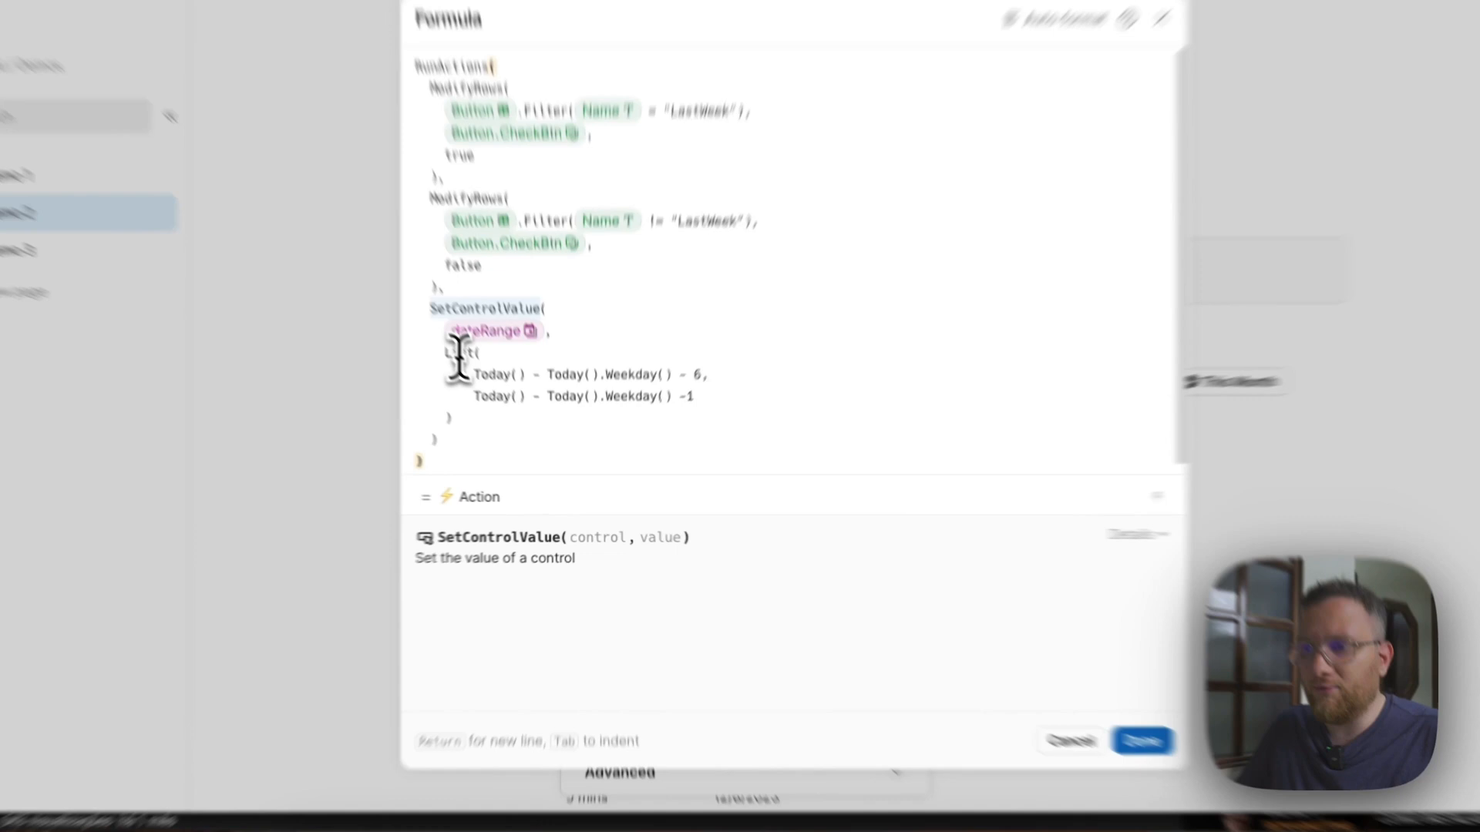
Examine the List function's start and end date expressions inside SetControlValue, including their Weekday() parts.
click(503, 407)
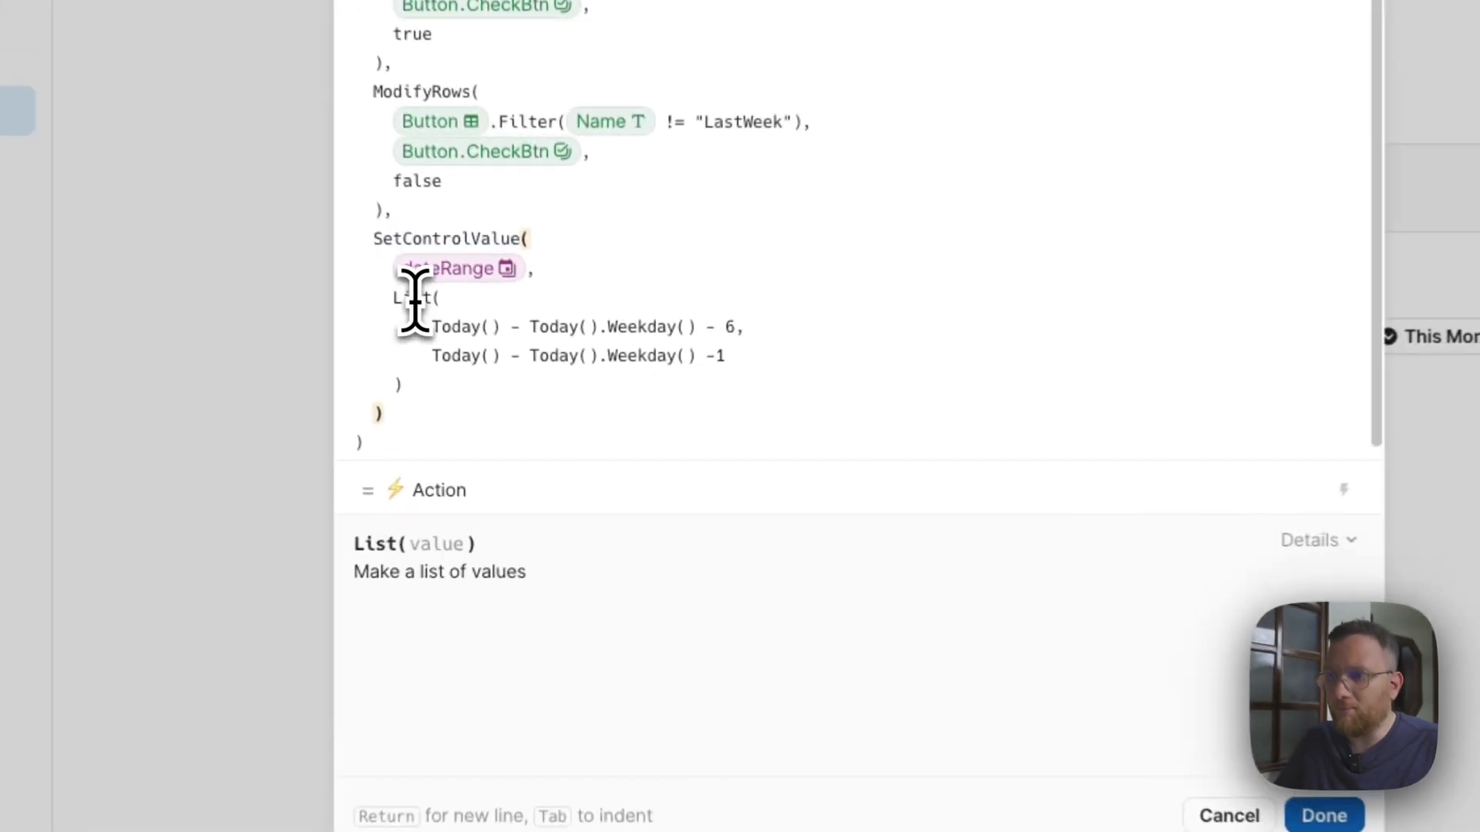
click(514, 422)
drag(429, 328, 533, 333)
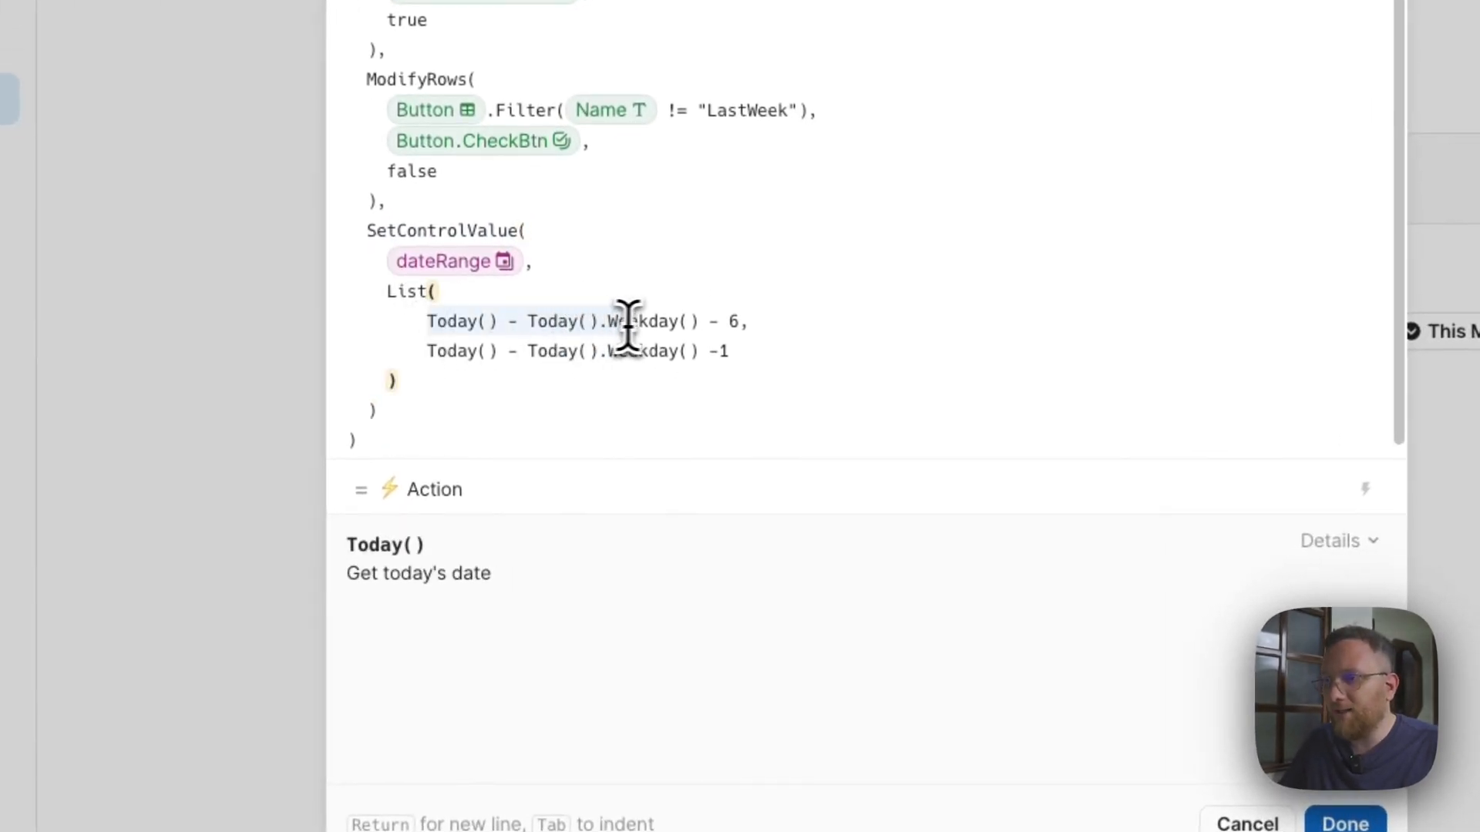
drag(628, 328, 753, 333)
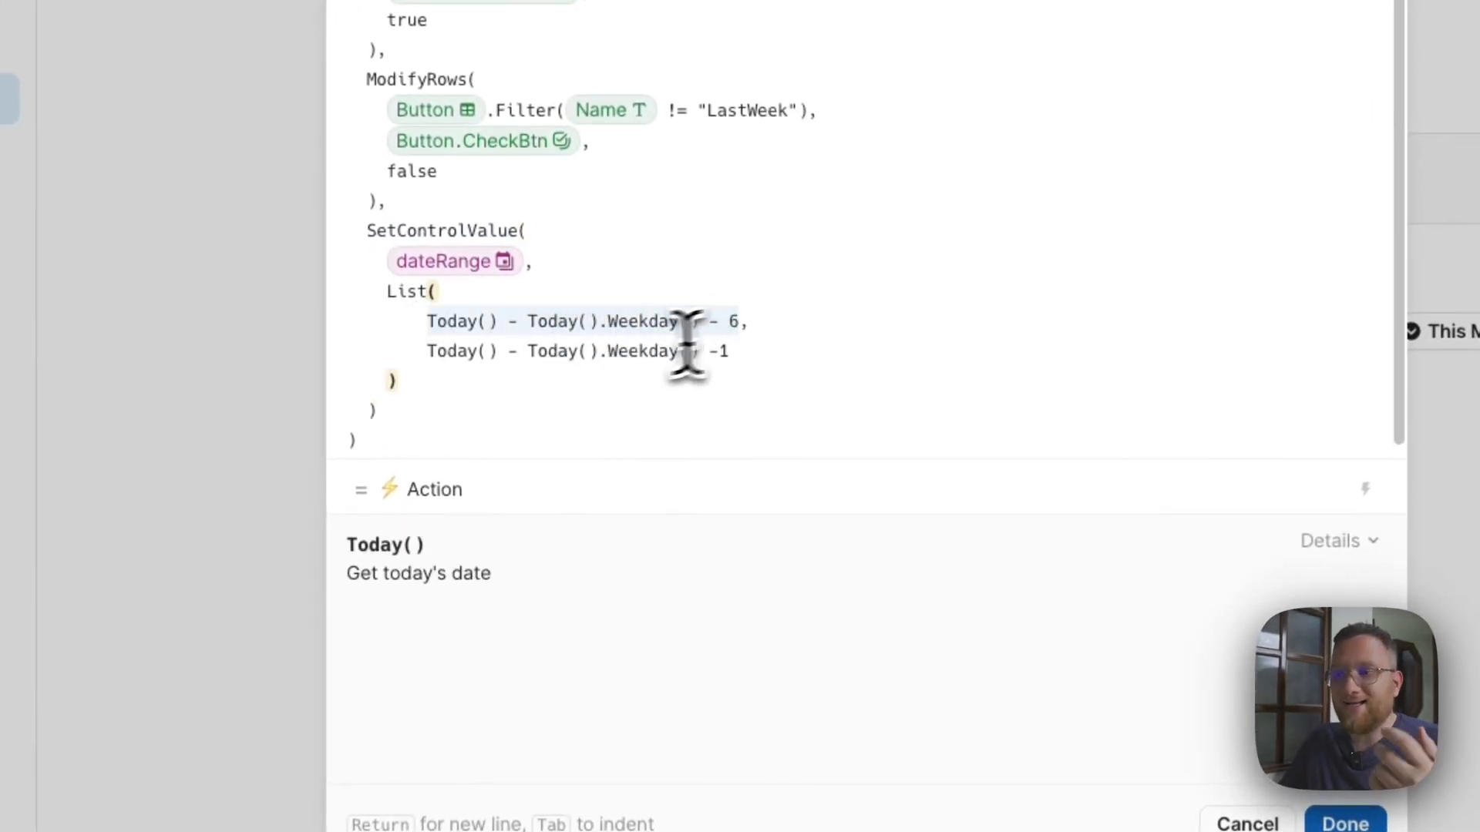
click(505, 370)
click(669, 354)
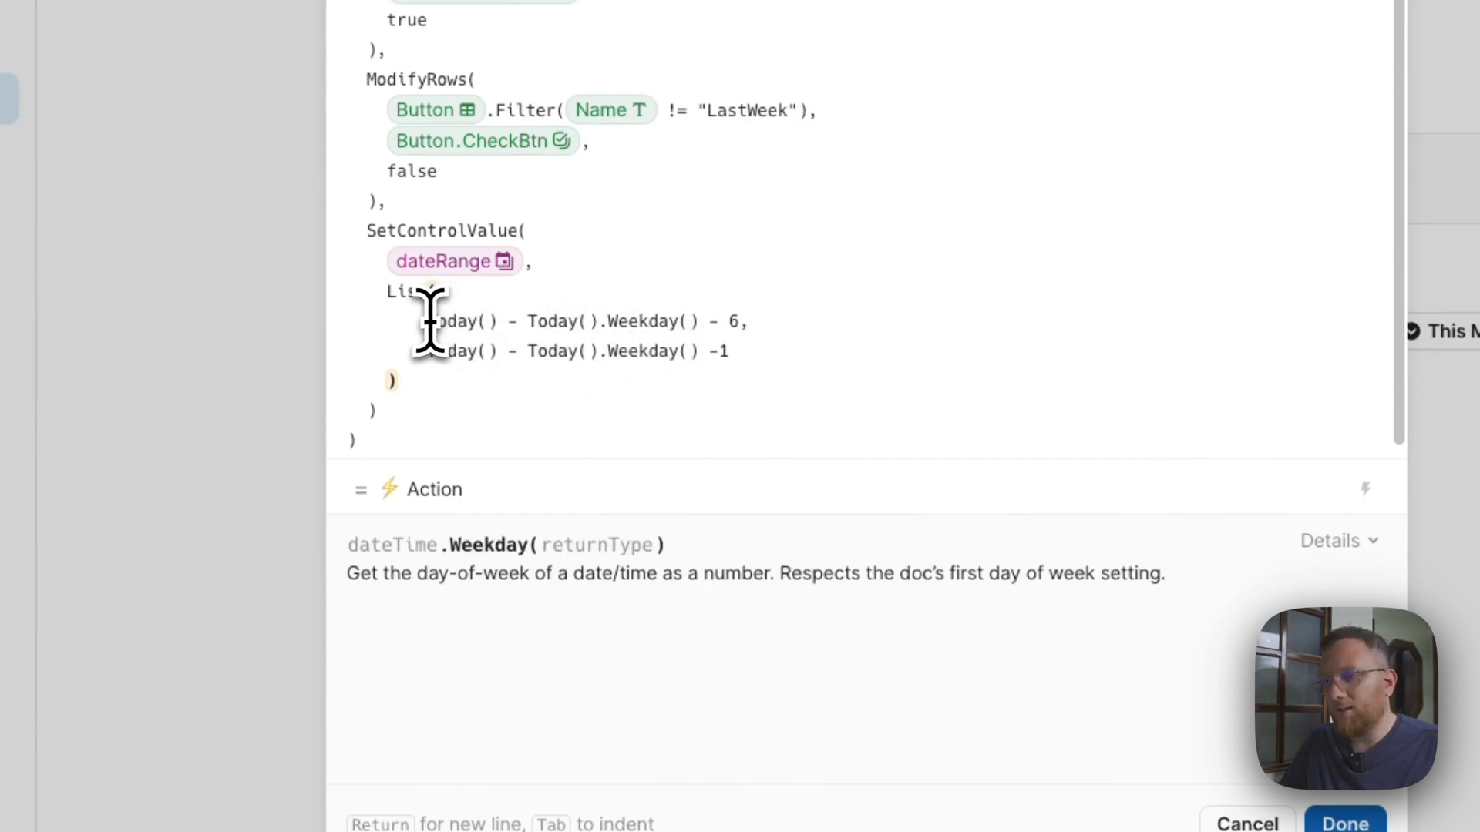
Copy the start date expression, cancel the formula editor, and insert Today() - Today().Weekday() - 6 as a formula under the Demo 2 title.
drag(429, 320, 747, 326)
key(super+c)
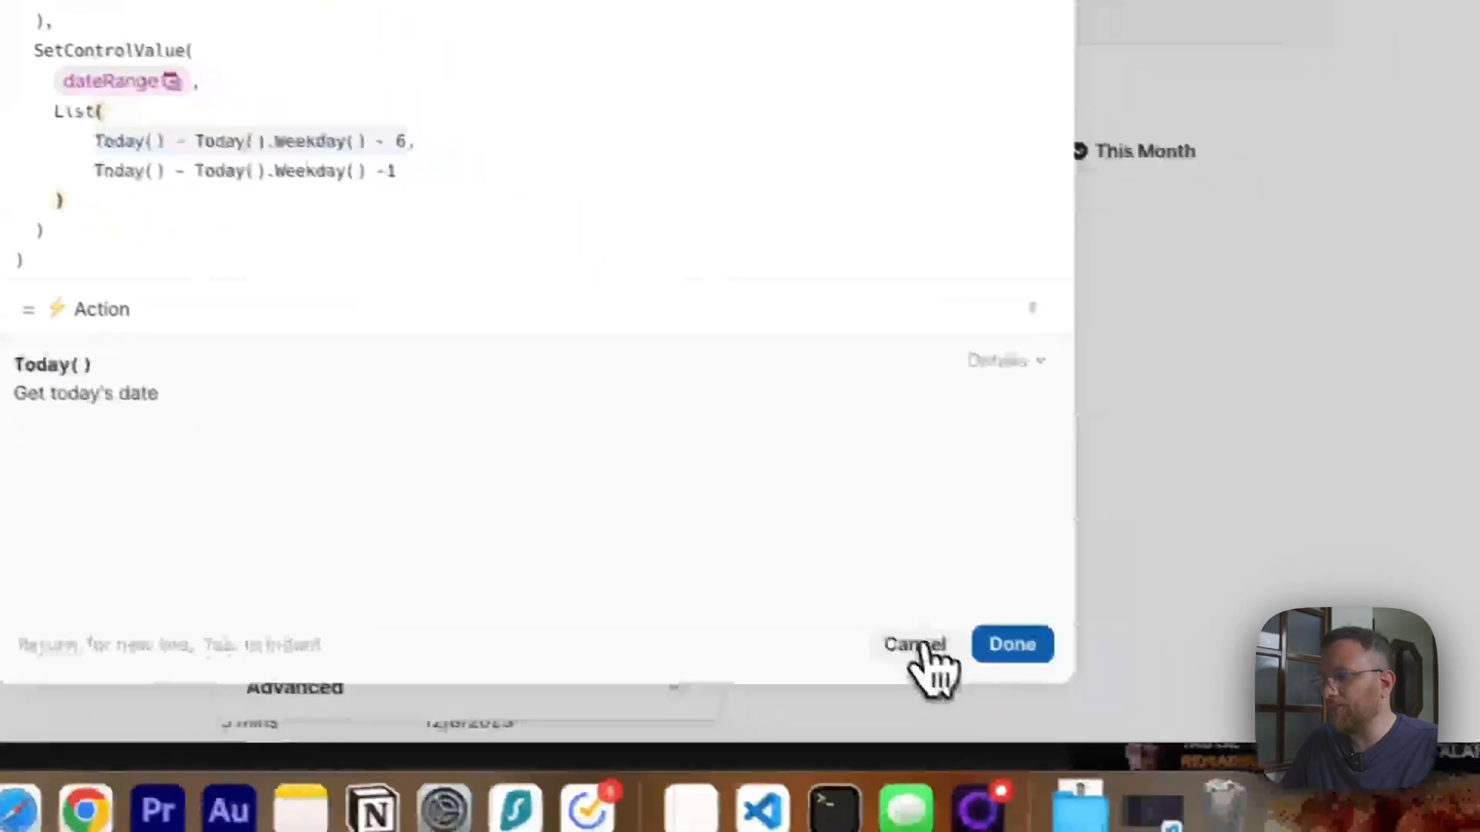
click(1252, 823)
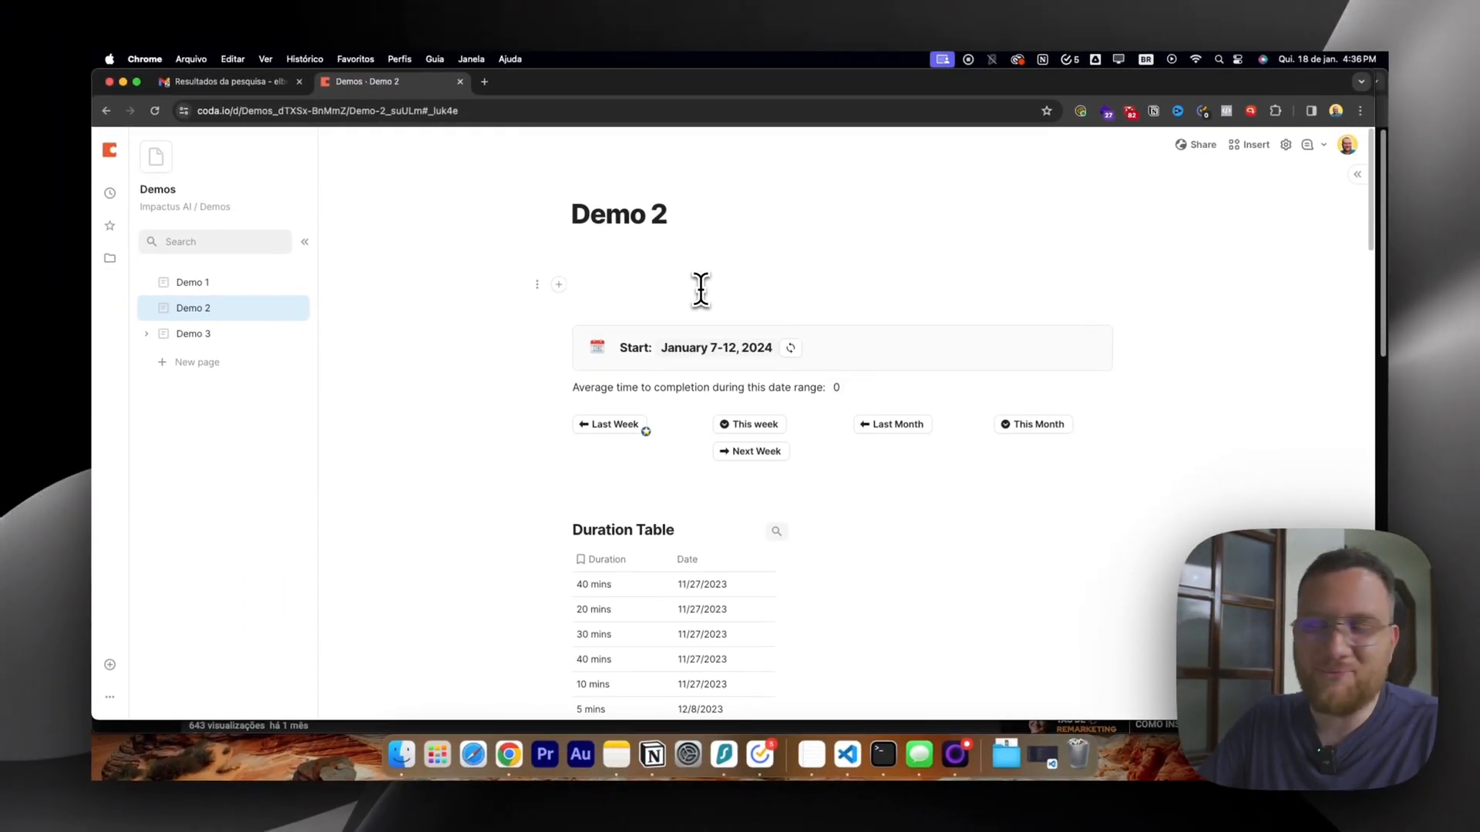
key(equal)
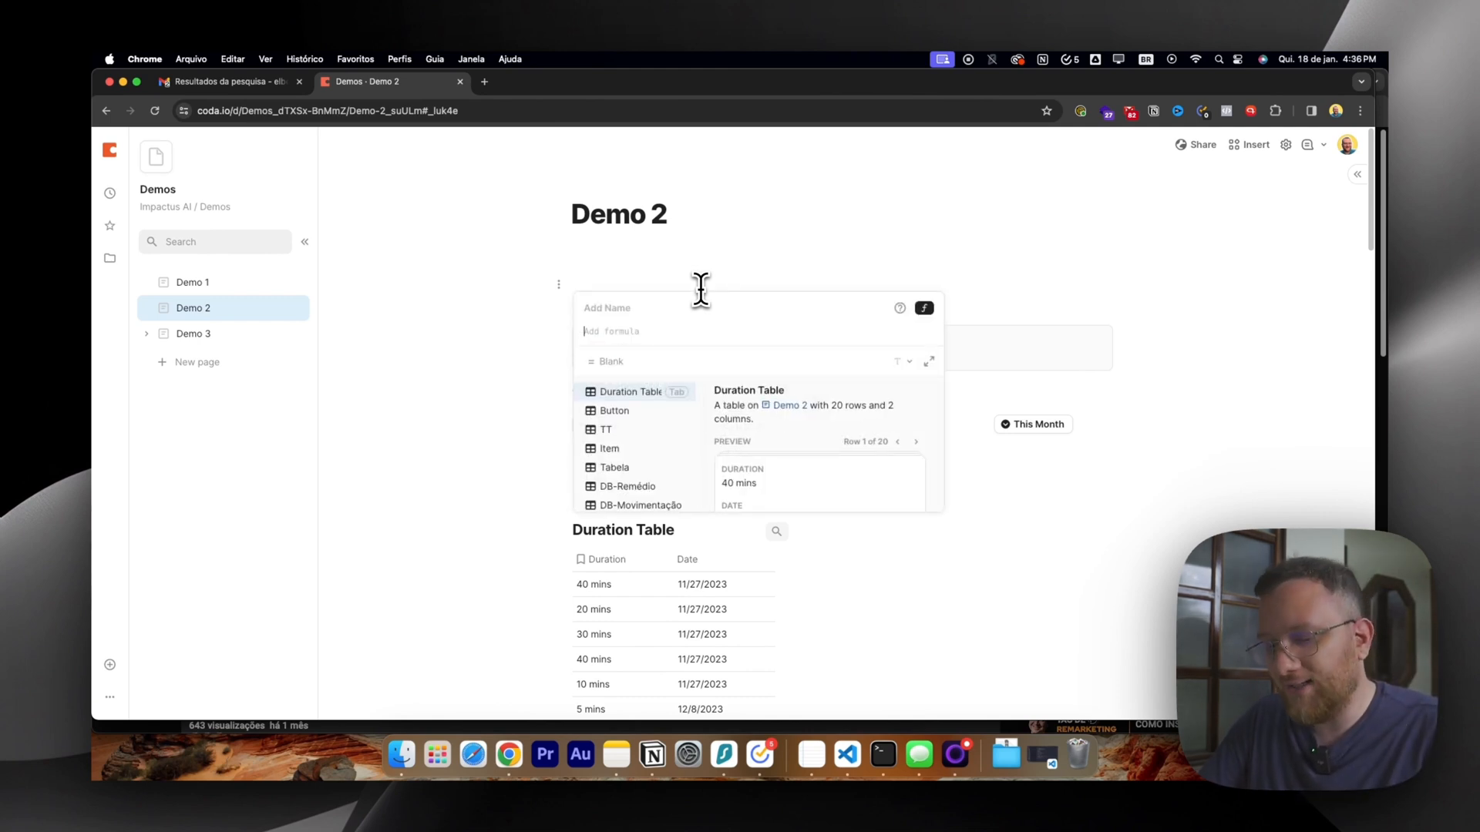
key(super+v)
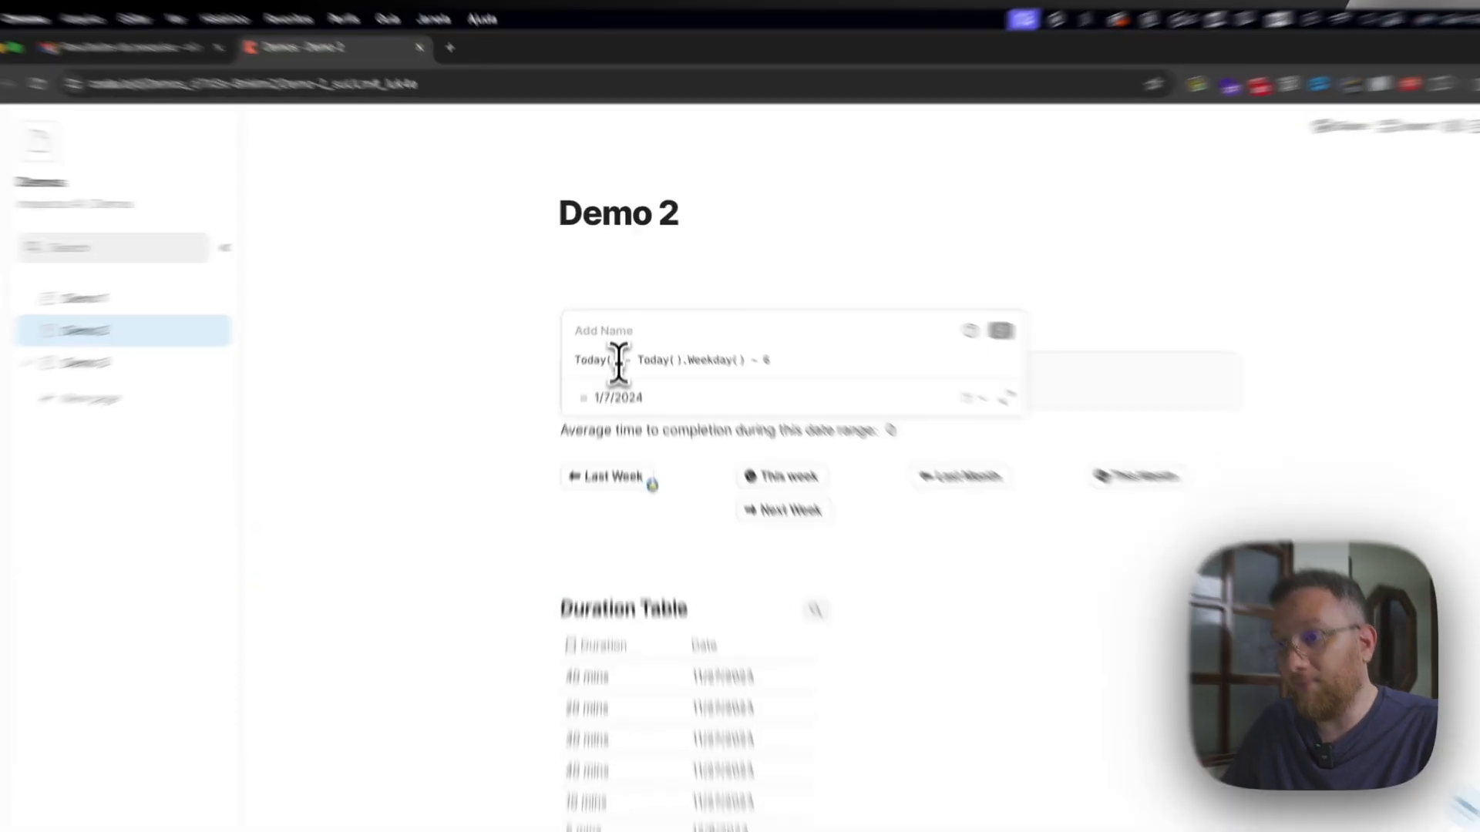
Try the page formula with only Today() and undo the deletion of the remaining expression.
drag(620, 333, 590, 332)
drag(624, 445, 922, 446)
key(BackSpace)
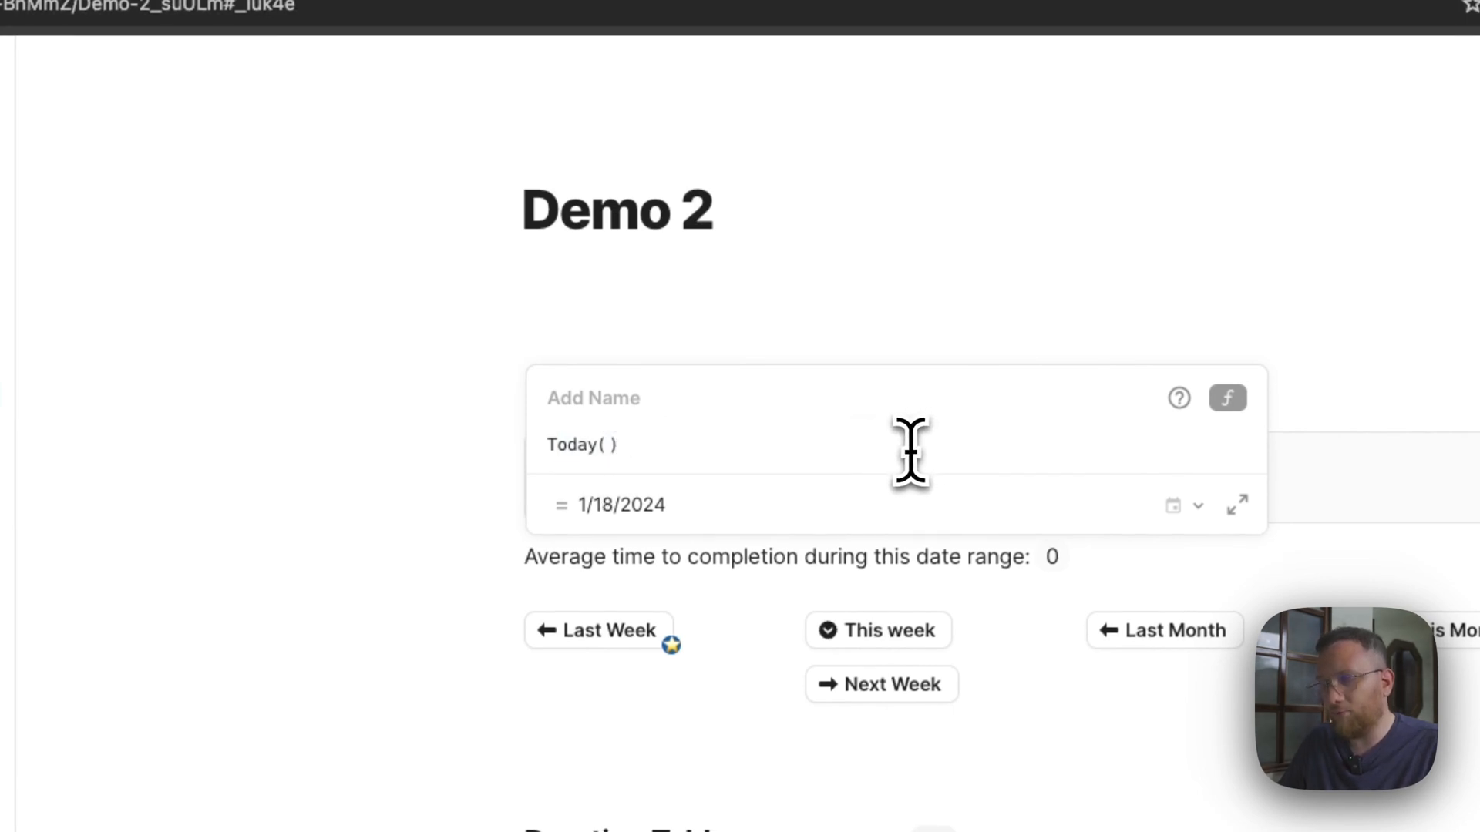
drag(646, 448, 583, 441)
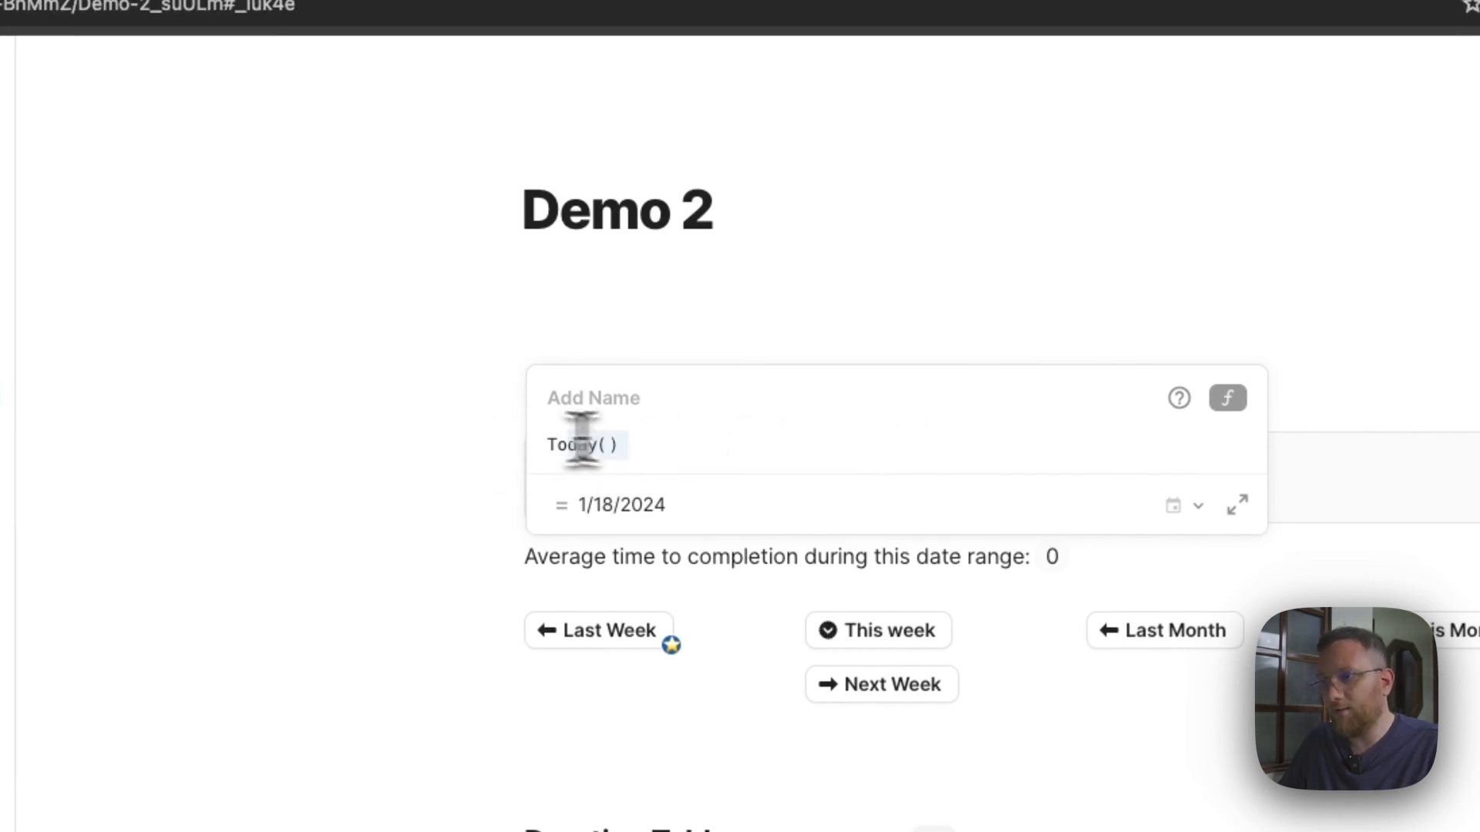
key(ctrl+z)
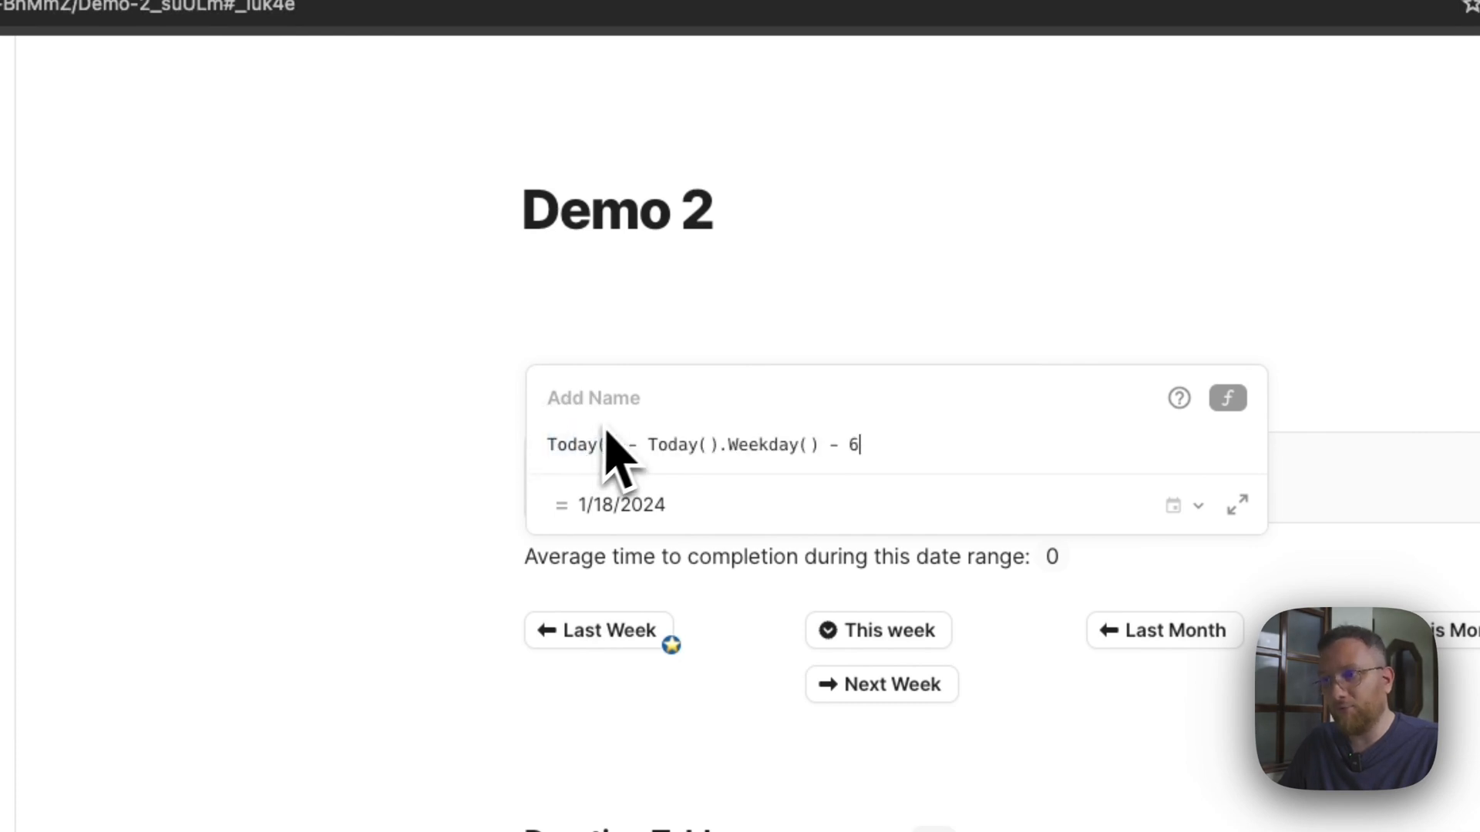
Try the page formula with only Today().Weekday() and restore the full Today() - Today().Weekday() - 6 expression.
drag(651, 445, 570, 445)
key(BackSpace)
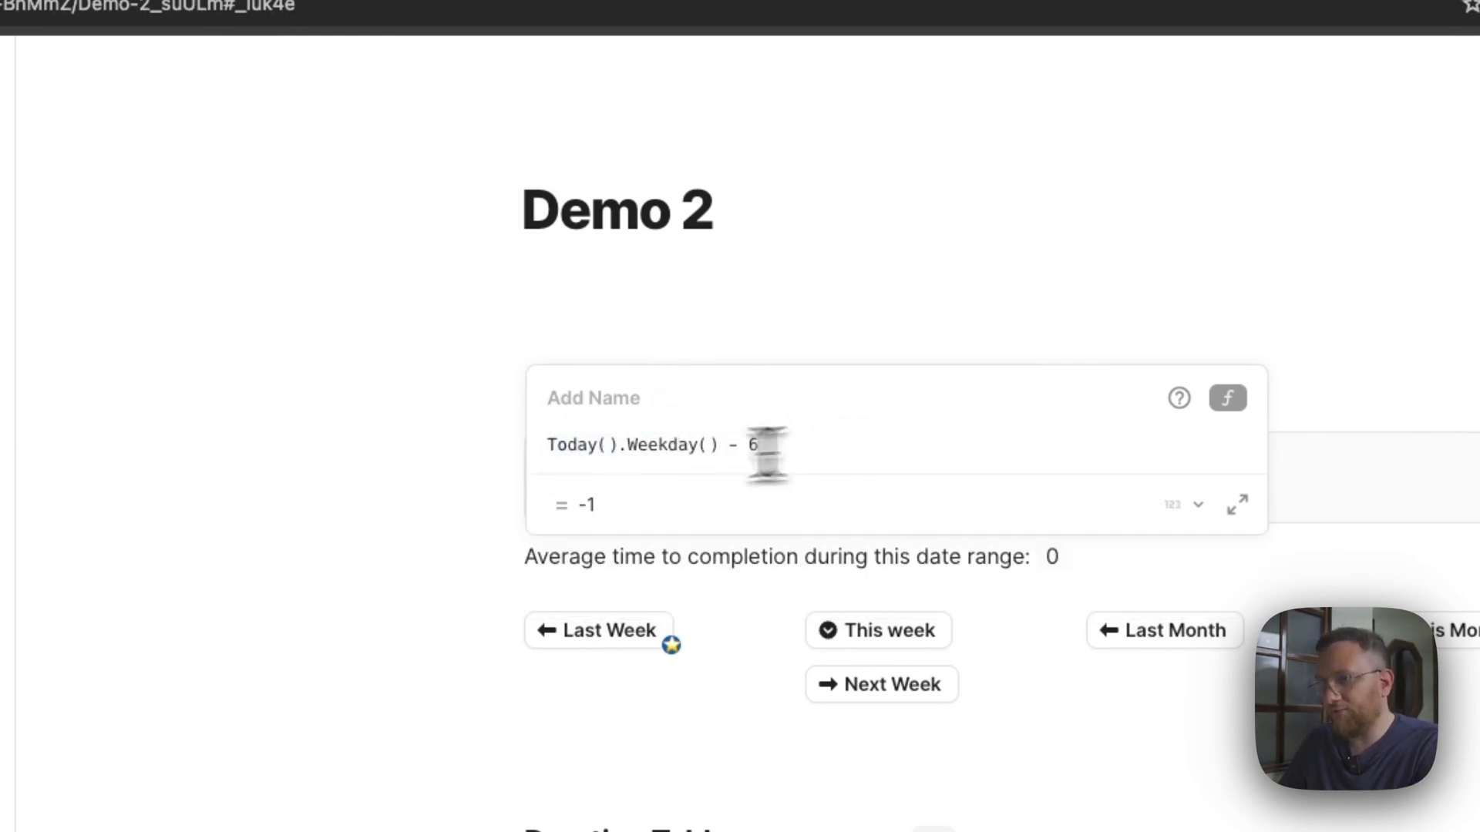
drag(761, 446, 717, 446)
key(BackSpace)
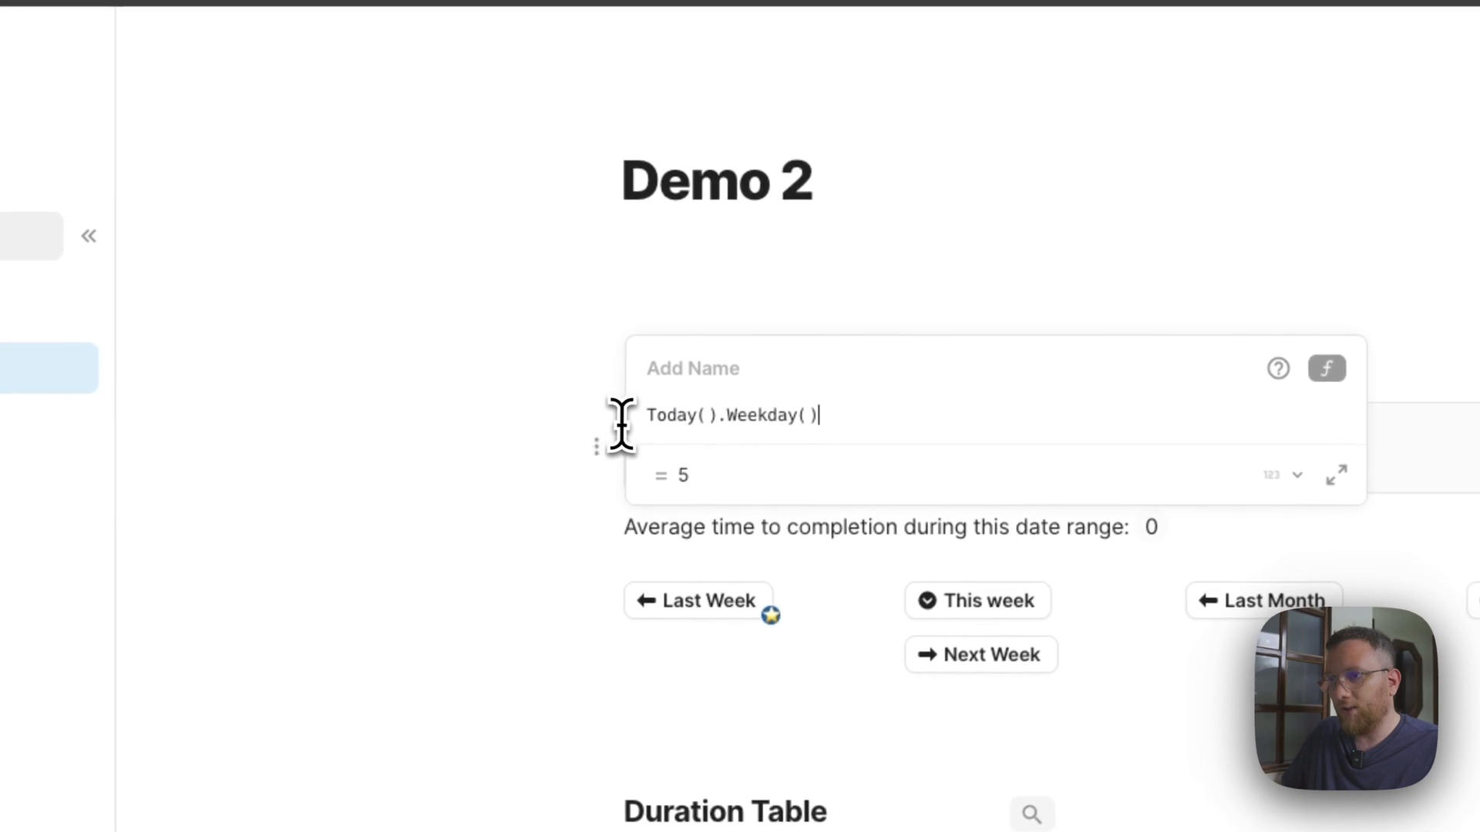
key(ctrl+a)
text(Today() - Today().Weekday() - 6)
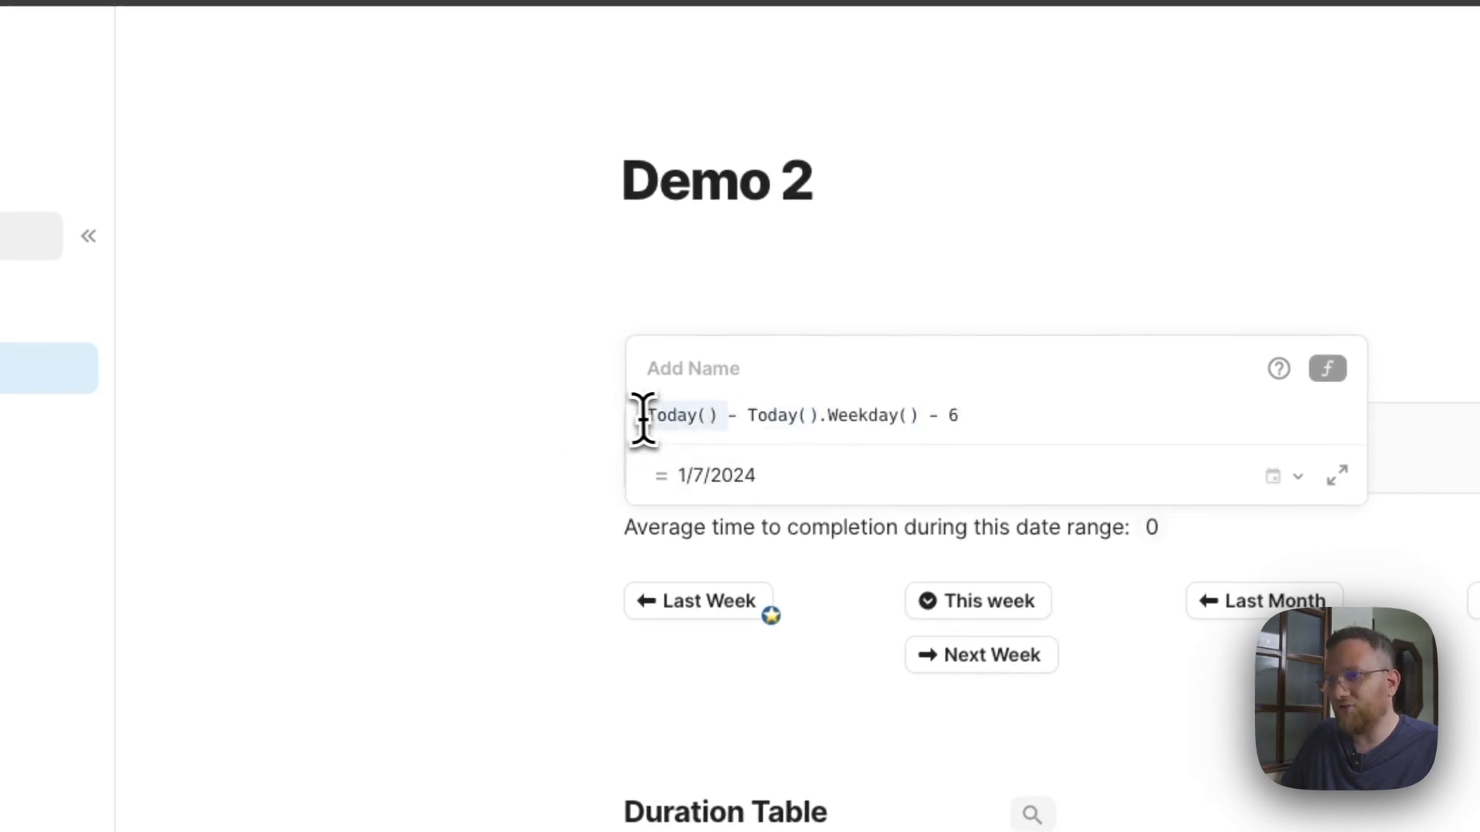
Check the parts of the restored date expression and keep the formula on the line under the Demo 2 title.
click(757, 417)
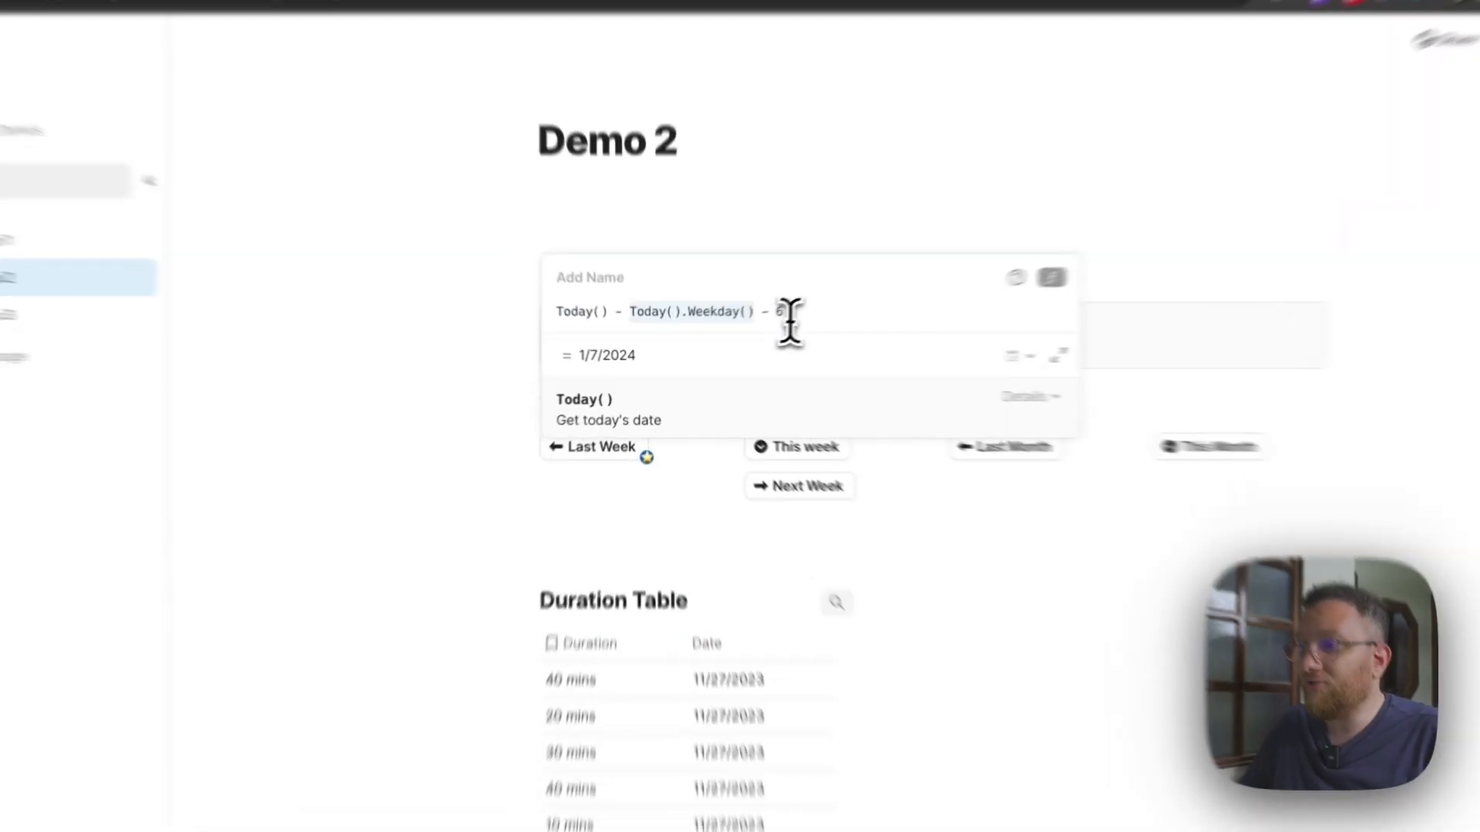
drag(742, 334, 724, 332)
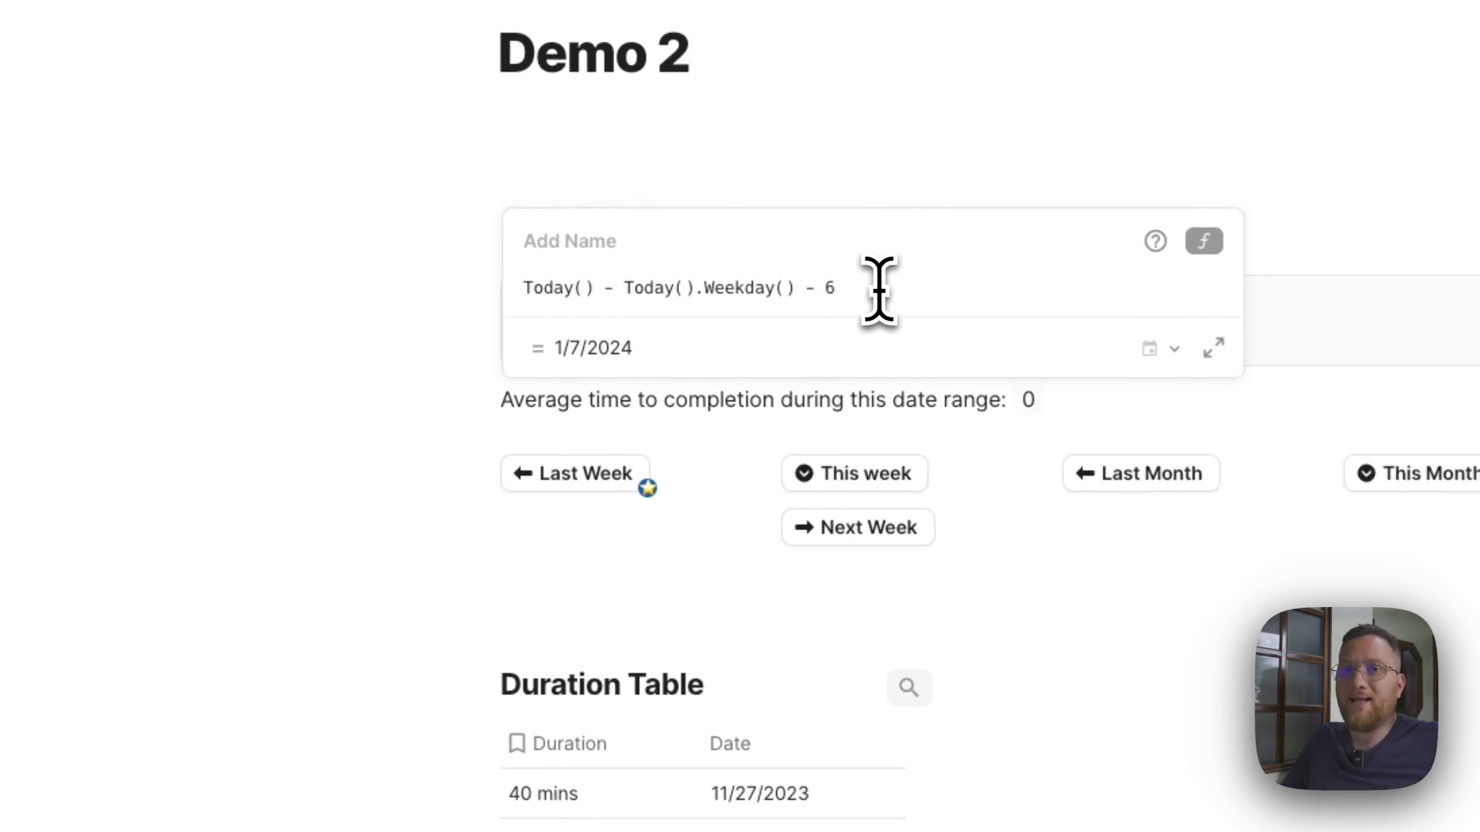
click(819, 192)
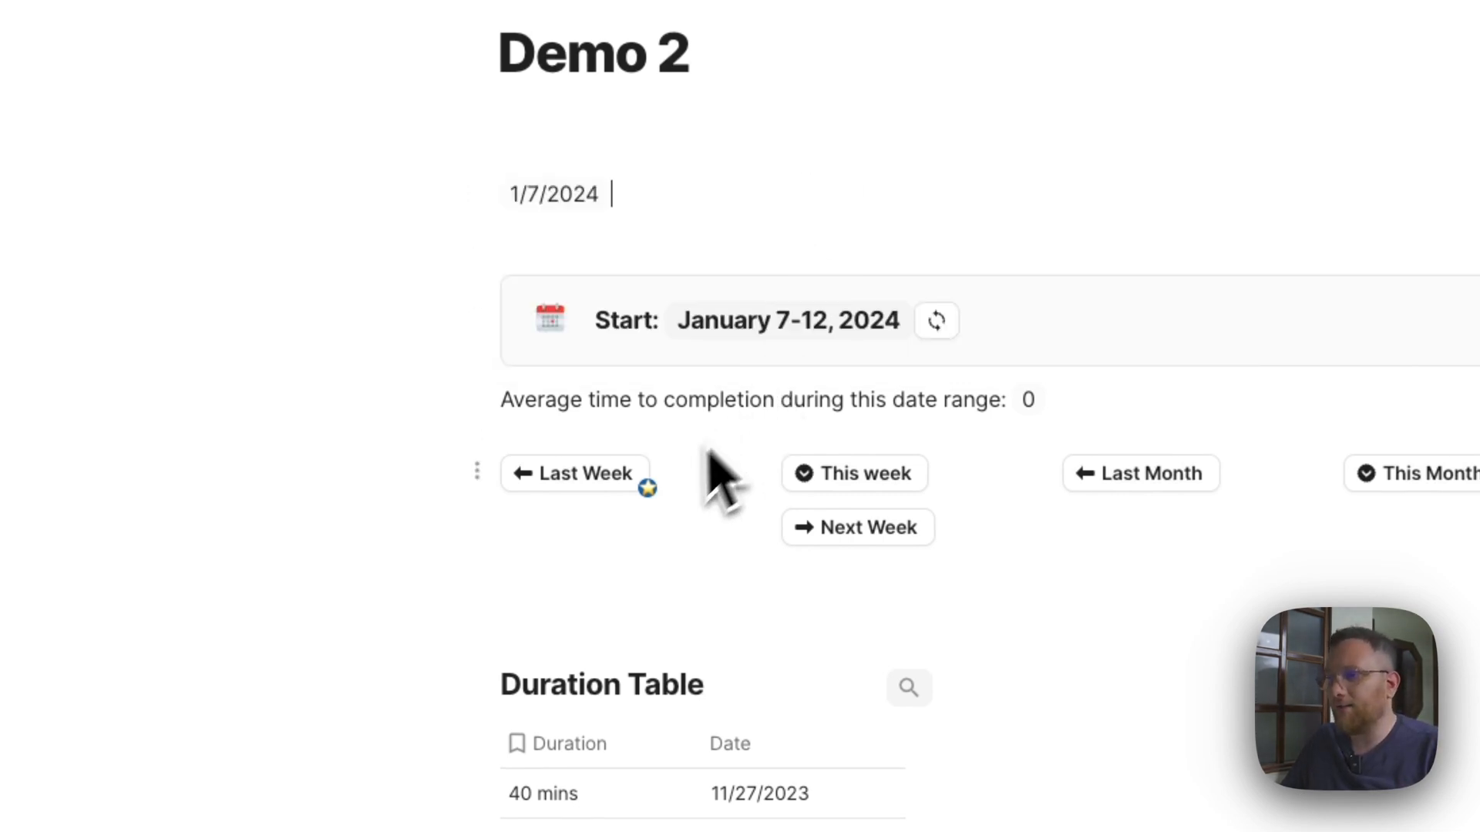
Reopen the Last Week button's On Click formula and examine the end date expression Today() - Today().Weekday() -1, leaving the formula as is.
click(603, 487)
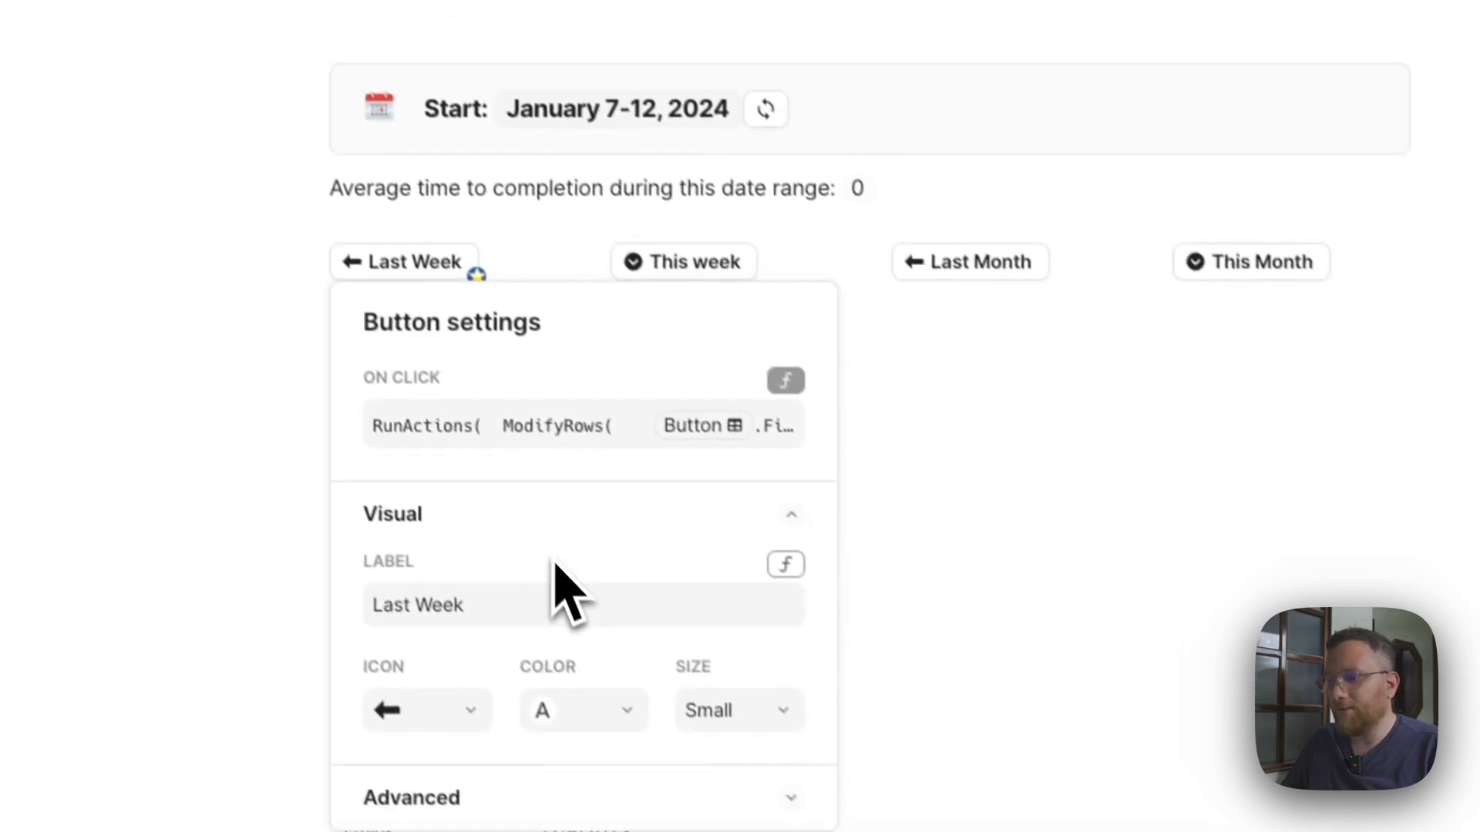
click(561, 420)
click(1058, 640)
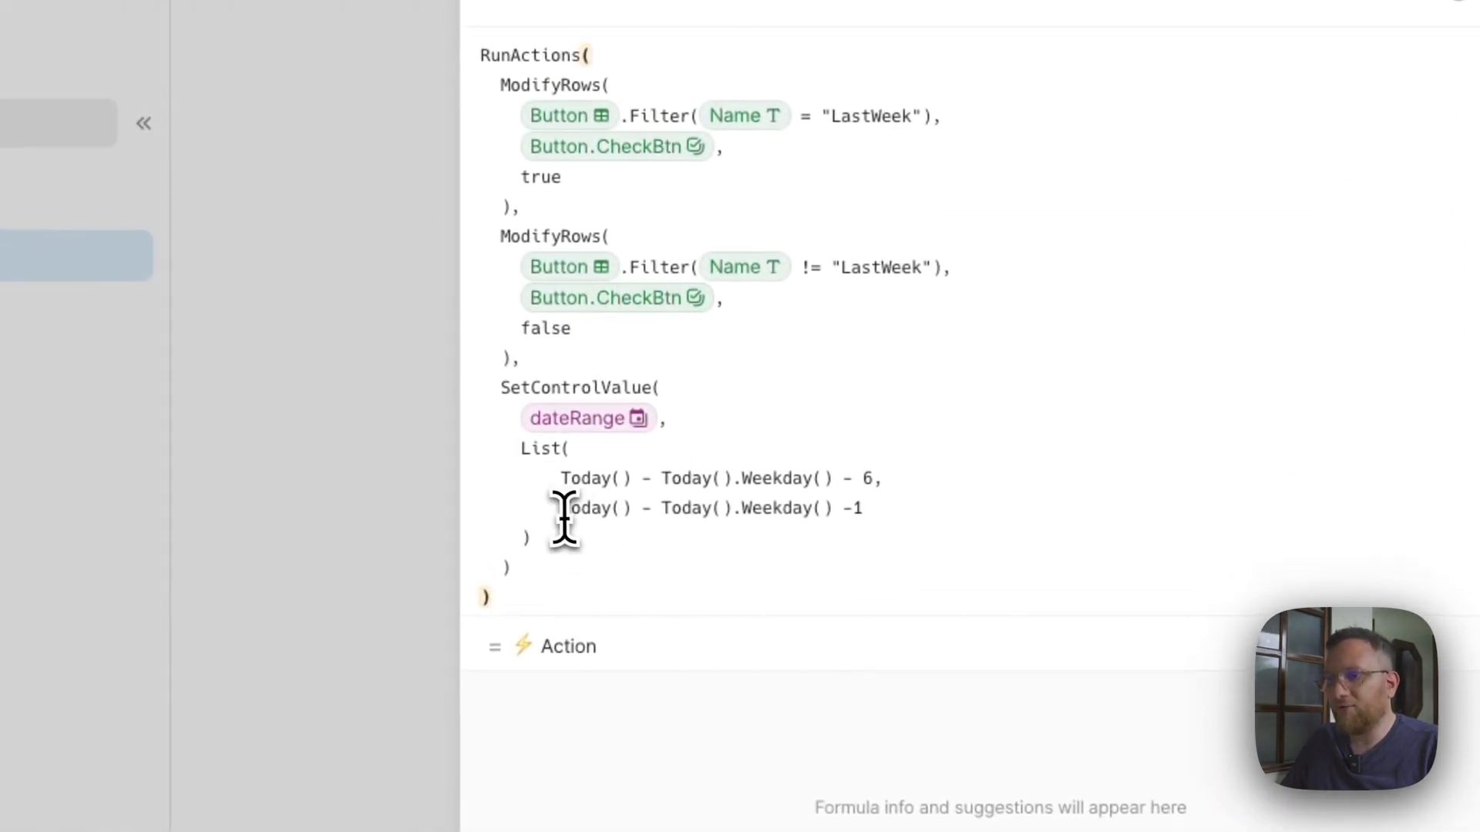
click(489, 460)
drag(659, 510, 845, 509)
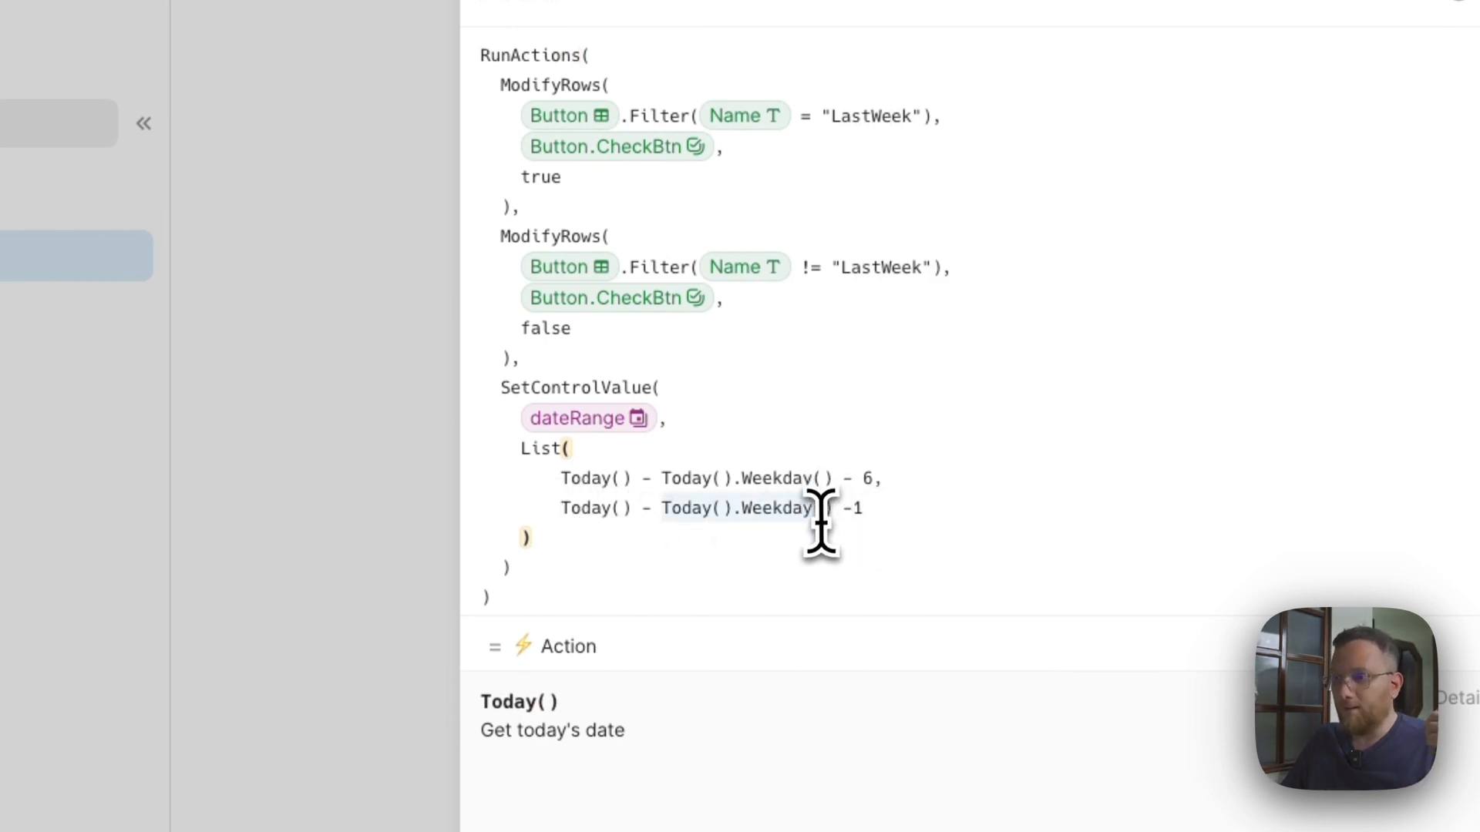
click(834, 508)
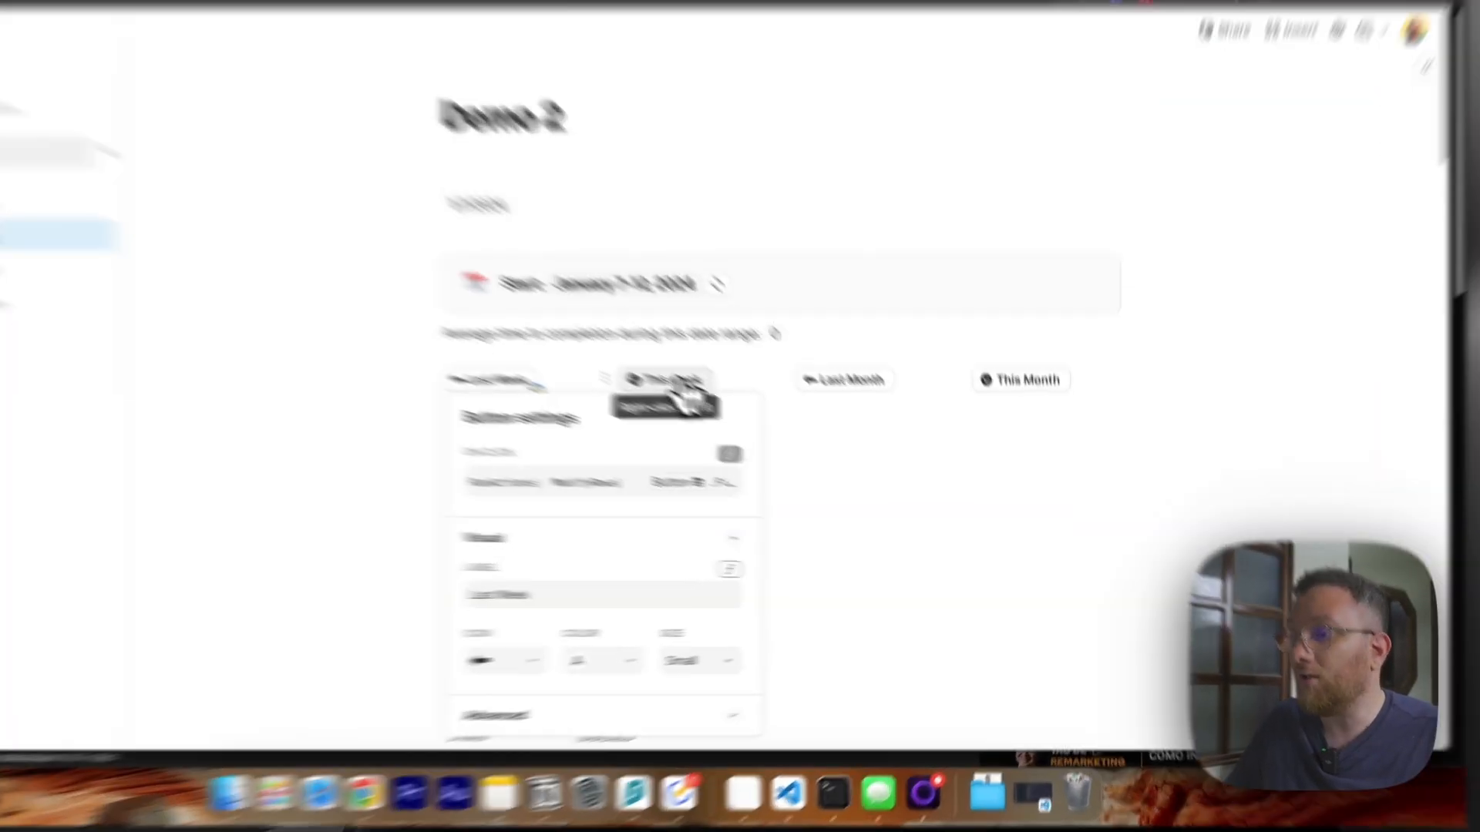
Open the This week button's On Click formula and examine its two date expressions ending in + 1 and + 7.
right_click(757, 428)
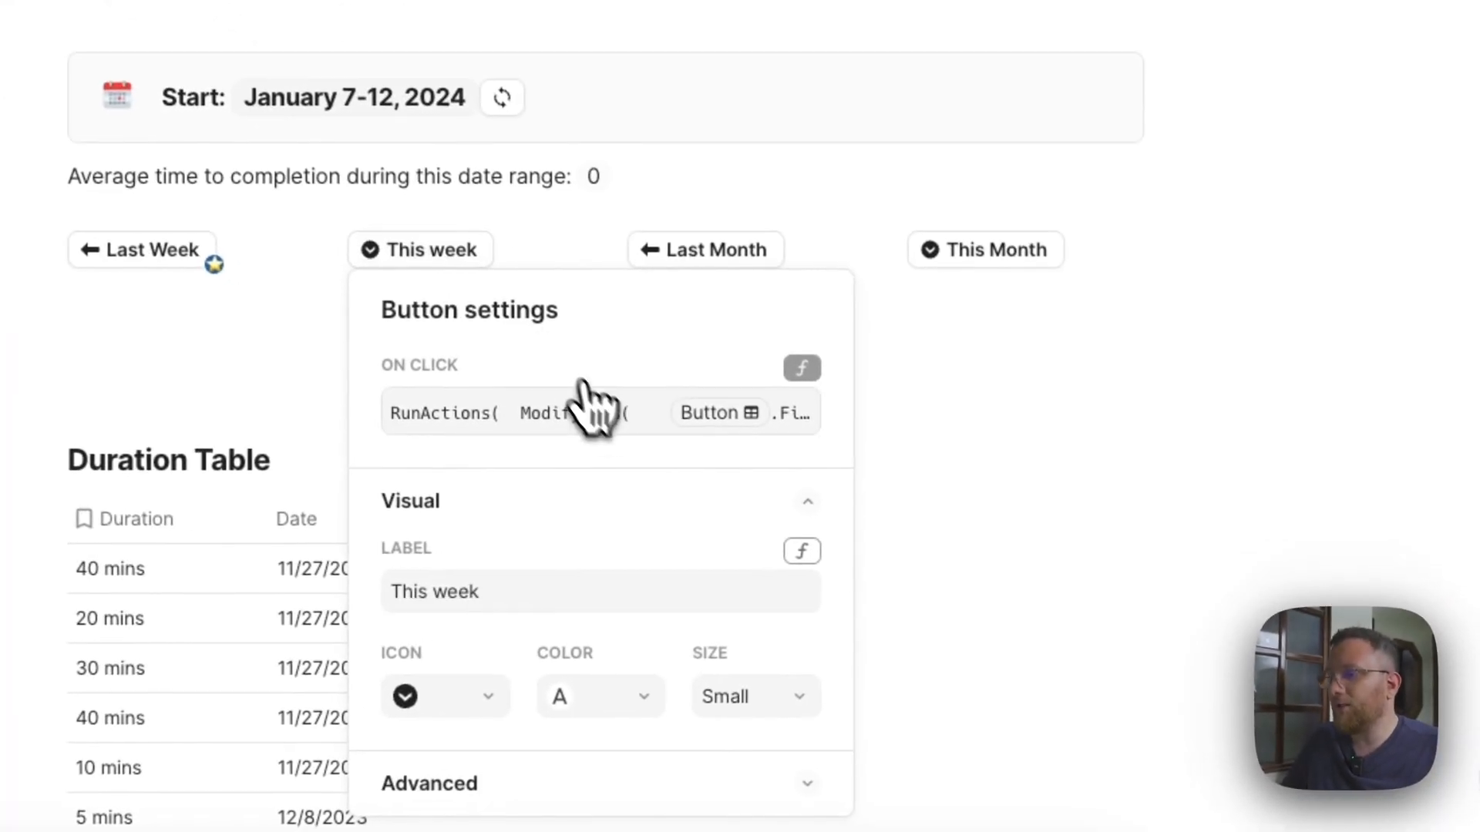
click(832, 503)
click(1093, 648)
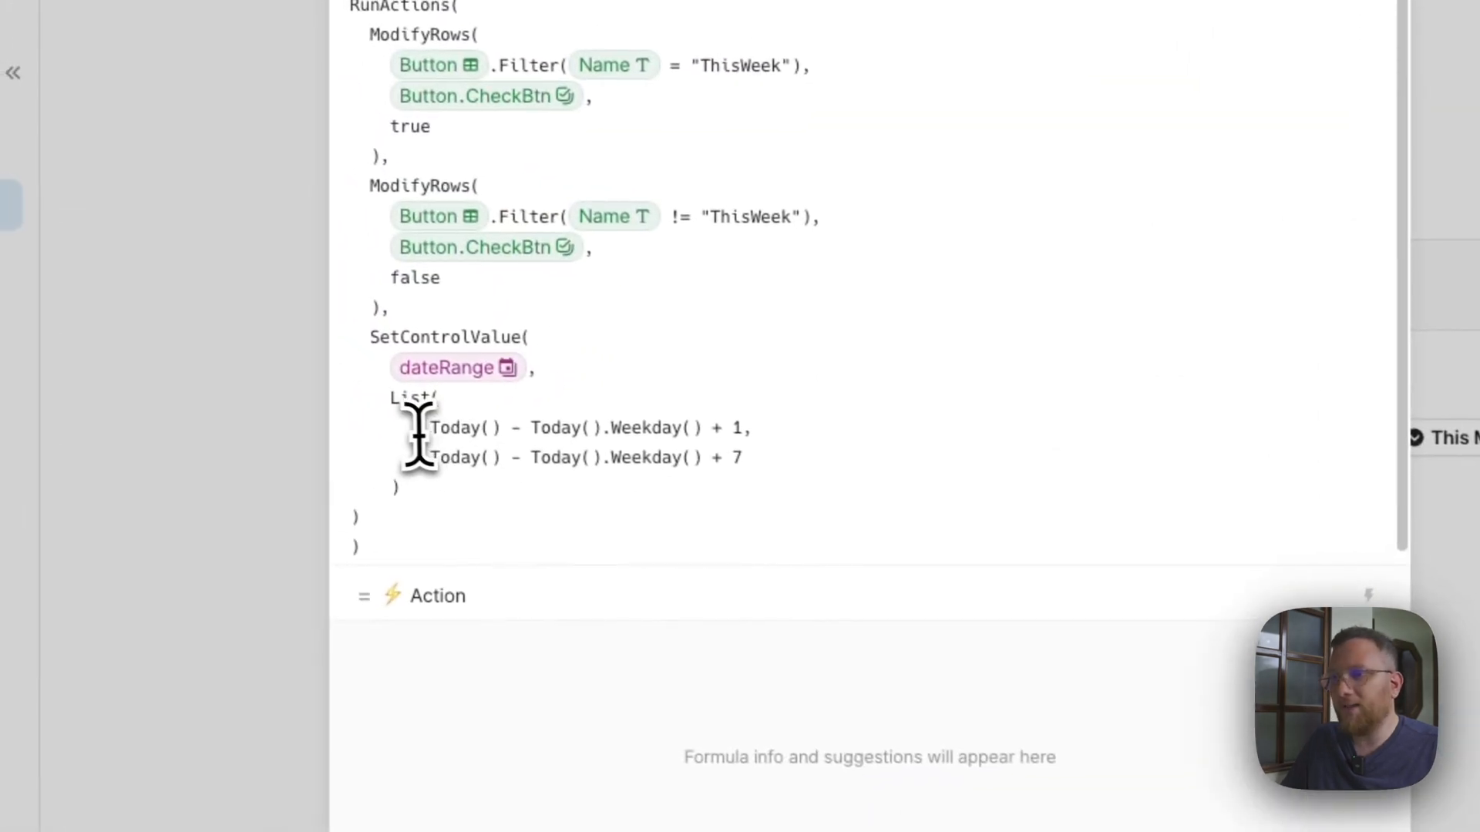
drag(434, 429, 755, 460)
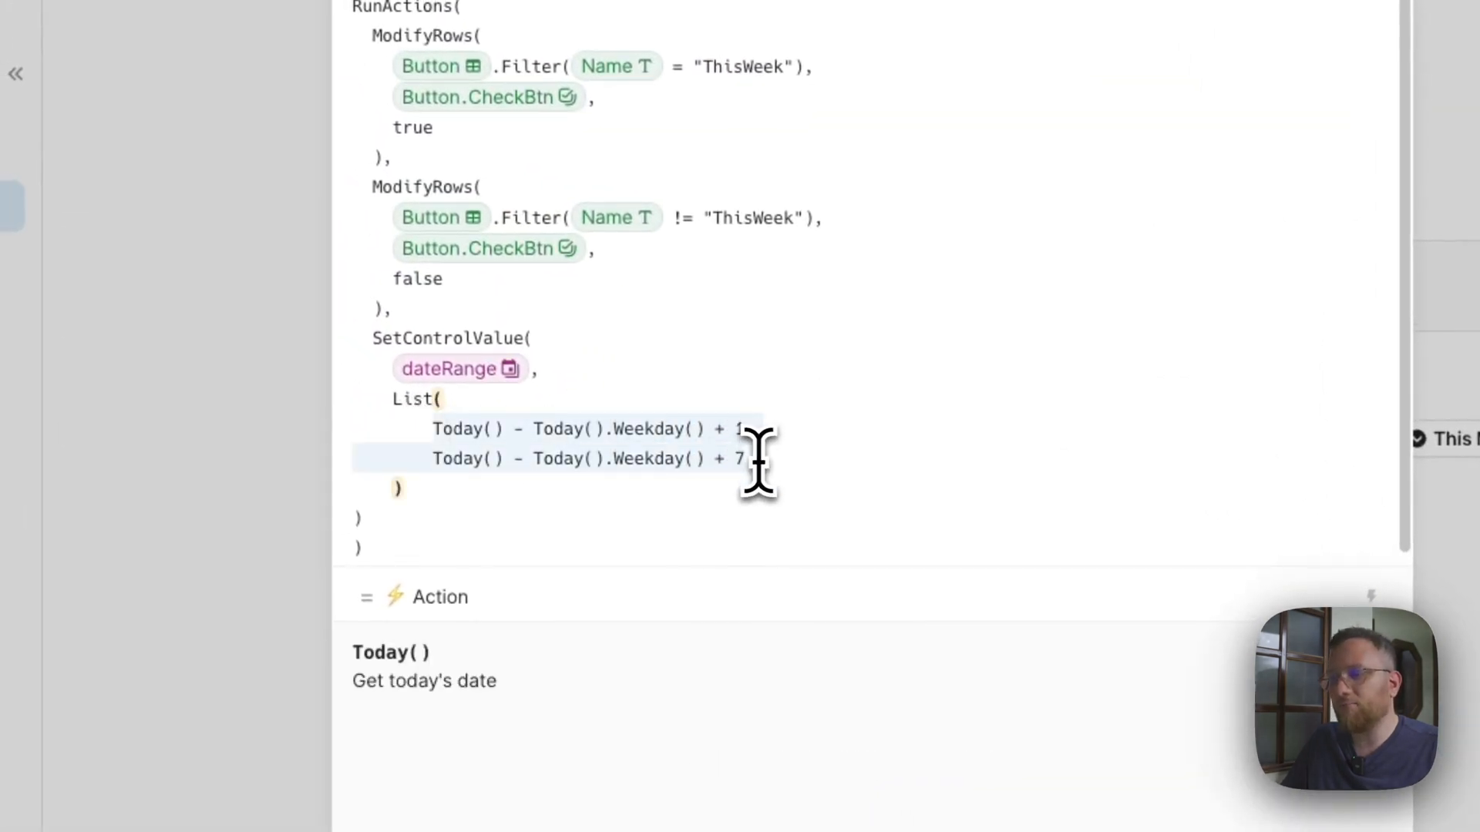
click(792, 466)
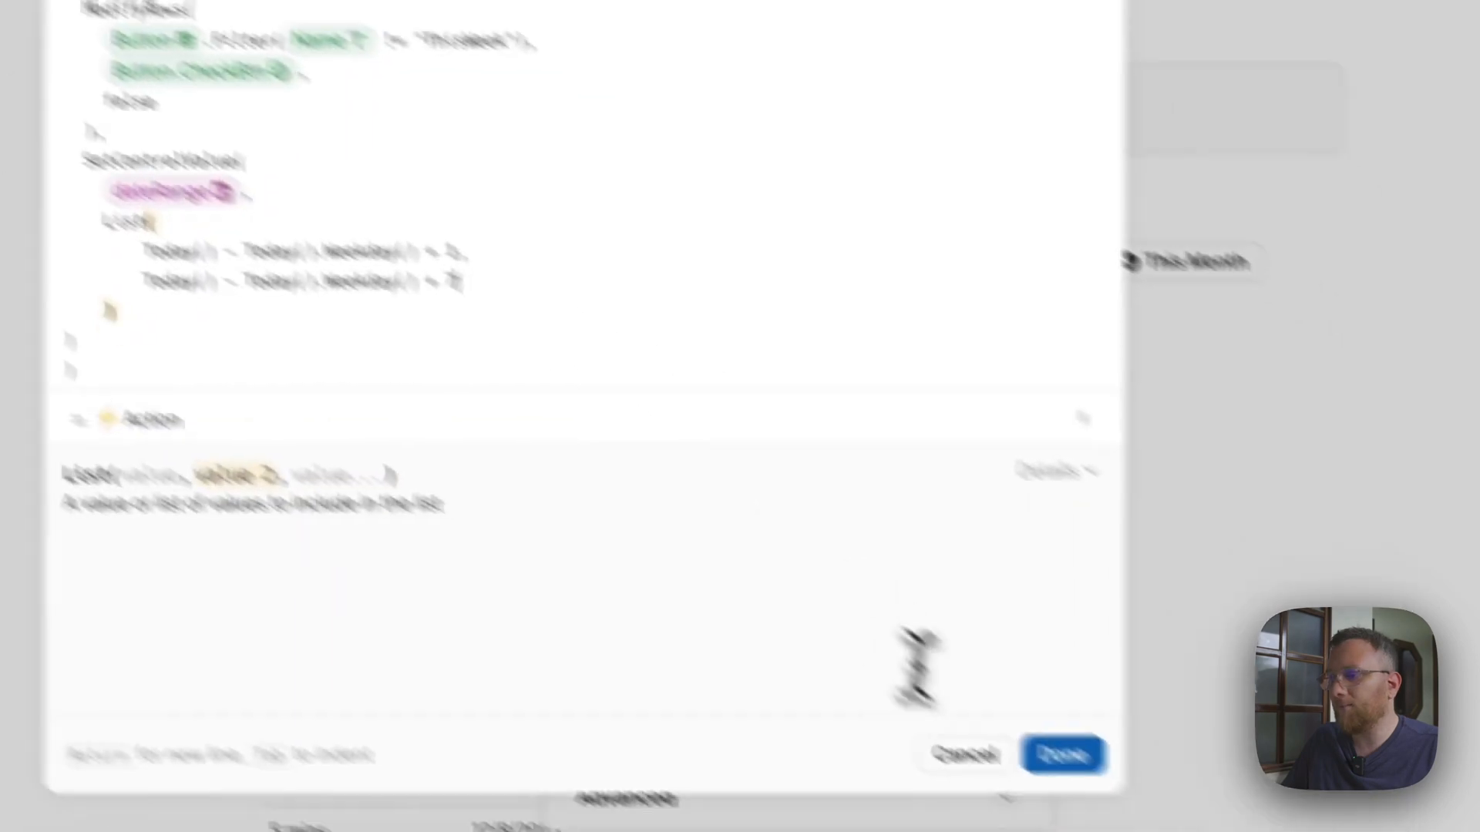
click(1061, 753)
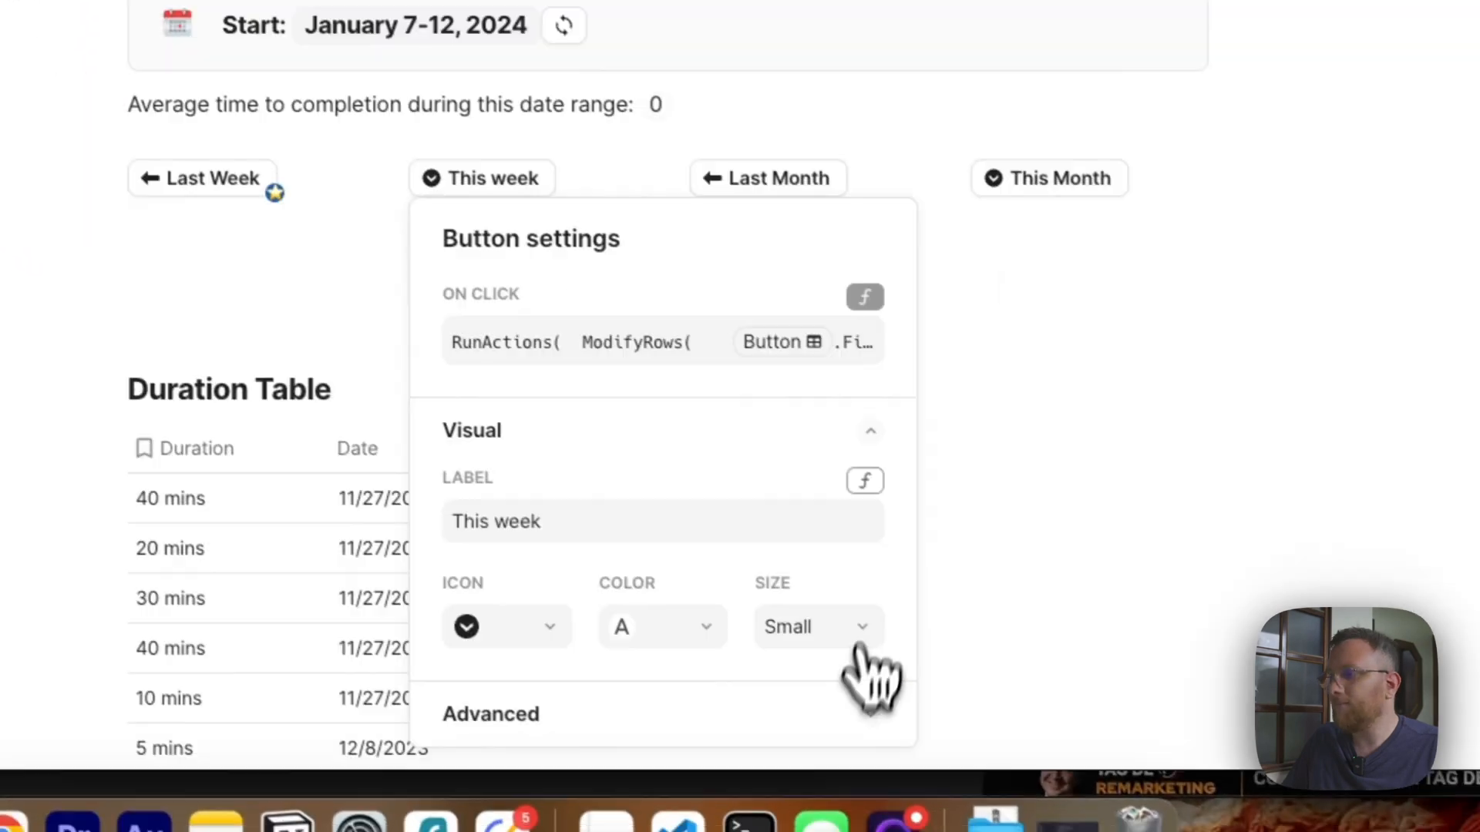
Run the Next Week button and examine the date expressions ending in + 8 and + 14 in its On Click formula.
click(715, 444)
click(605, 543)
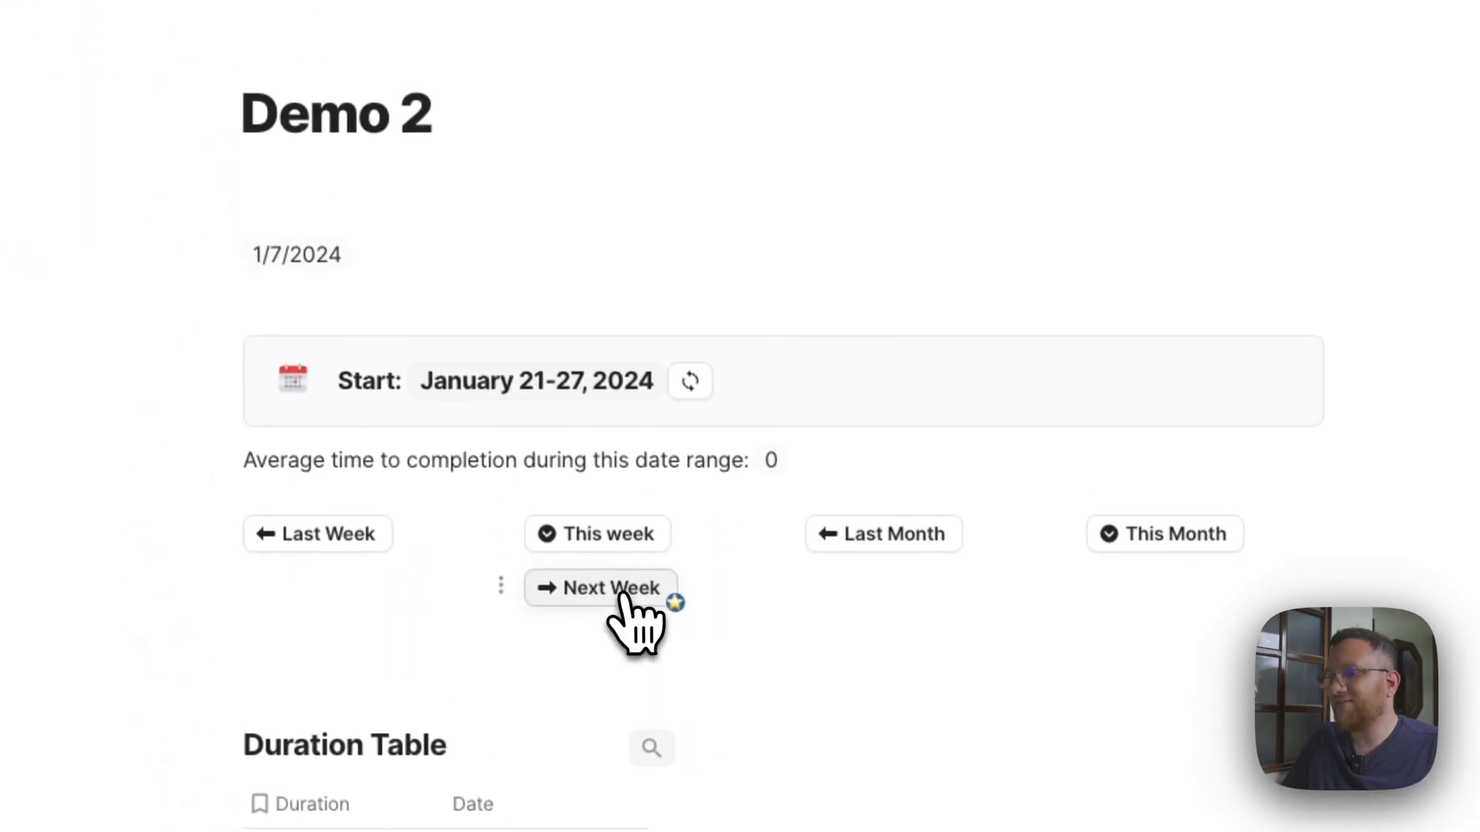
click(659, 554)
click(719, 165)
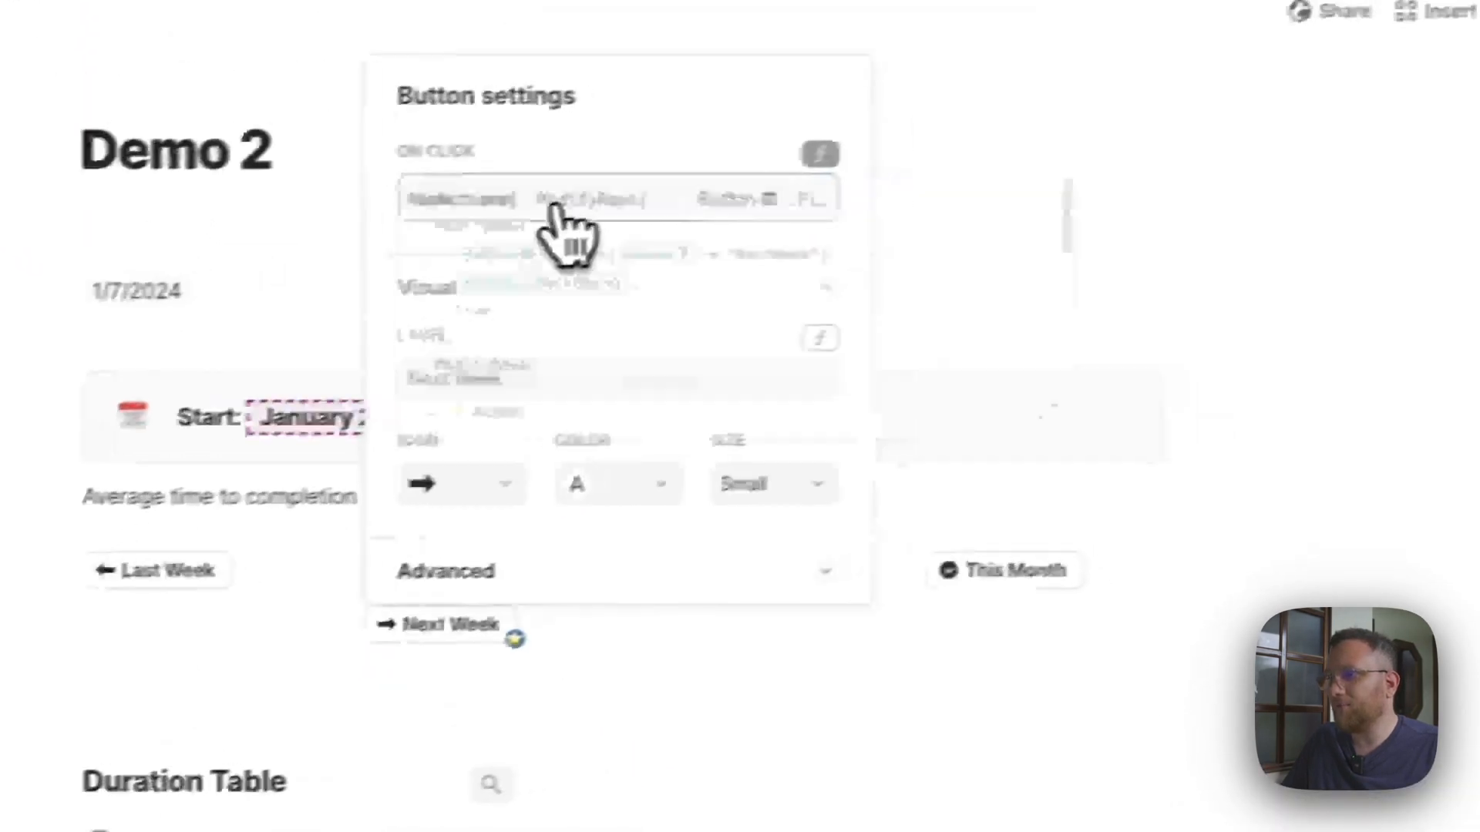
click(1274, 395)
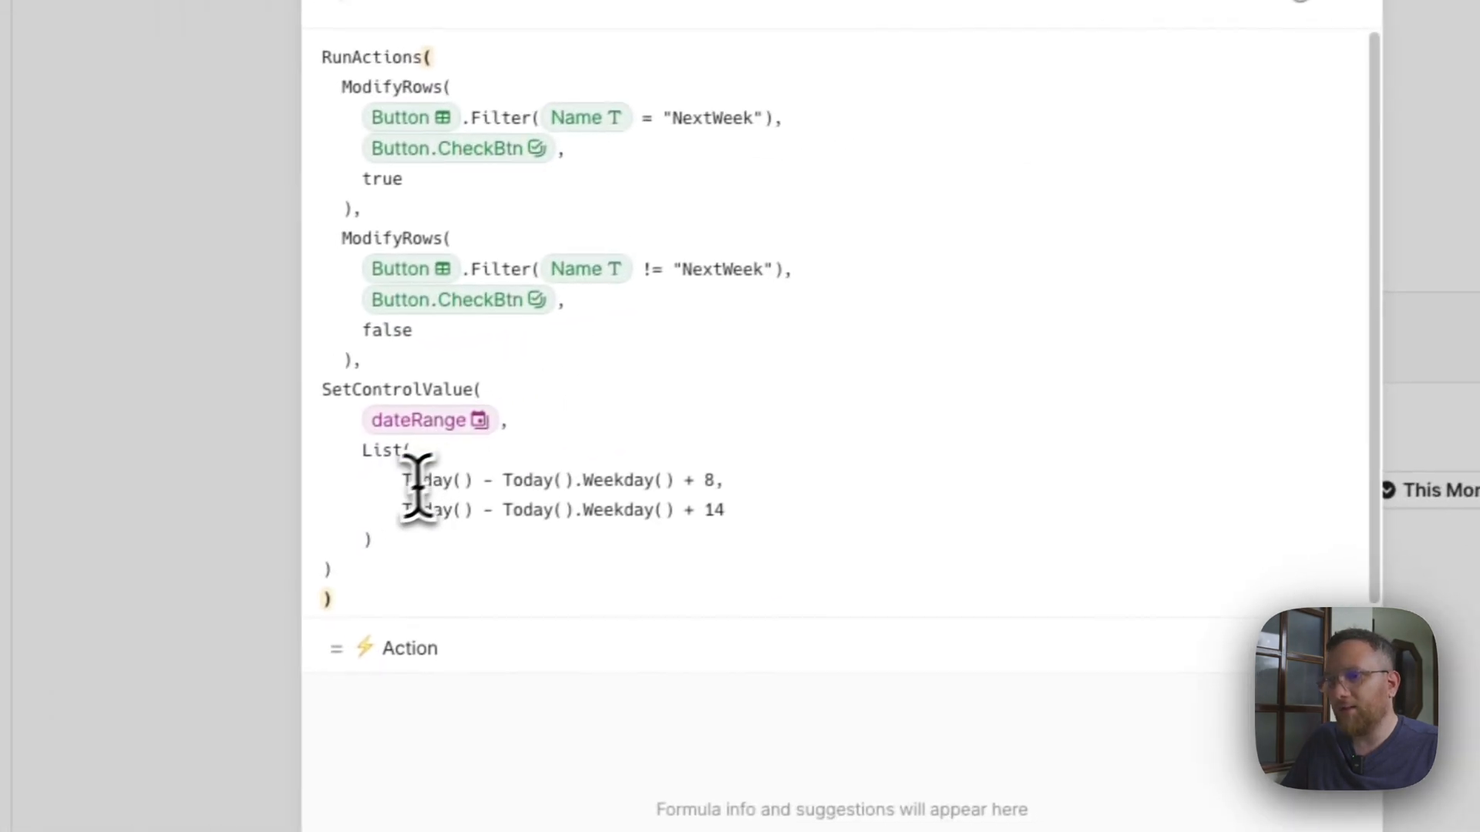
drag(239, 516, 377, 521)
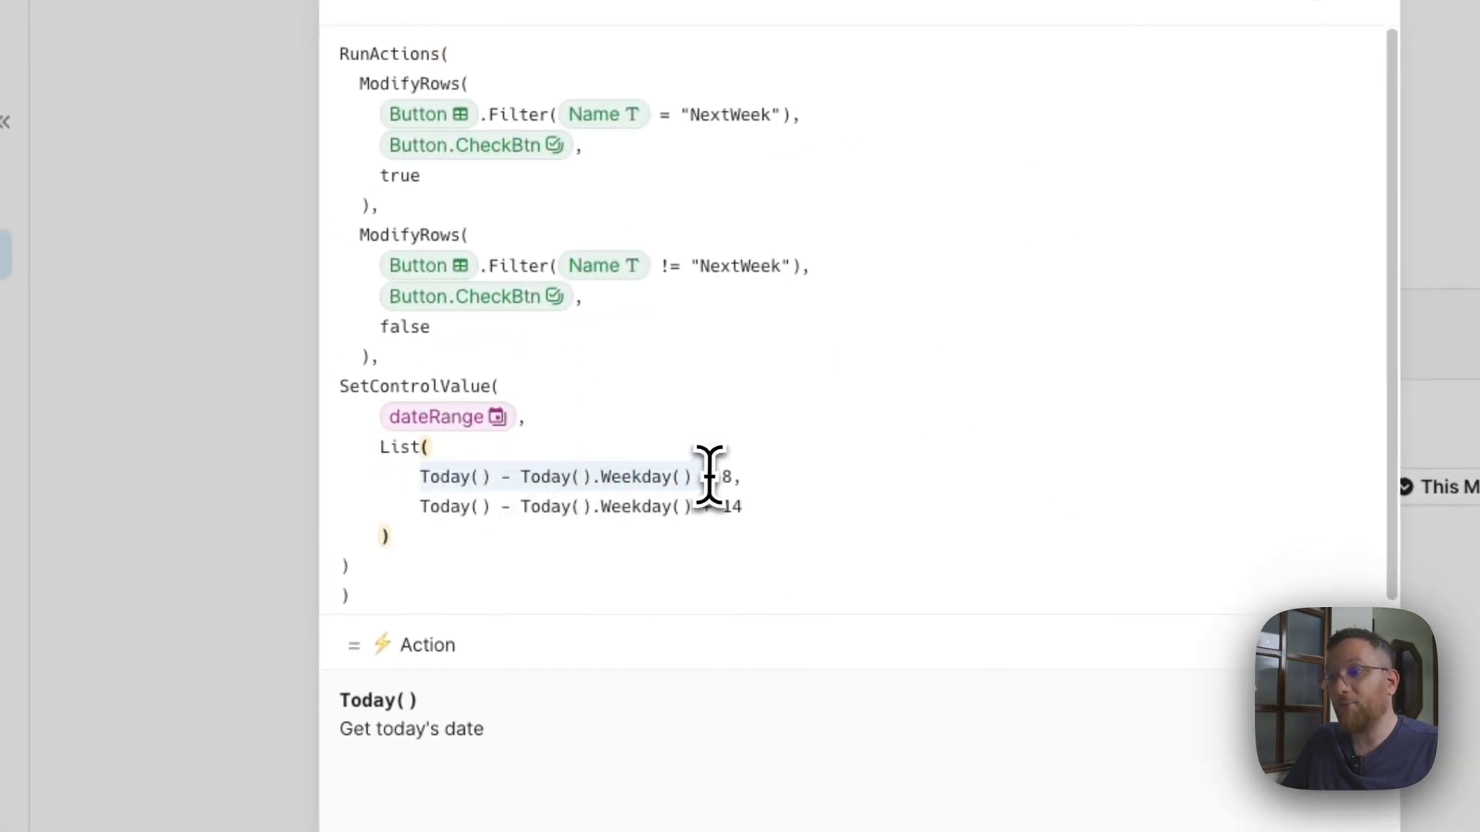
drag(703, 509, 756, 506)
click(765, 509)
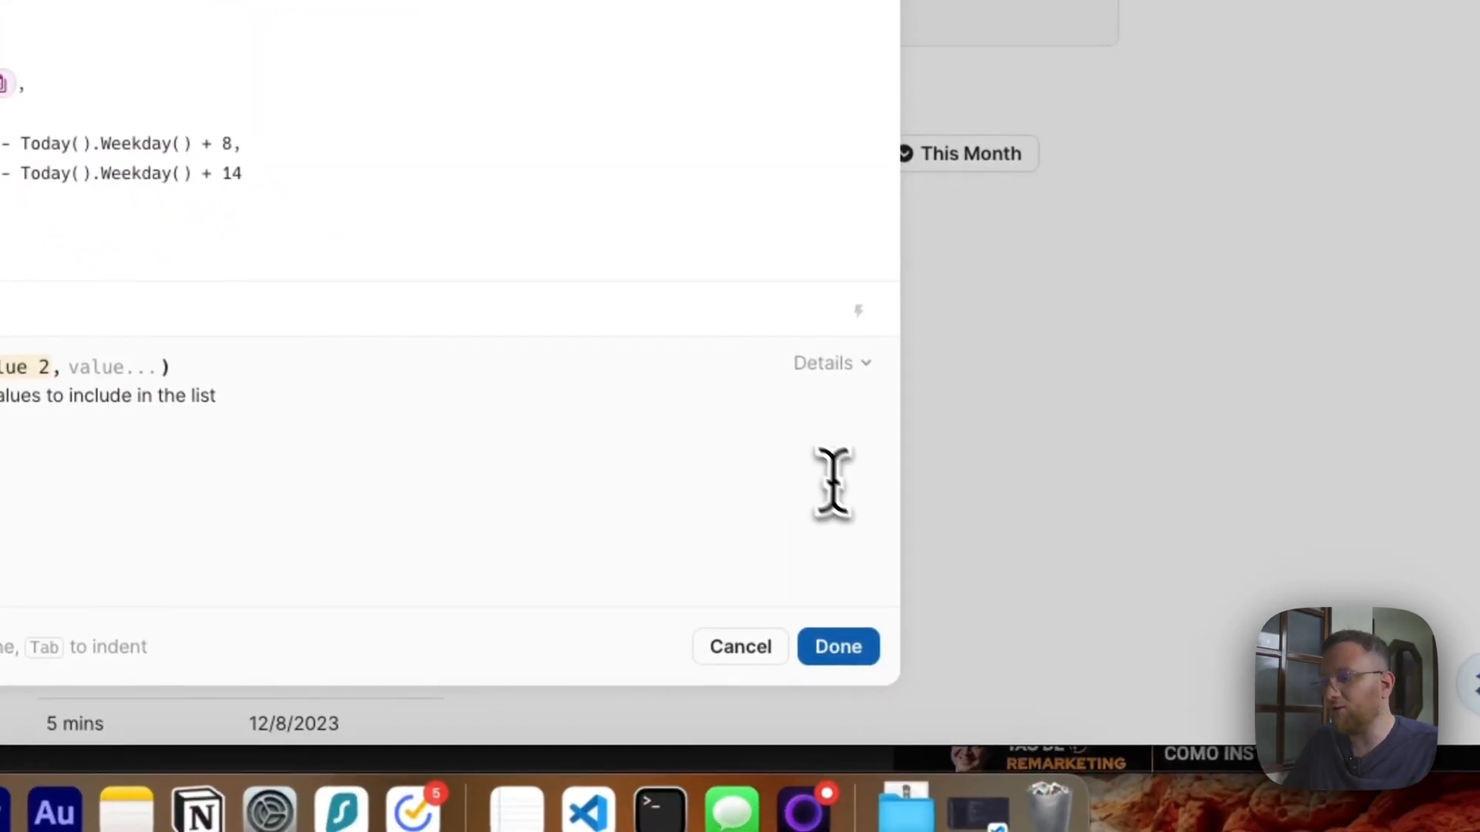
click(819, 644)
click(716, 264)
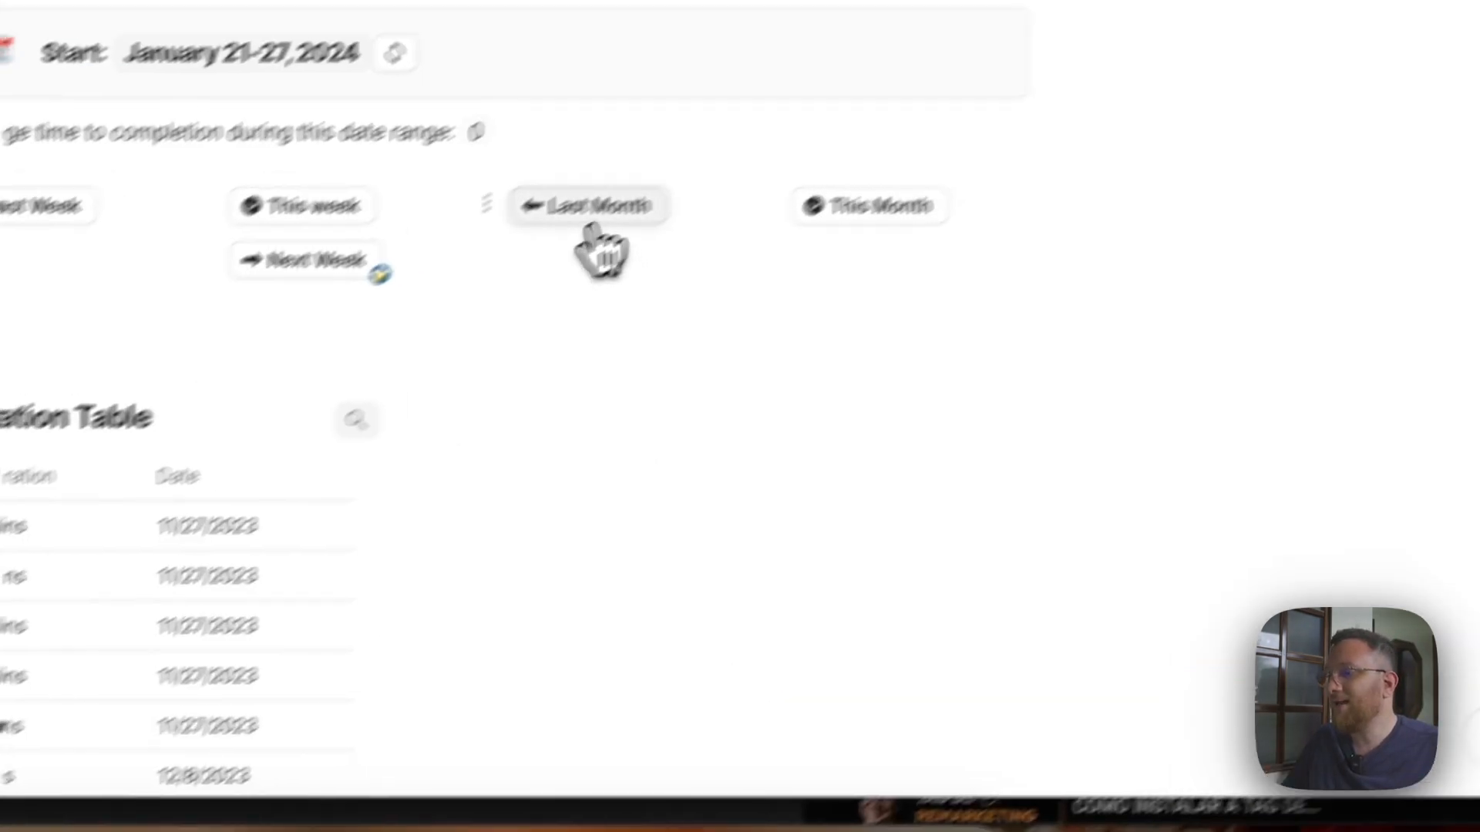
Open the Last Month button's On Click formula and examine how Today() and Day() calculate the start and end dates.
click(593, 231)
click(784, 392)
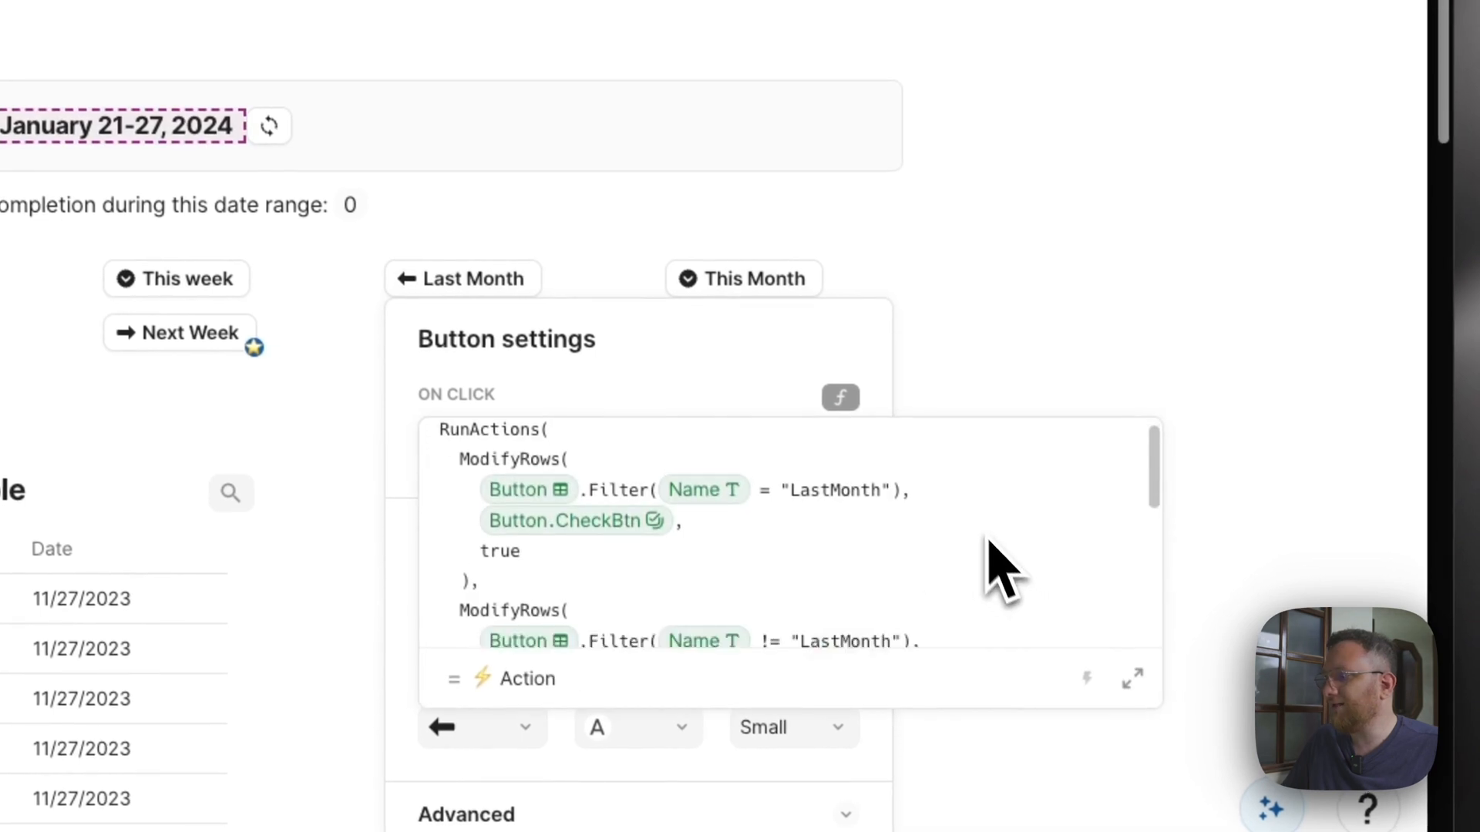
scroll(998, 570, down, 3)
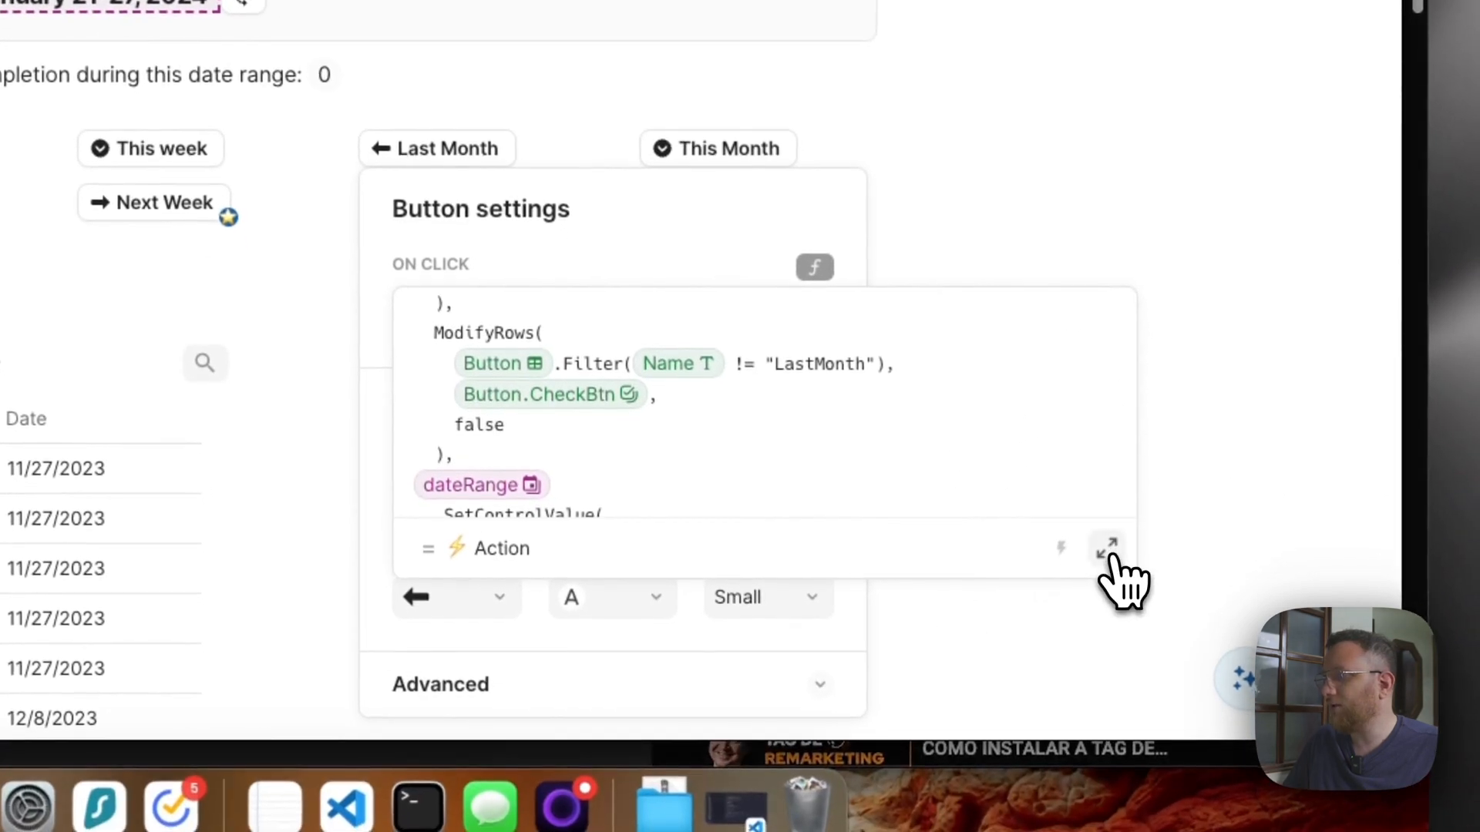
click(1108, 548)
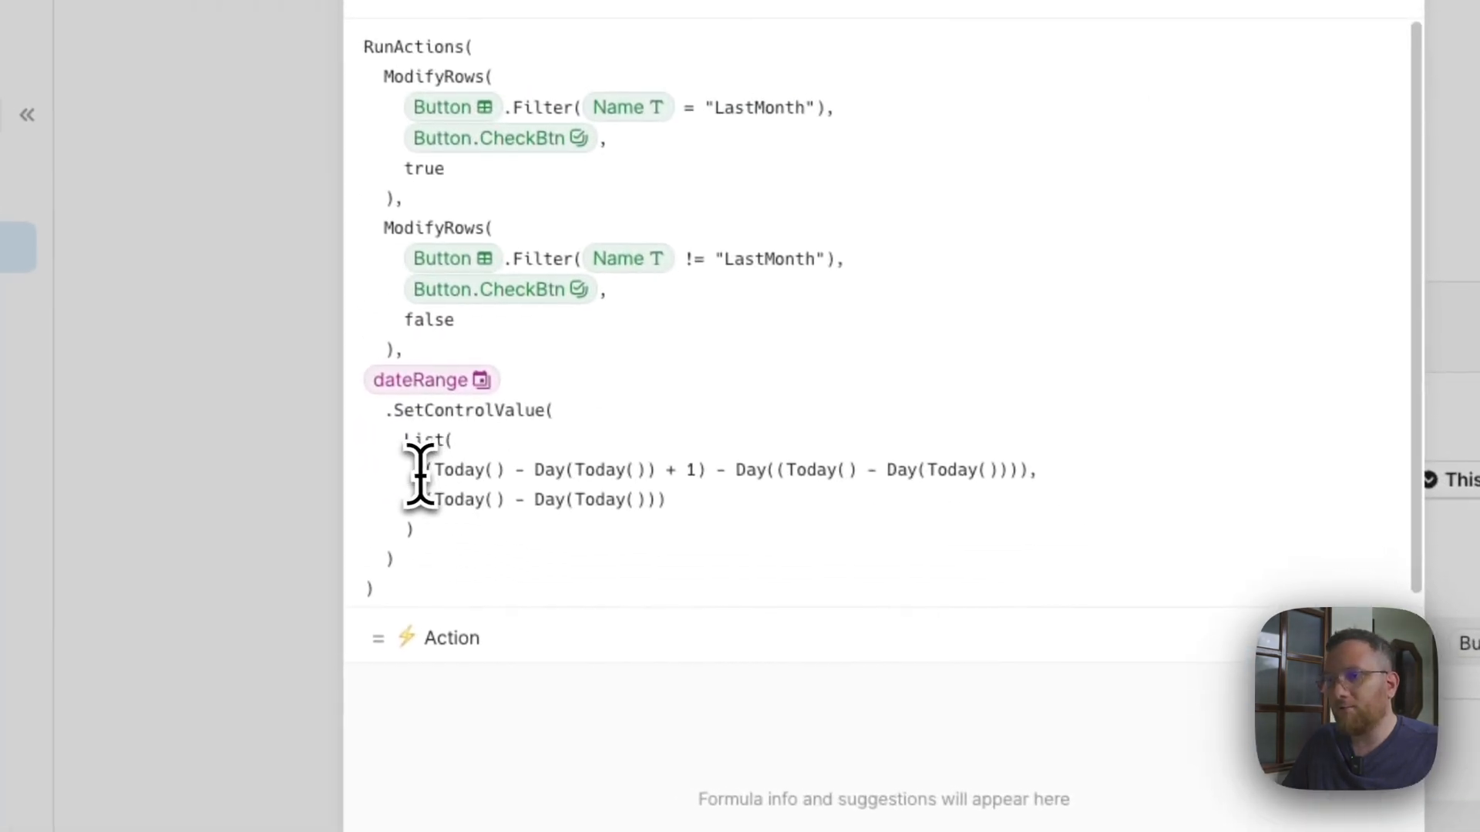
drag(401, 467, 1028, 463)
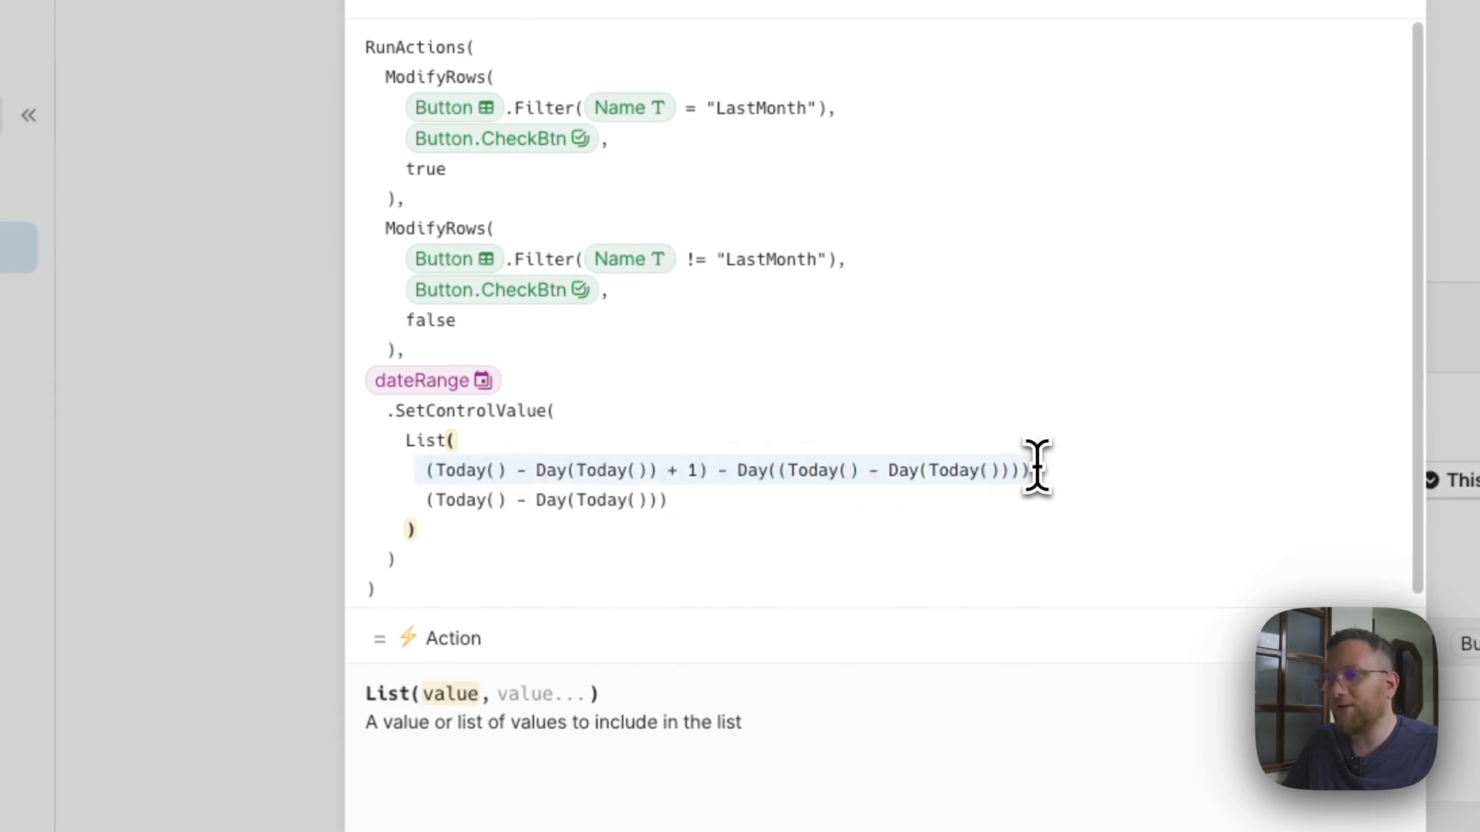
click(672, 500)
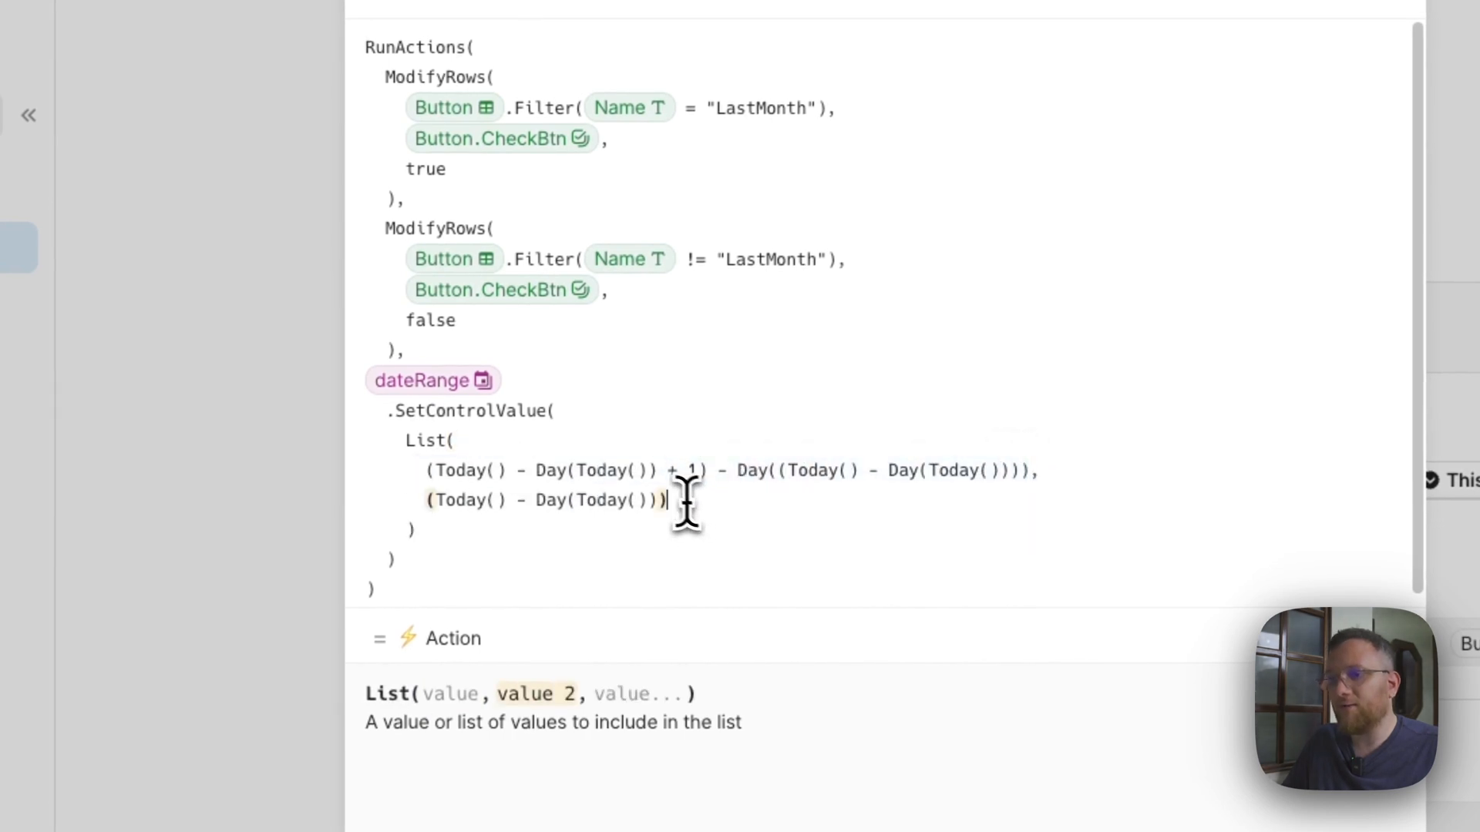
click(692, 522)
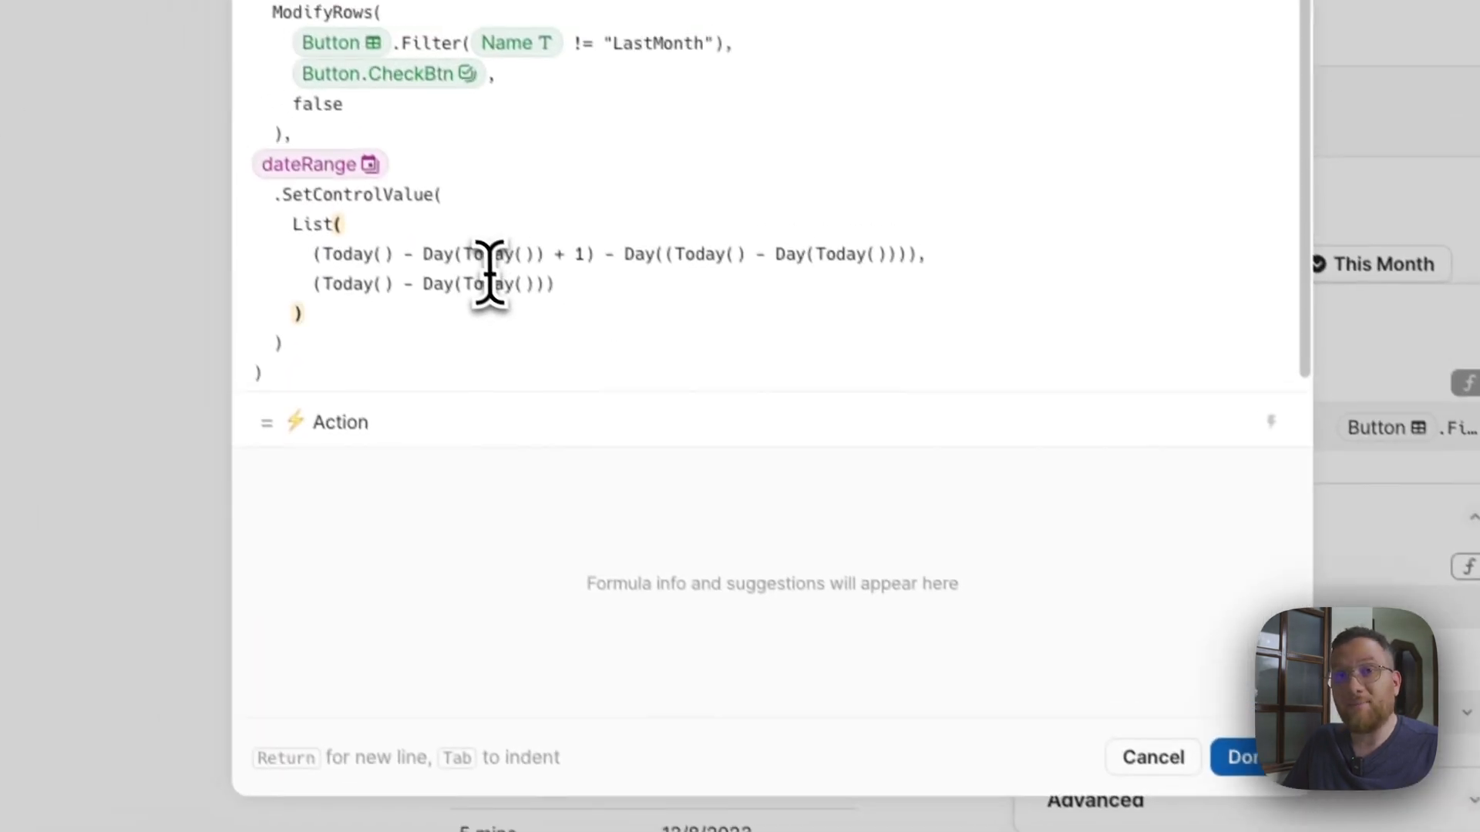
click(529, 304)
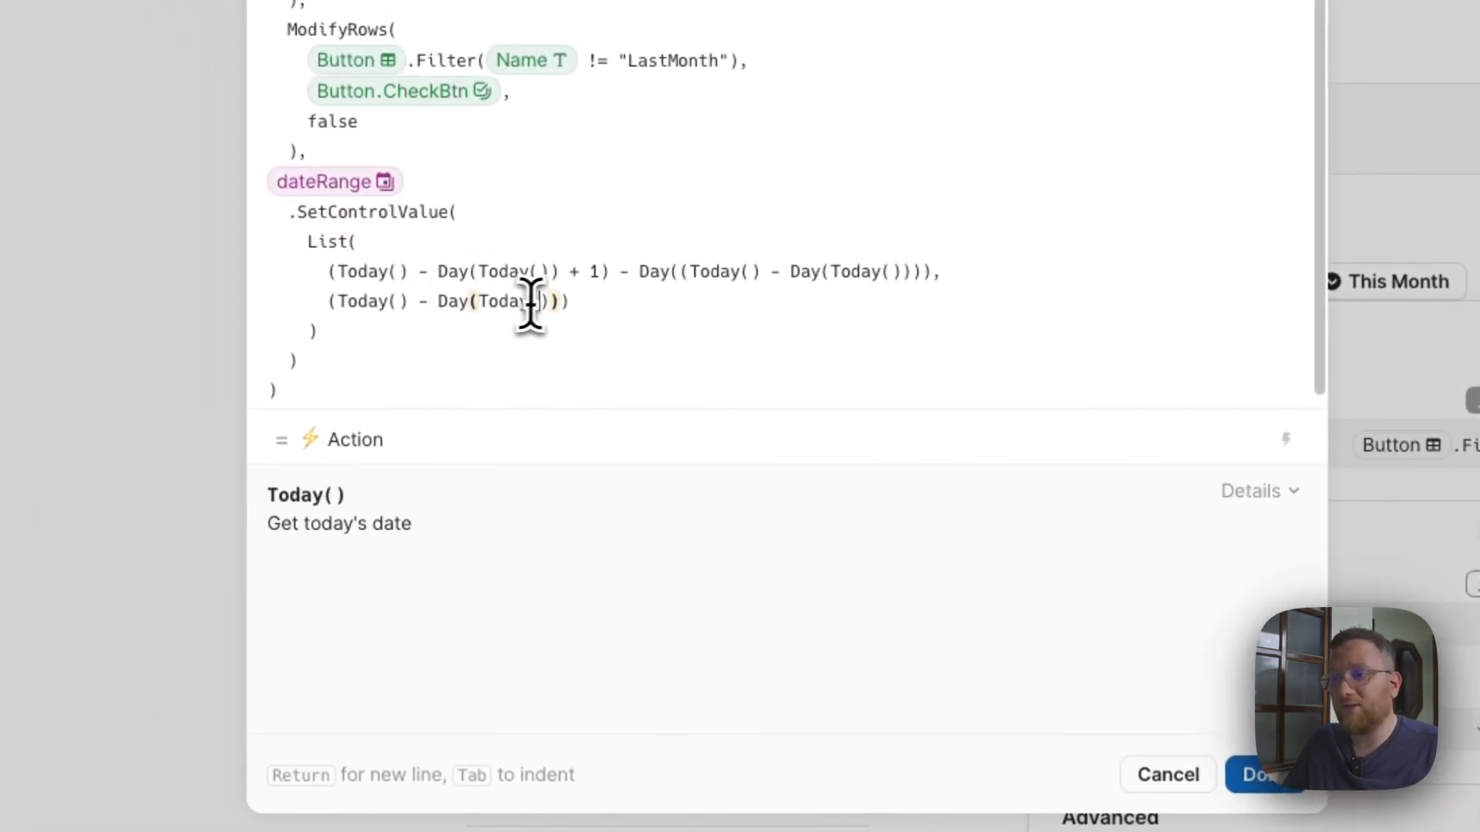
click(545, 302)
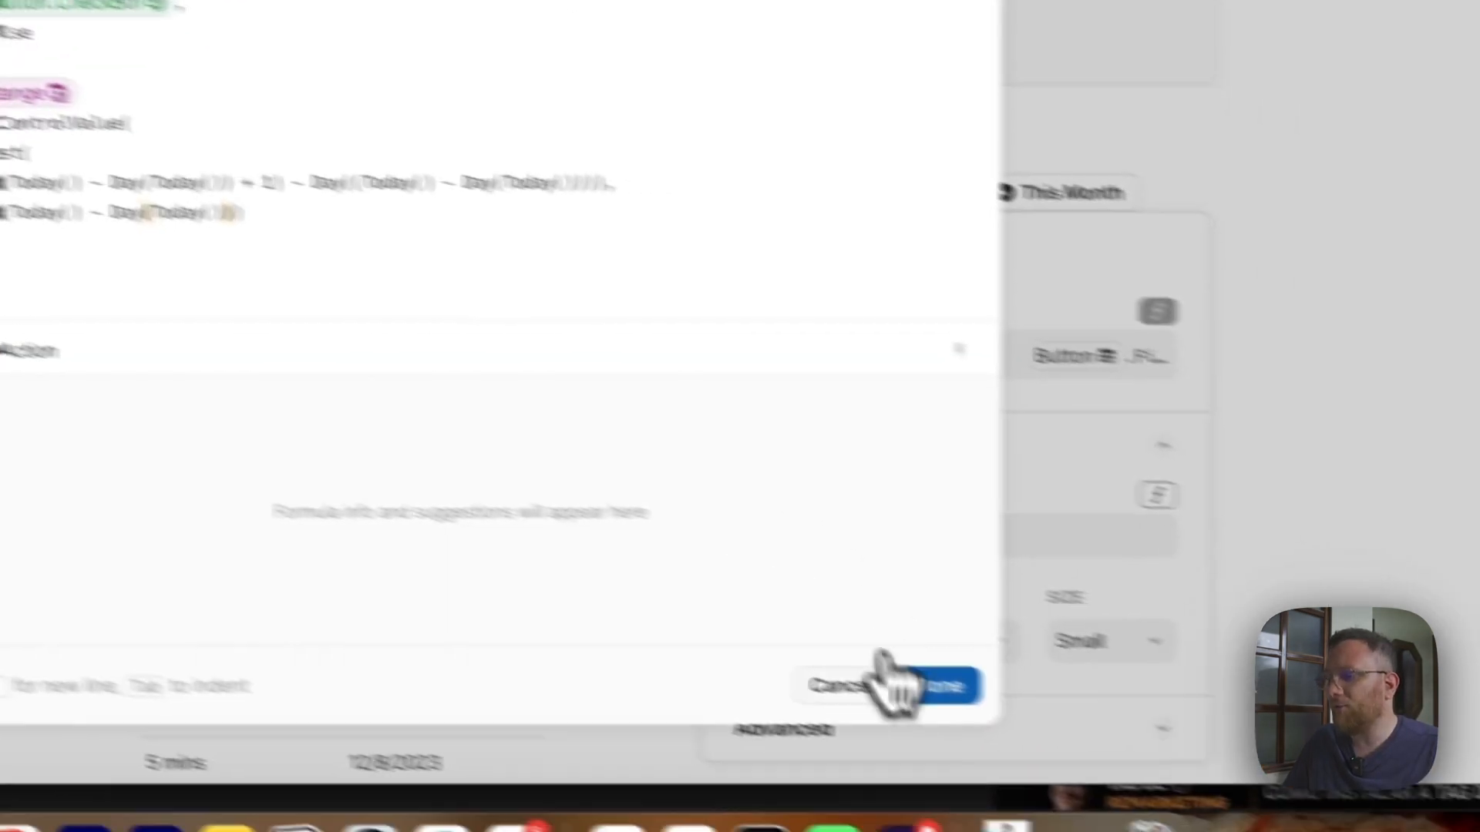
click(1256, 775)
click(878, 106)
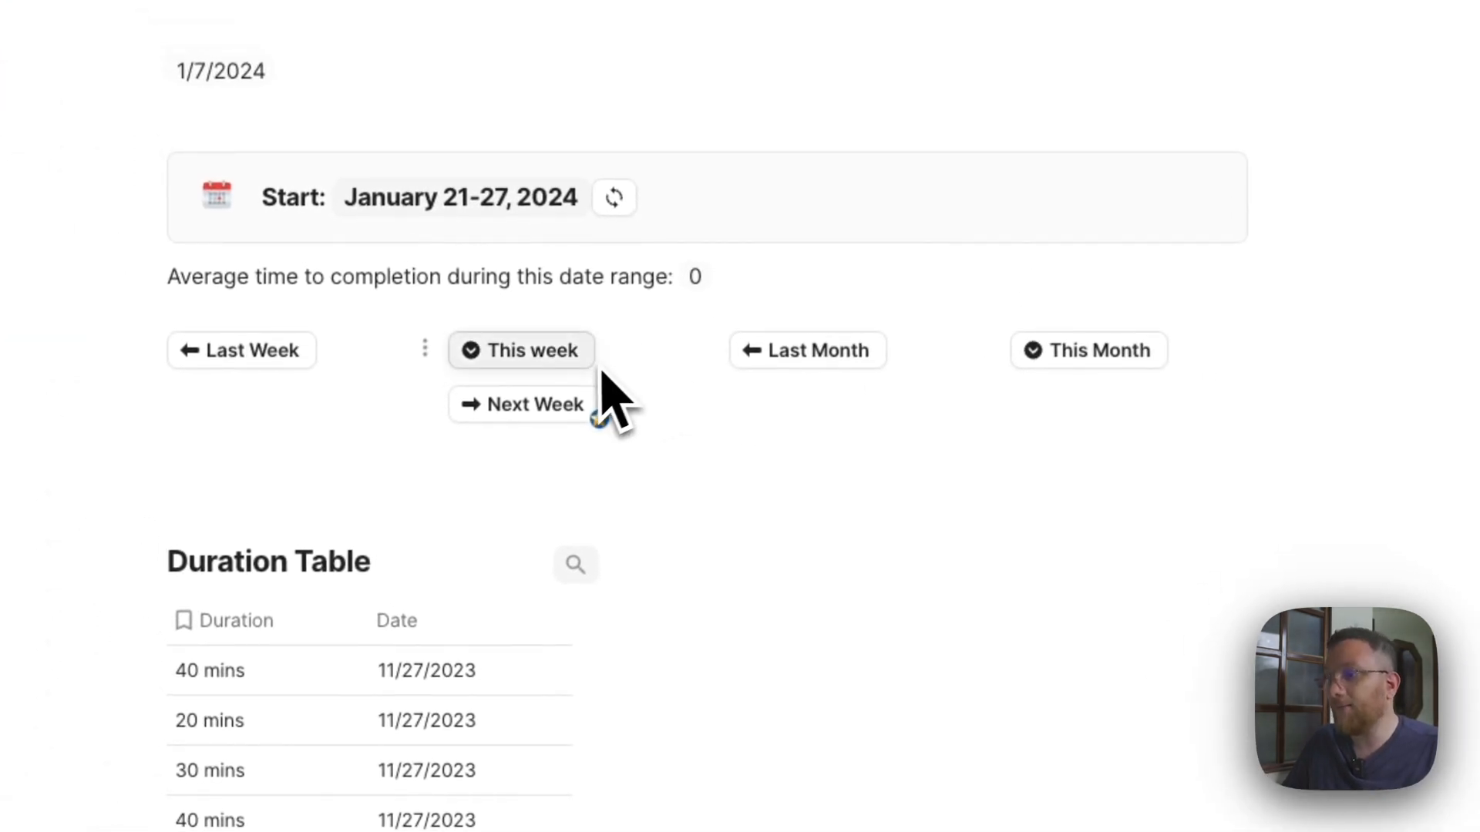
Try the week buttons on the date range filter, finishing with Last Month as the selected range.
click(574, 400)
click(790, 494)
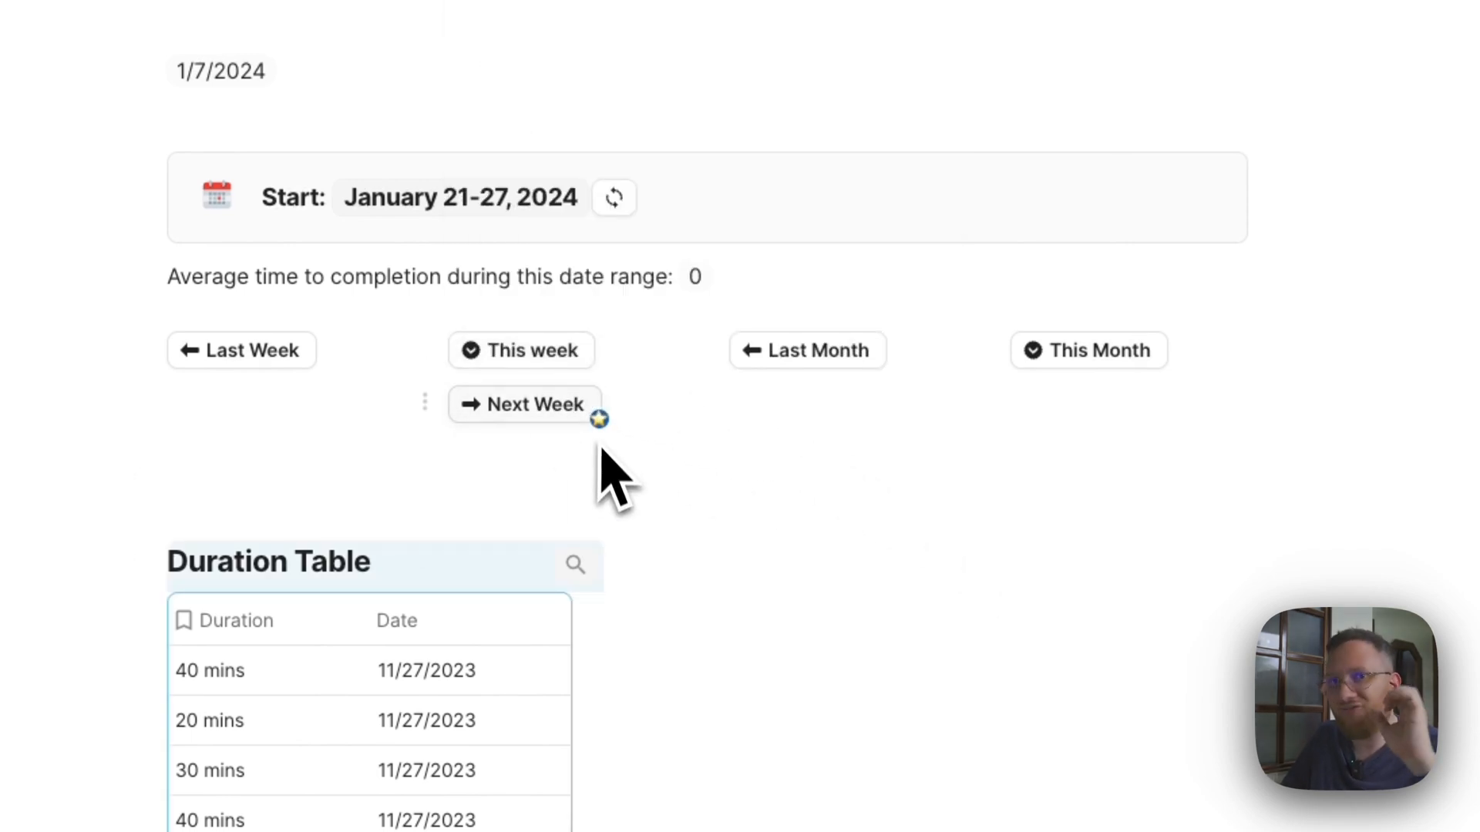
click(532, 359)
click(324, 359)
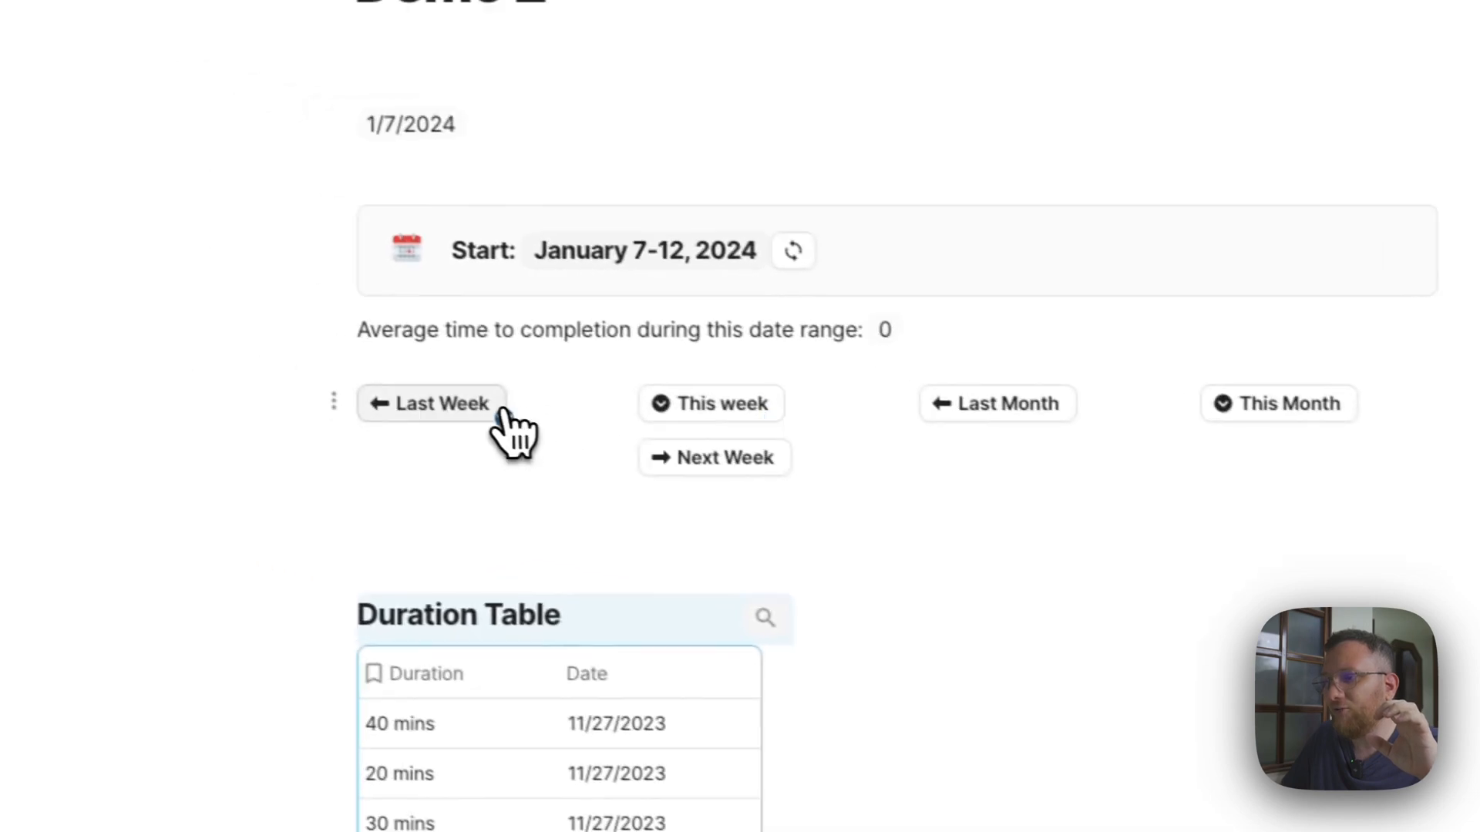
click(793, 359)
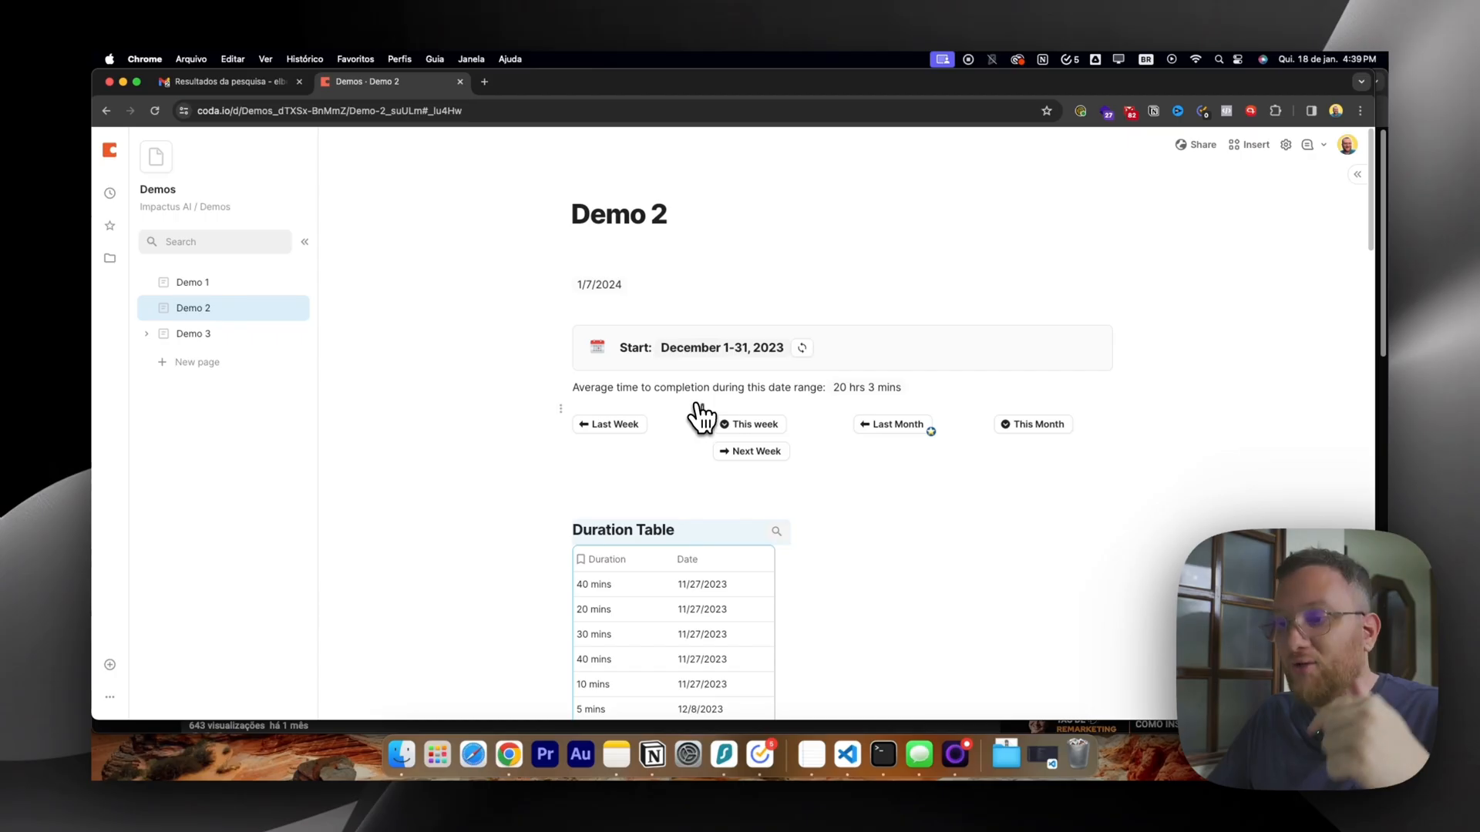
Open the Last Week button's Badge formula from its advanced settings in the full formula editor.
scroll(632, 404, down, 2)
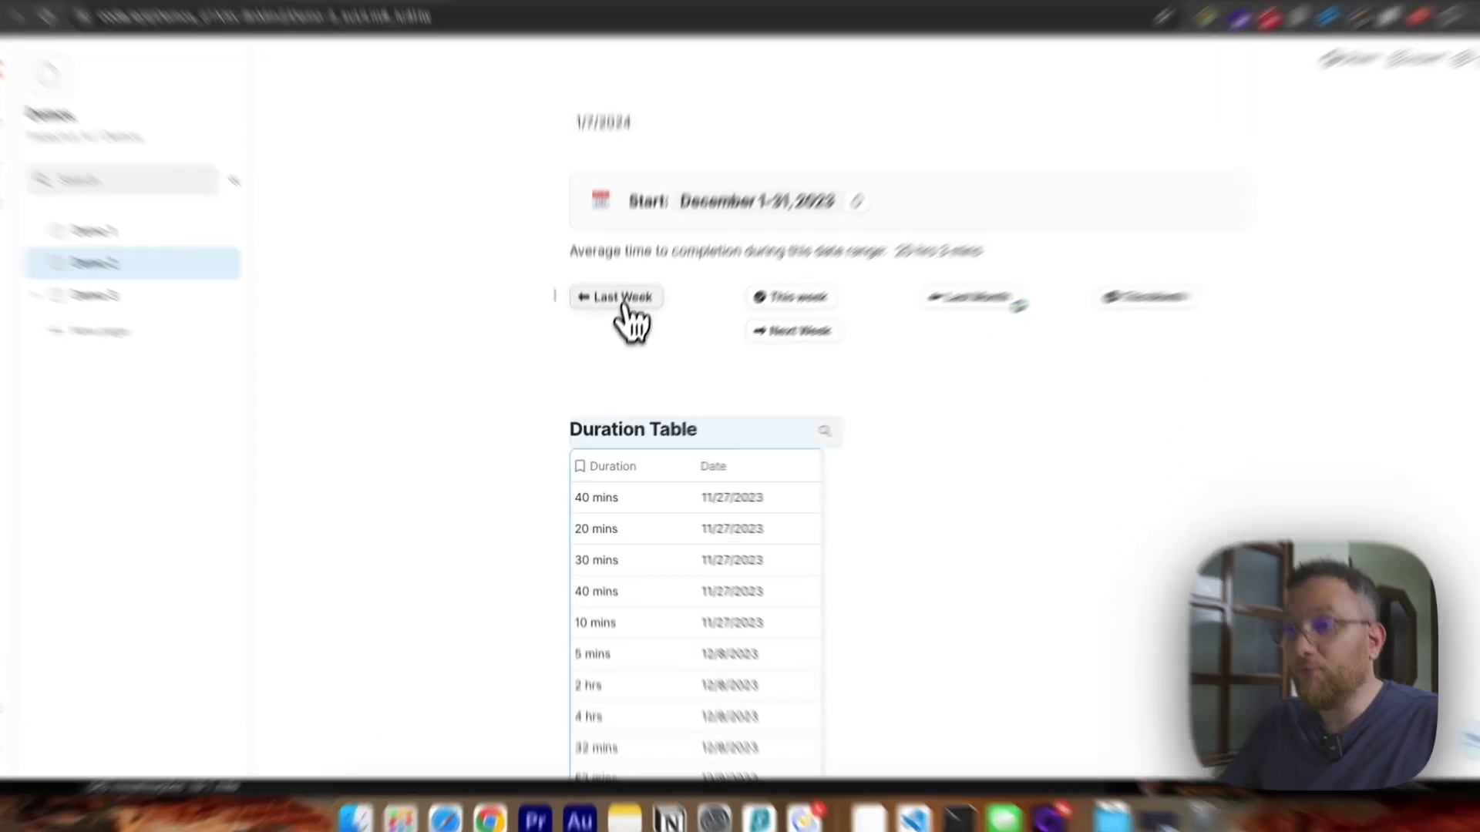
click(618, 337)
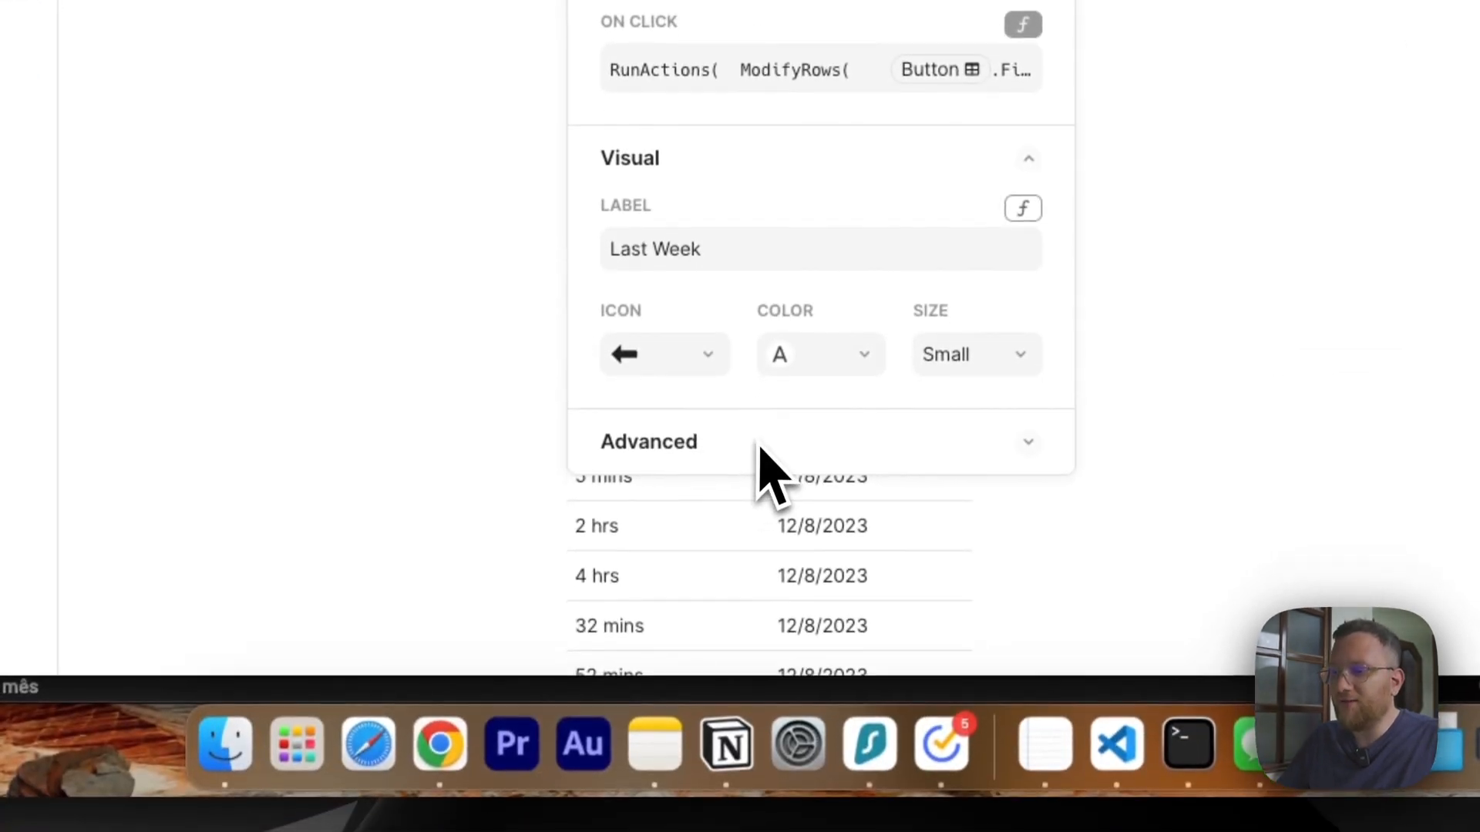
click(702, 443)
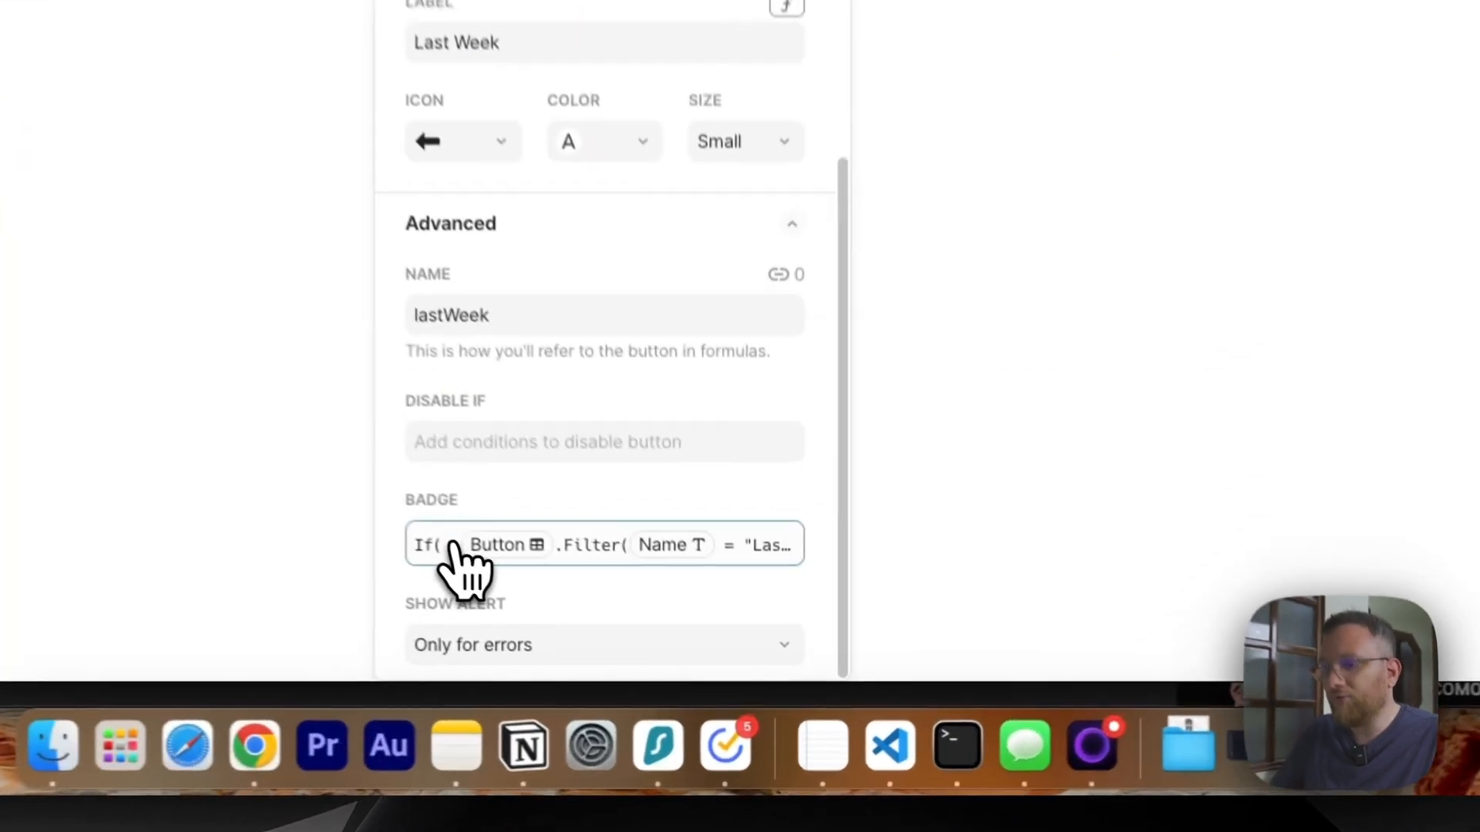
click(621, 652)
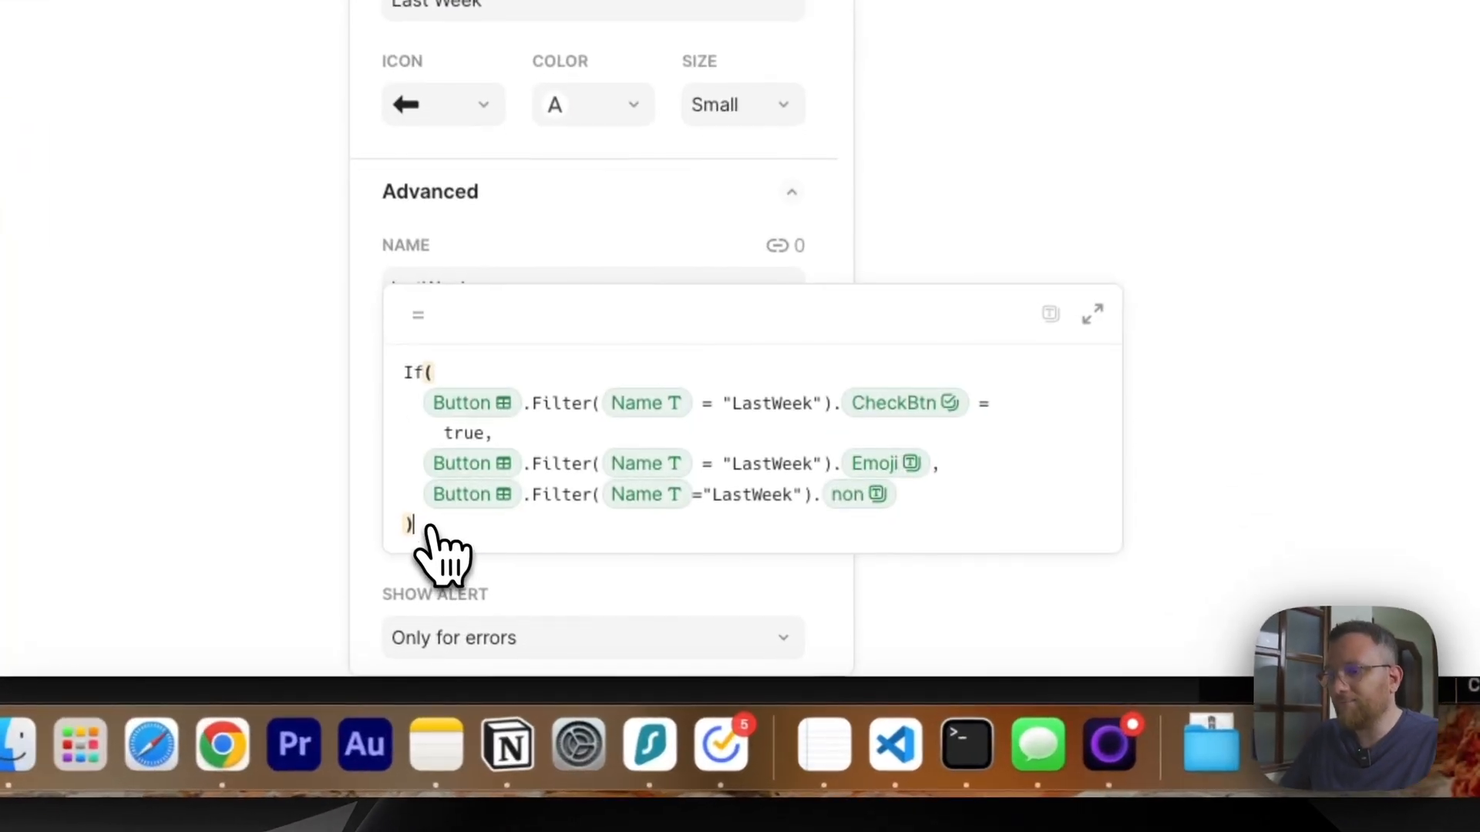
click(1095, 312)
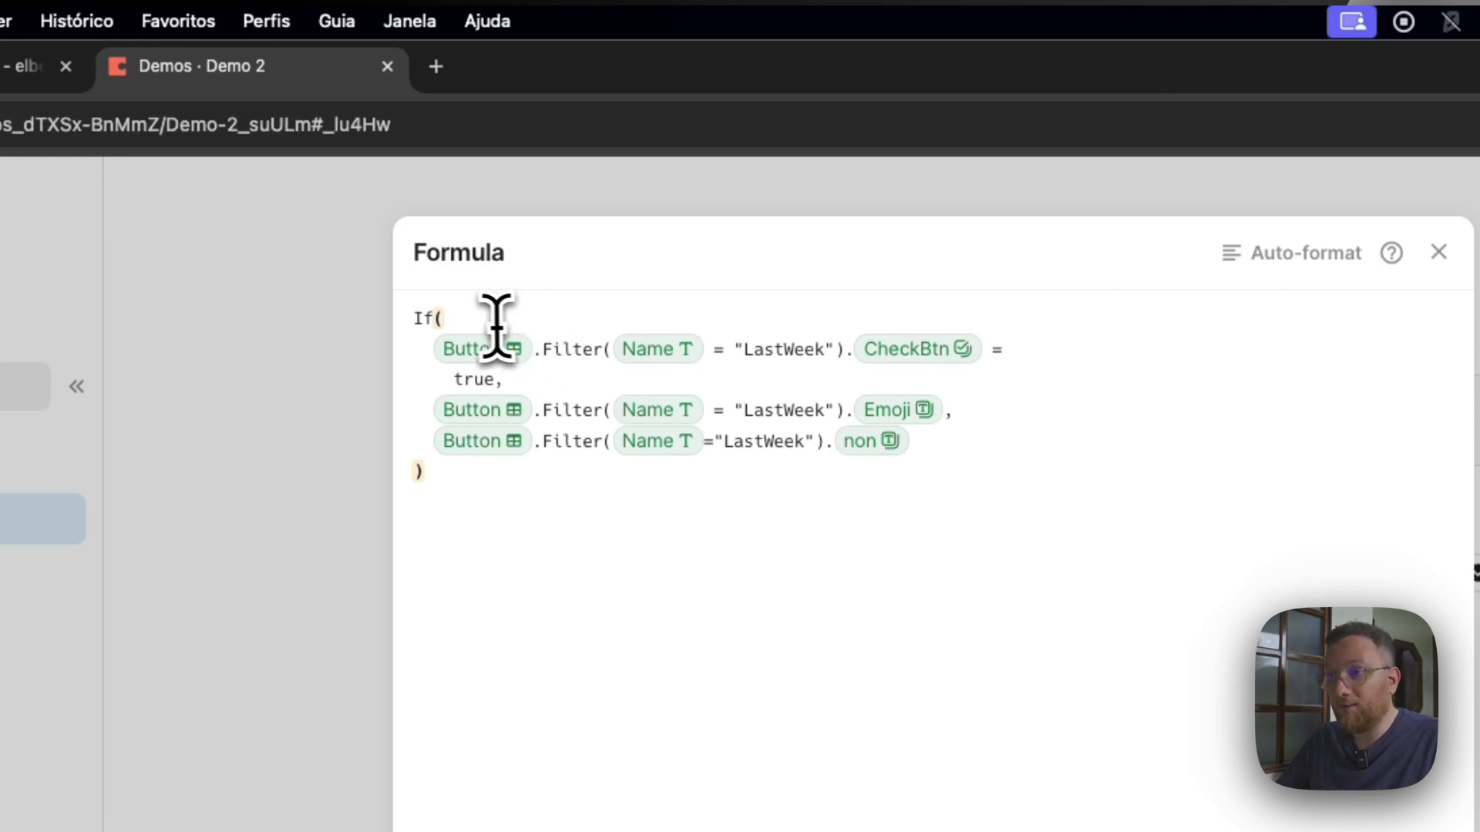
Examine the badge's If formula, covering the Button table reference, the LastWeek filter, the Emoji result and the non fallback.
click(486, 354)
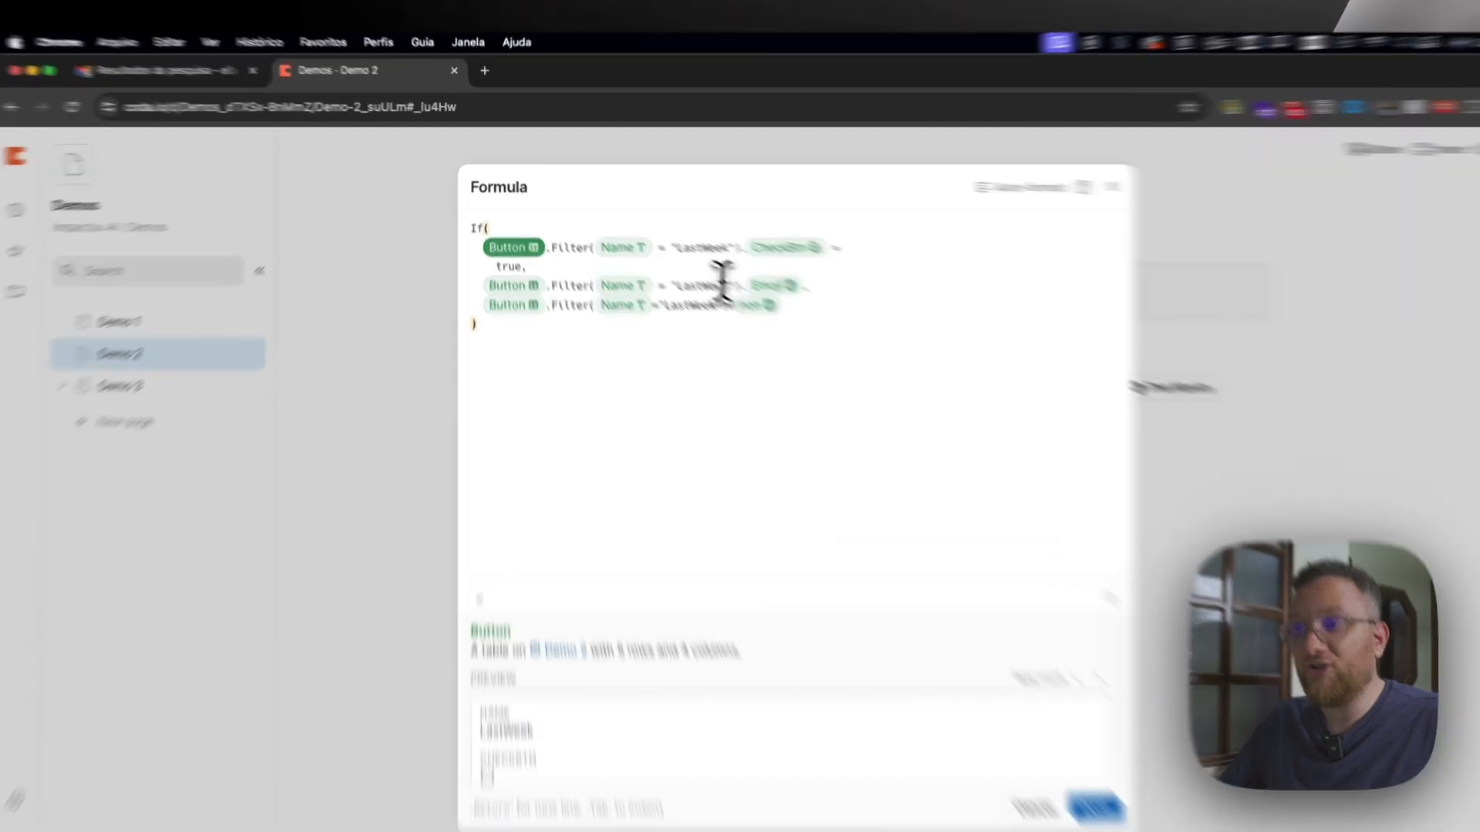
double_click(667, 252)
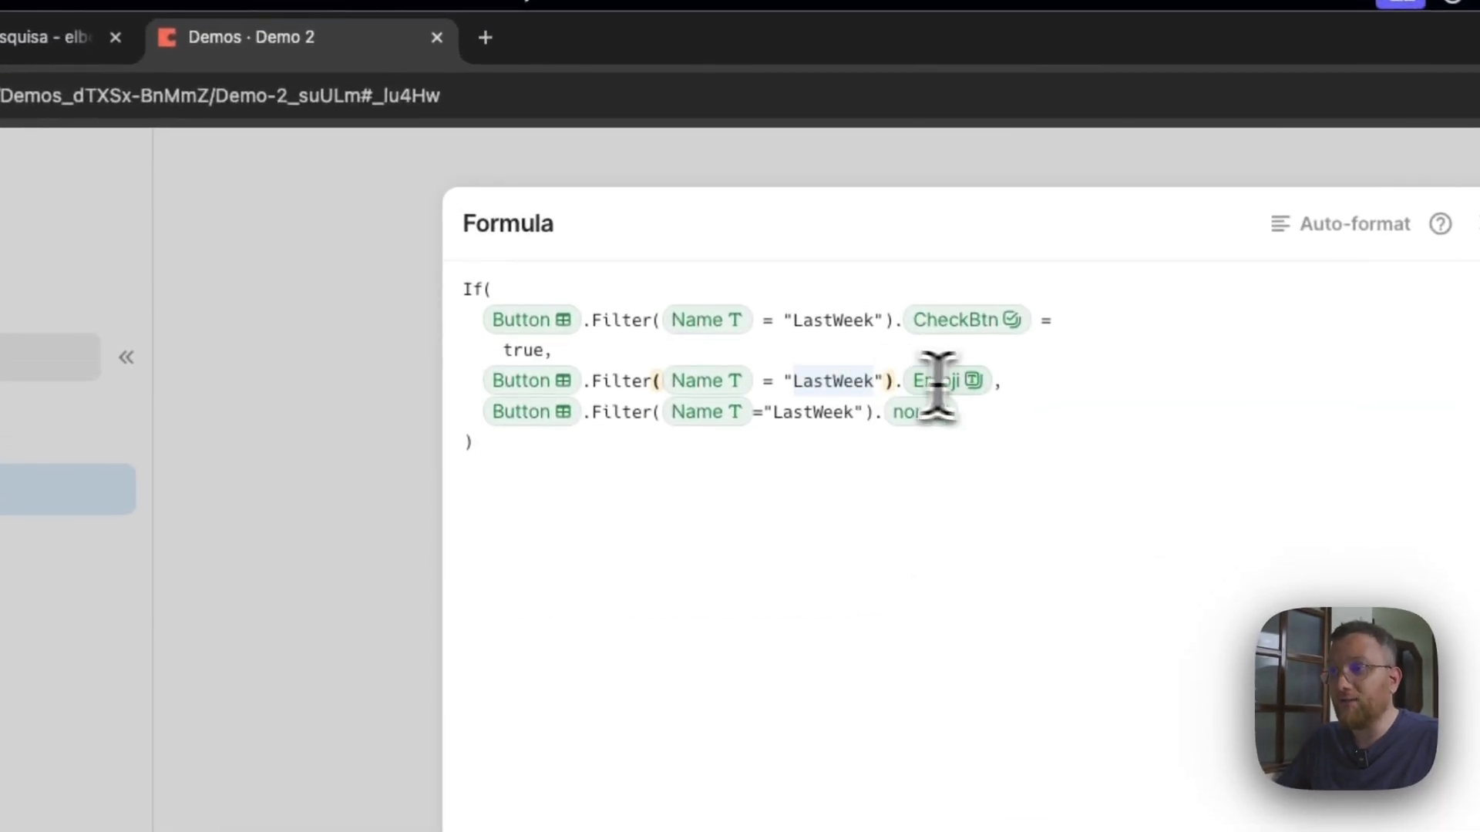
click(1012, 385)
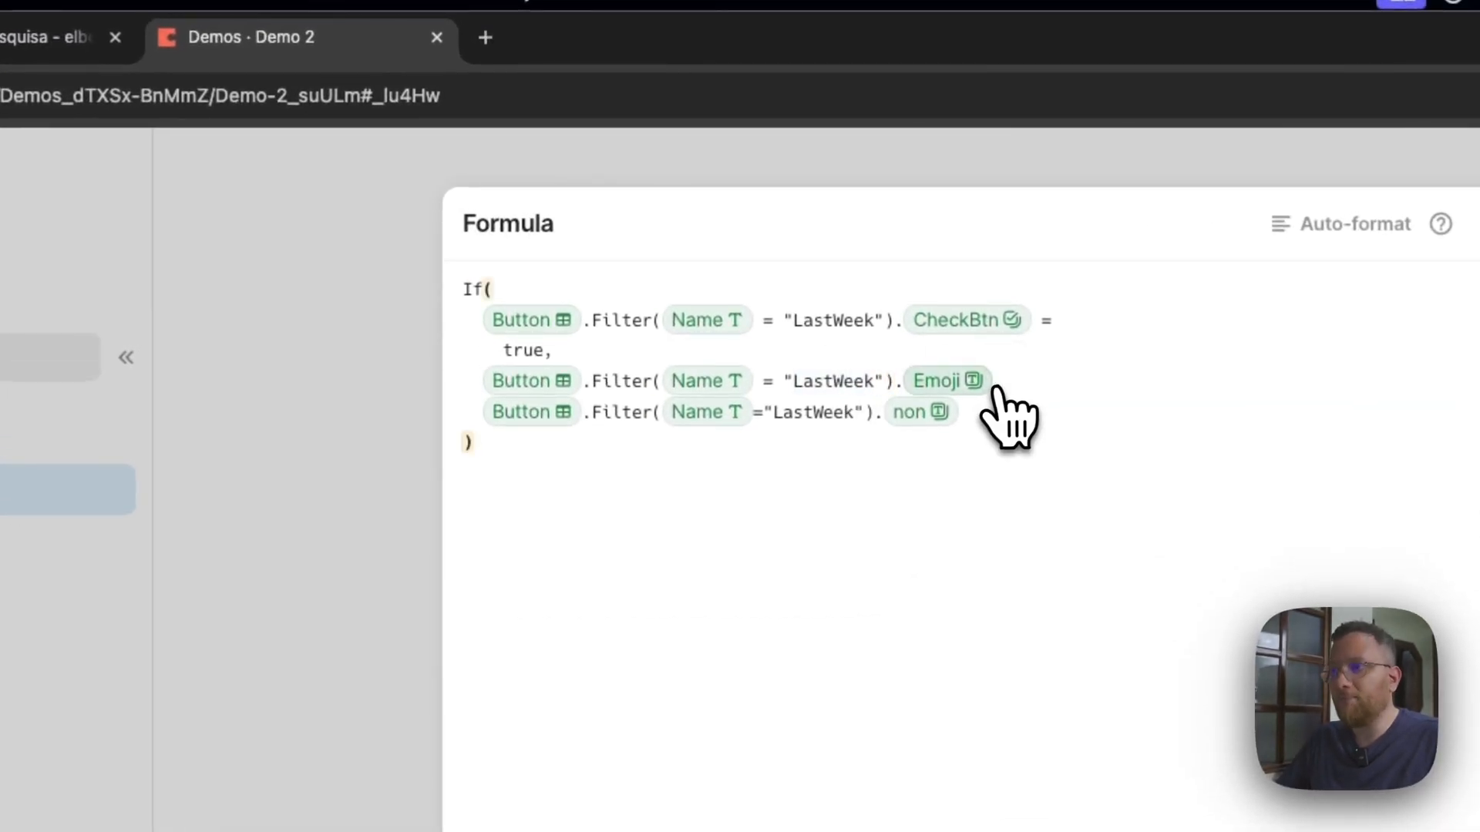
click(948, 381)
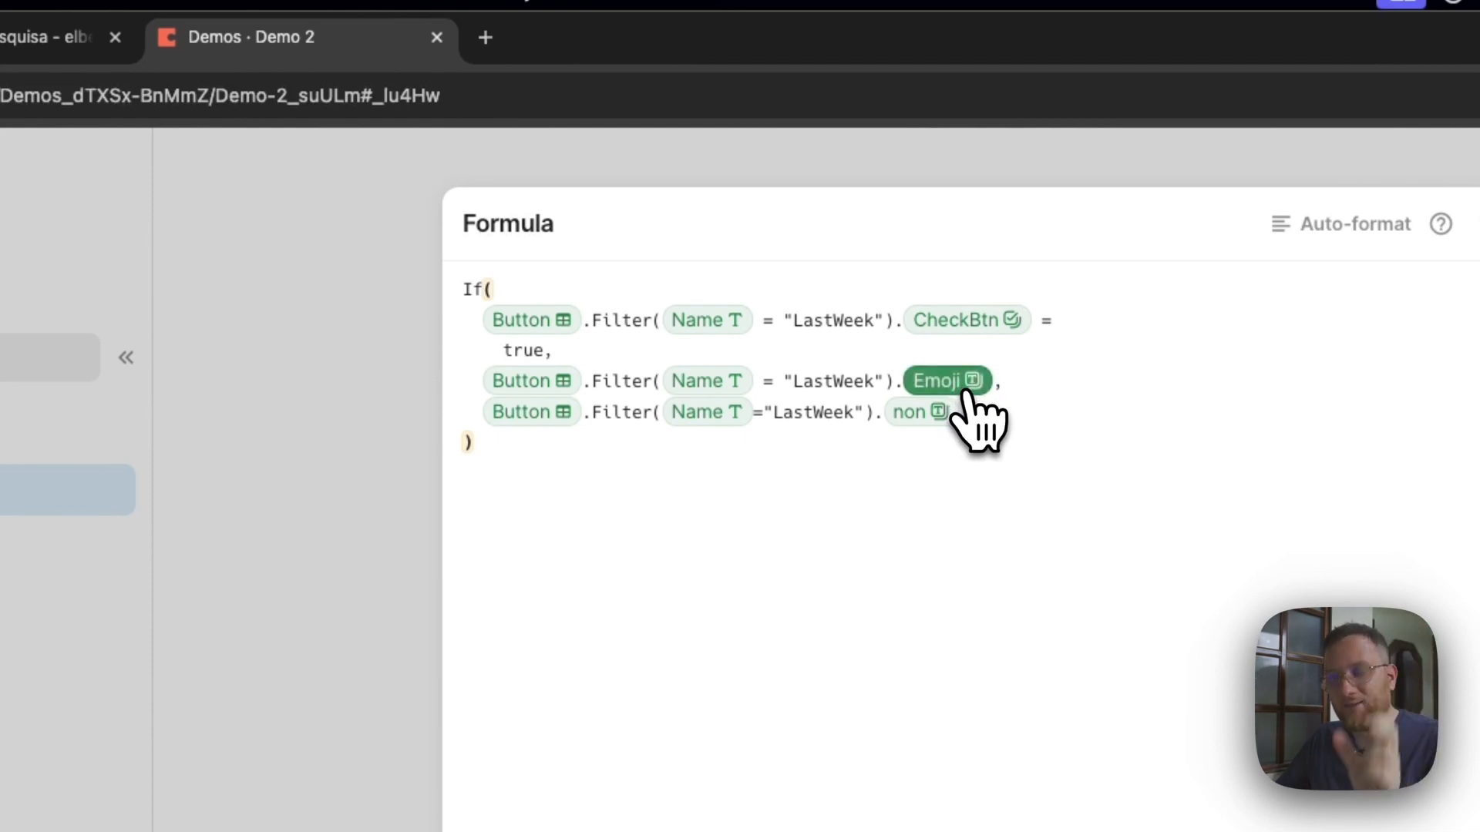
click(632, 412)
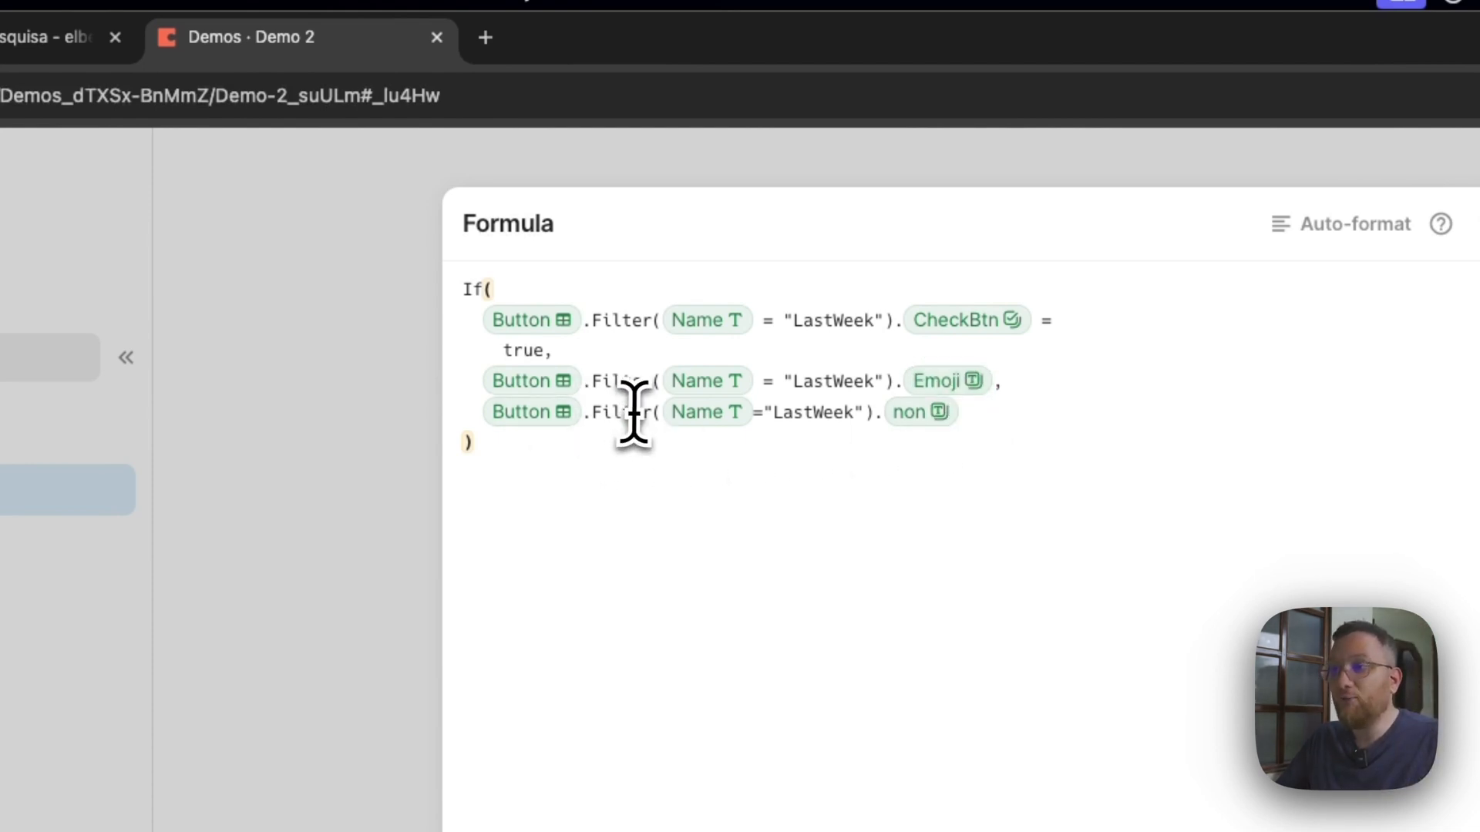
click(922, 416)
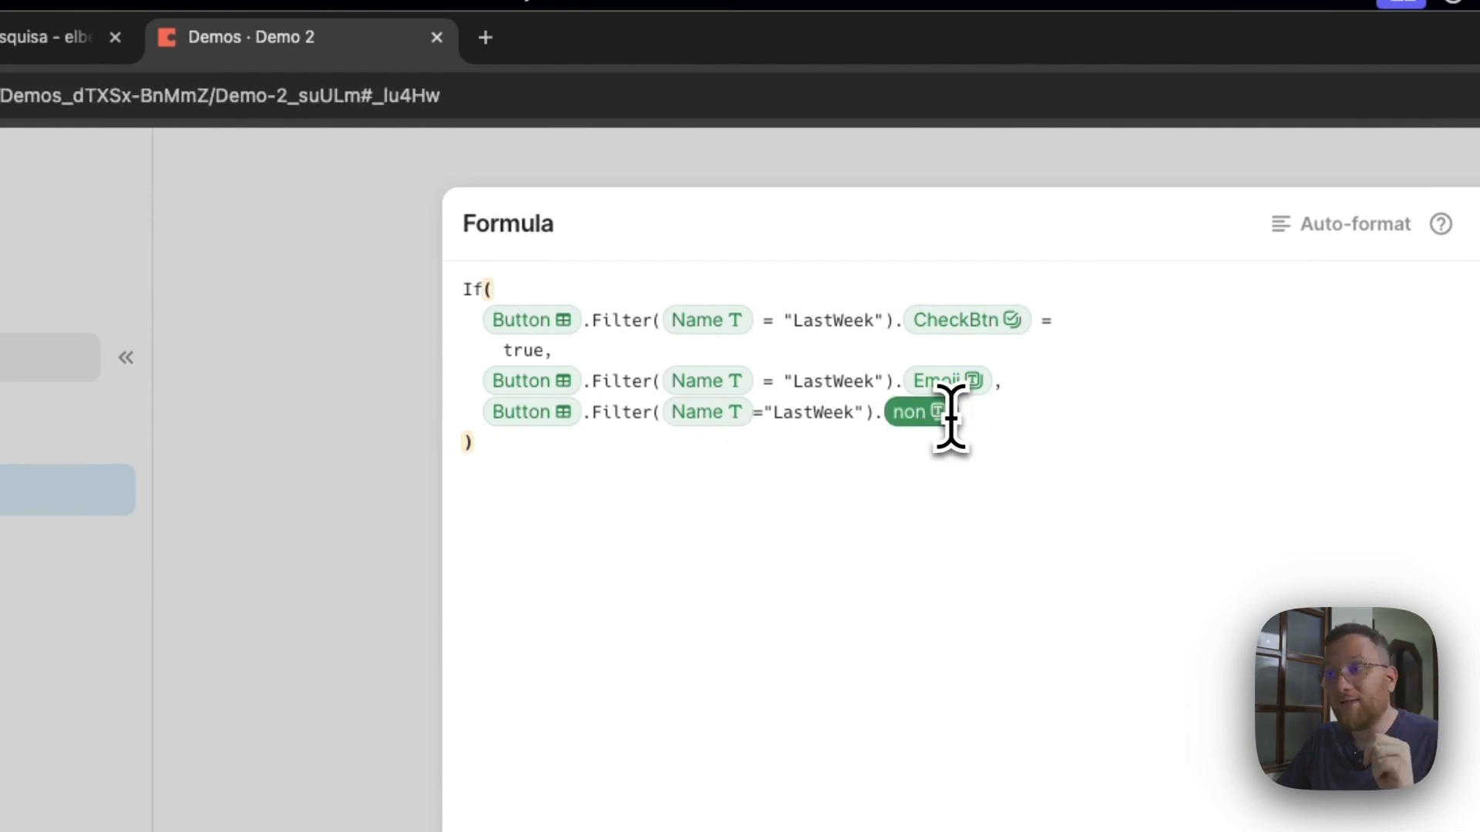
click(968, 414)
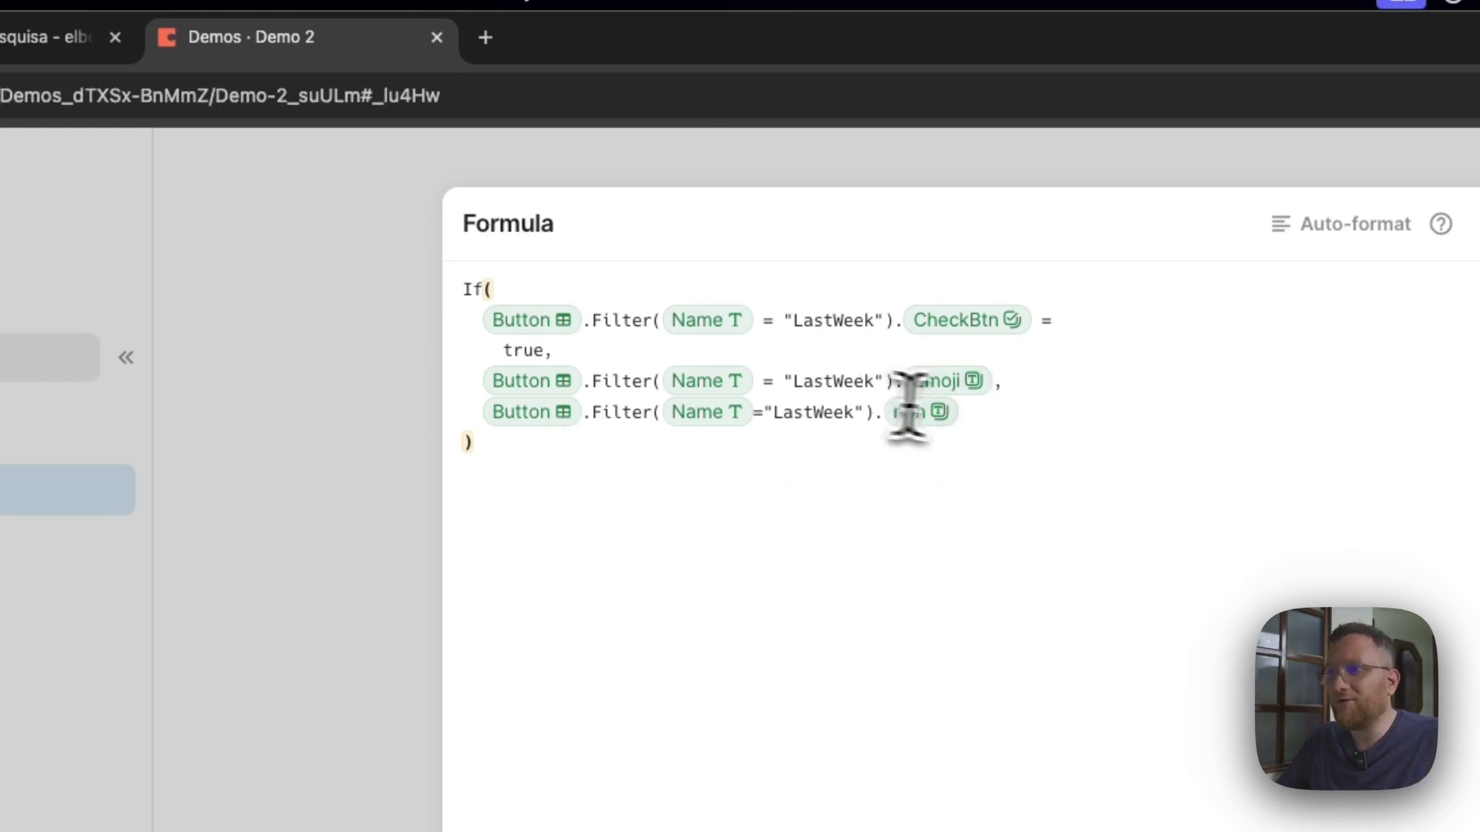
drag(972, 414, 475, 412)
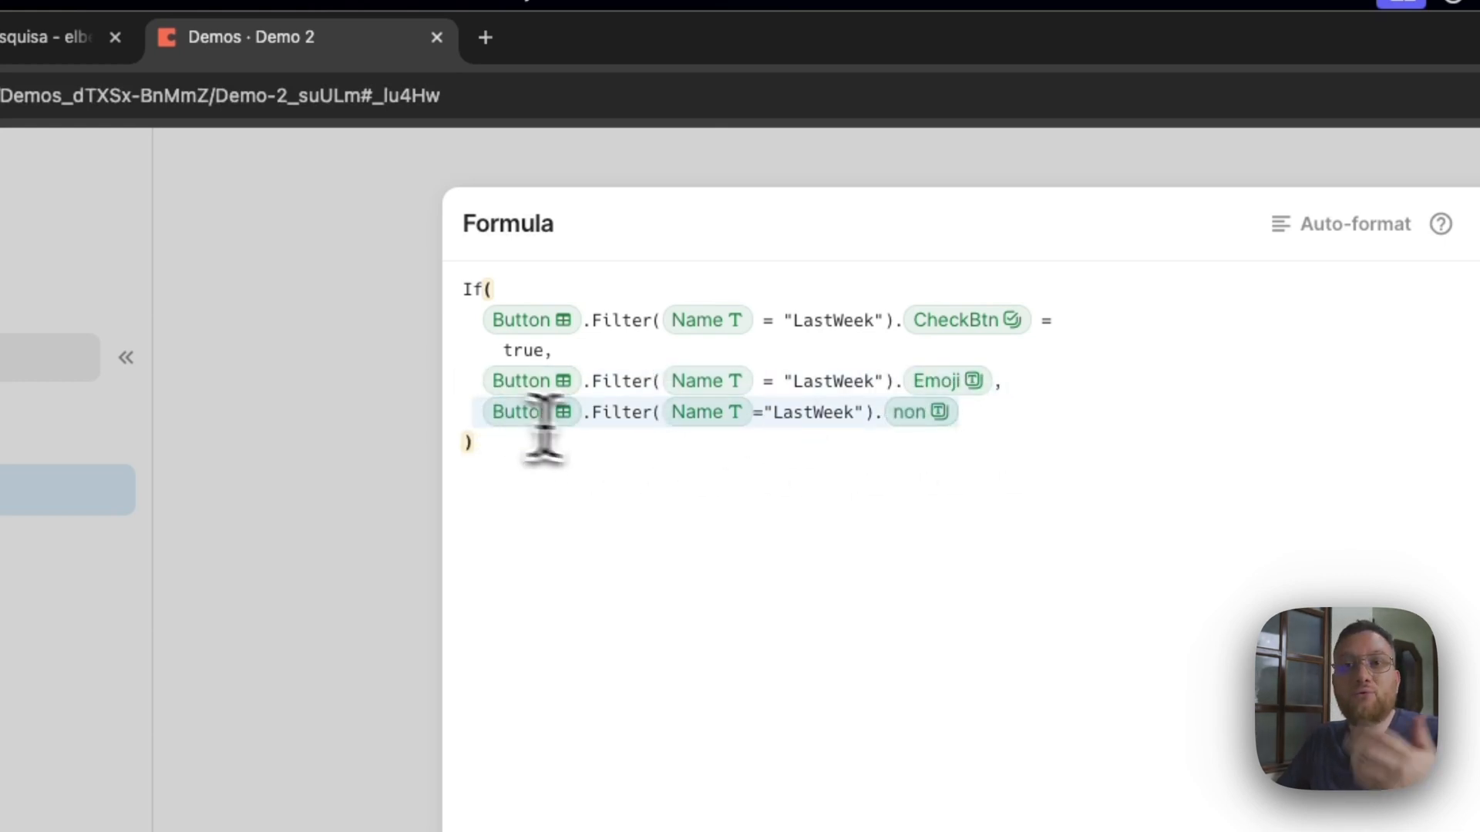
Close the Last Week badge formula and select the This week range to check its badge.
click(979, 420)
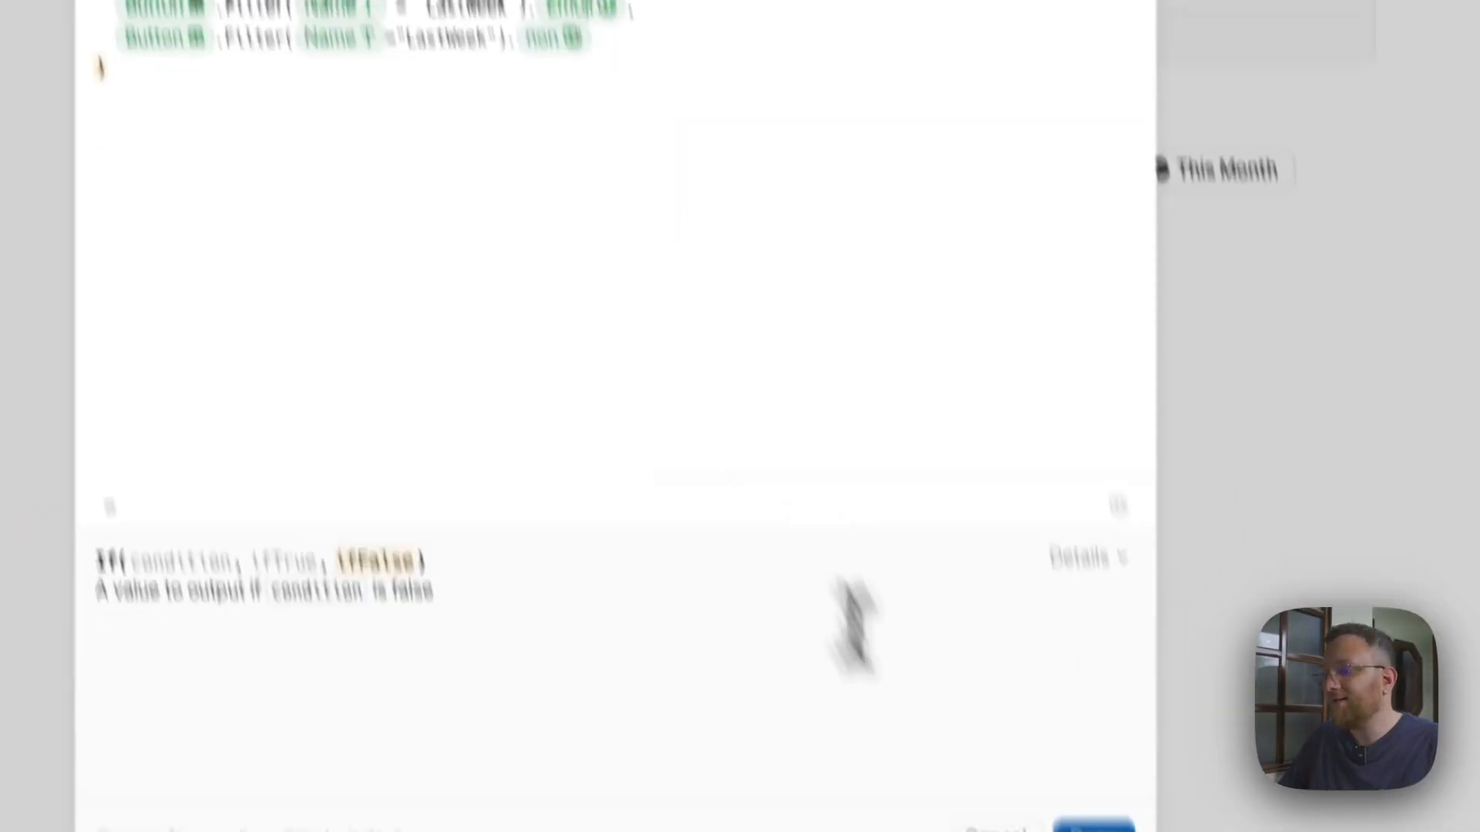
click(952, 651)
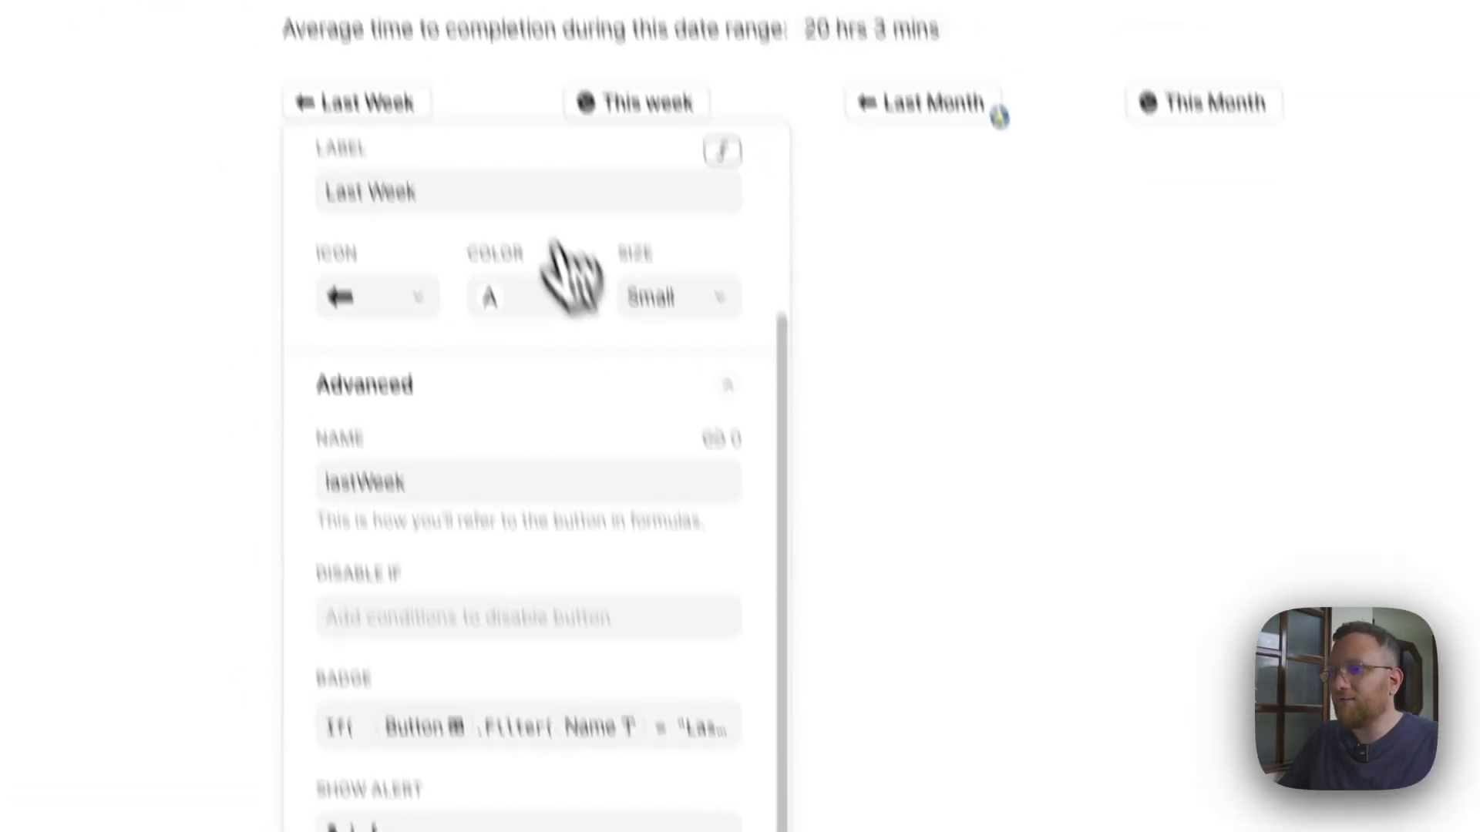
click(502, 257)
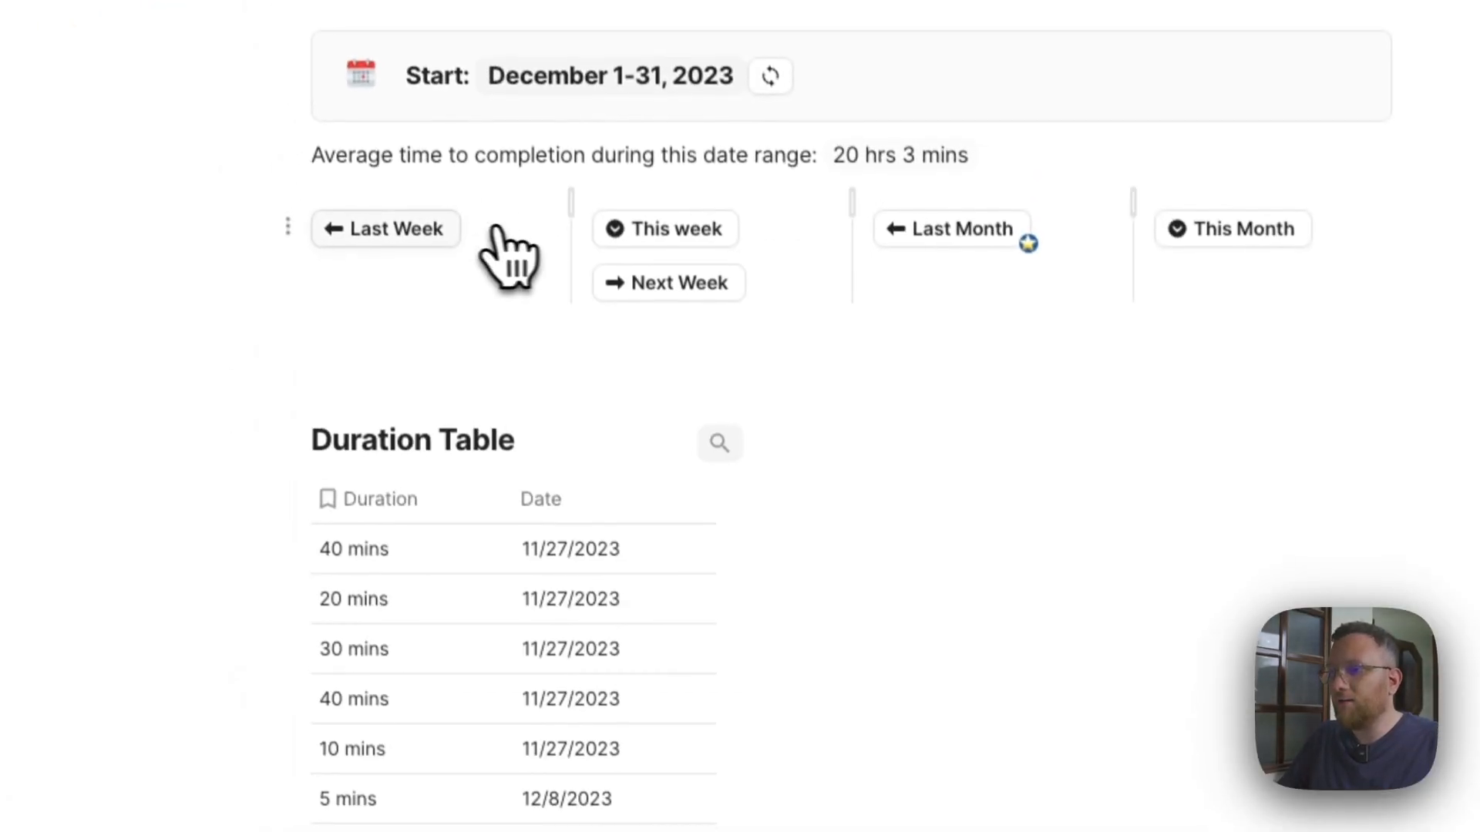
click(623, 266)
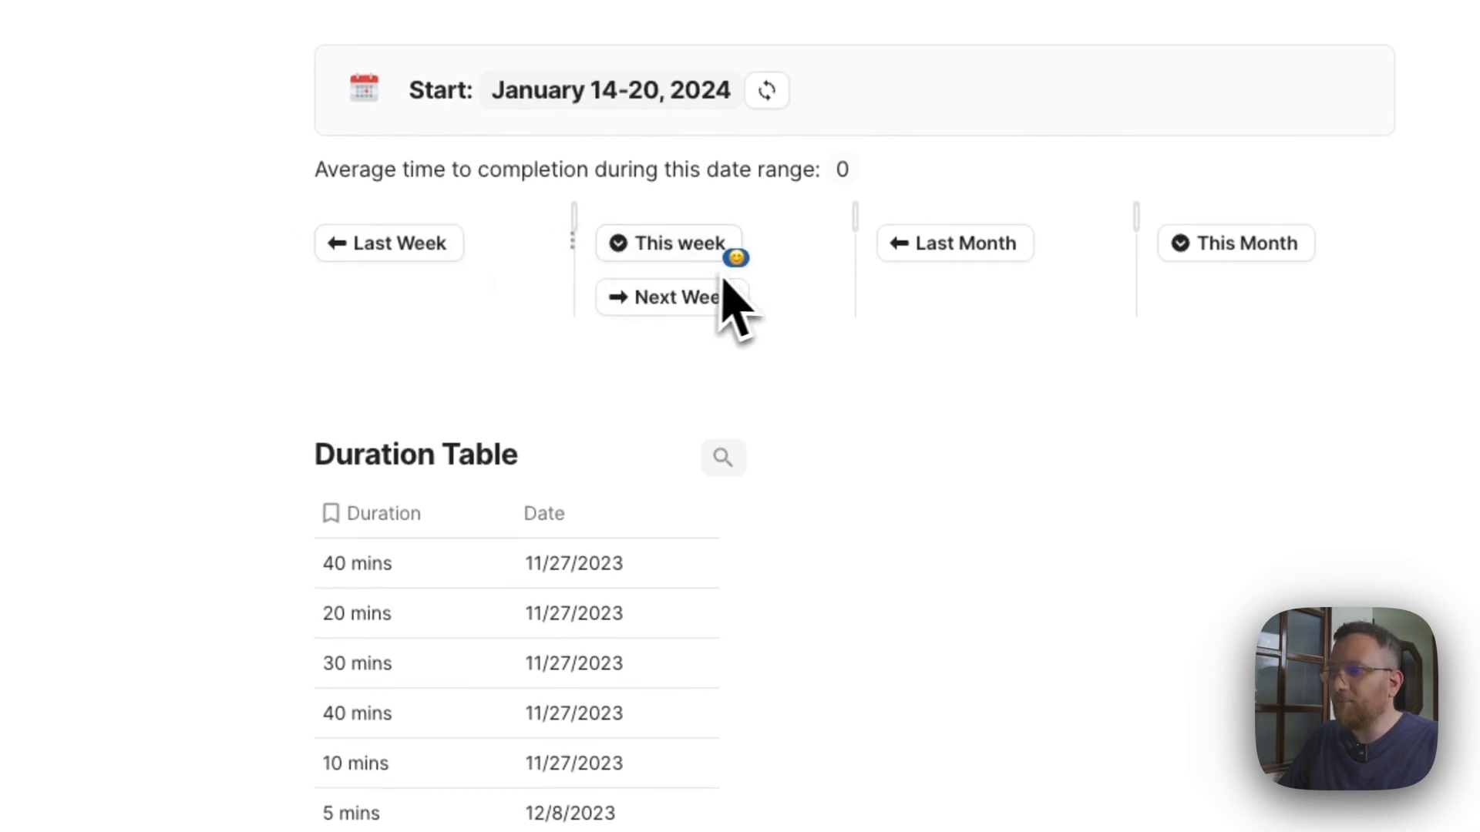
Copy the ThisWeek row's smiley from the Emoji column of the Button table into the NextWeek, LastMonth and ThisMonth rows.
scroll(760, 324, down, 15)
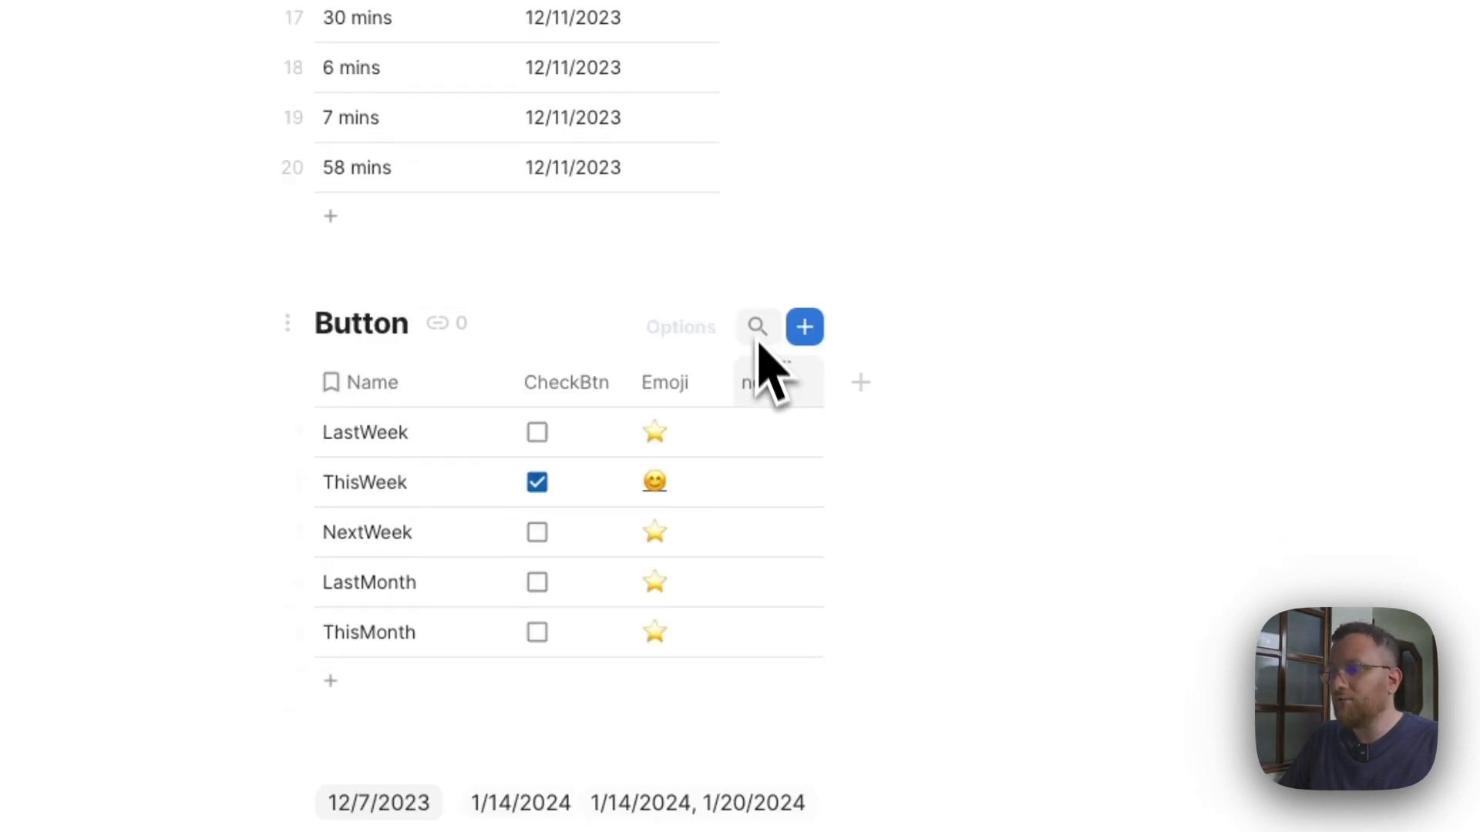
drag(696, 521, 698, 608)
text(😊 😊 😊)
click(703, 472)
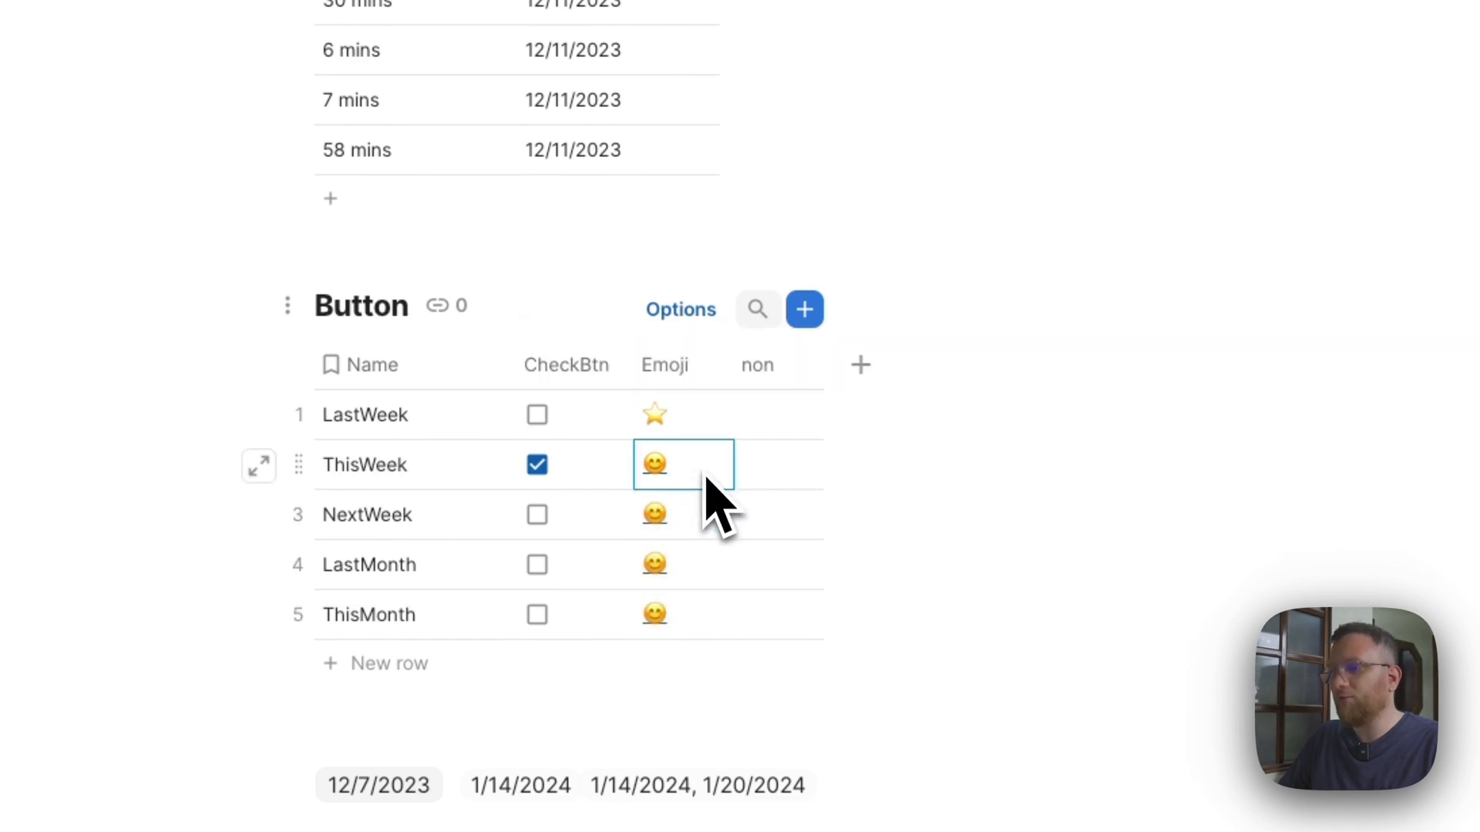
Try the Last Month, This Month and Next Week buttons on the date range filter to check their smiley badges.
scroll(694, 474, up, 10)
scroll(705, 504, up, 8)
click(896, 436)
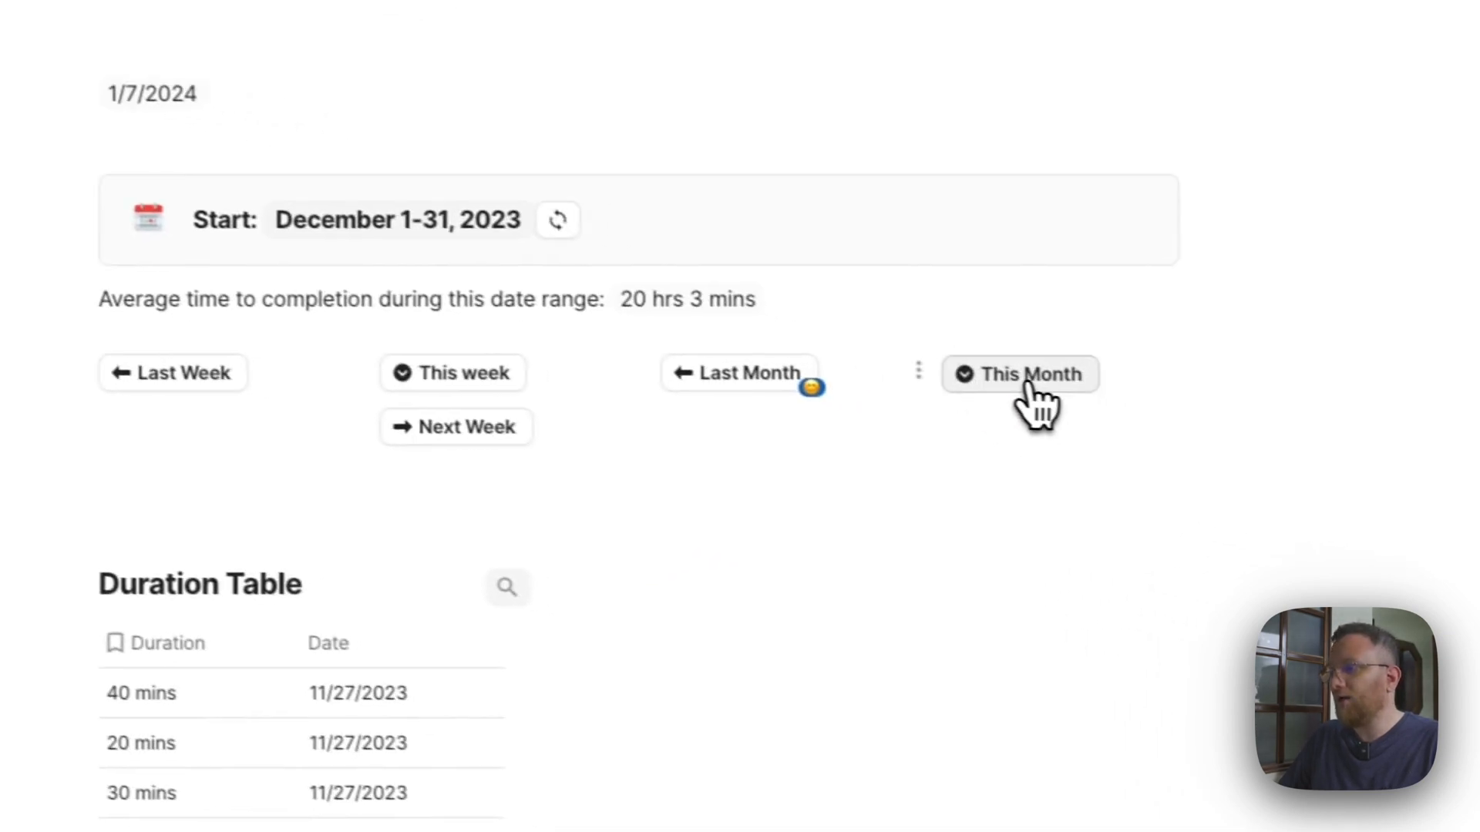
click(1027, 385)
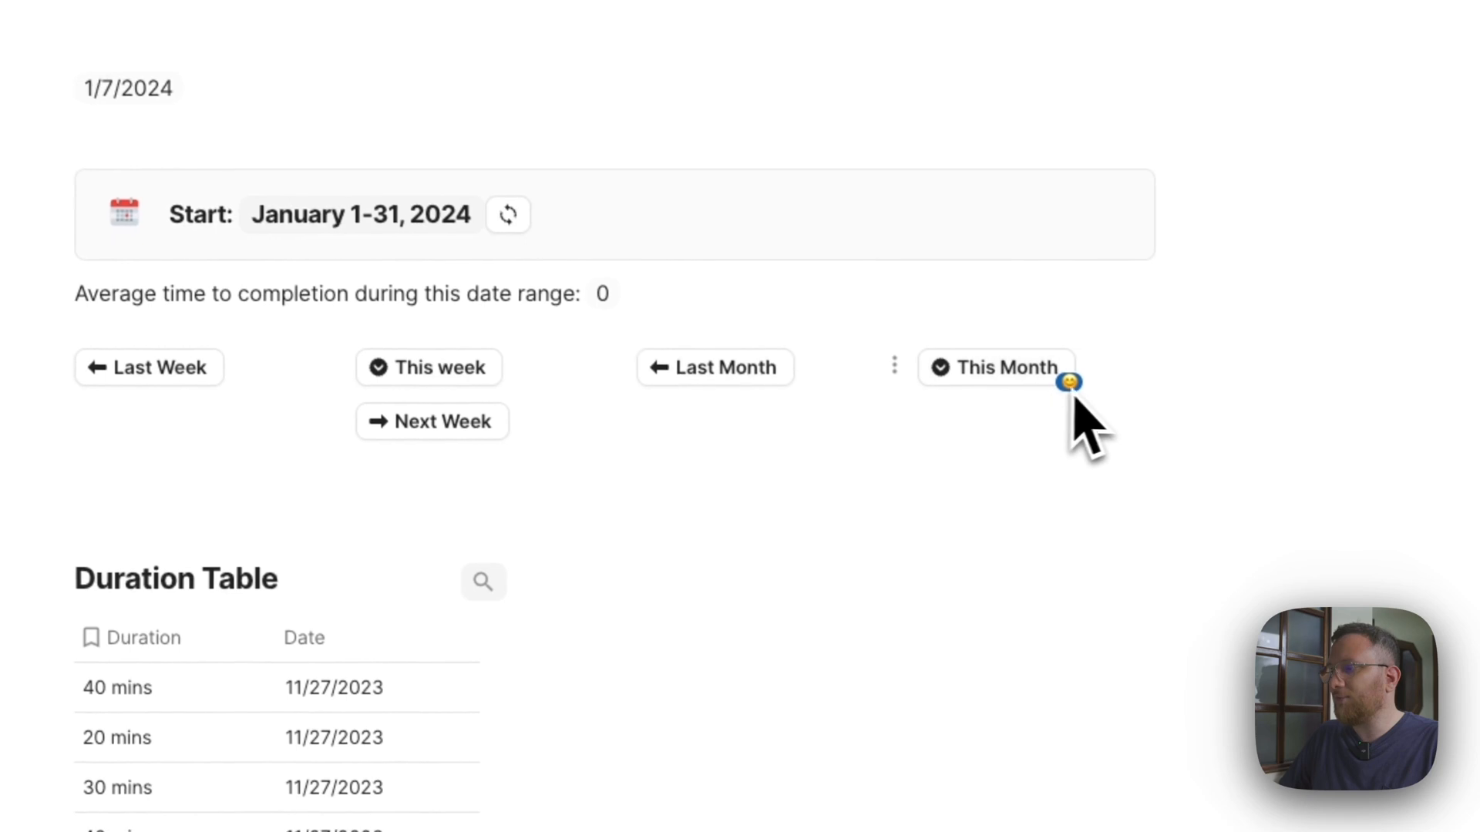
click(526, 429)
Copy the LastWeek row's star emoji into the Emoji cells of the rows below it in the Button table.
scroll(497, 454, down, 15)
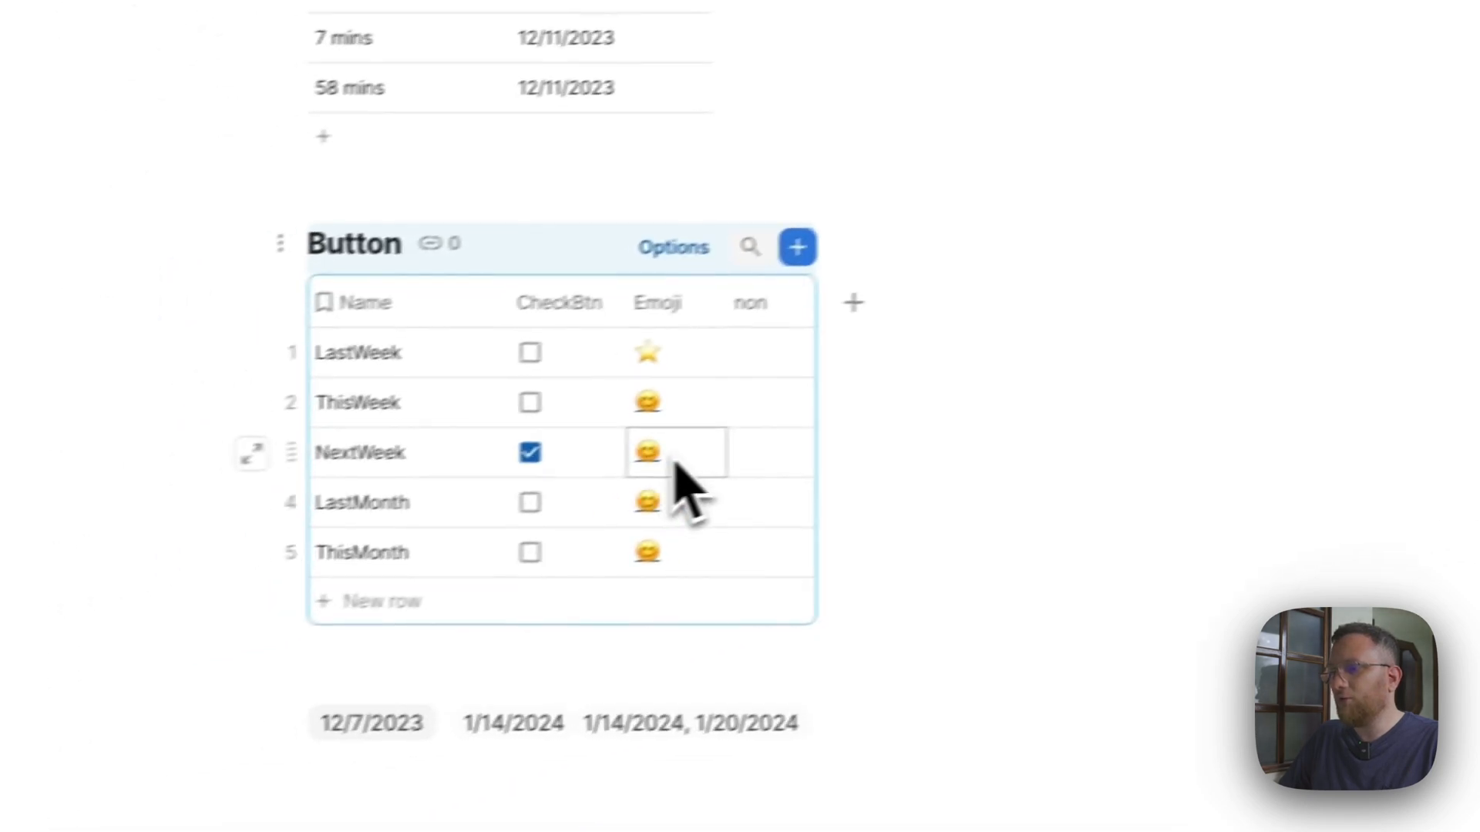
click(748, 362)
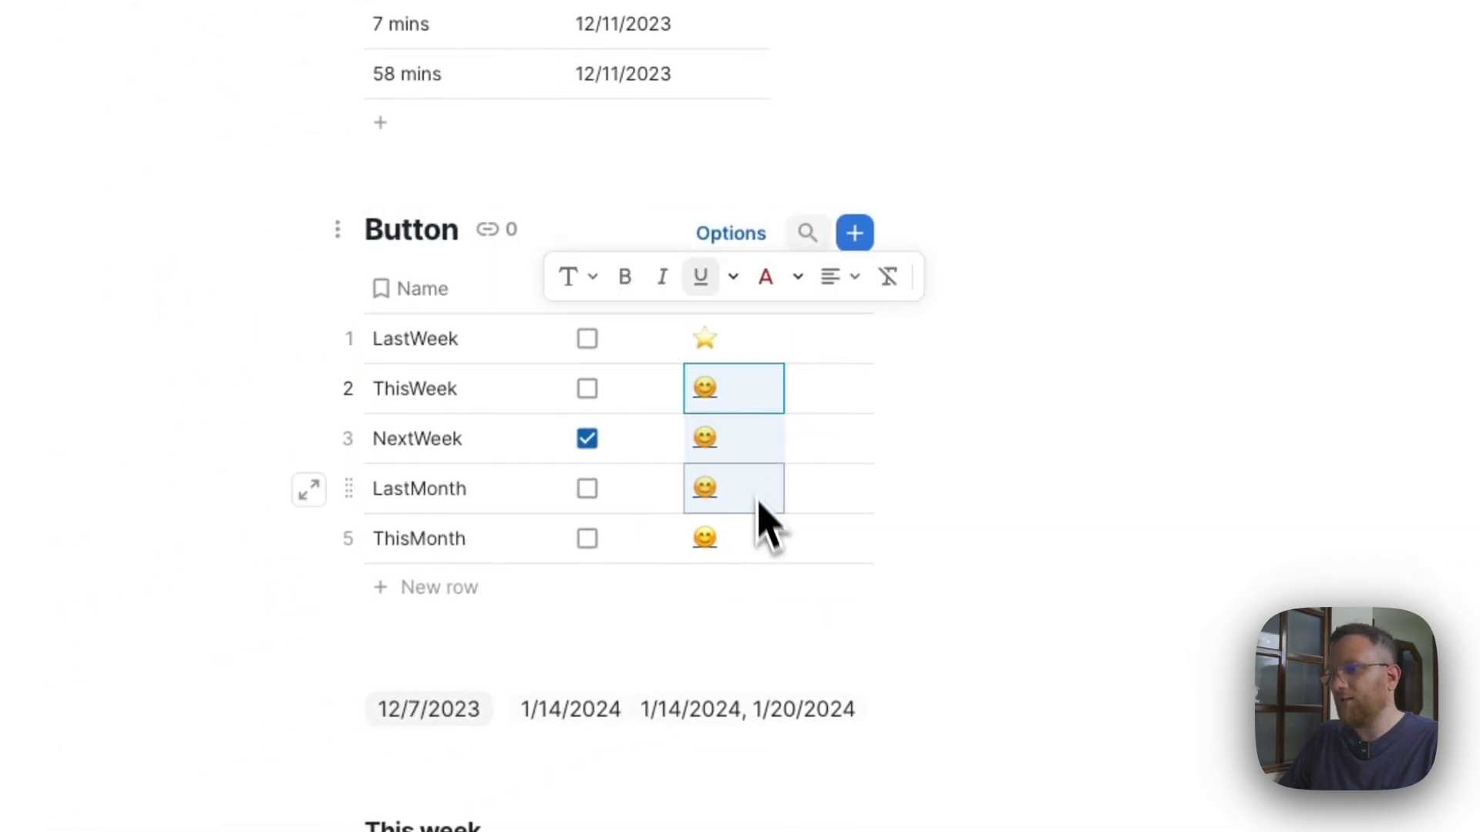
Try the Last Week, Last Month, This Month and Next Week buttons to check their star badges.
scroll(759, 417, up, 10)
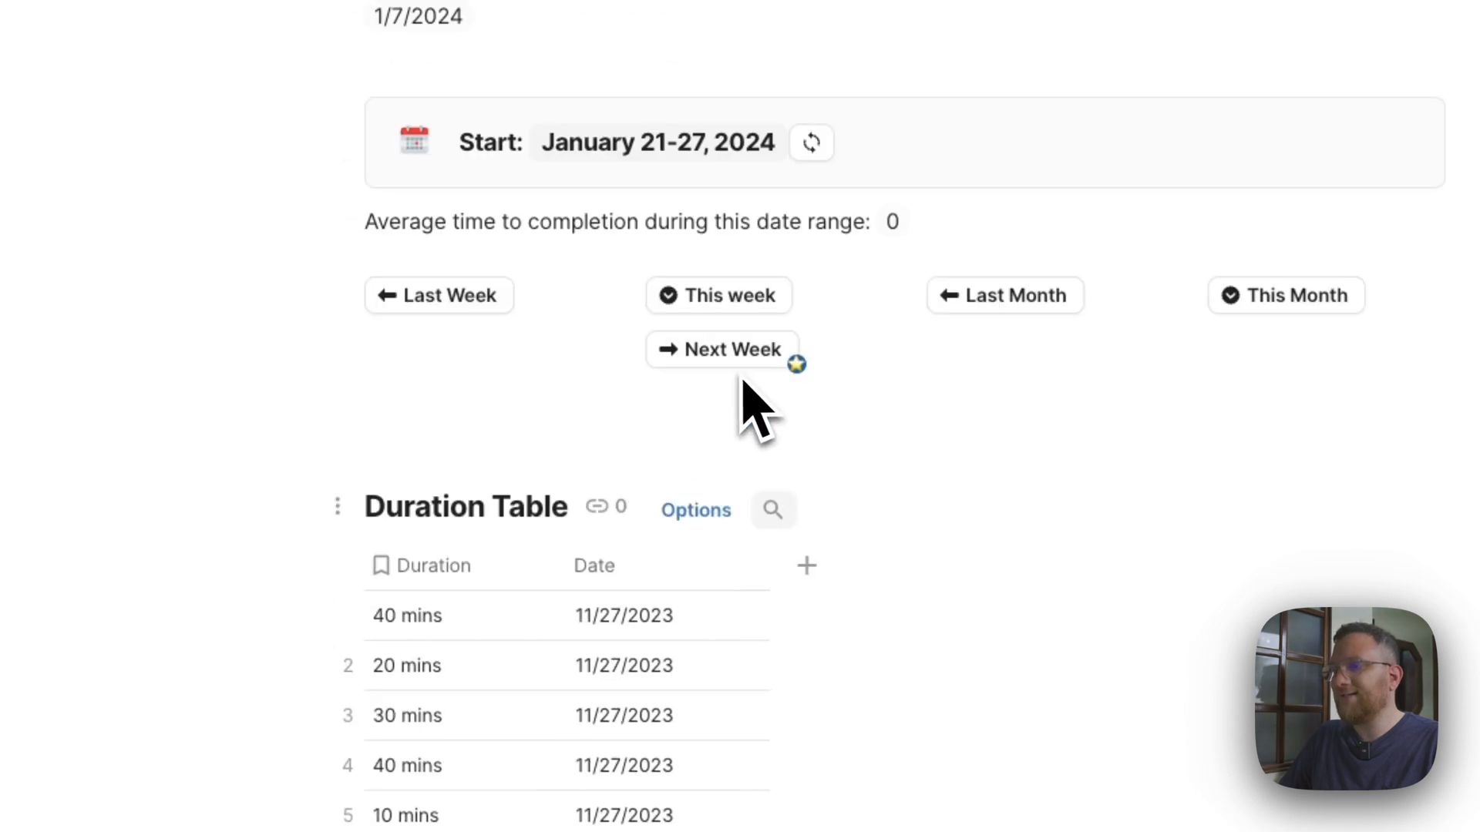
click(443, 305)
click(1006, 301)
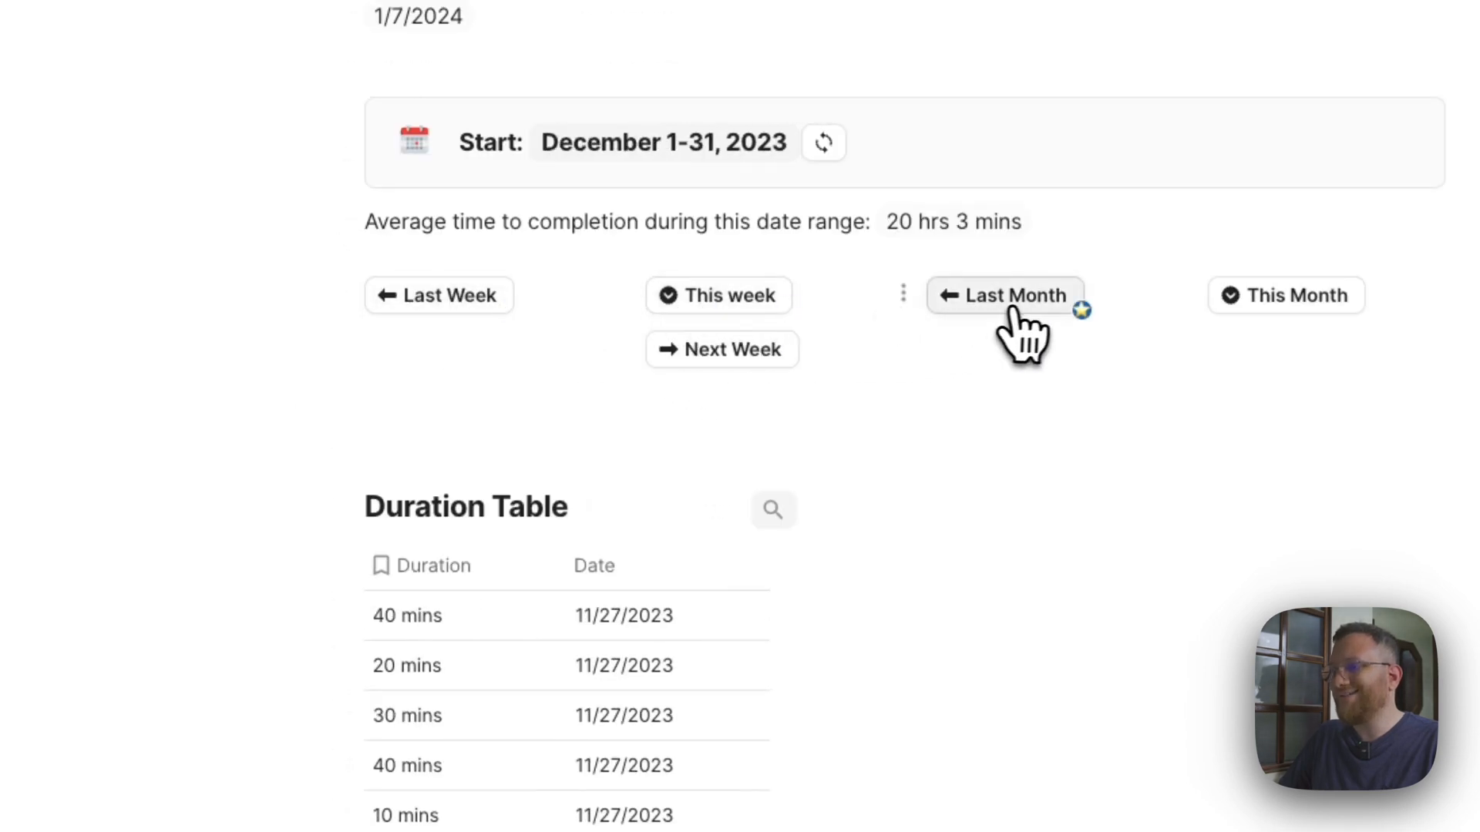
click(1271, 308)
click(732, 355)
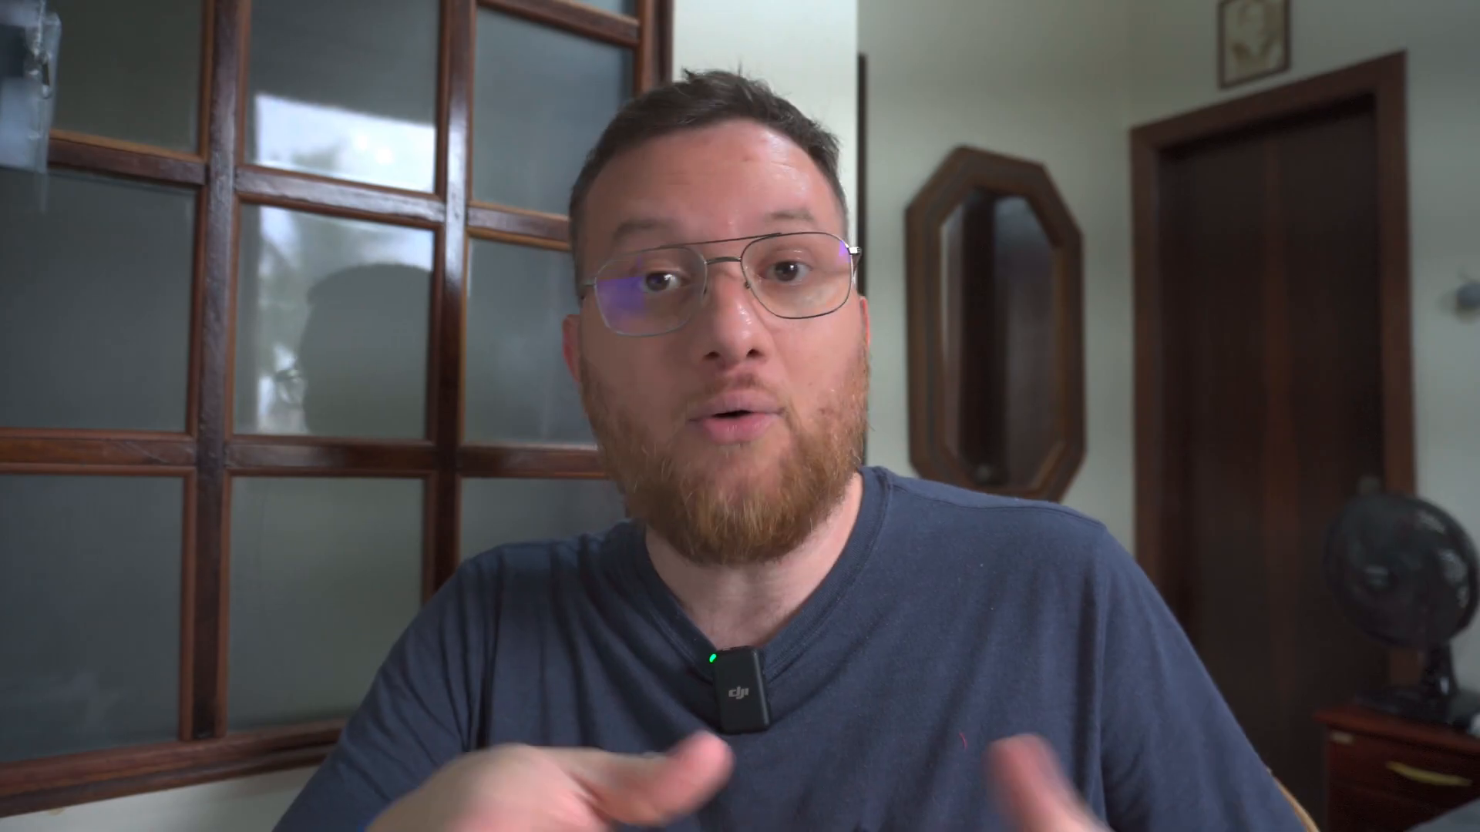